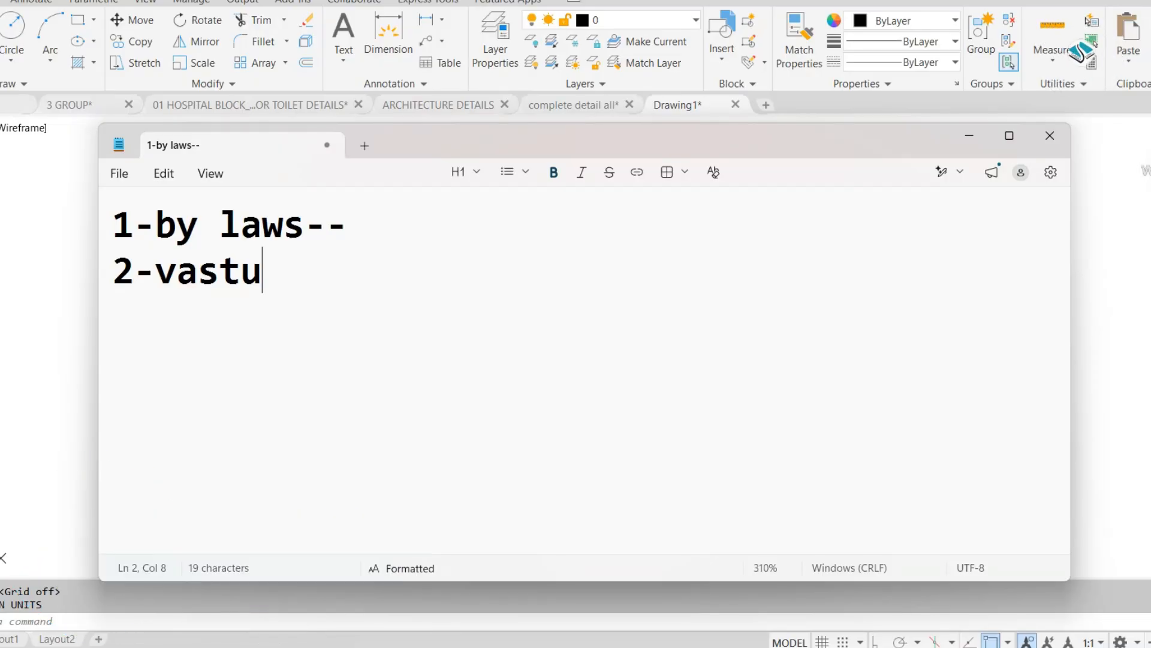
- Finish the "2-vastu--" line in the notes and add a third line reading "3-standard sizes--"
text(--)
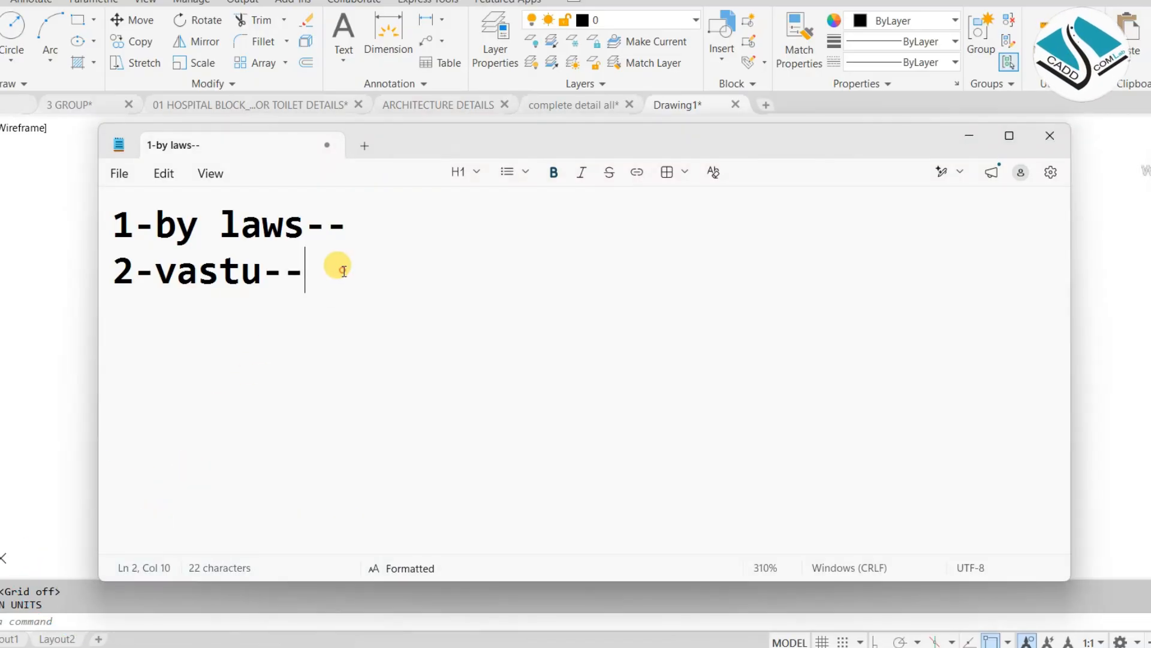
key(Return)
text(3)
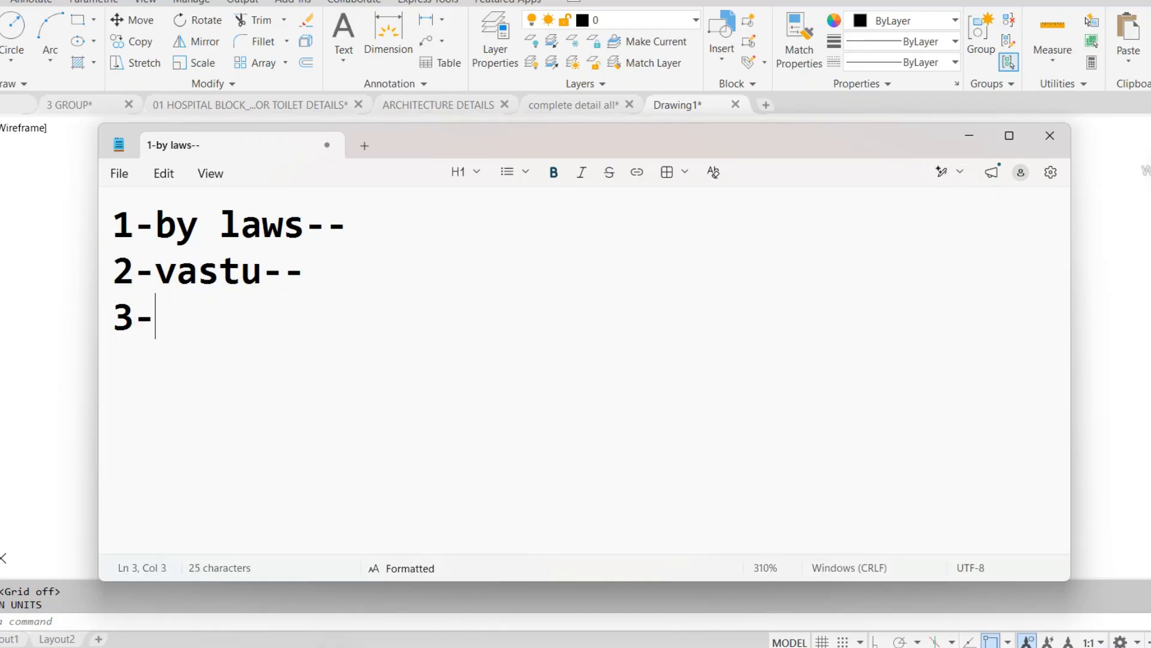
text(-s)
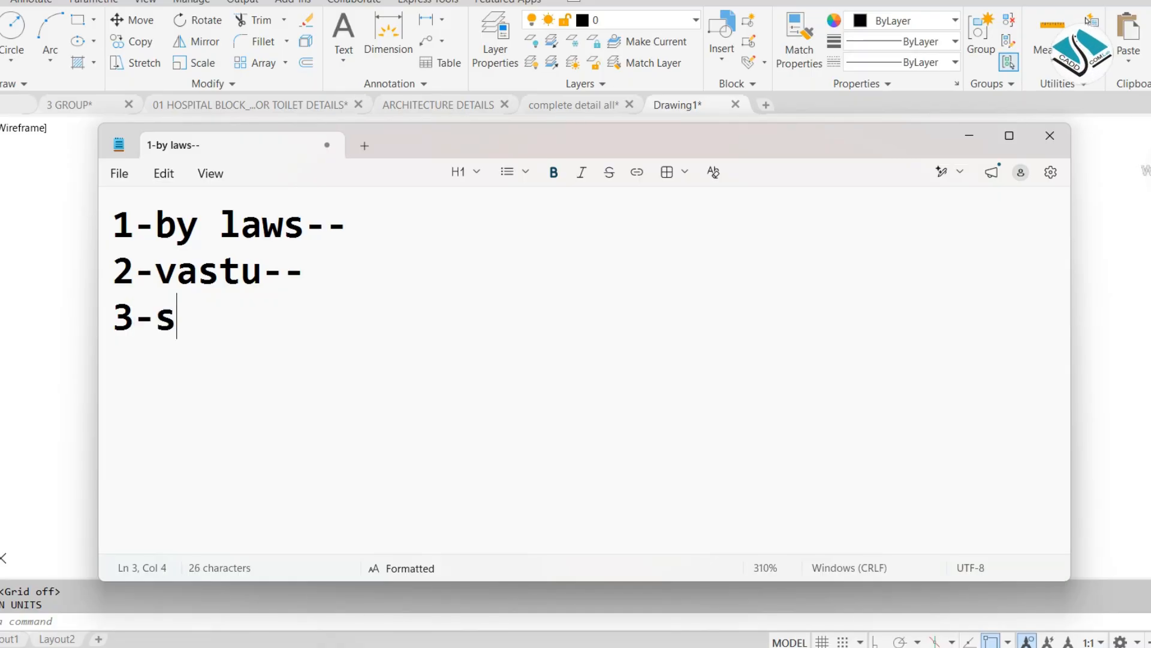
text(tandard sizes--)
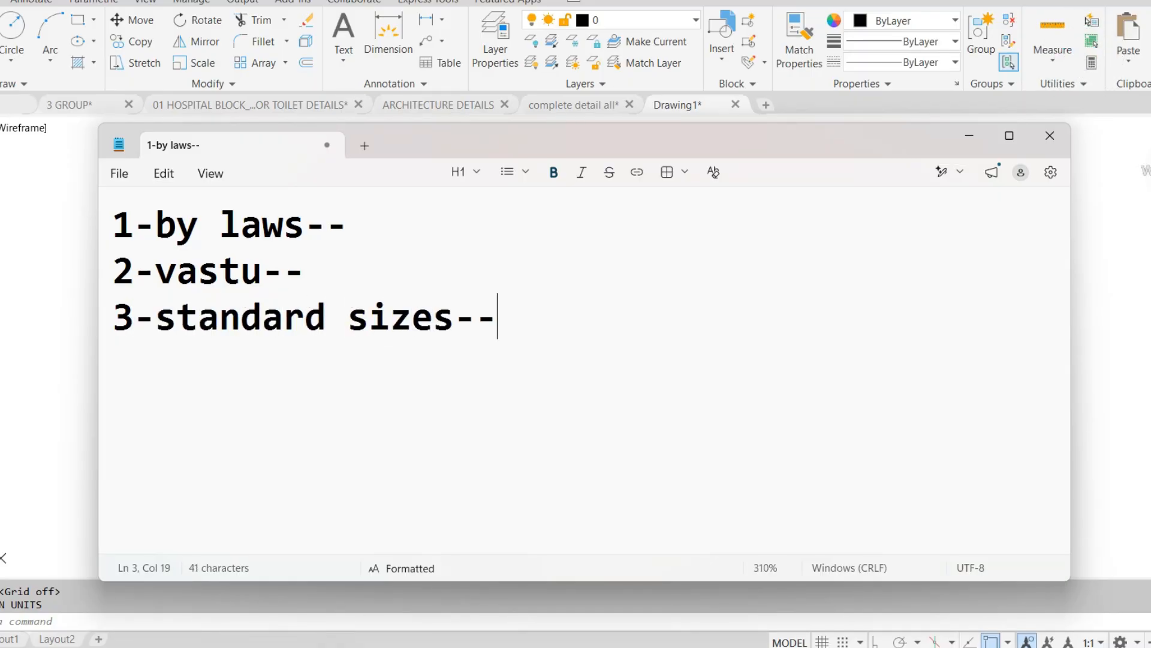
key(Return)
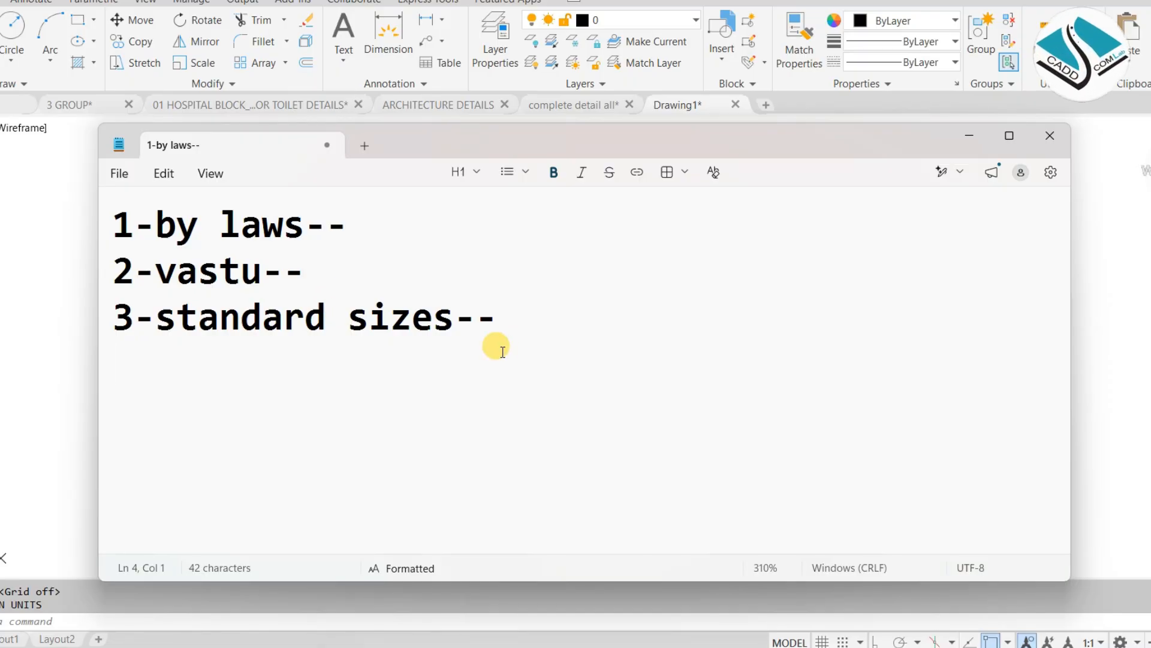
key(ctrl+a)
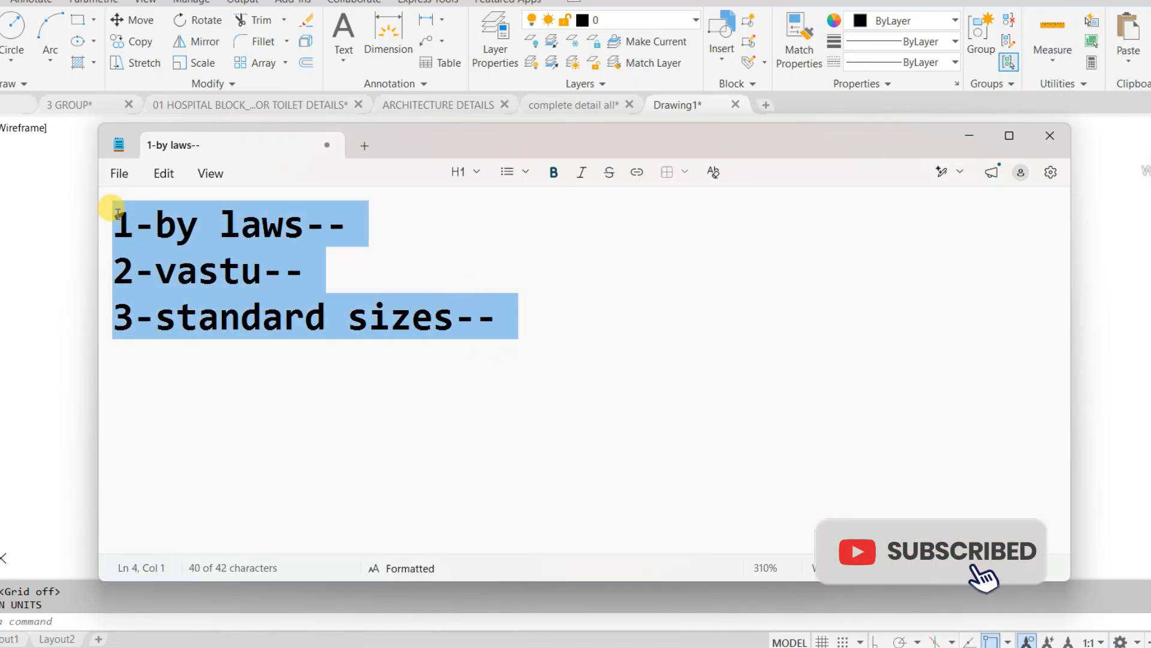
click(522, 319)
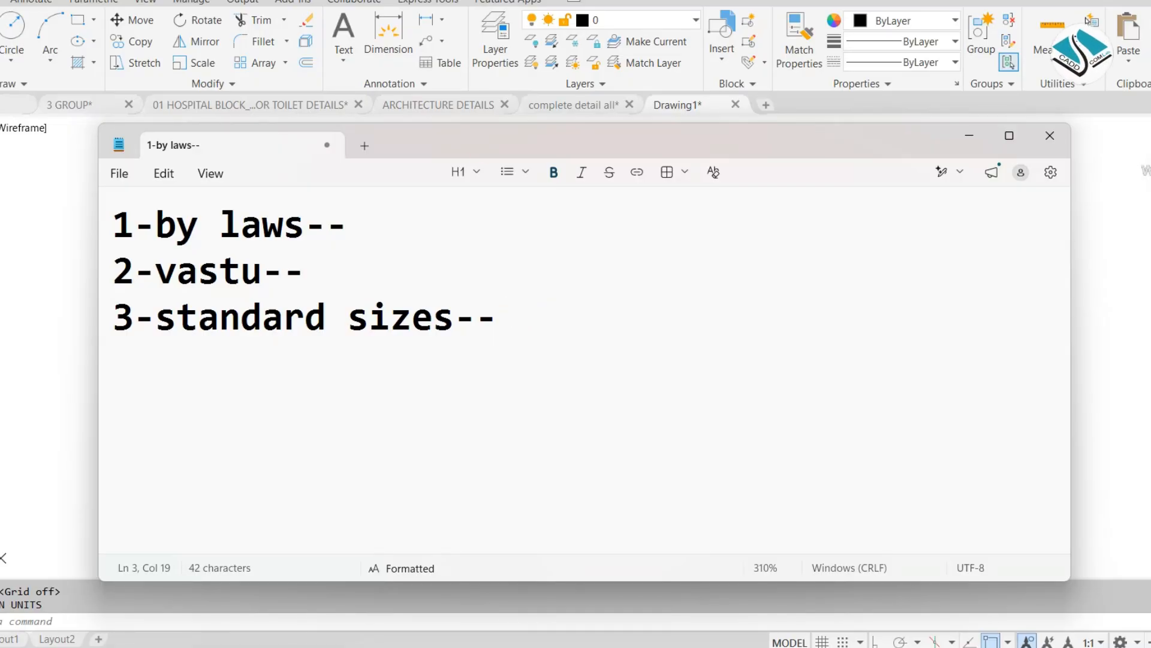
- Switch to AutoCAD's "complete detail all" drawing and examine the bedroom, dresser and door dimensions on the ground floor brickwork plan
click(969, 135)
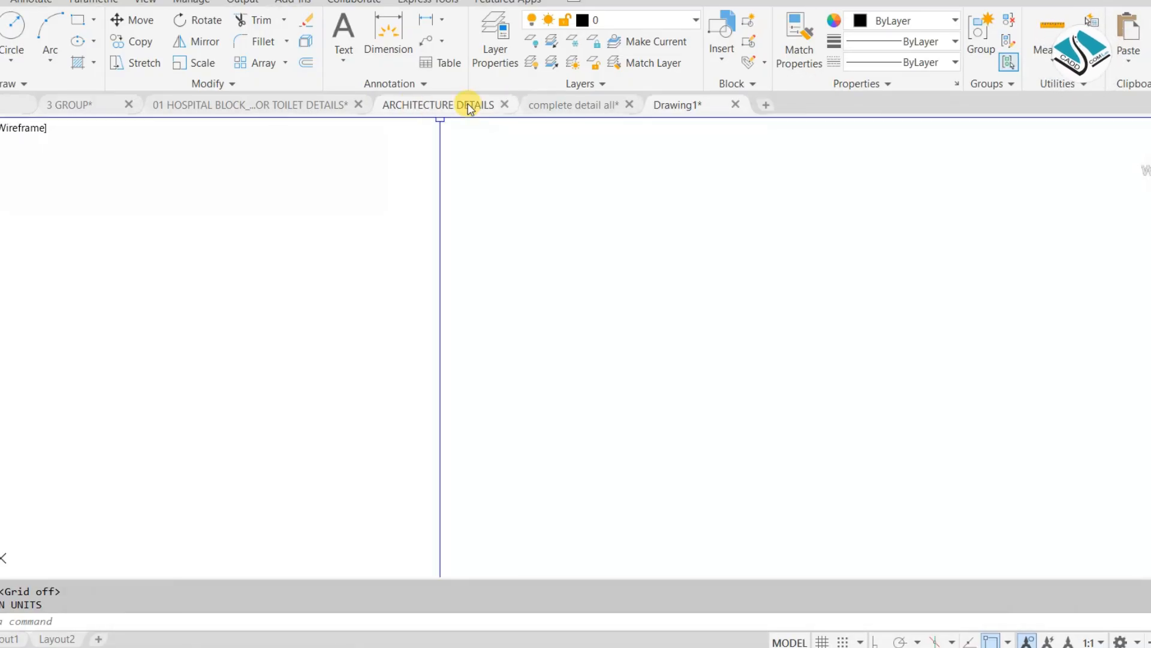
click(562, 107)
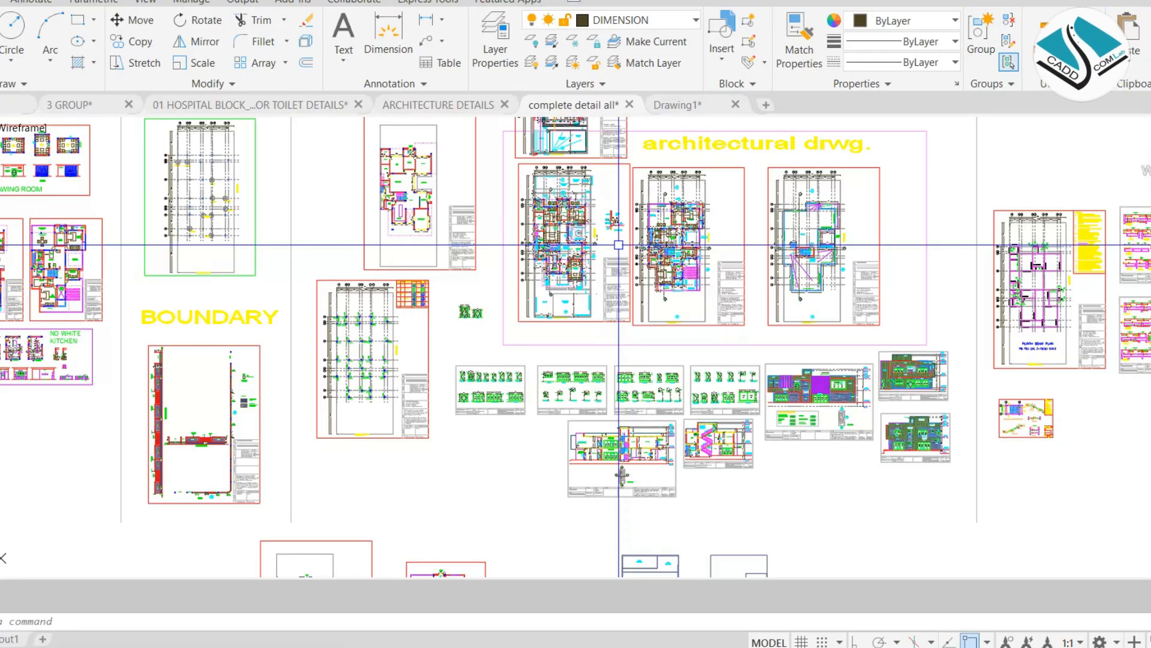
scroll(619, 245, up, 8)
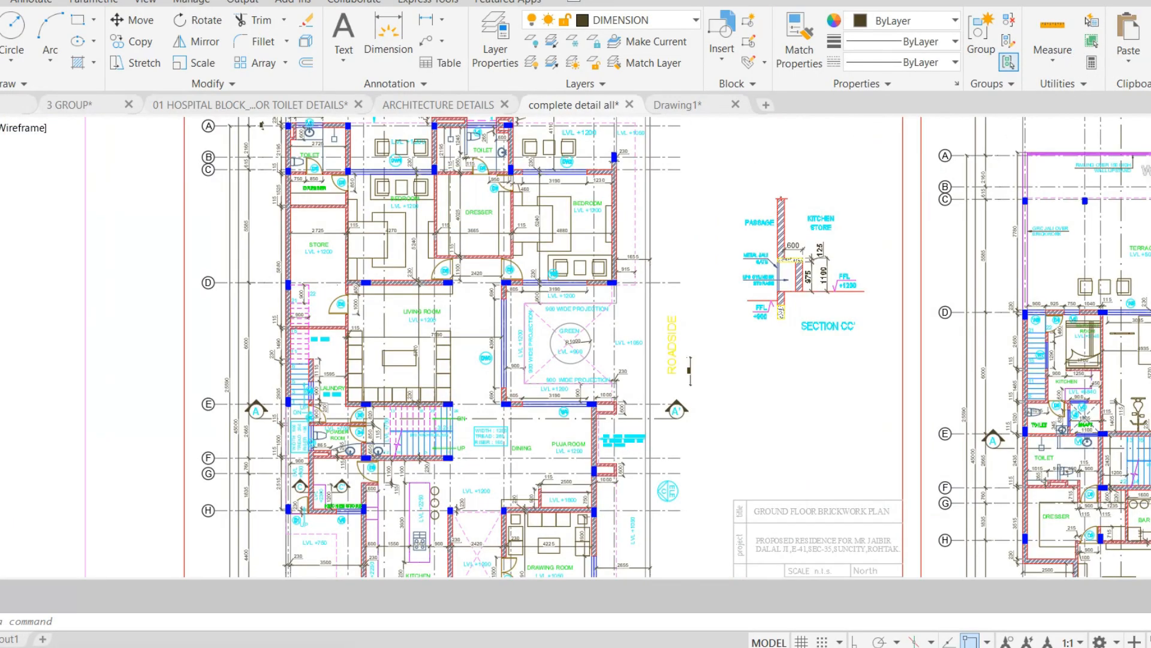
scroll(409, 204, down, 2)
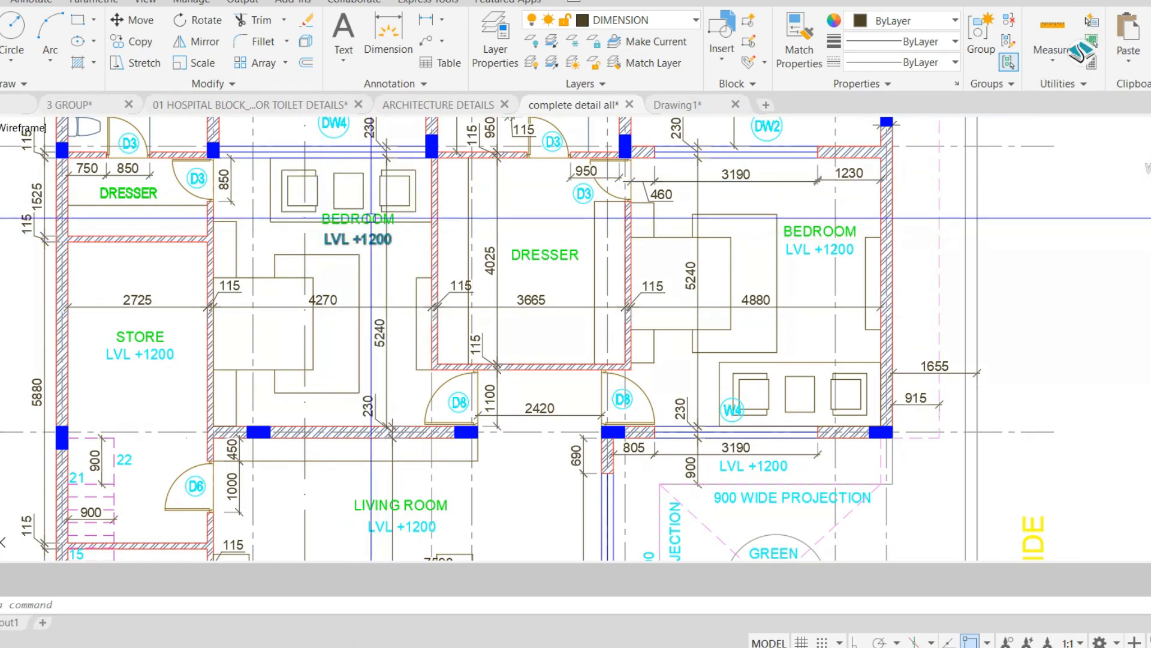
scroll(371, 219, up, 3)
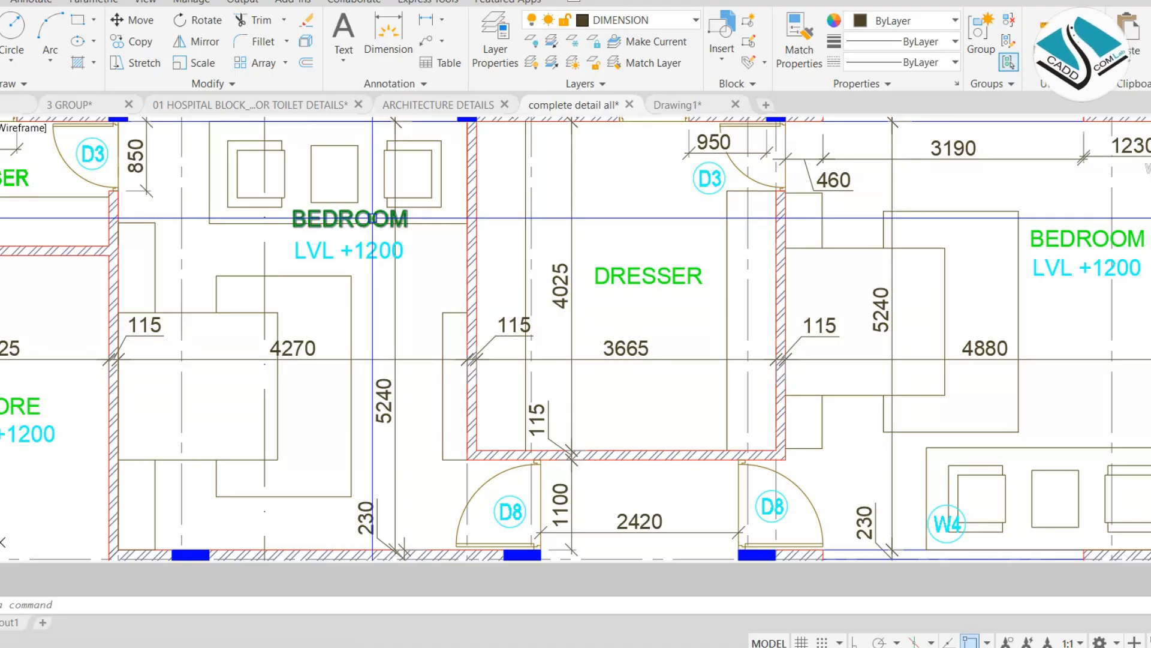
scroll(373, 218, down, 2)
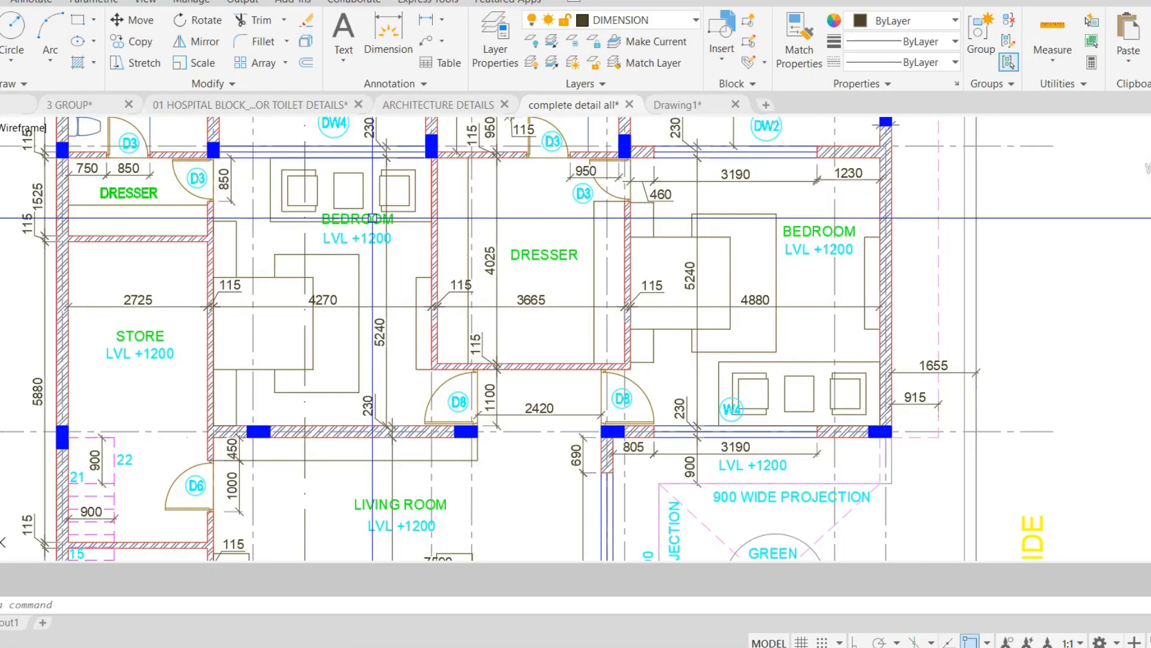
scroll(276, 216, up, 2)
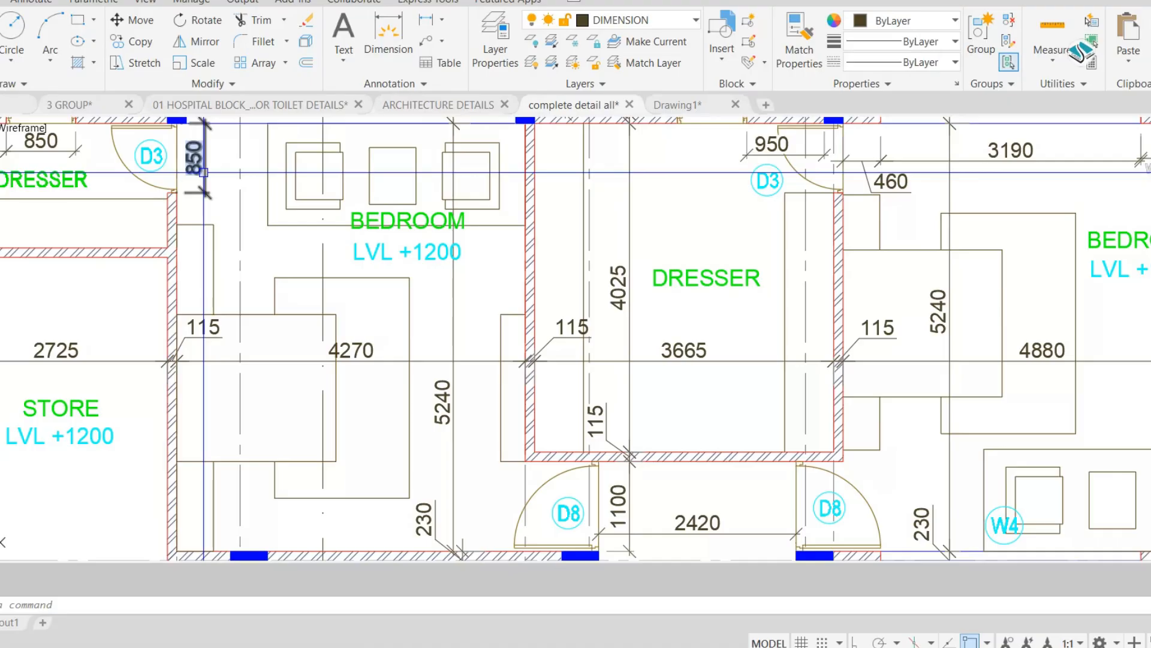
mouse_move(204, 173)
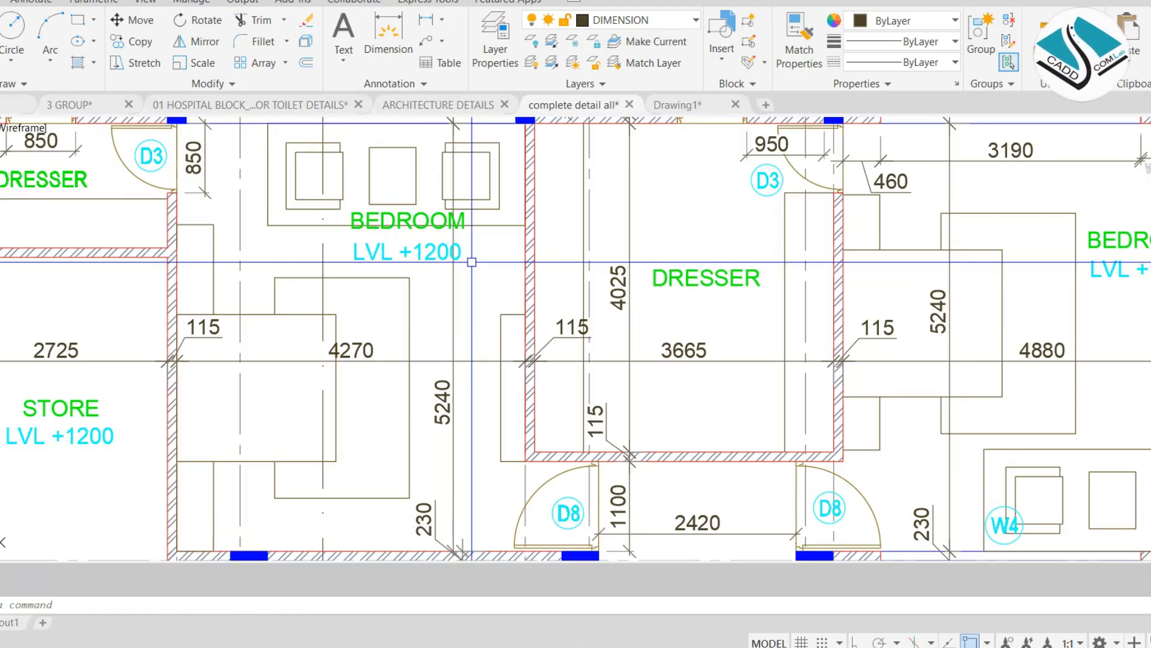
scroll(472, 262, down, 5)
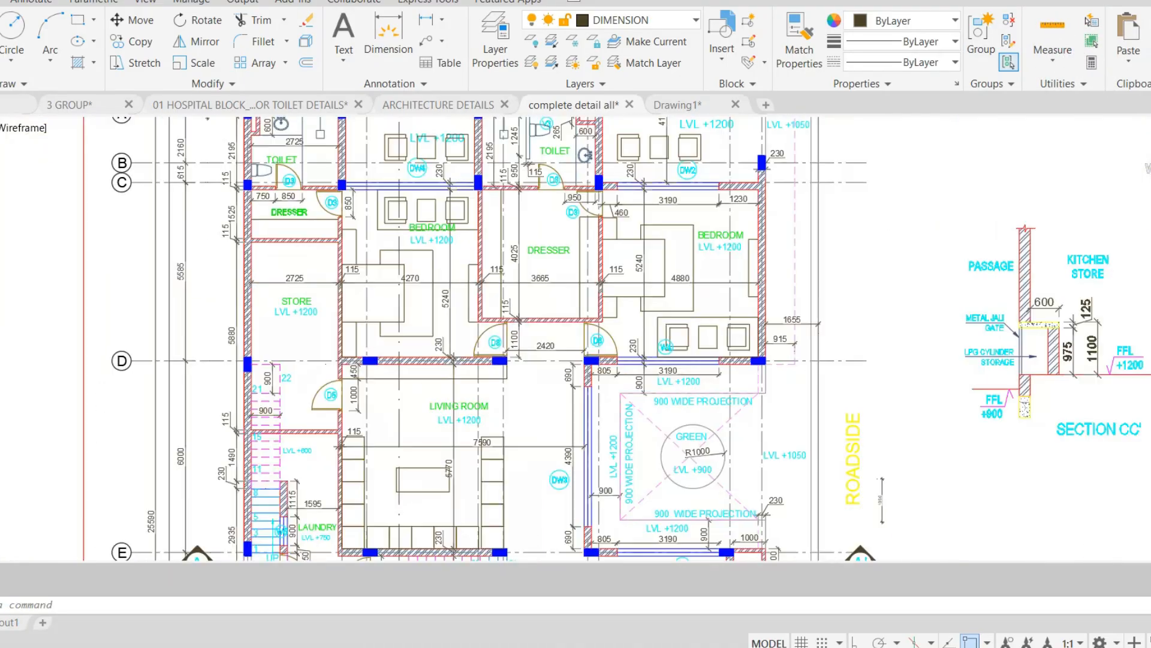
scroll(607, 239, up, 5)
- Add a vertical linear dimension from the bed's upper edge to the window wall in the 4880-wide bedroom
key(Escape)
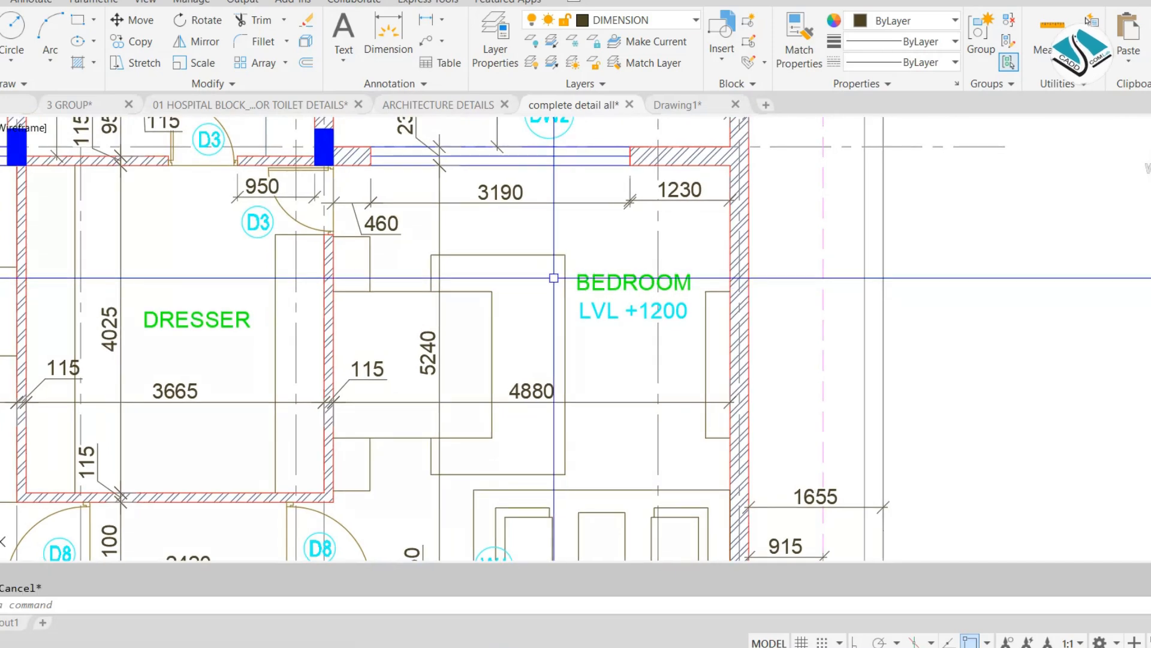
click(426, 19)
scroll(412, 210, up, 2)
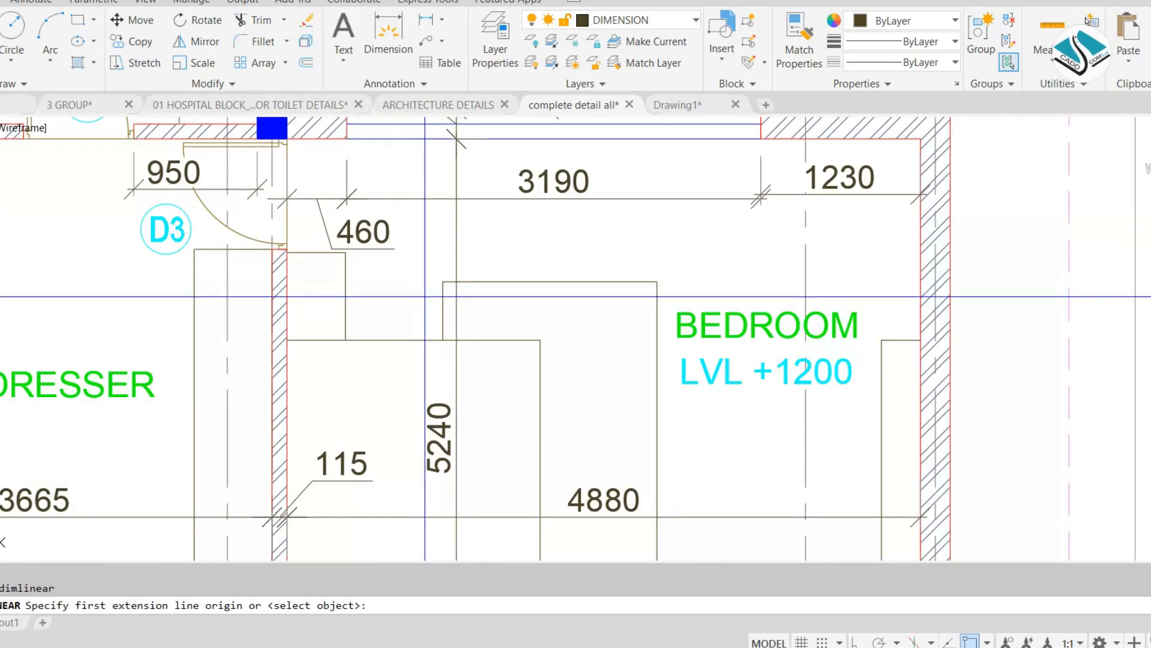
click(425, 340)
click(428, 138)
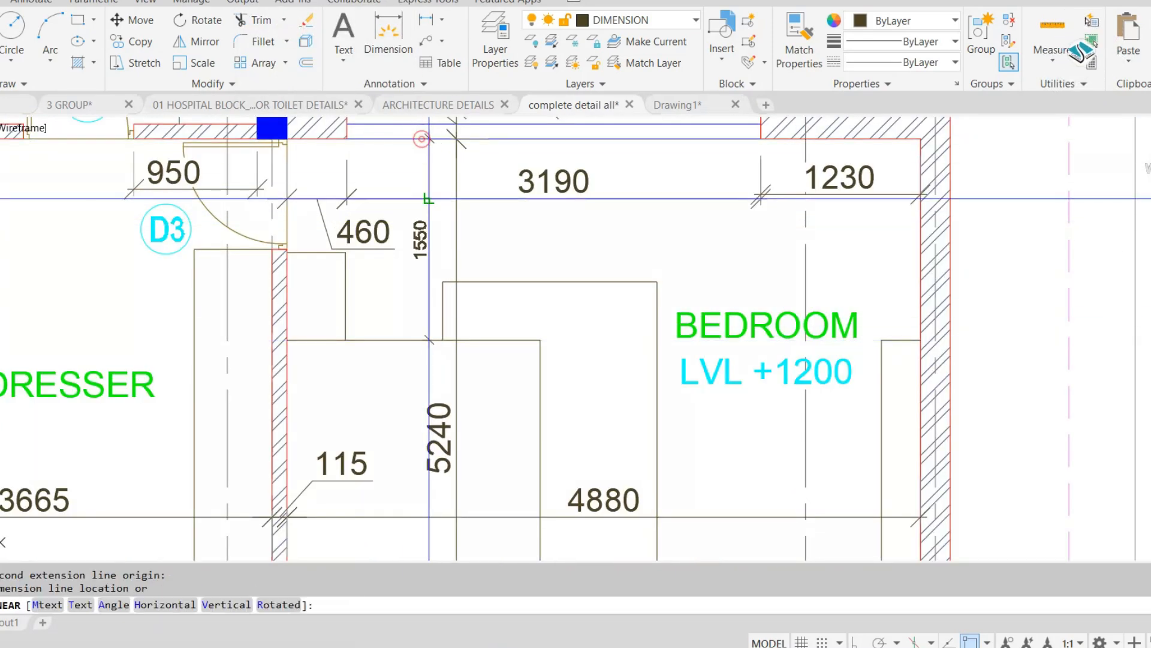
click(426, 258)
scroll(426, 258, up, 3)
scroll(438, 259, down, 3)
key(Escape)
- Add a horizontal linear dimension between the foot of the bed and the cabinet on the opposite wall
key(Return)
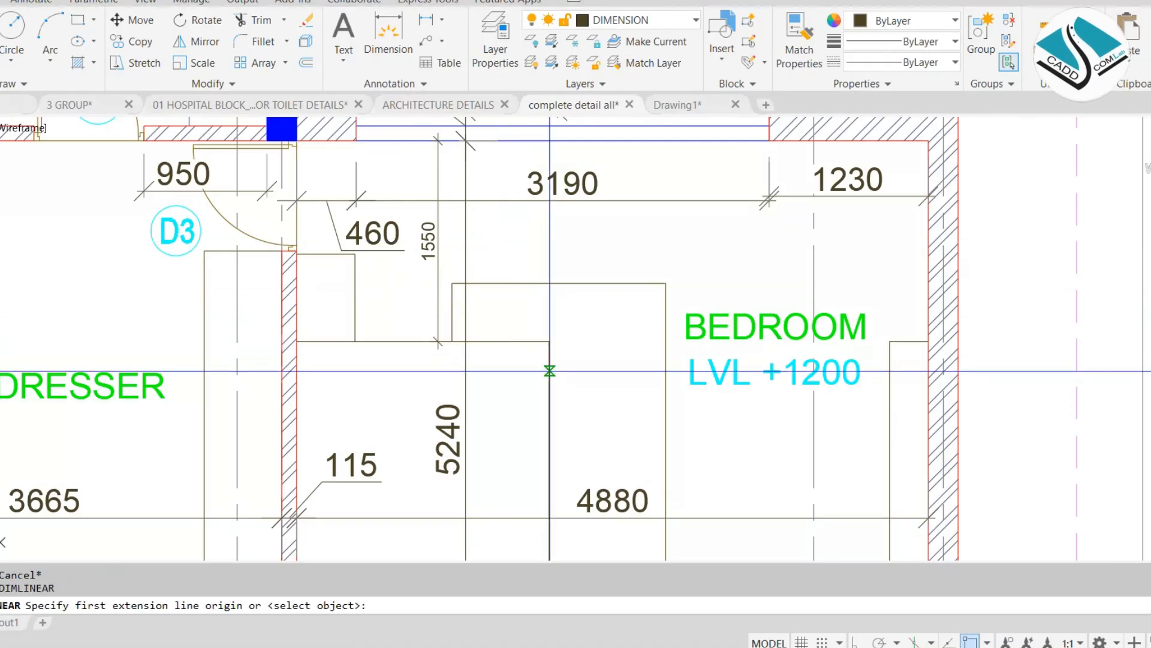
click(549, 371)
click(890, 385)
click(850, 282)
- Add a vertical linear dimension from the bed's lower edge to the W4 window wall of the same bedroom
middle_drag(716, 353, 688, 162)
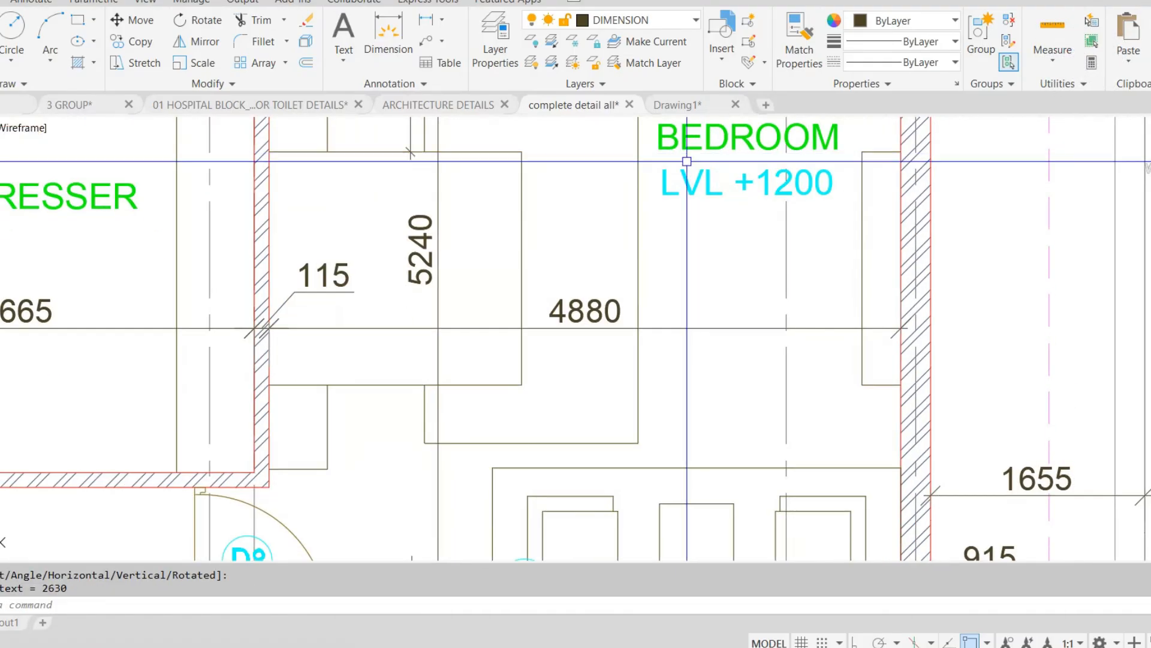
key(Escape)
key(Return)
click(522, 363)
middle_drag(497, 384, 515, 243)
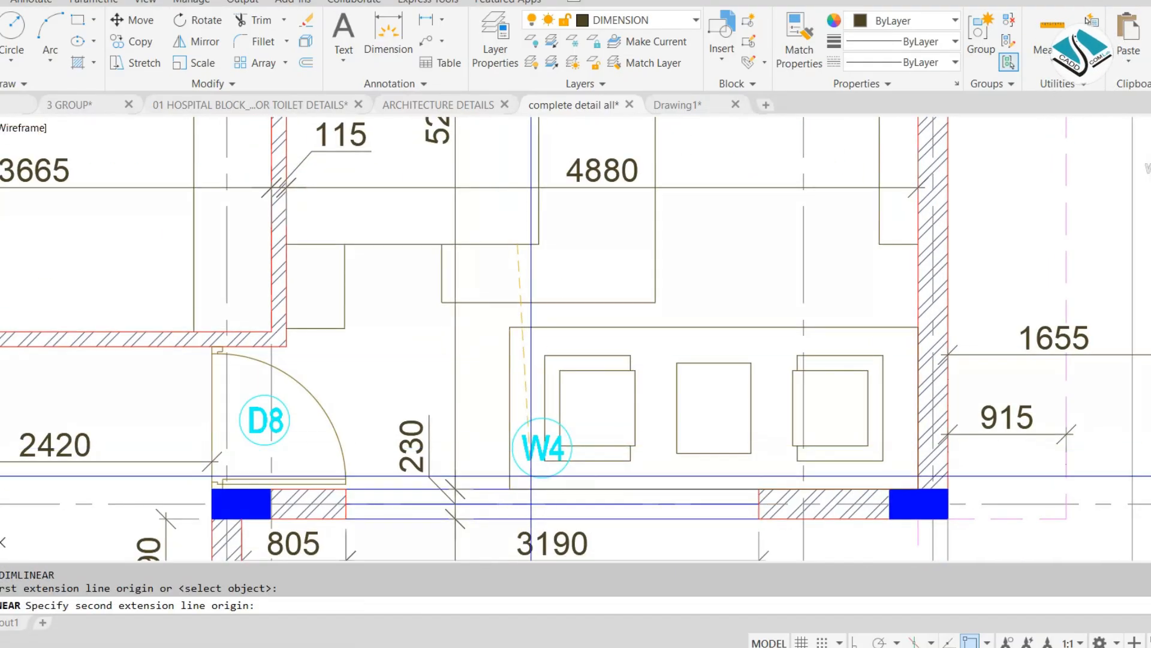
click(526, 470)
click(399, 374)
scroll(408, 382, down, 2)
middle_drag(469, 288, 478, 360)
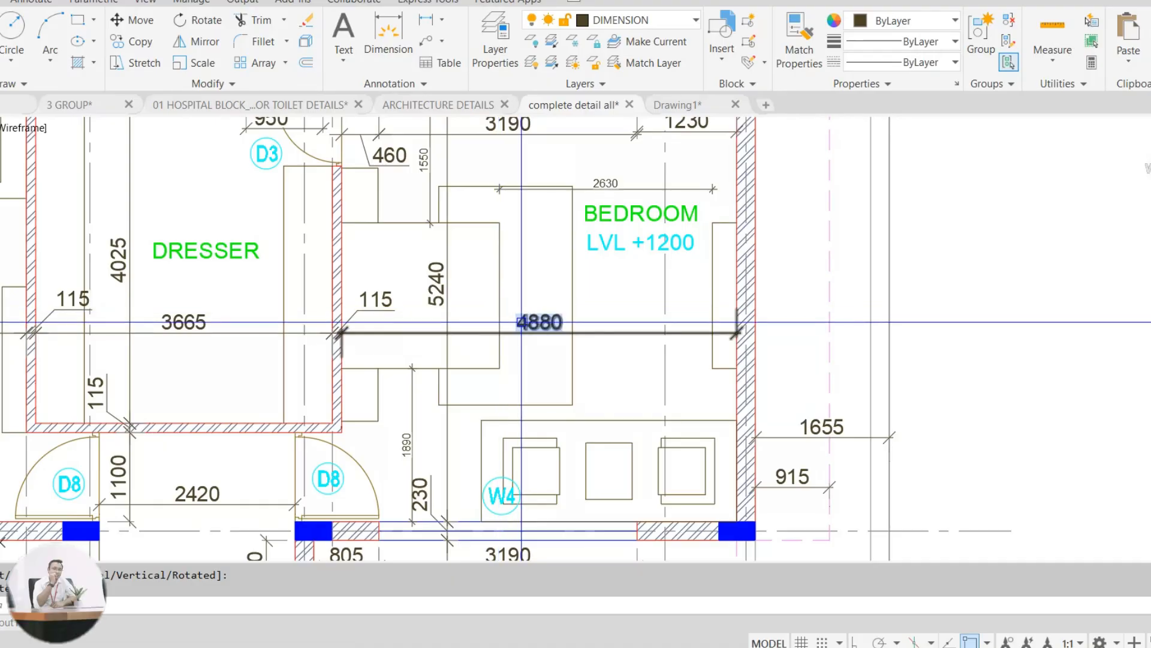
scroll(451, 307, down, 2)
scroll(447, 264, up, 2)
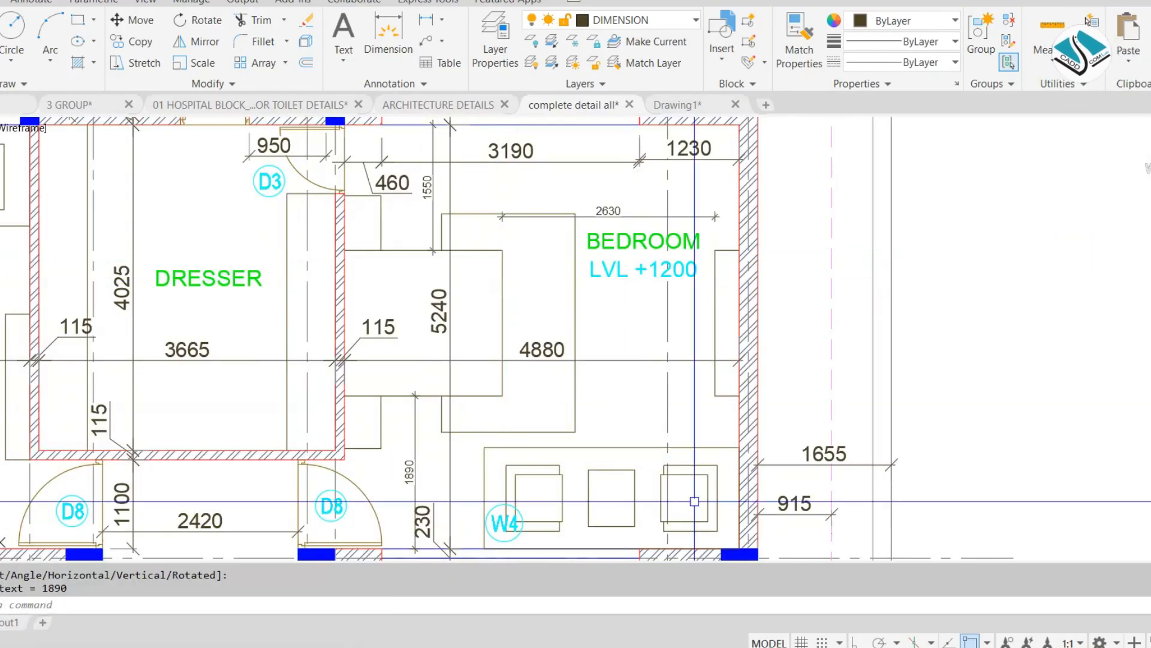
- Switch to the Notepad notes and add a fourth line reading "4-templated design--"
click(734, 647)
drag(518, 319, 507, 318)
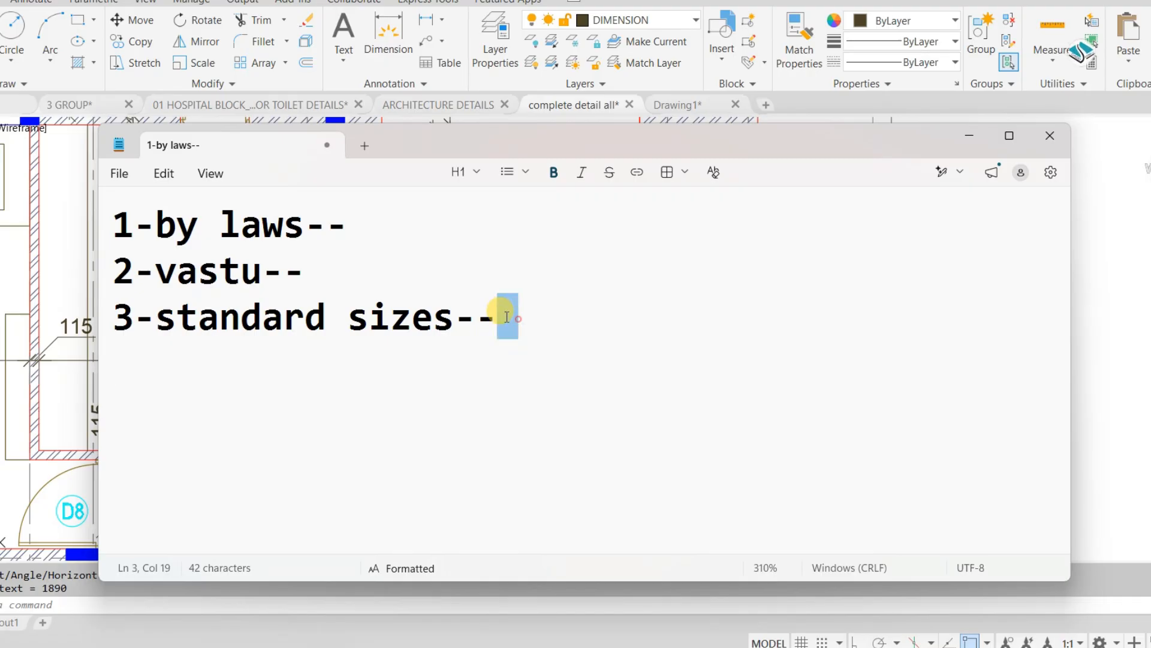
triple_click(359, 330)
click(534, 316)
key(Return)
text(4)
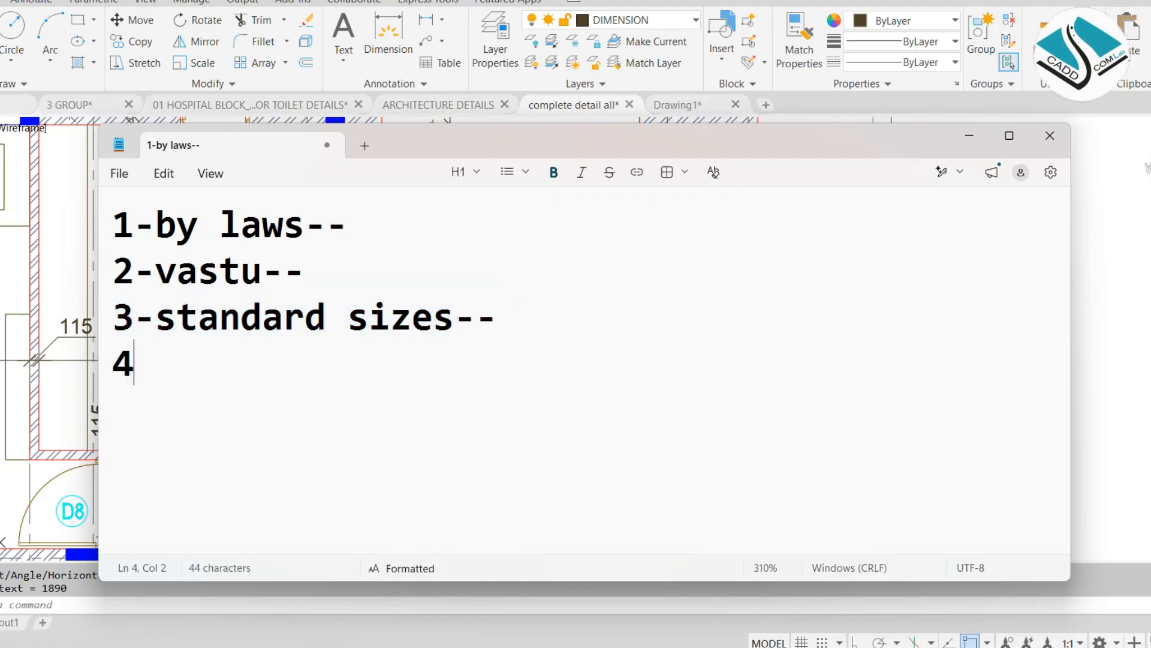
text(-t)
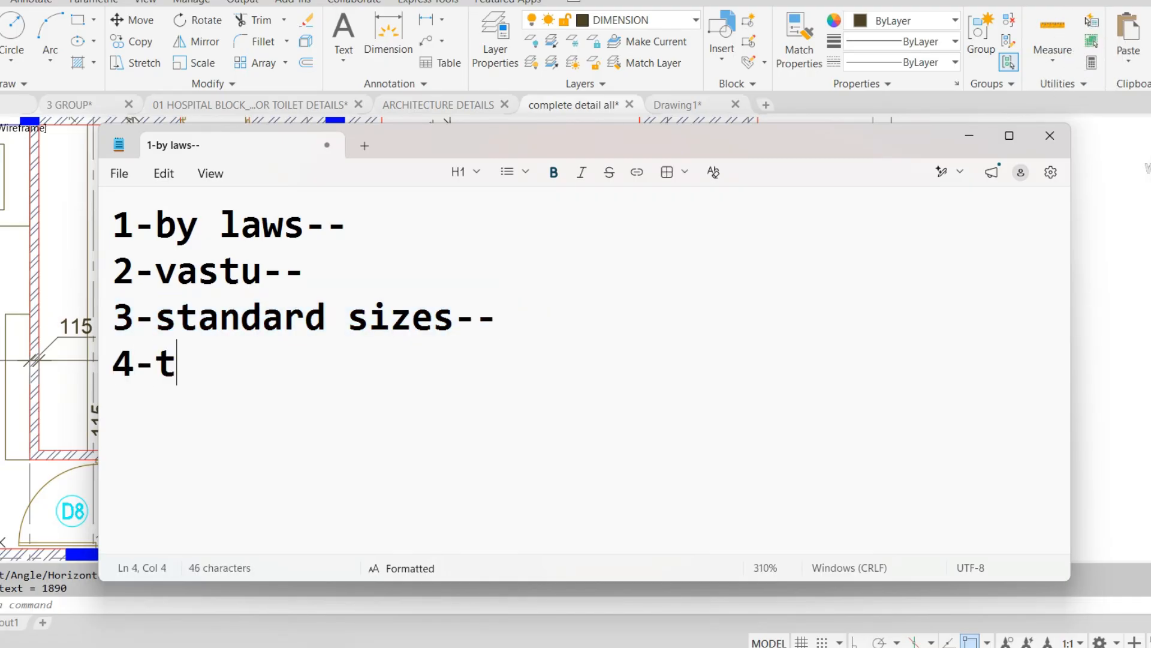
text(emplated esign)
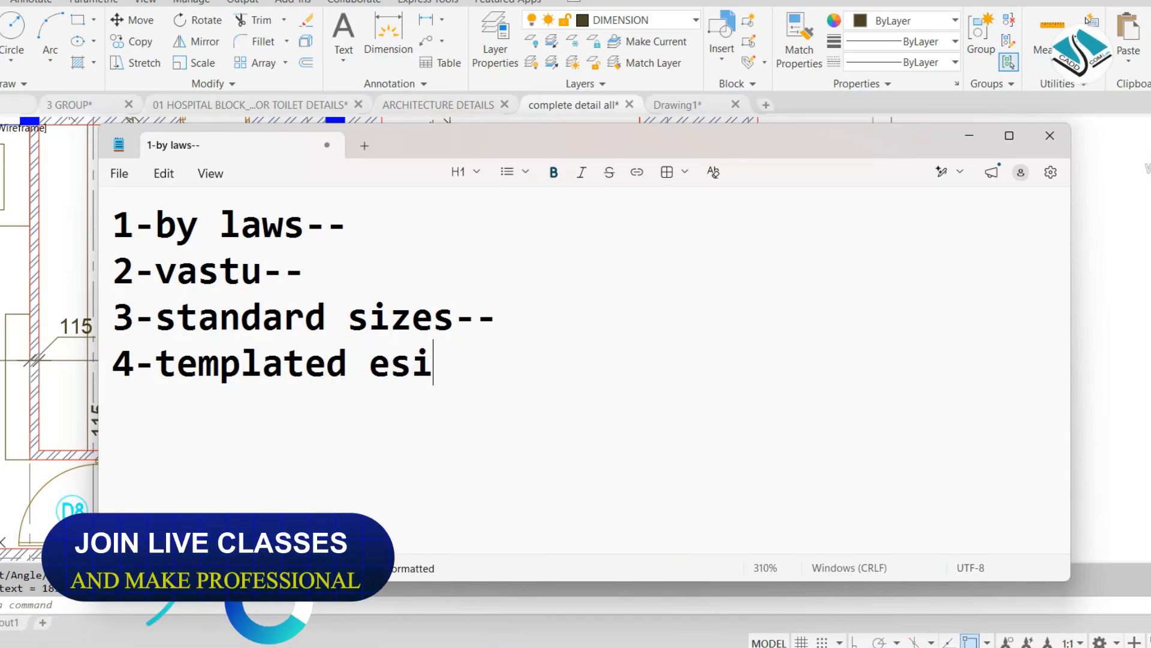
key(BackSpace)
key(BackSpace)
key(BackSpace)
key(BackSpace)
key(BackSpace)
text(design-- )
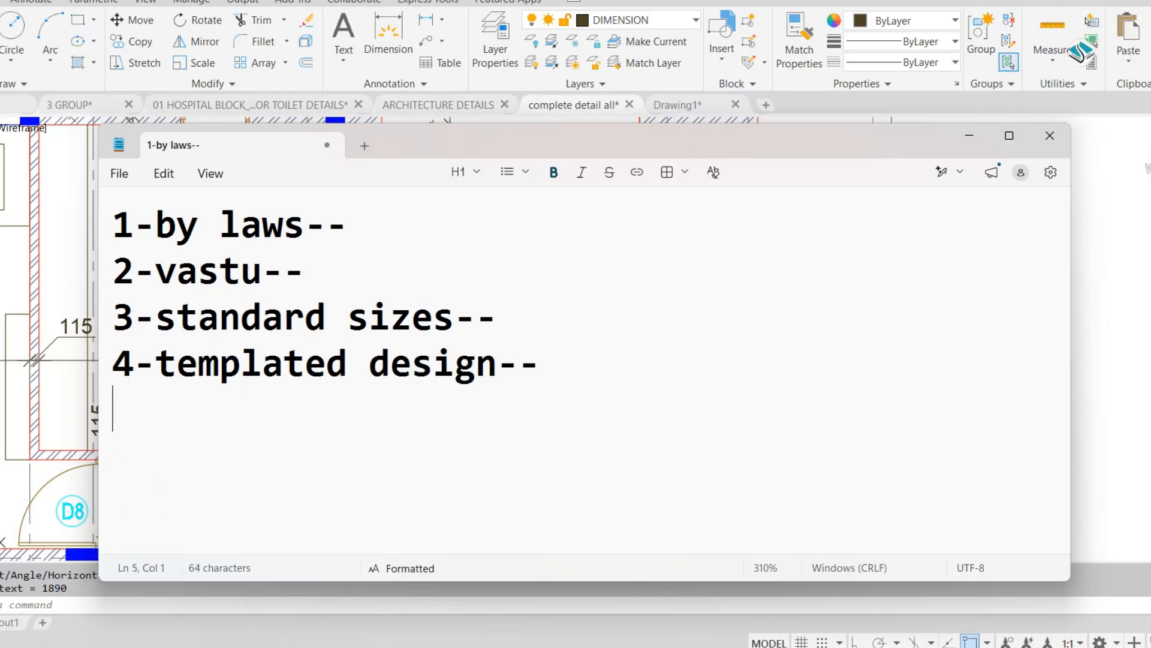
- Add a fifth line reading "5-layer template---" to the notes
text(5-)
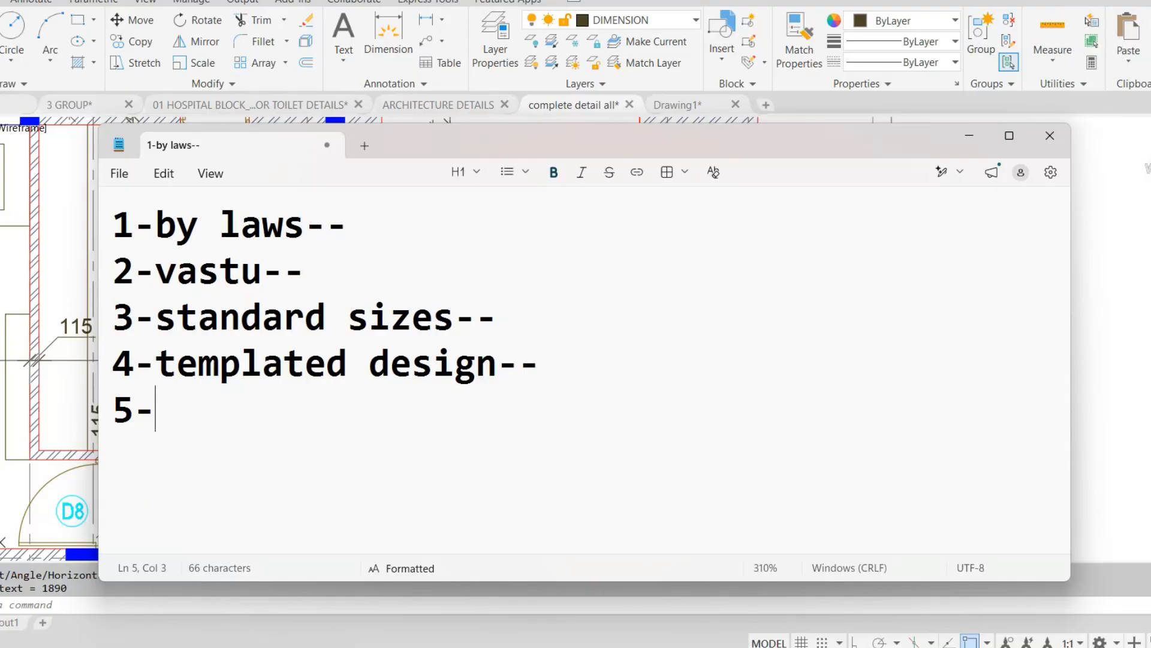
text(laye)
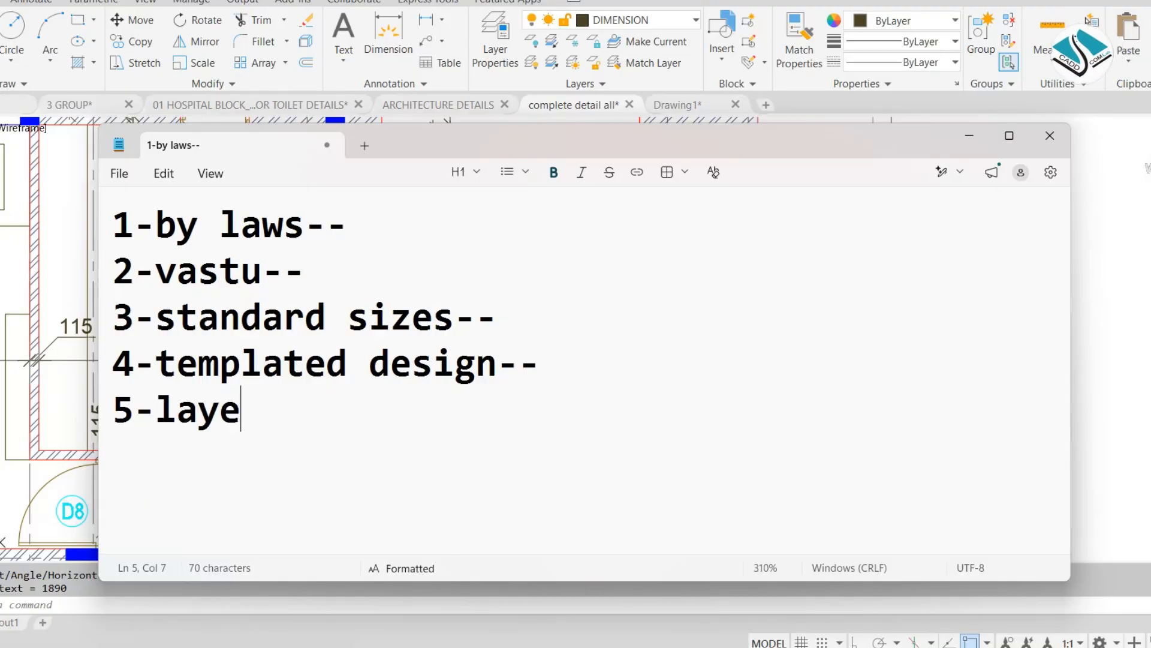
text(r template---)
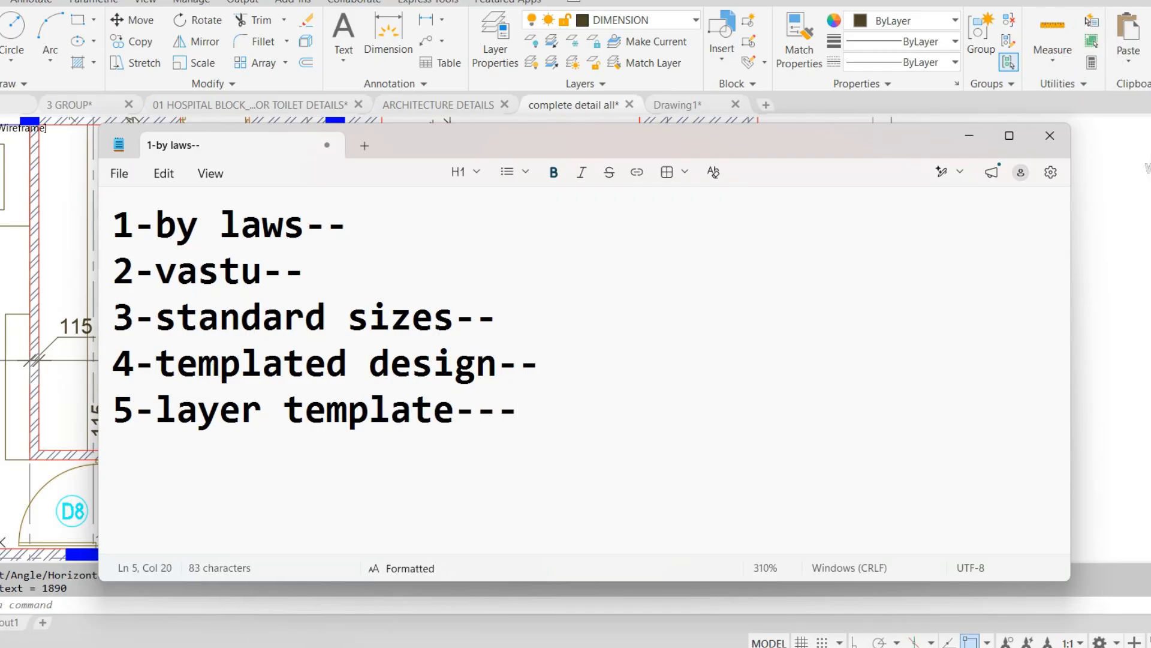
key(Return)
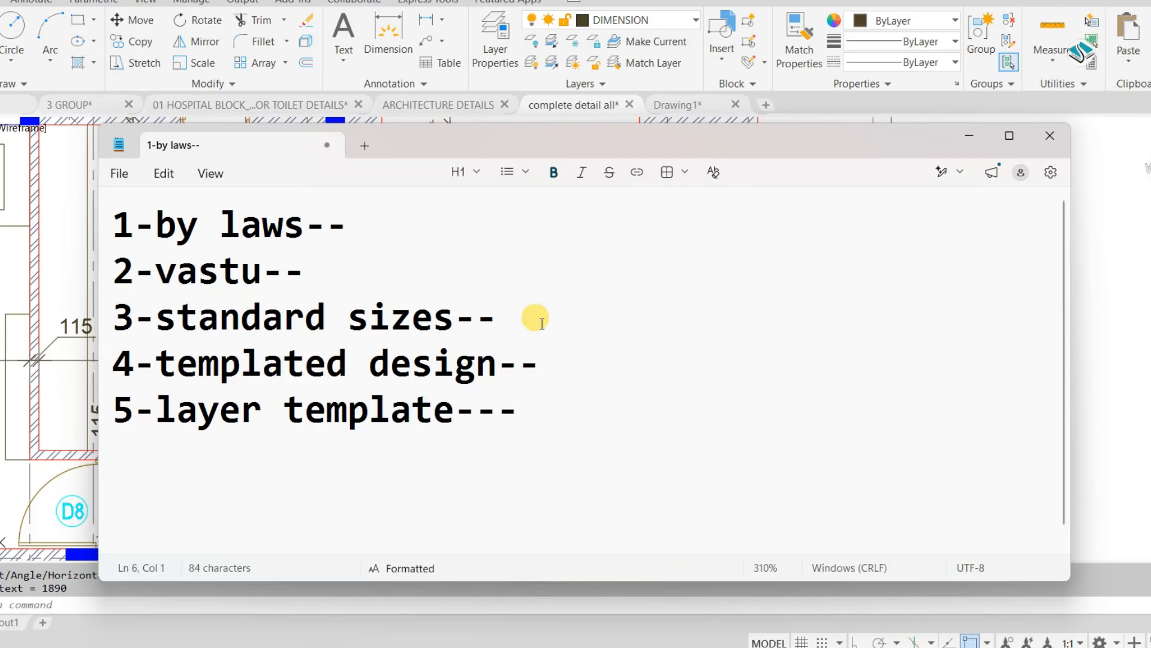
- Switch back to AutoCAD and bring up the empty Drawing1 drawing
click(1131, 223)
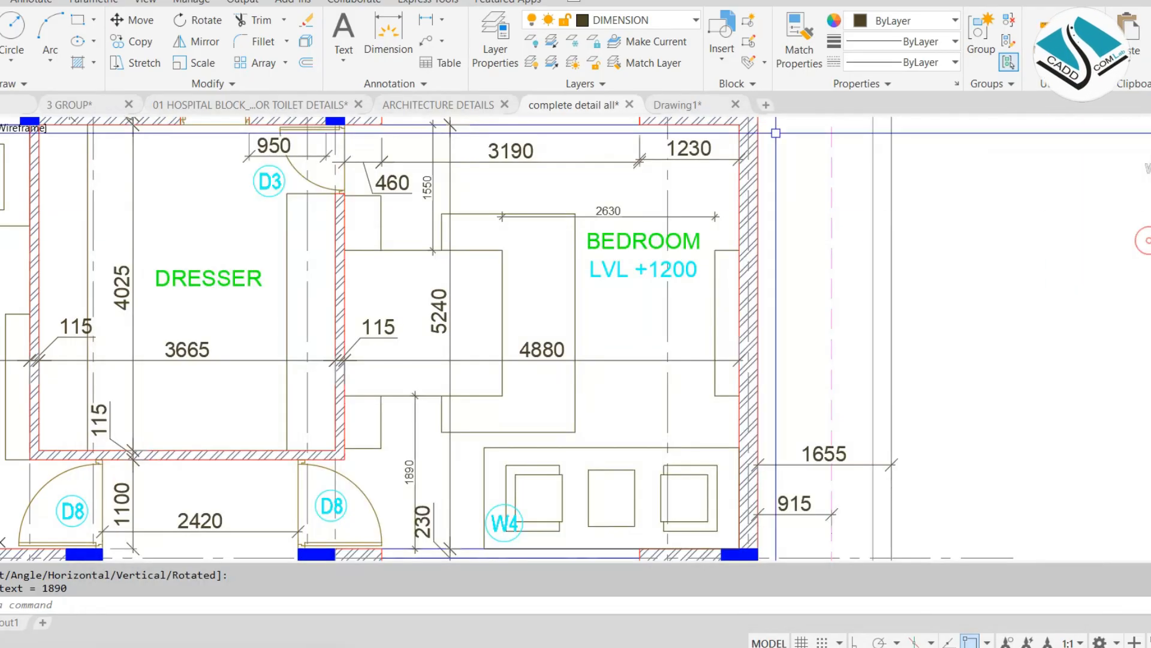
click(672, 106)
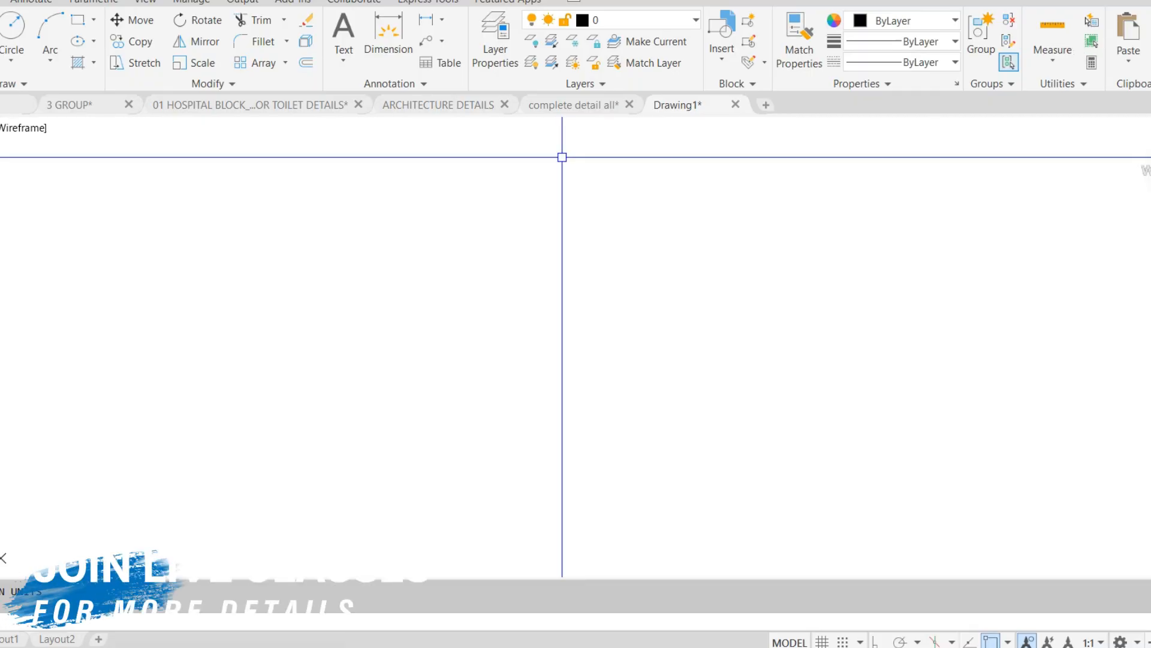
- Import the layer state file MY LAYER FOR WORKING into Drawing1 through the Layer States Manager
text(la)
key(Return)
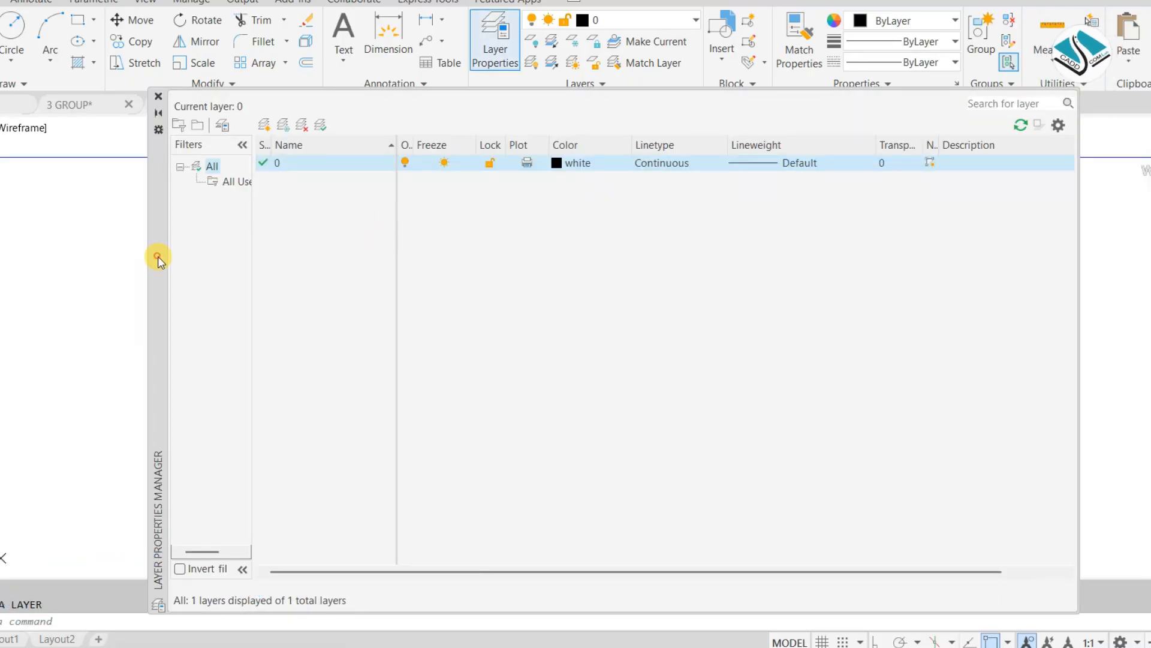
drag(157, 257, 144, 246)
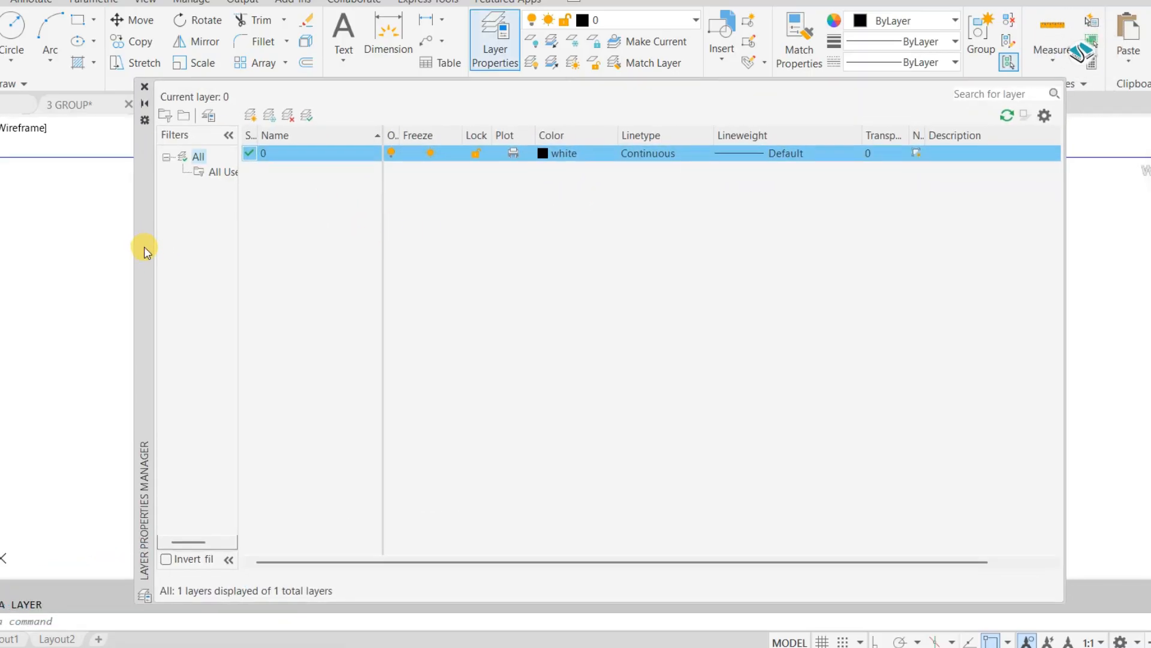
click(212, 118)
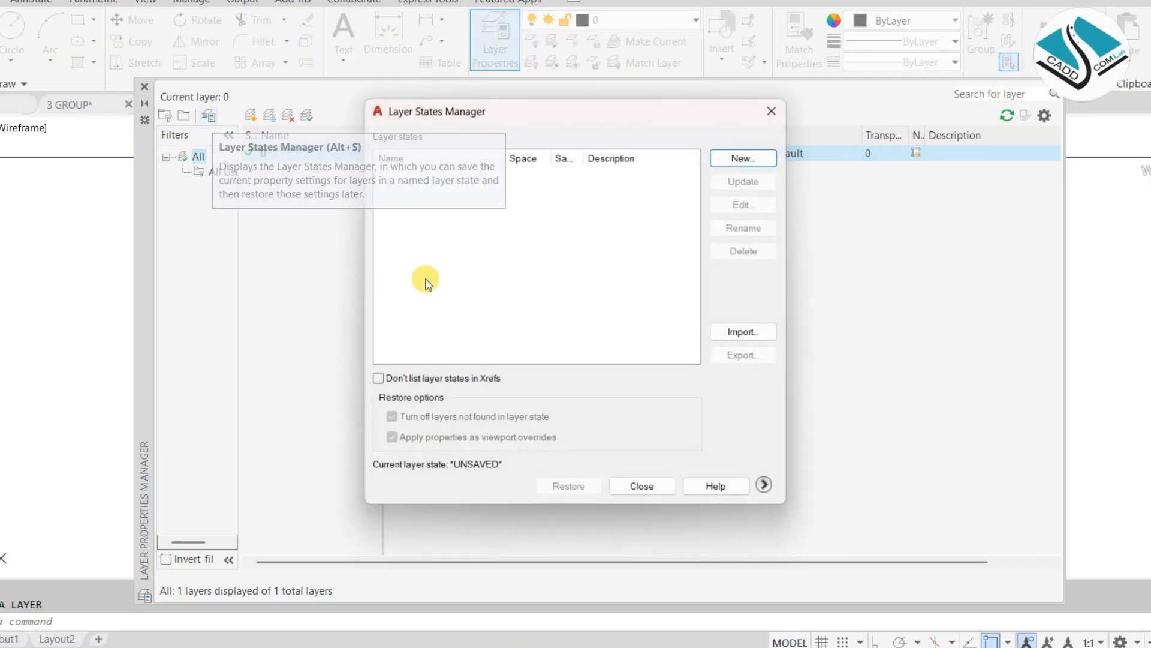
click(747, 333)
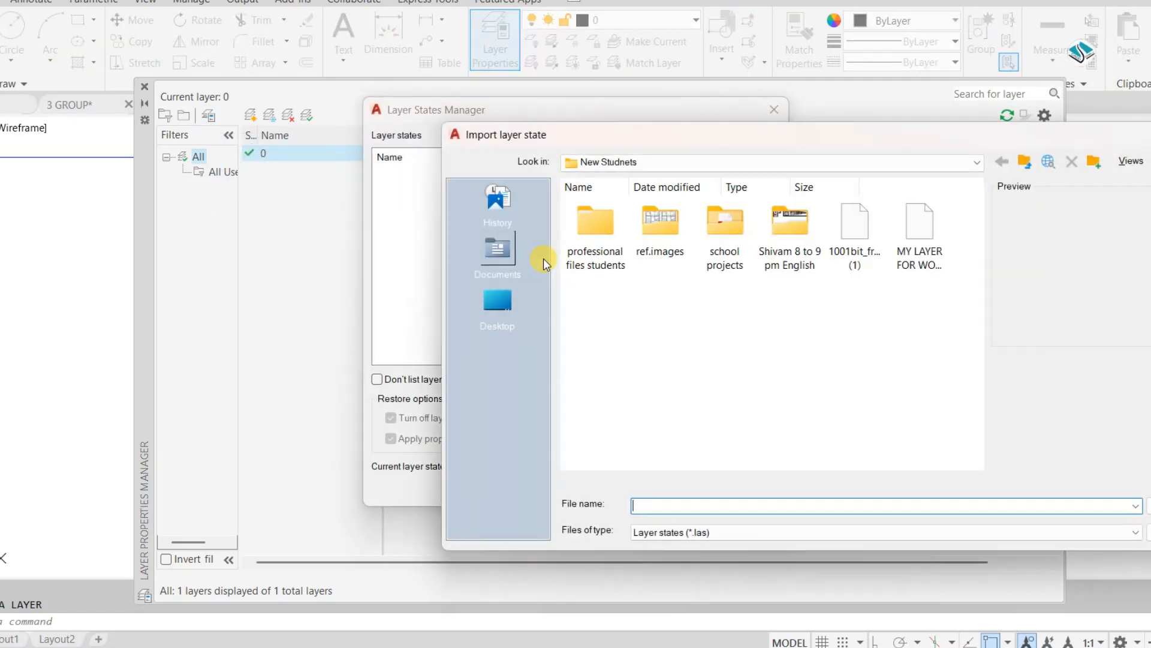
drag(665, 133, 405, 120)
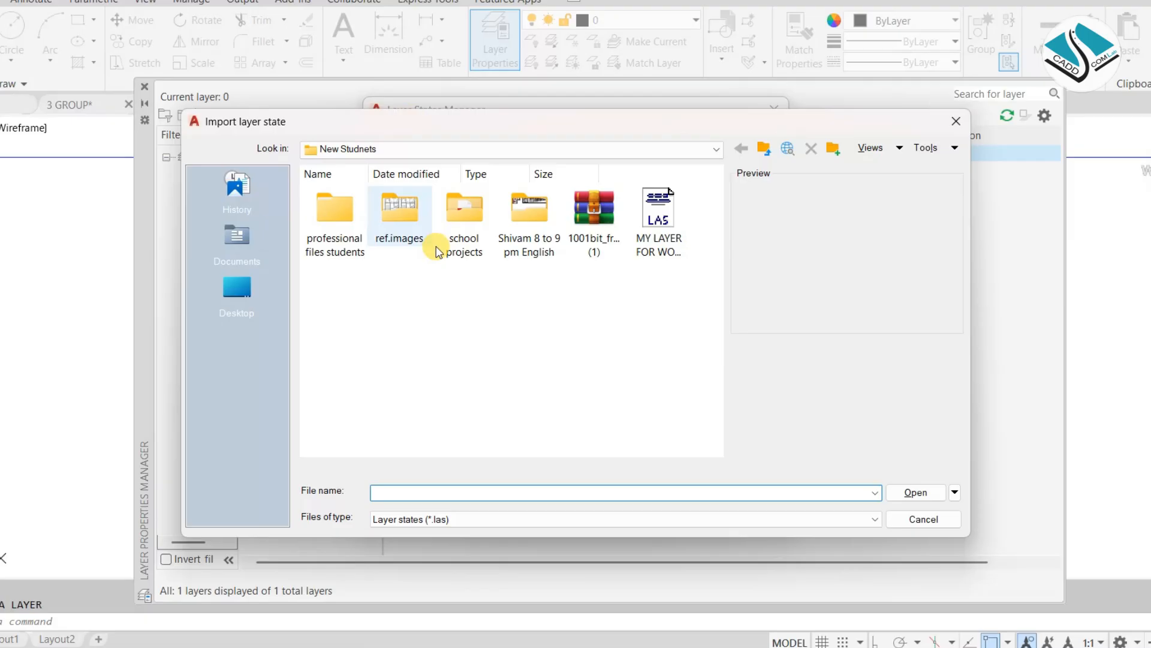
click(658, 239)
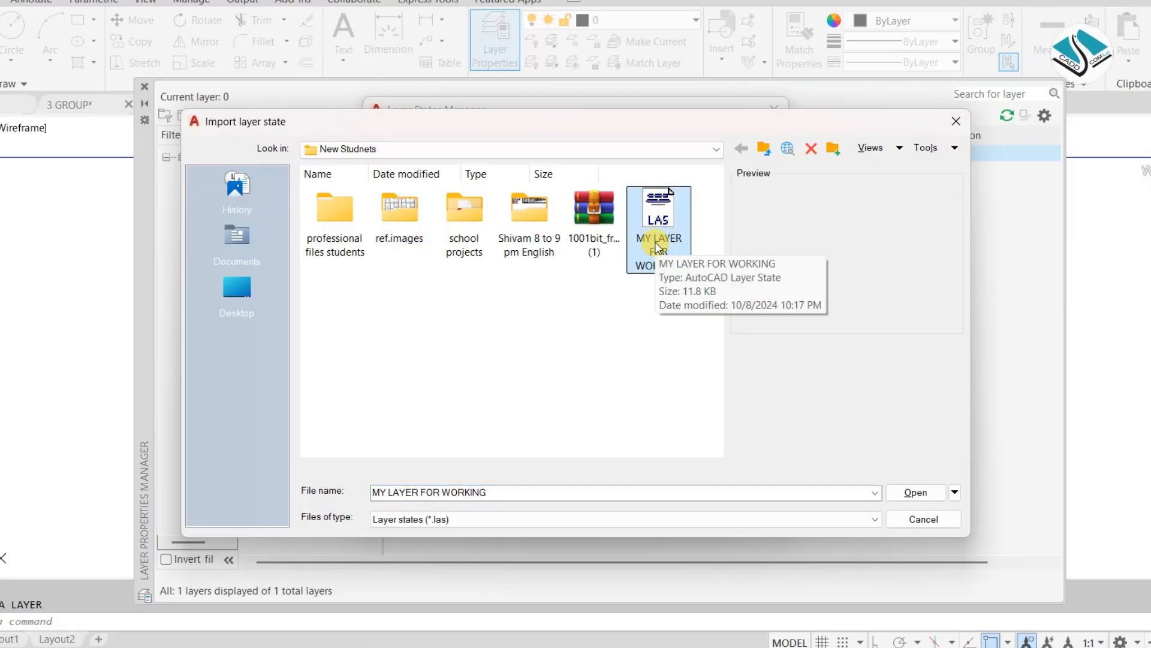
click(916, 492)
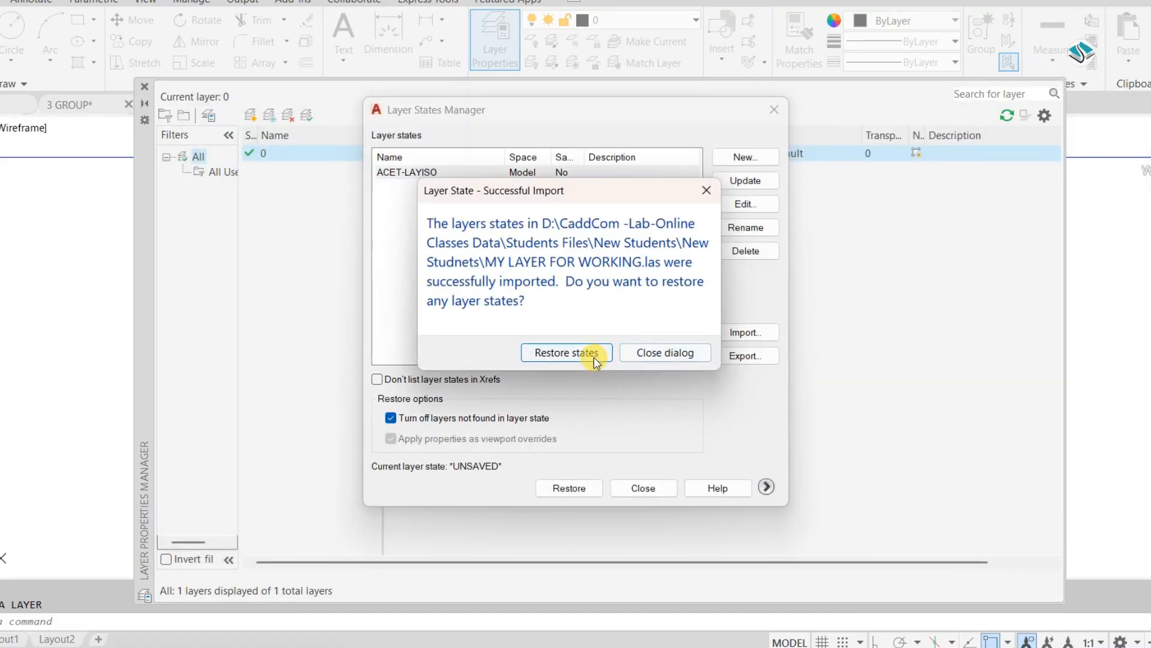
- Restore the imported layer states, look through the resulting layer list and close the layer manager
click(585, 360)
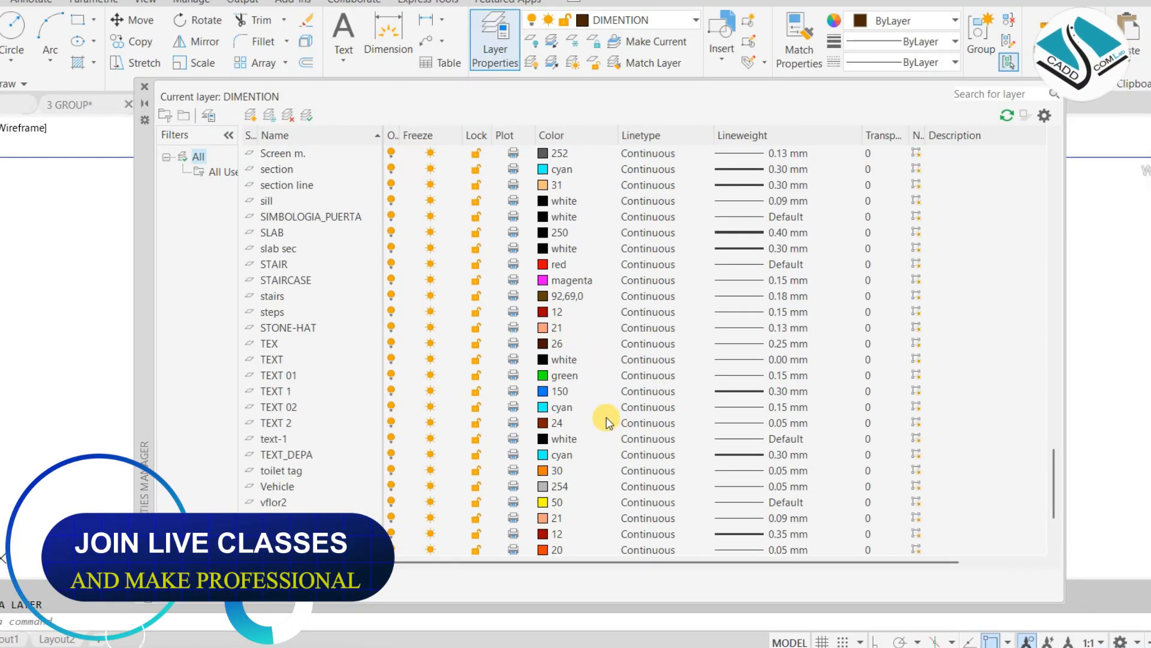
scroll(603, 420, down, 4)
click(143, 88)
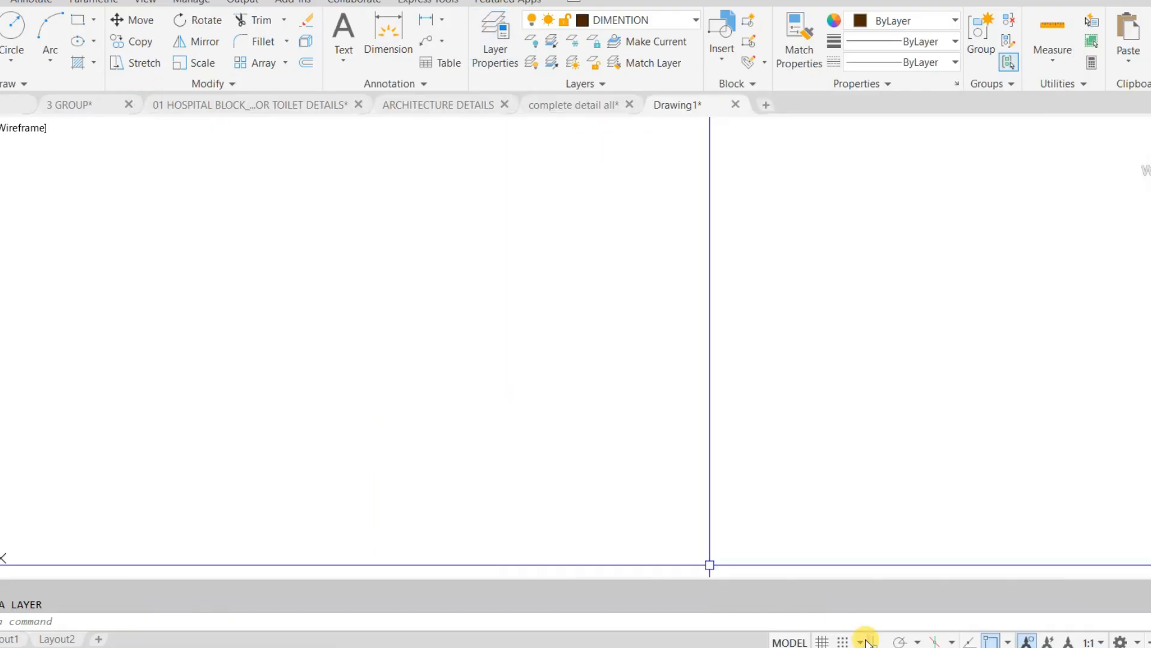
- Switch to the Notepad notes and add a sixth line reading "6-line weight-lw-enter"
key(alt+Tab)
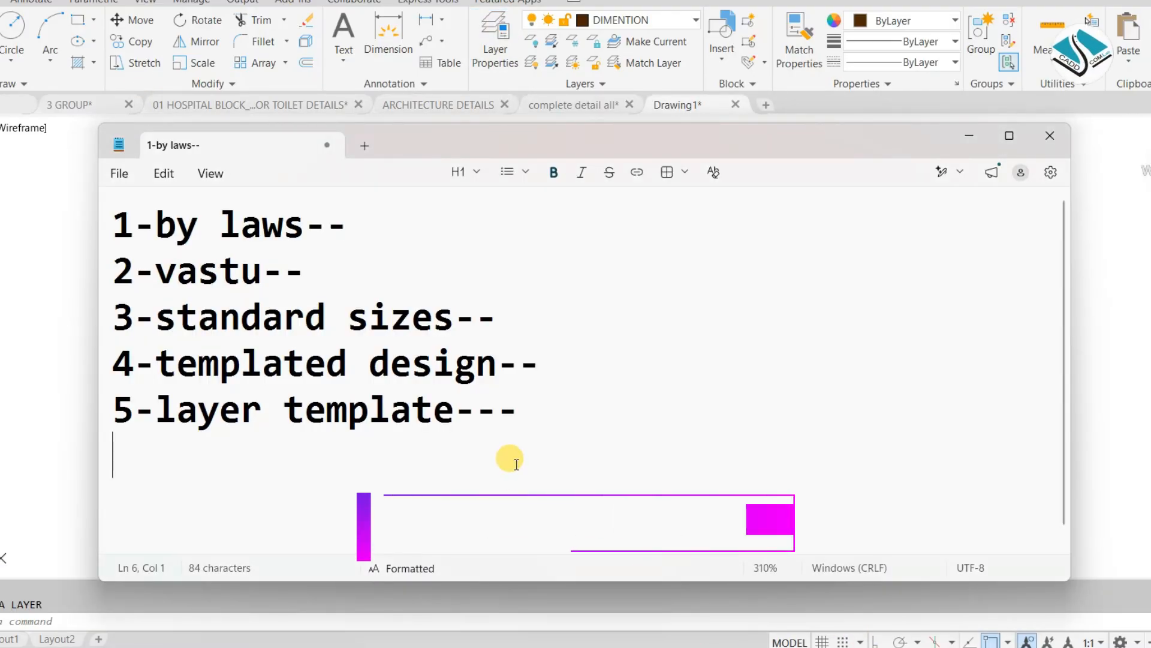
text(6-line )
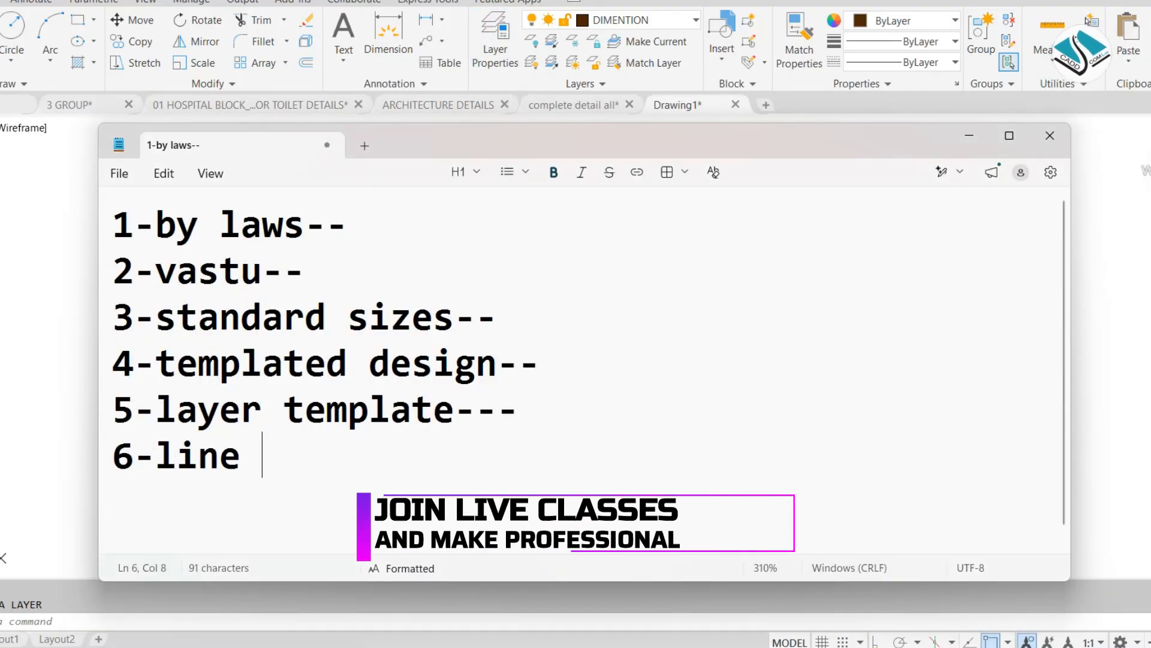
text(weight-lw-enter)
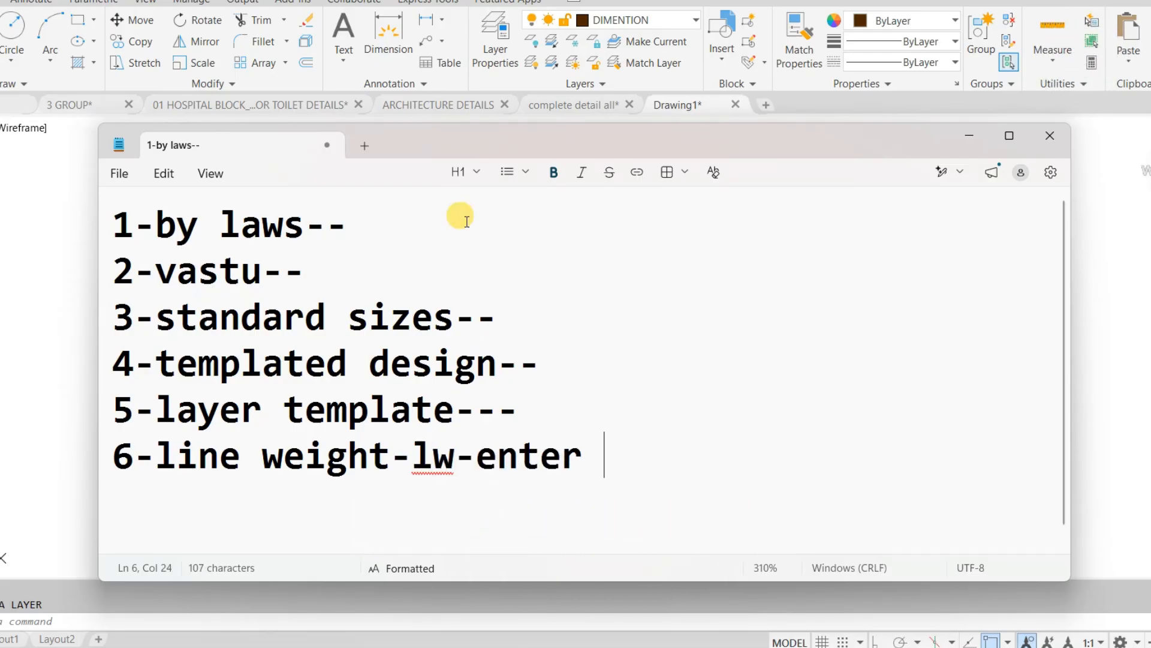
drag(480, 136, 455, 45)
ctrl+scroll(442, 205, down, 4)
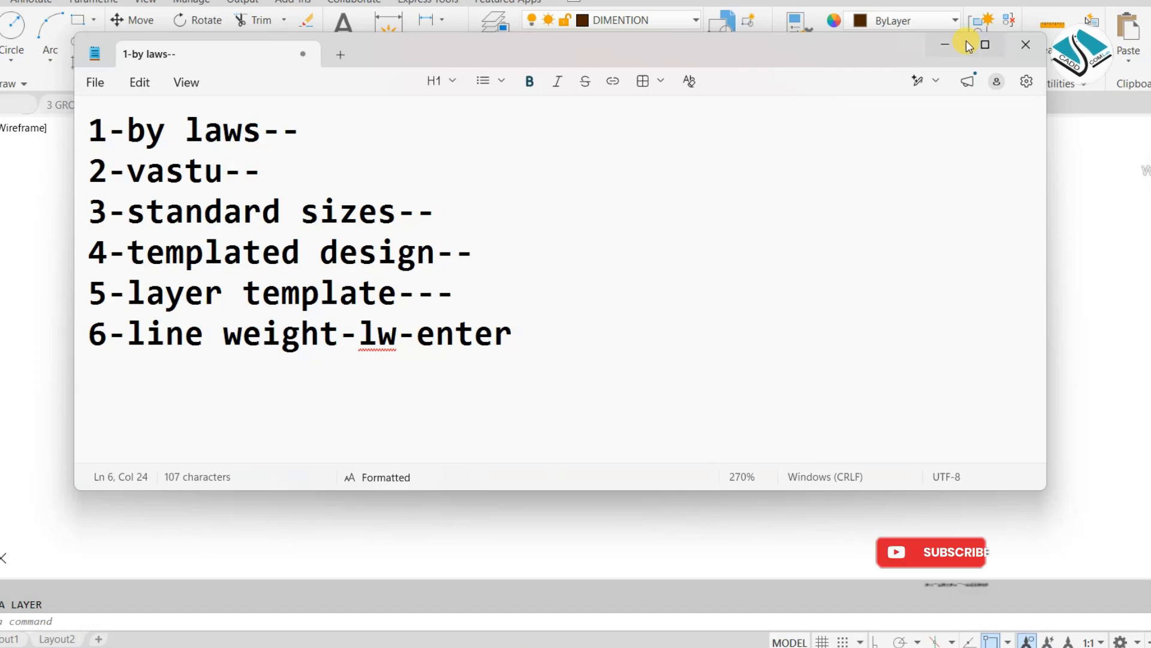
- Switch back to AutoCAD and turn on Display Lineweight in the lineweight settings
click(945, 44)
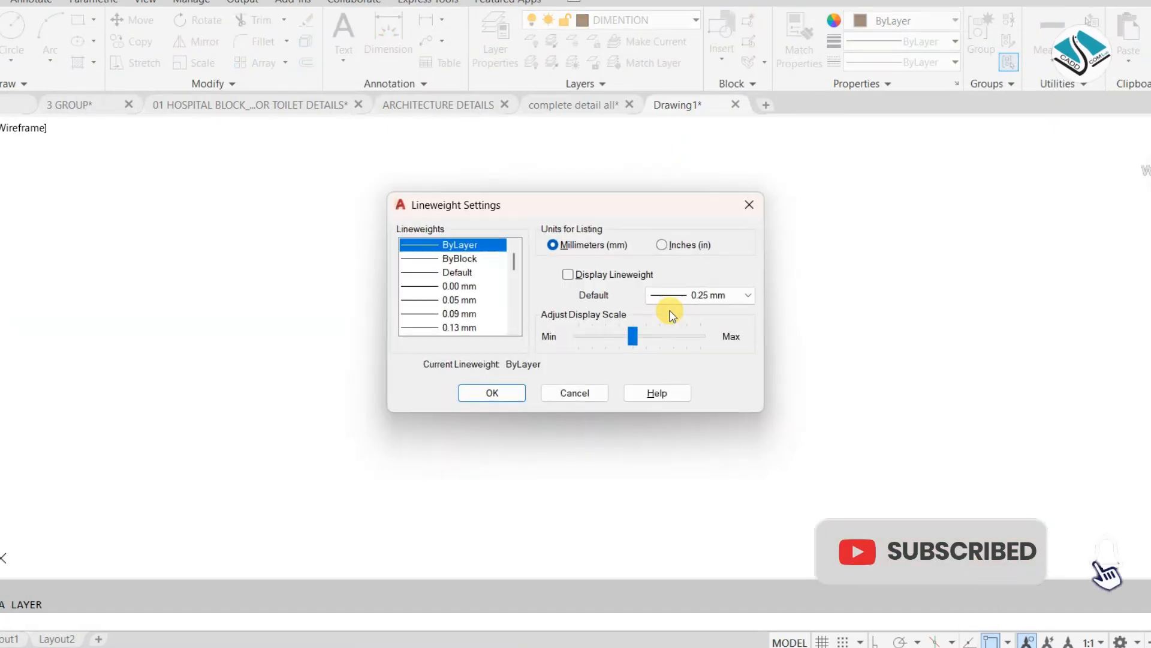
click(607, 279)
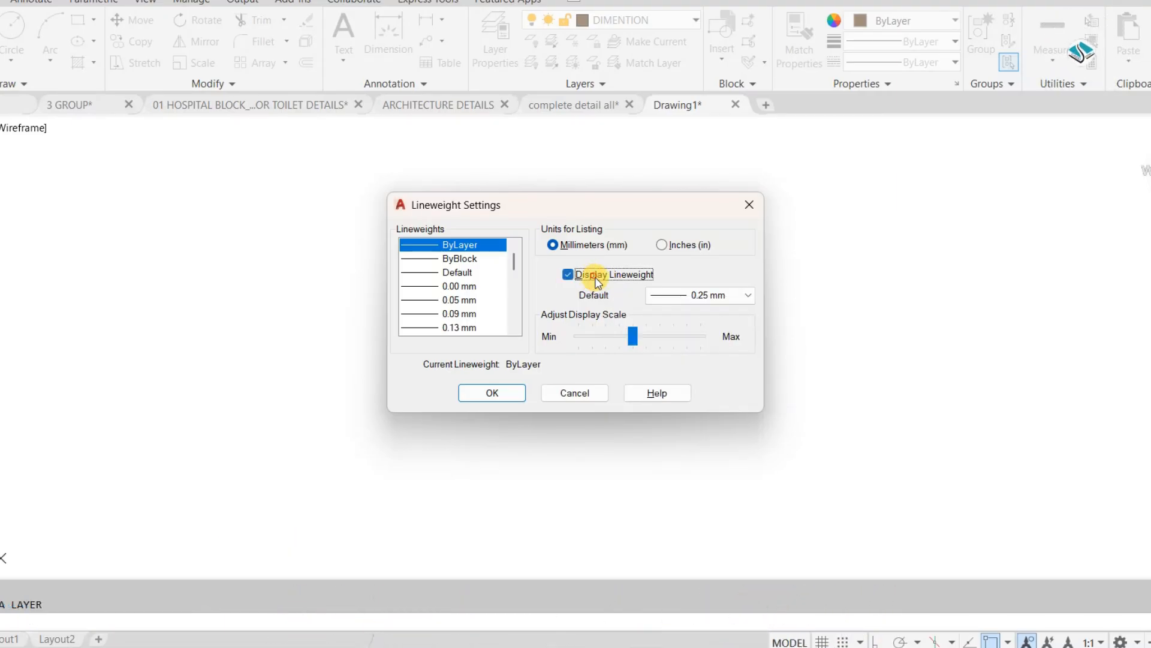
click(492, 393)
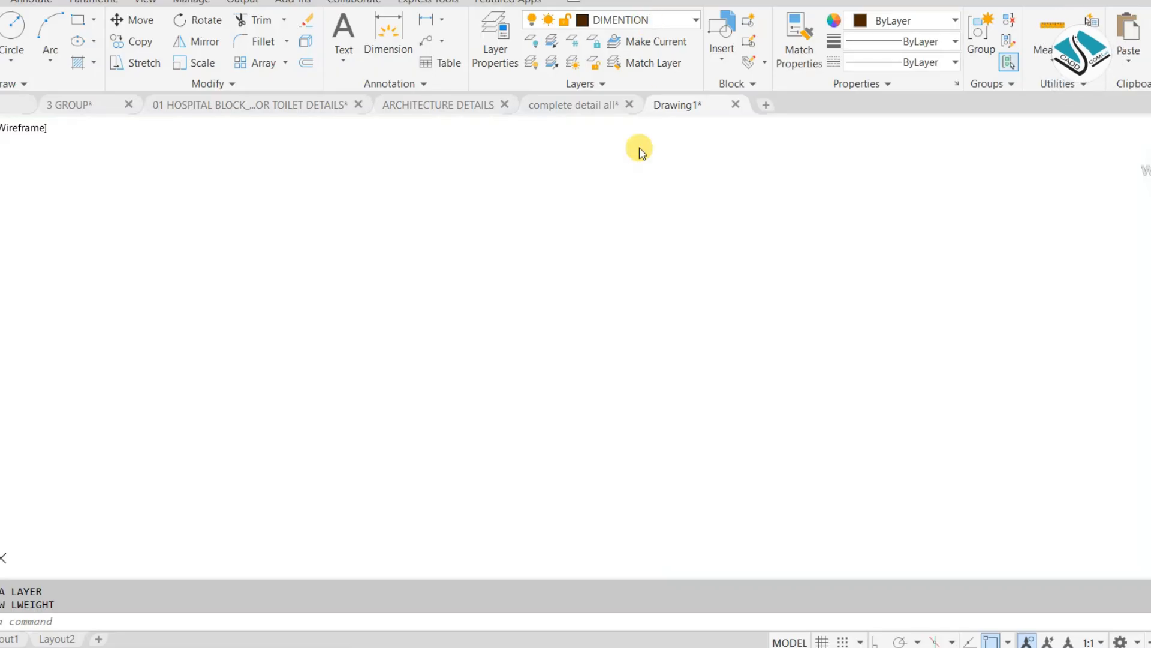
- Make the walls layer current
click(635, 20)
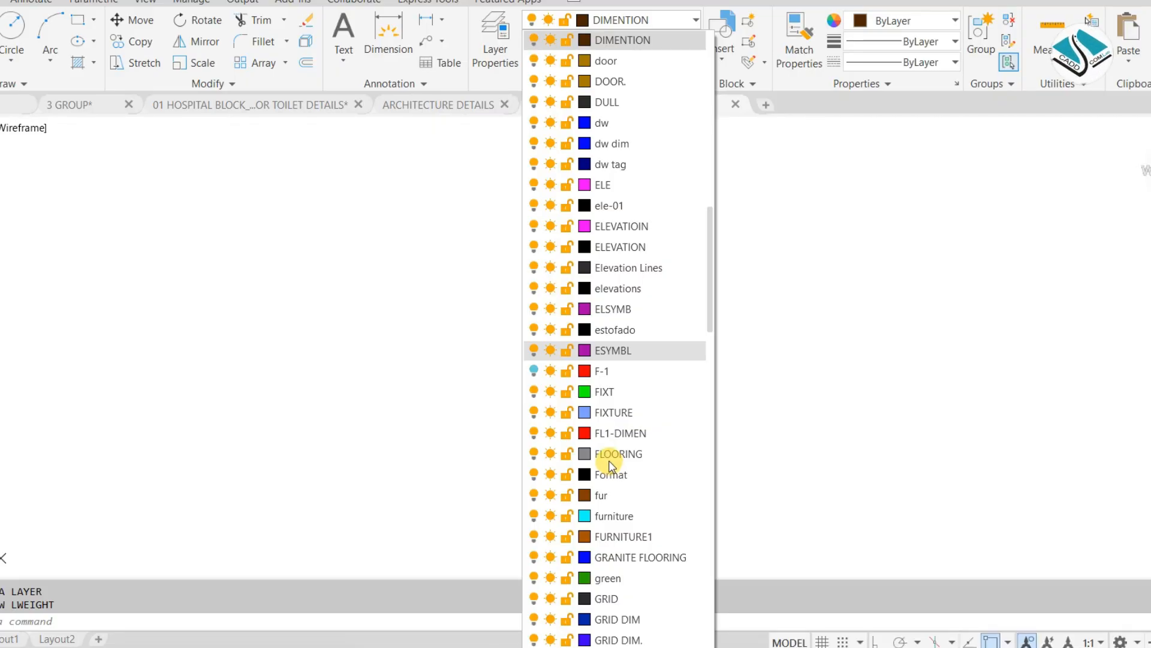
scroll(622, 479, down, 10)
click(619, 534)
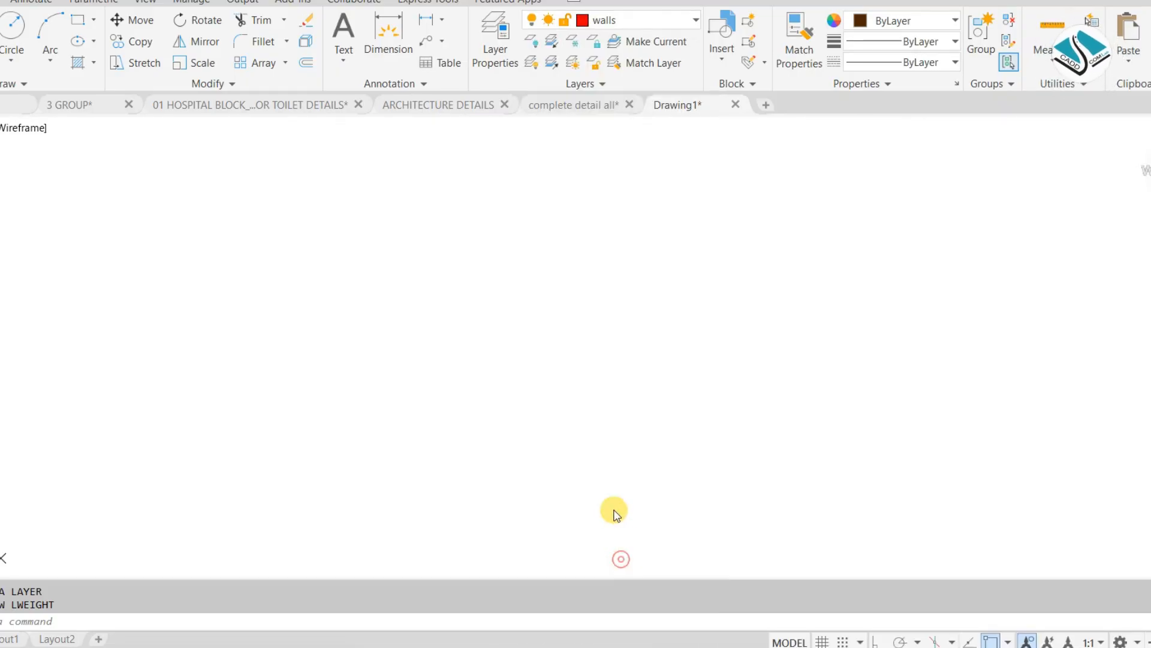
- Draw a test circle with a radius of about 3.6 on the walls layer
text(c)
key(Return)
click(396, 404)
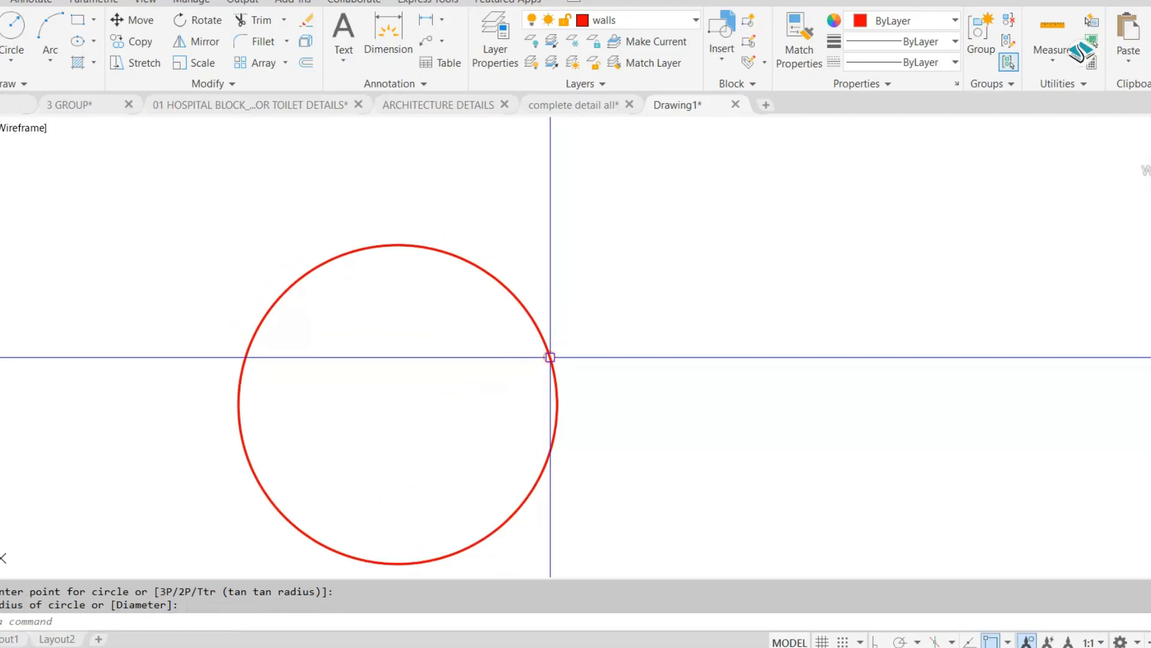
click(547, 355)
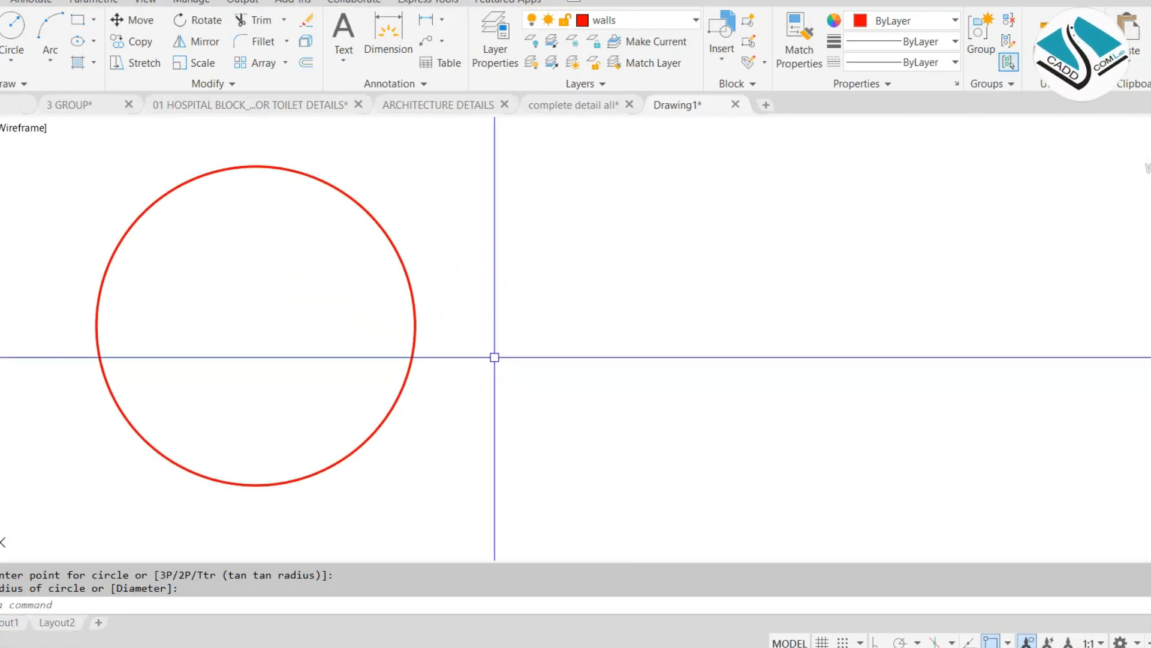
- Check the lineweight assigned to the walls layer in the layer properties
text(la)
key(Return)
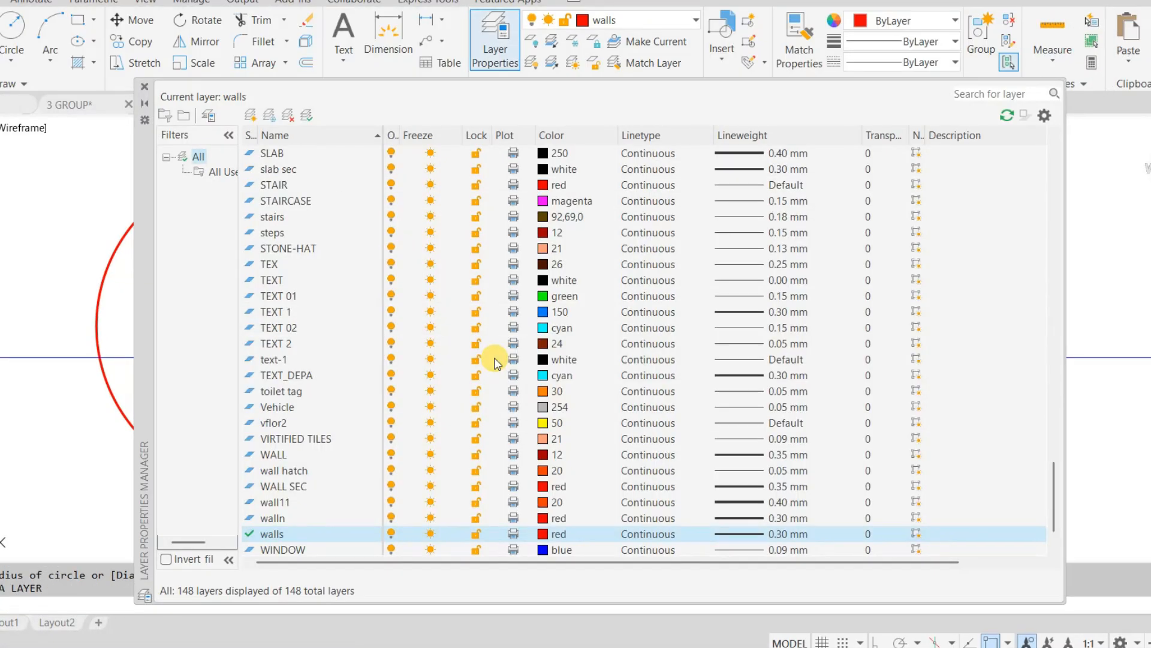
click(144, 87)
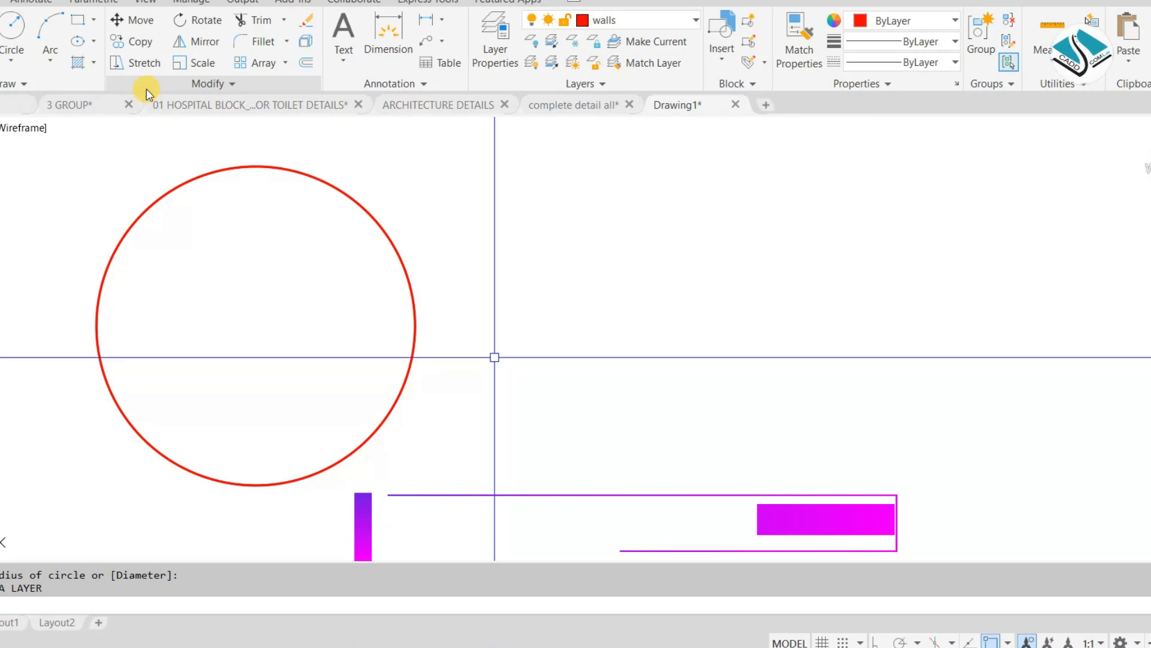
- Turn off Display Lineweight in the lineweight settings
text(lw)
key(Return)
click(568, 274)
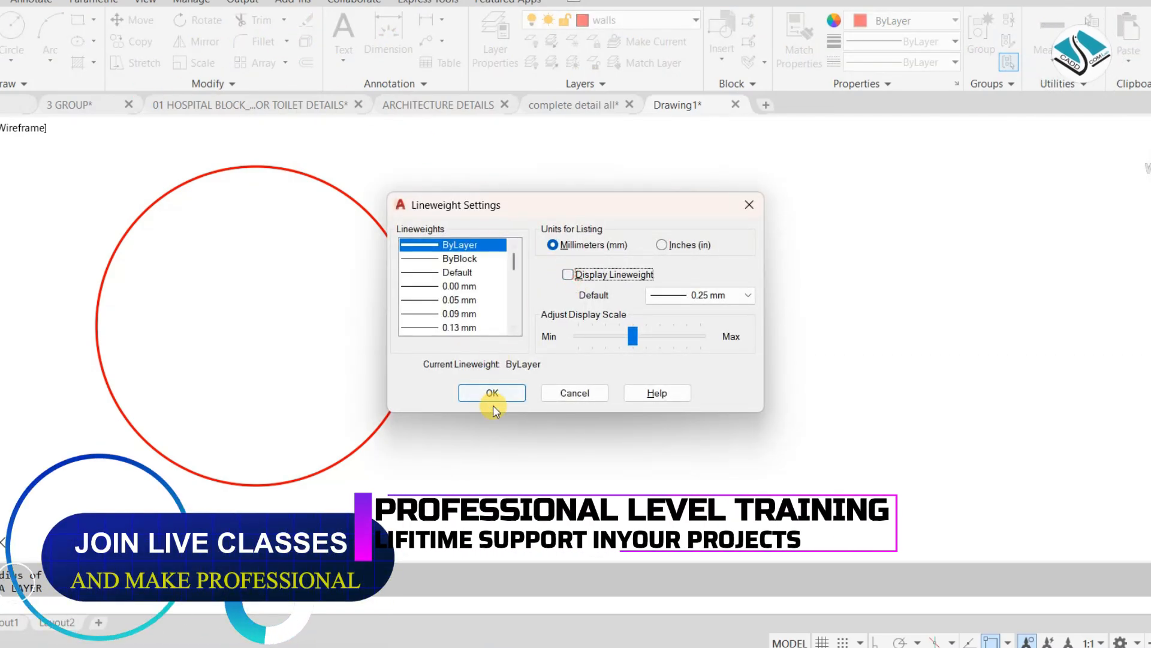
click(491, 392)
- Draw three more test circles of different sizes beside the first one, the smallest with a radius of about 2.6
text(c)
key(Return)
click(629, 357)
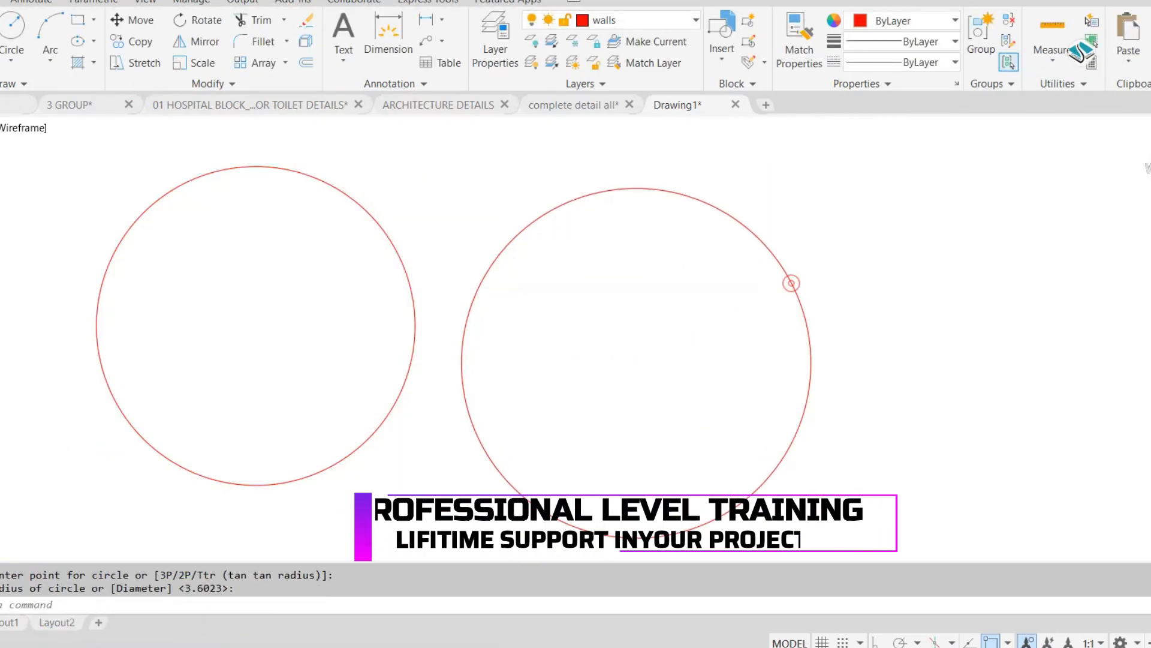
click(789, 282)
scroll(786, 285, down, 4)
key(Return)
click(886, 248)
click(866, 290)
key(Return)
click(612, 210)
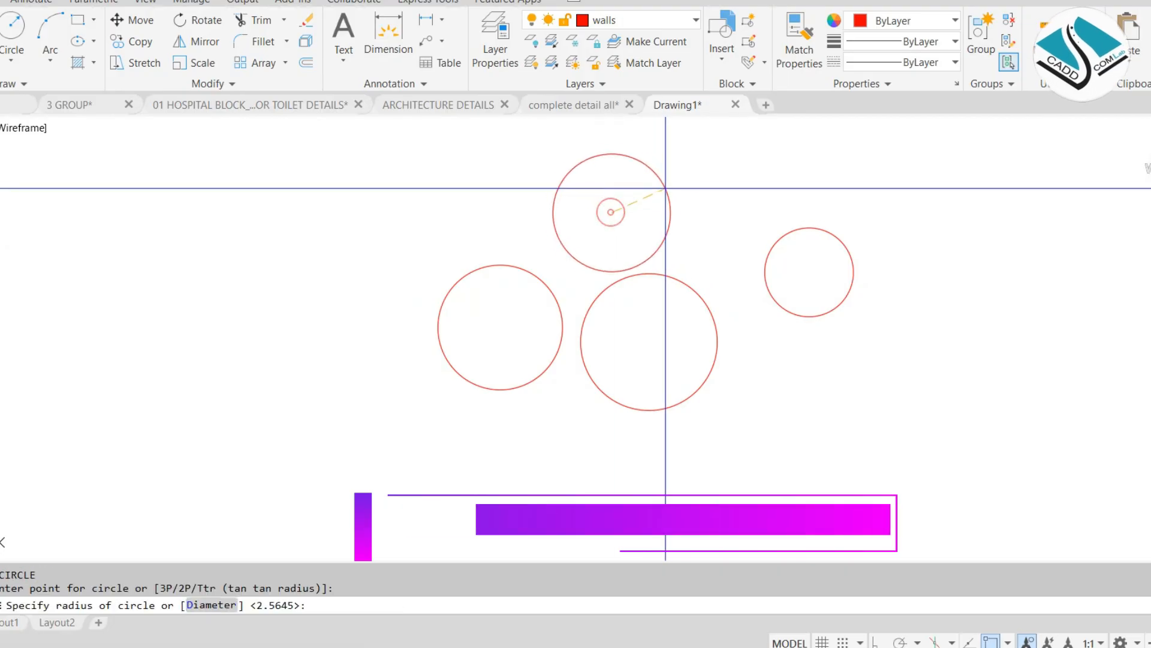
click(611, 286)
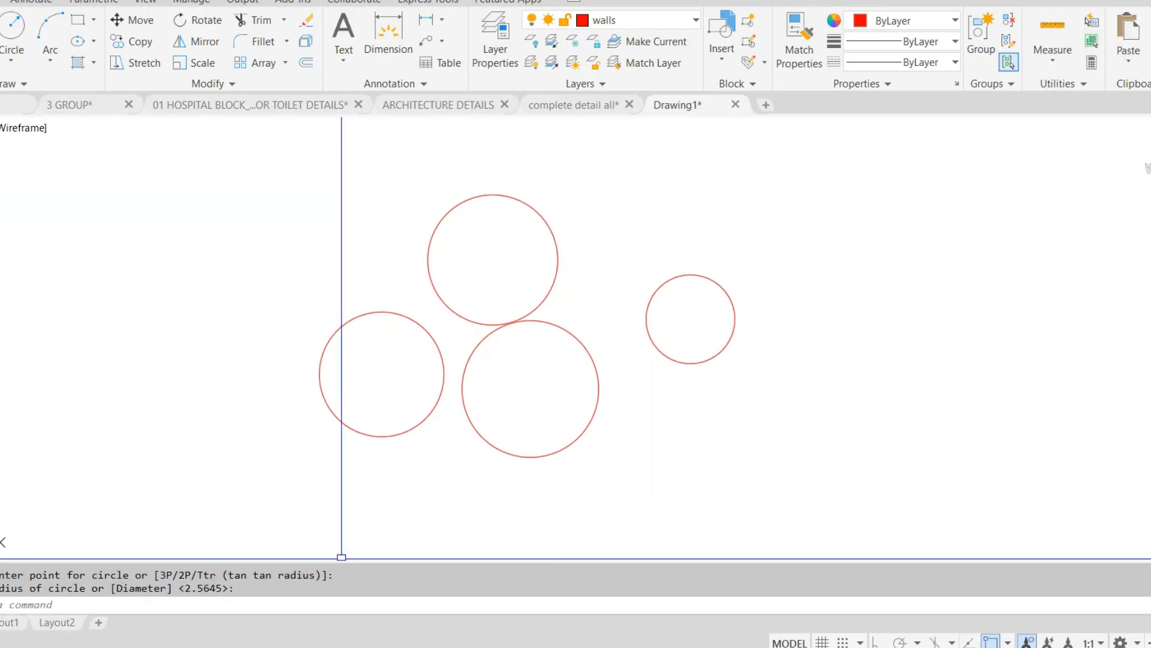
drag(805, 206, 759, 173)
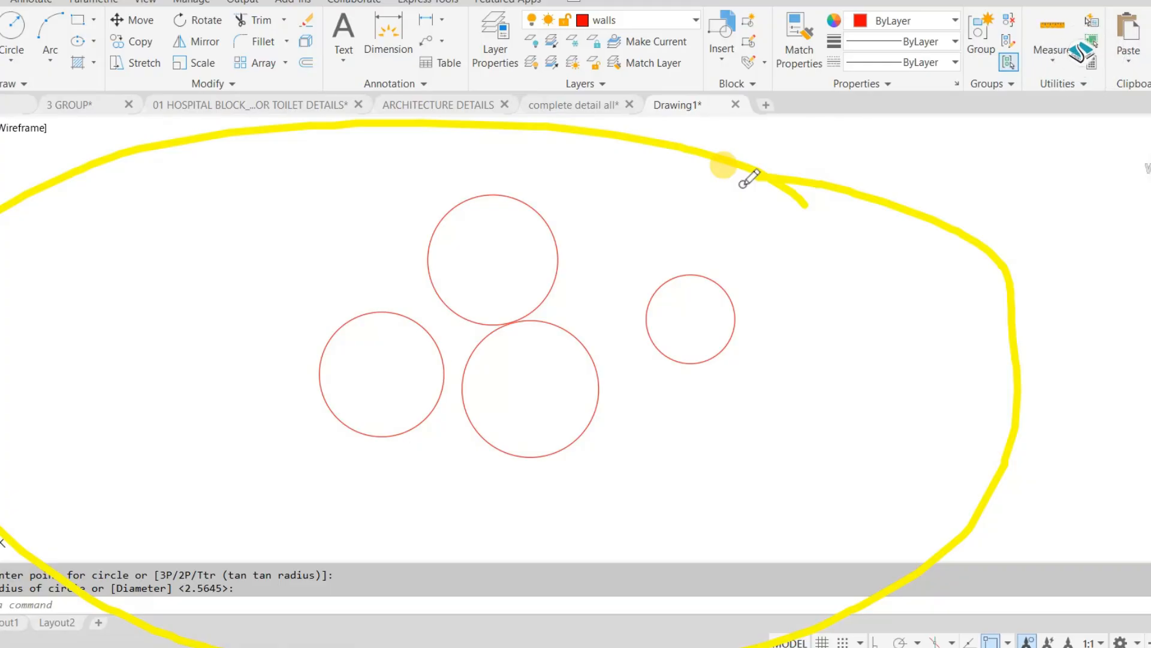
drag(324, 111, 863, 644)
mouse_move(902, 160)
mouse_down()
mouse_move(443, 542)
mouse_move(223, 633)
mouse_up()
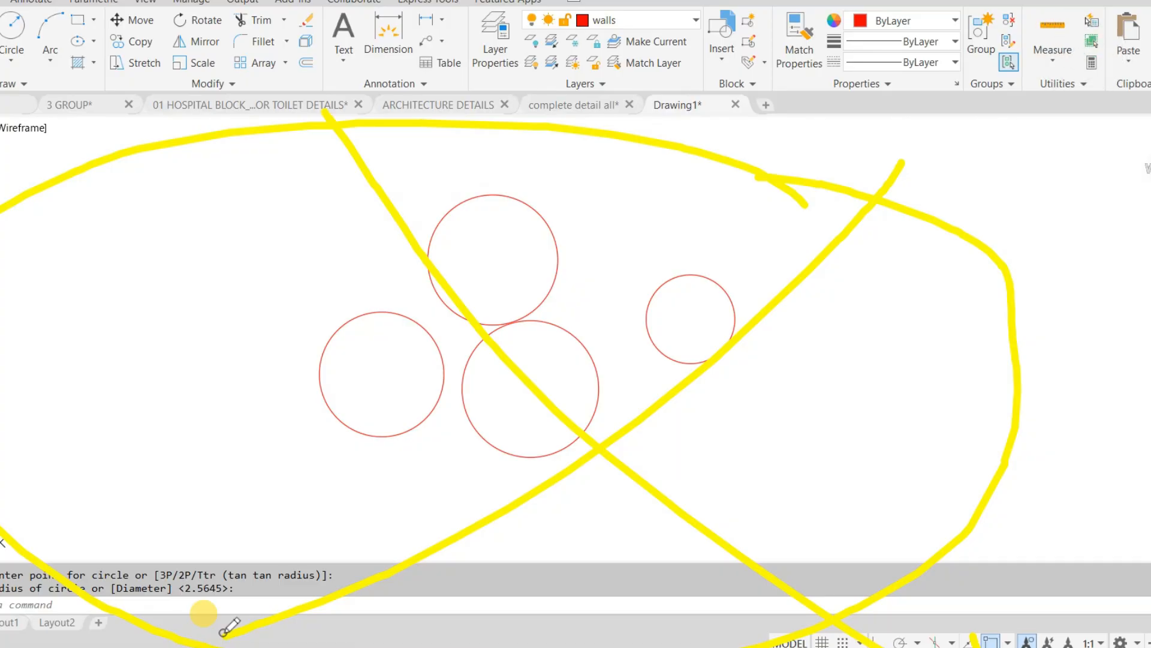
key(e)
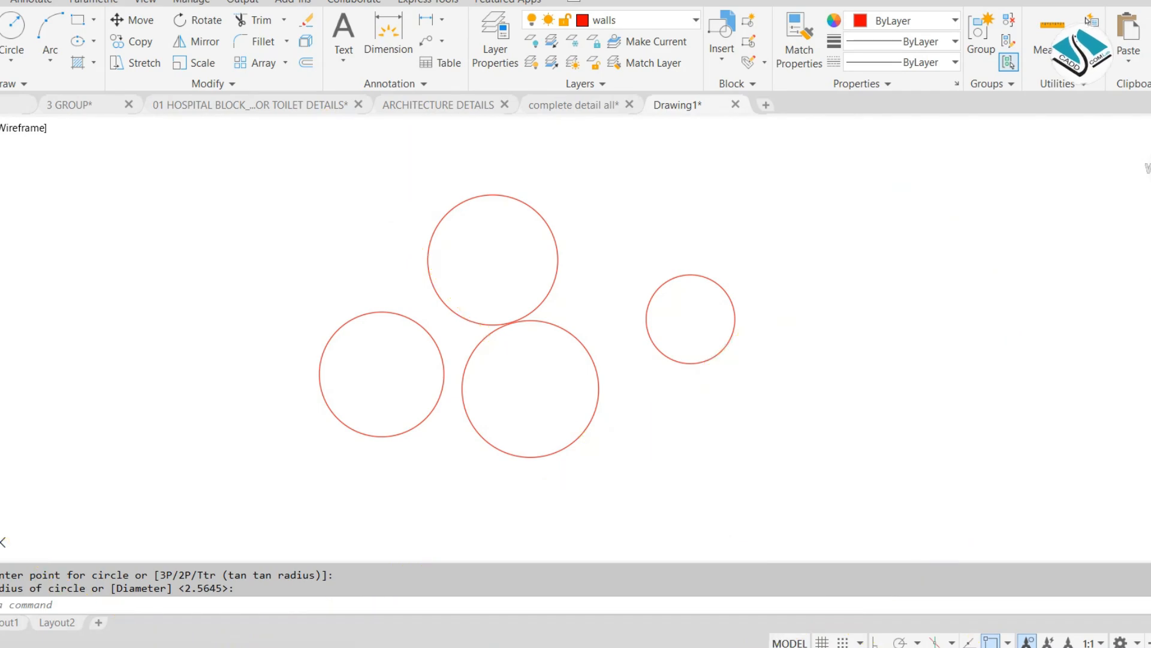
- Reopen the lineweight settings and accept them
text(lw)
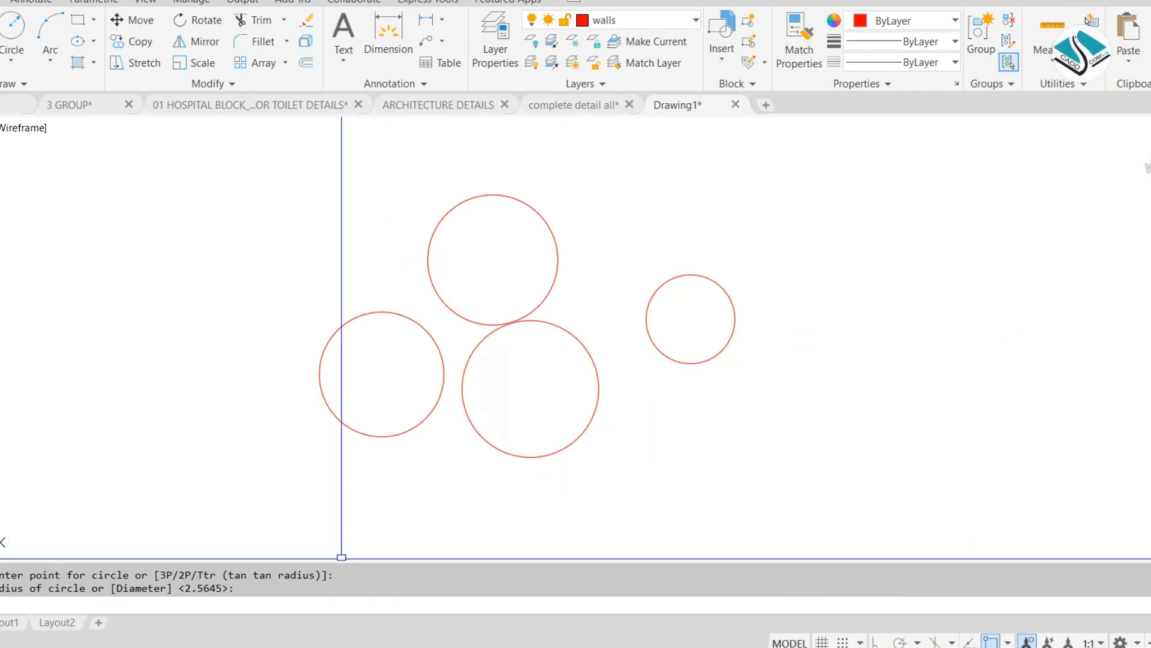
key(Return)
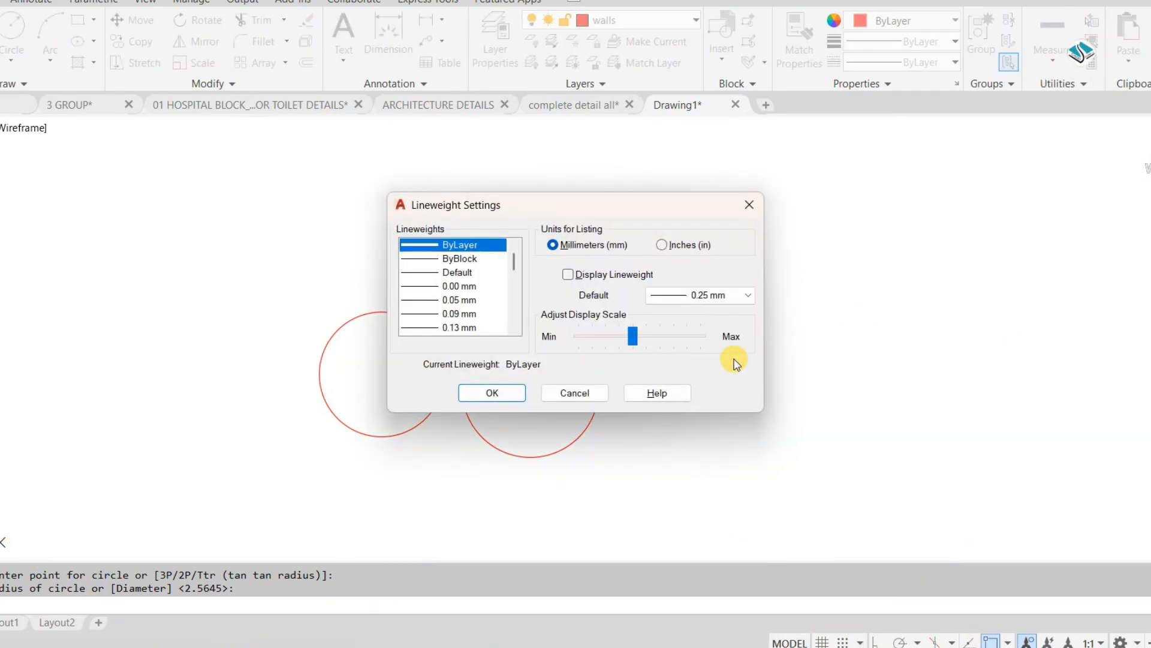
click(505, 392)
- Erase all four test circles from the drawing
click(780, 212)
click(172, 460)
key(Delete)
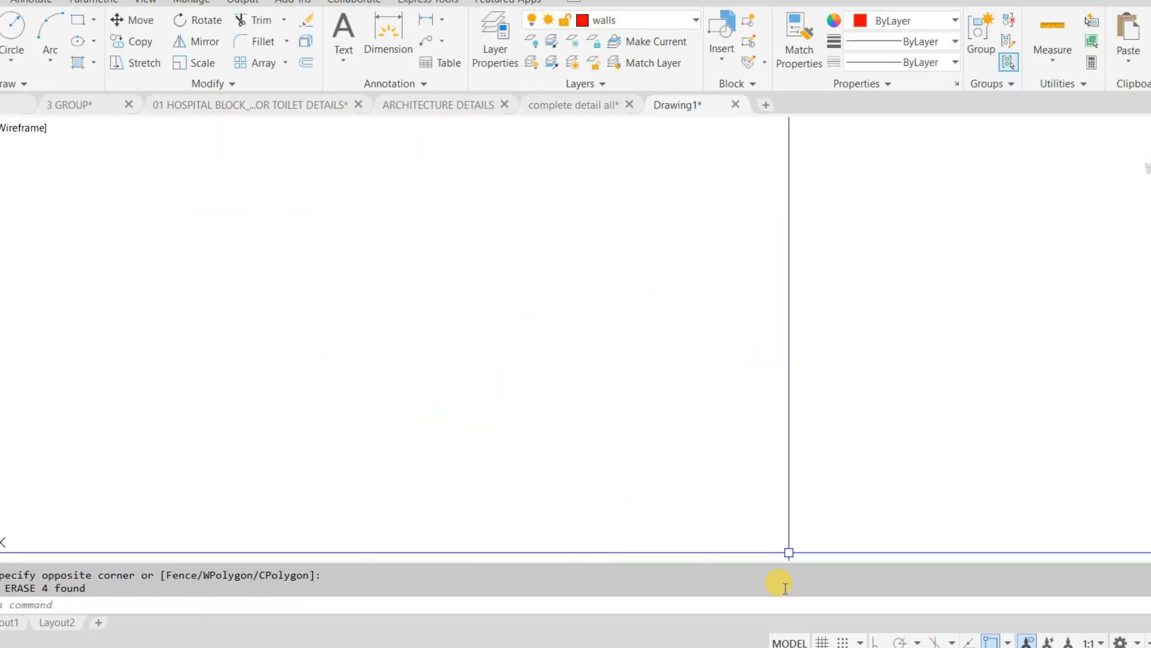
key(Escape)
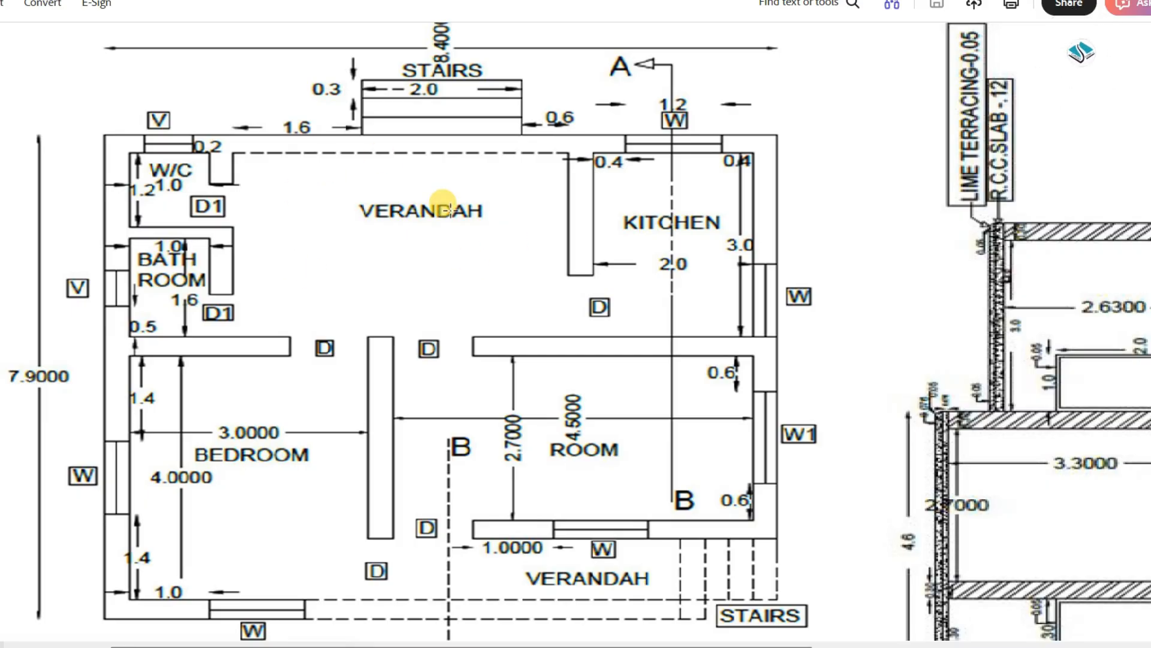
- Switch to the PDF house plan and examine the floor plan's room layout and outer extents
scroll(449, 211, up, 1)
scroll(449, 209, down, 1)
scroll(449, 210, up, 1)
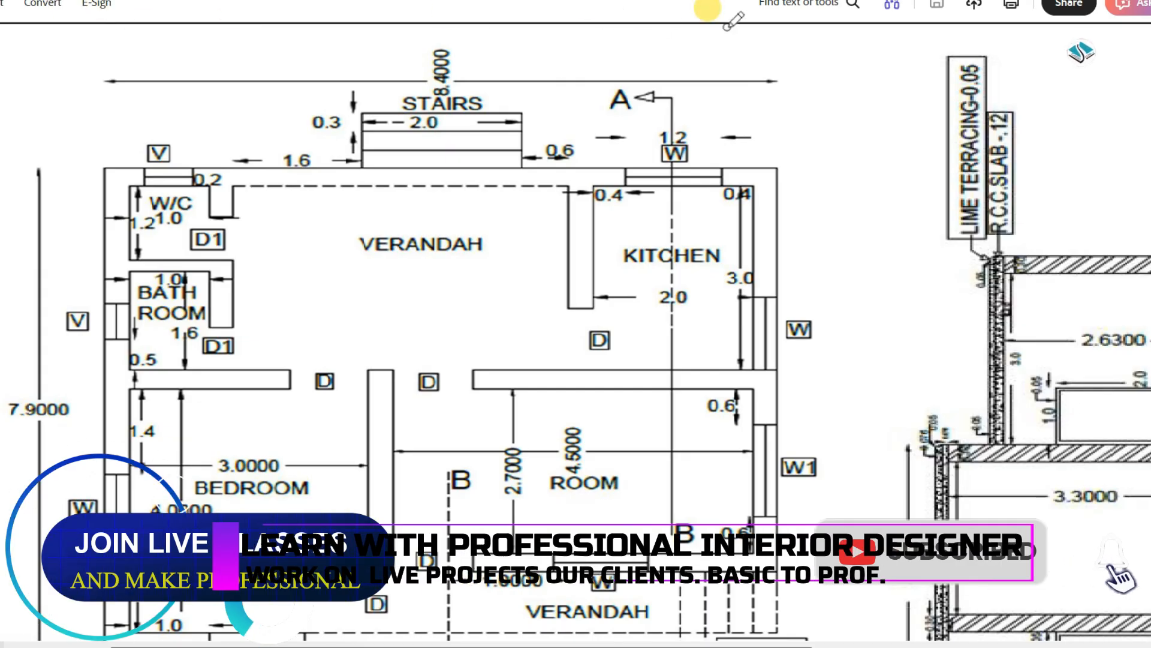
drag(81, 24, 890, 39)
drag(20, 114, 1, 299)
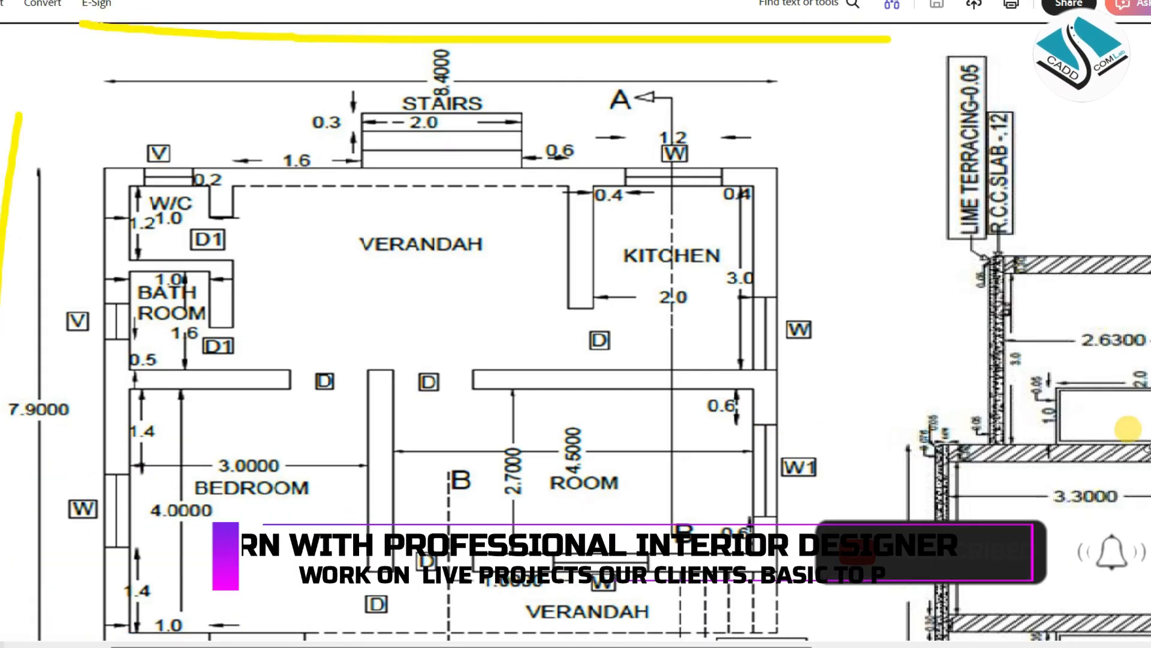
- Switch back to Drawing1 in AutoCAD and, with Ortho on, draw a horizontal 8.4 line to the right on the walls layer
key(Escape)
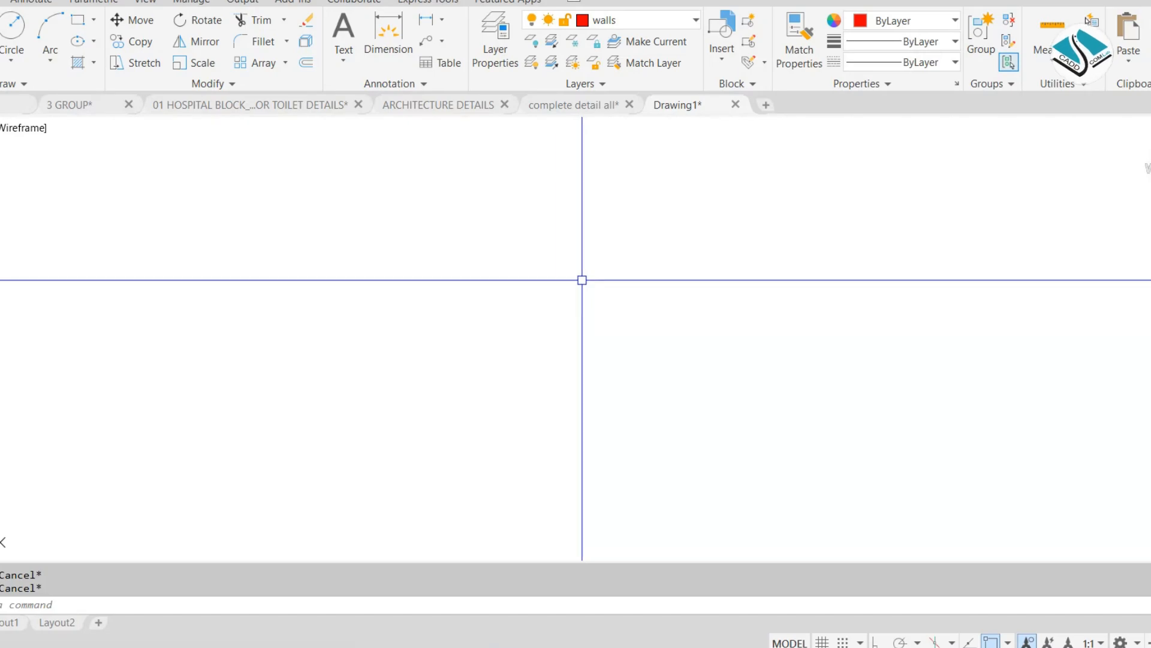
key(l)
key(Return)
click(459, 234)
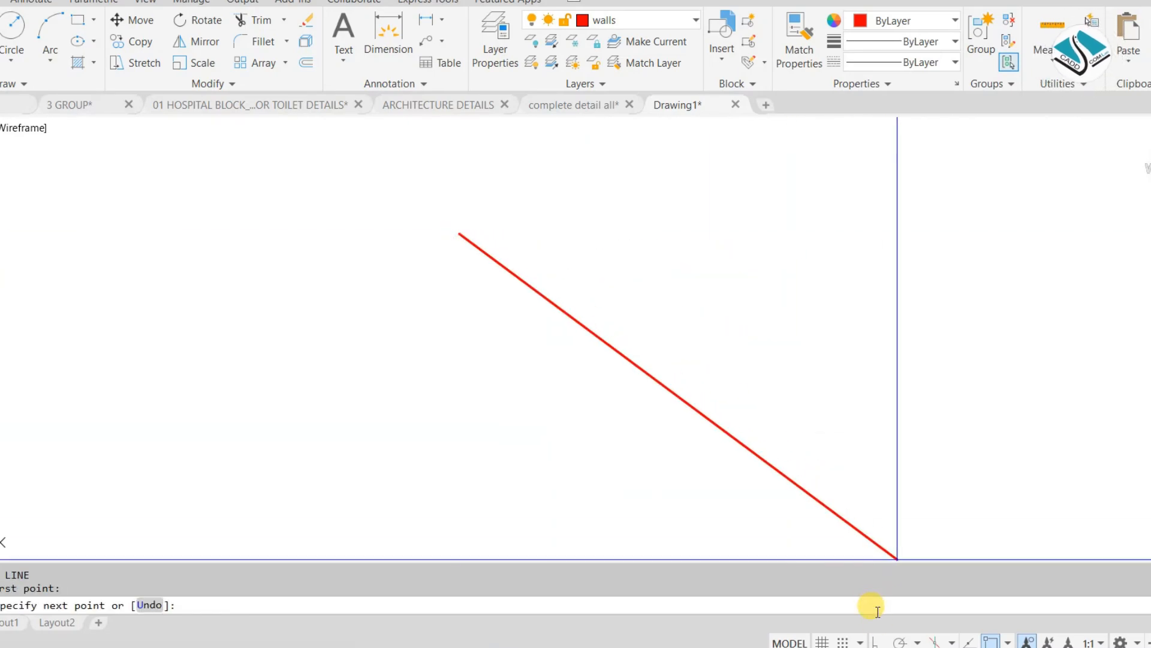
click(877, 642)
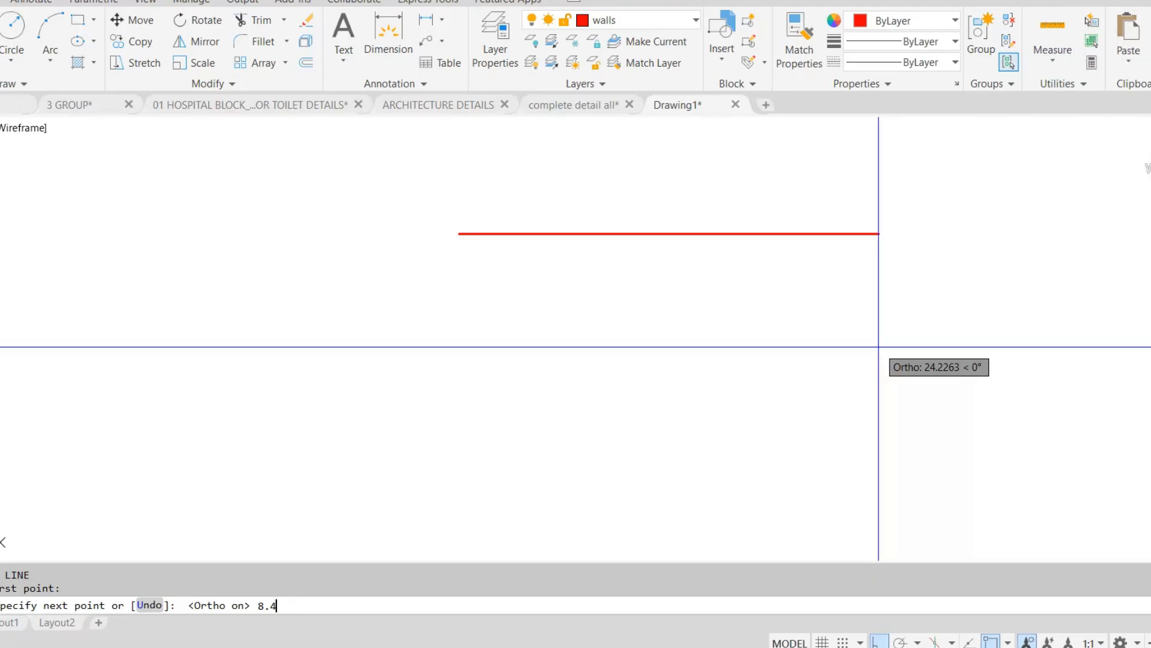
text(8.4)
key(Return)
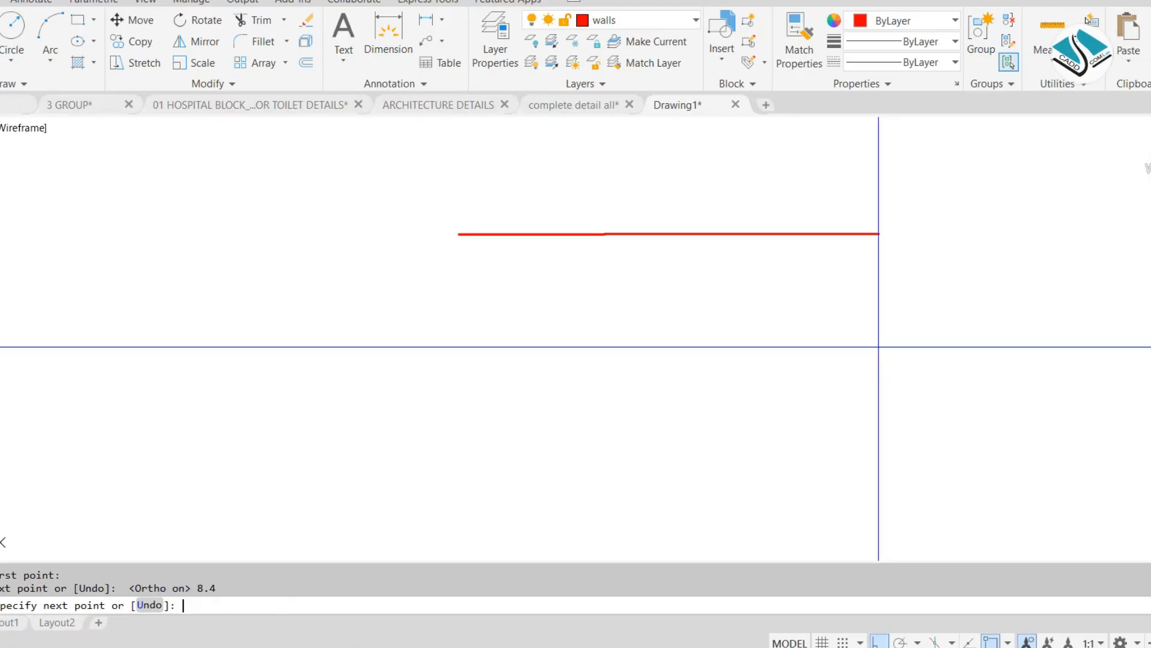
- Continue the line 7.9 downward and 8.4 to the left, and close the house outline at its starting point
text(7.9)
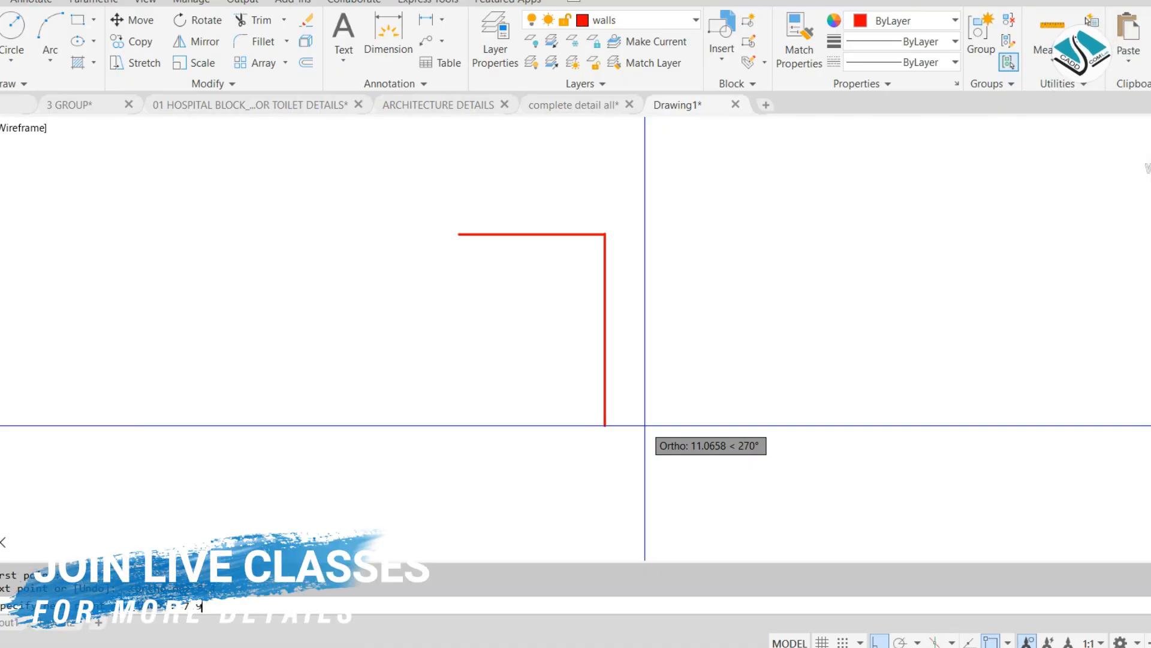
key(Return)
text(8.4)
key(Return)
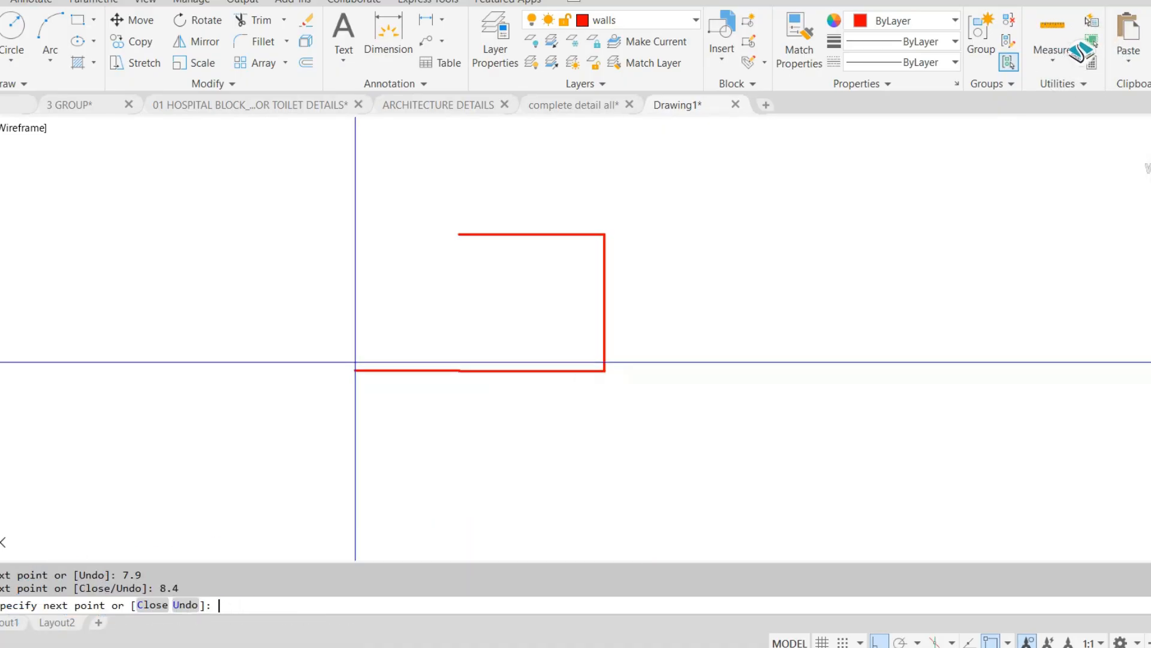
click(458, 234)
key(Escape)
scroll(530, 273, up, 4)
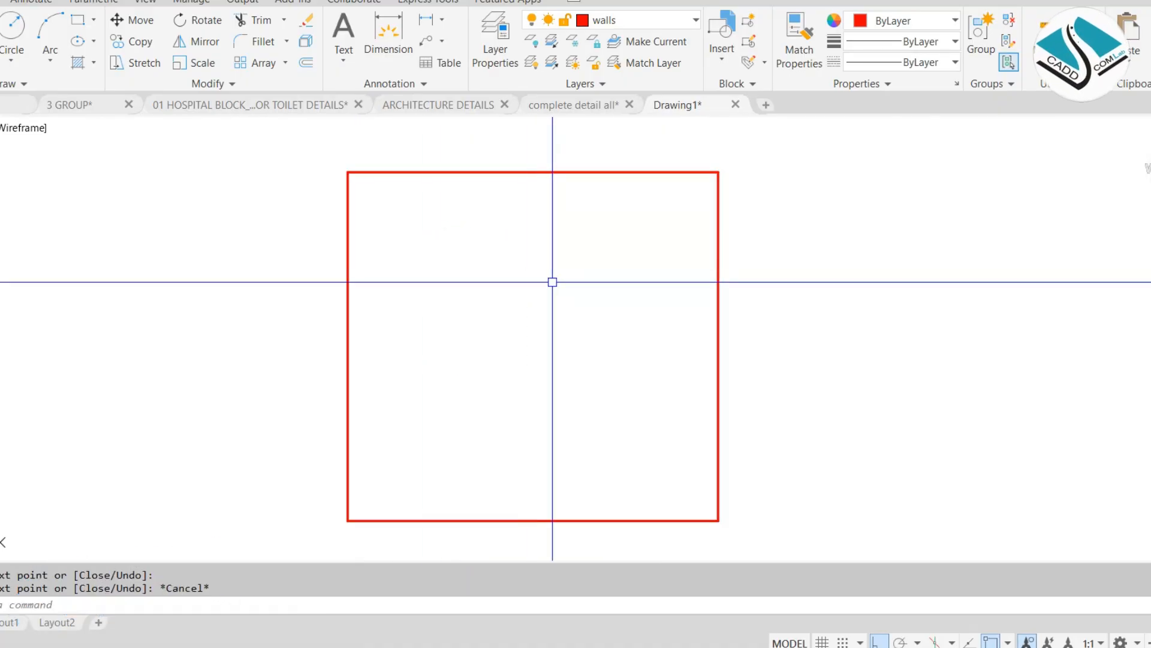
key(Escape)
key(Escape)
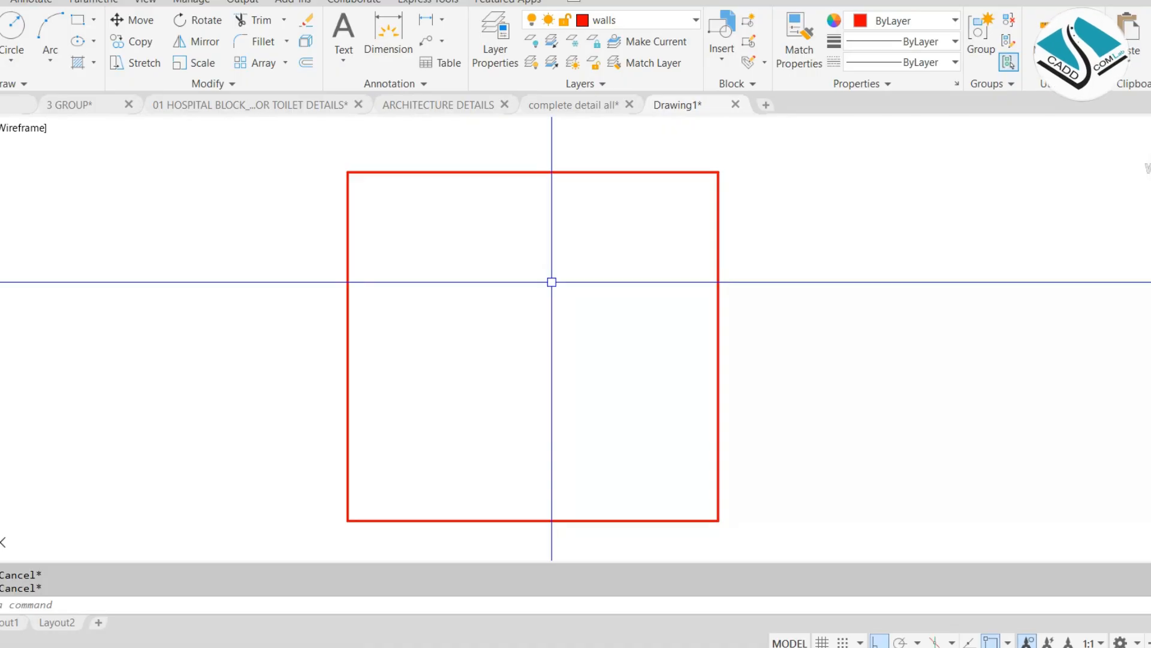
- Join the four outline lines into a single polyline and select it to check the result
click(938, 399)
click(480, 340)
key(Escape)
scroll(540, 288, down, 4)
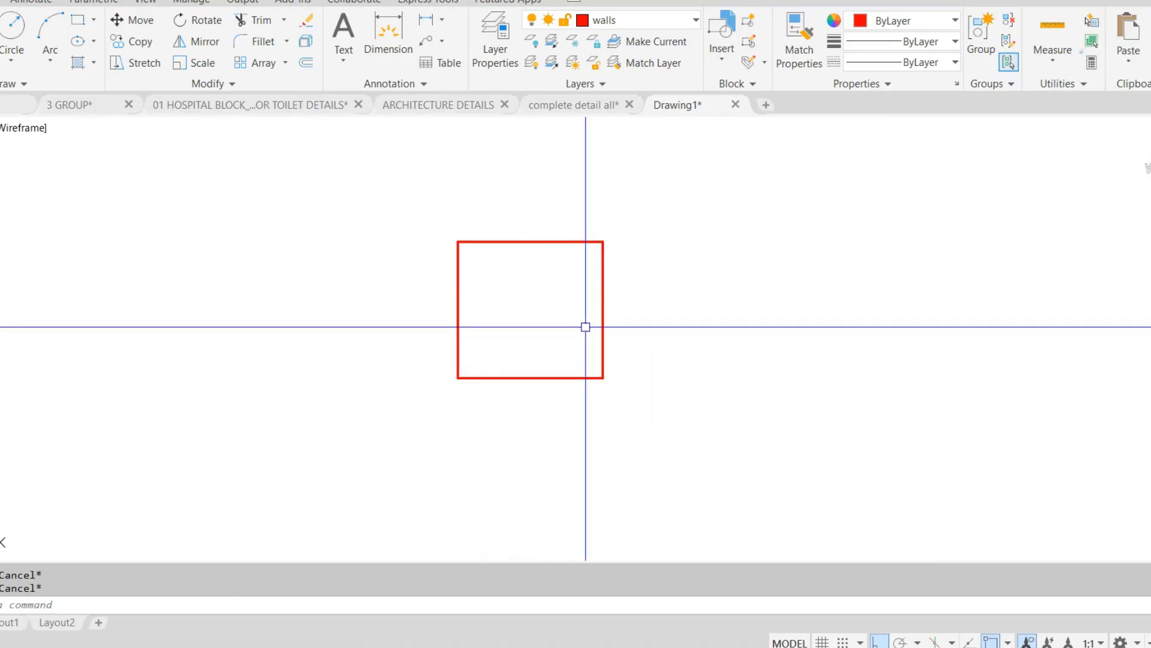
text(j)
key(Return)
click(655, 174)
click(324, 437)
key(Return)
click(658, 201)
click(539, 304)
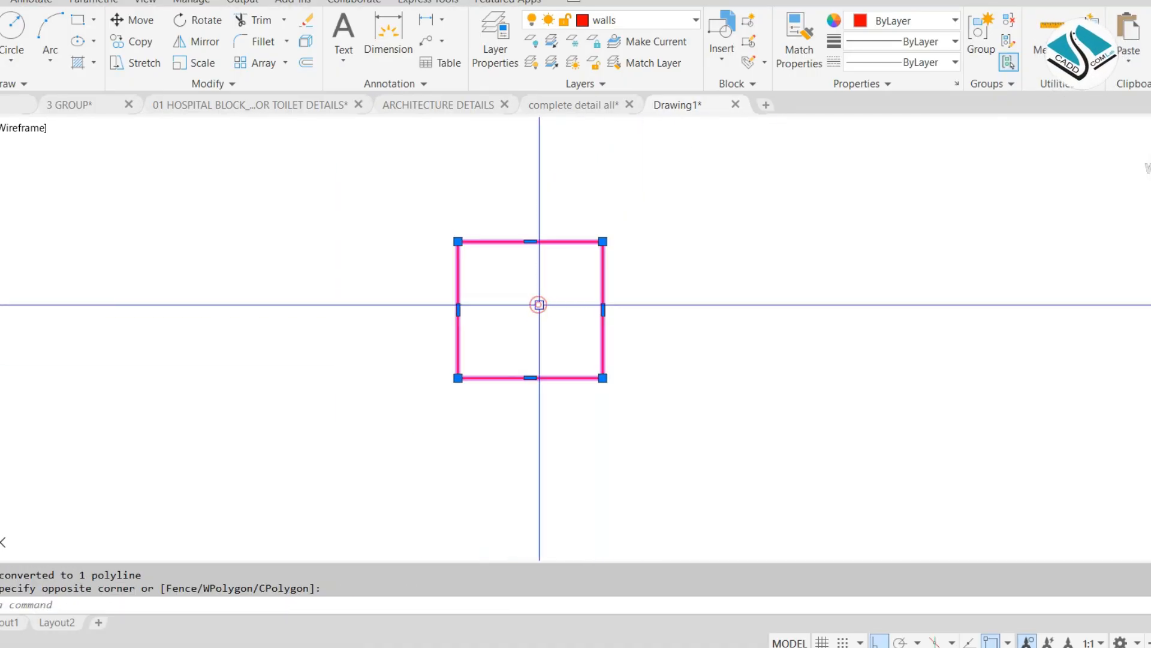
scroll(538, 304, up, 2)
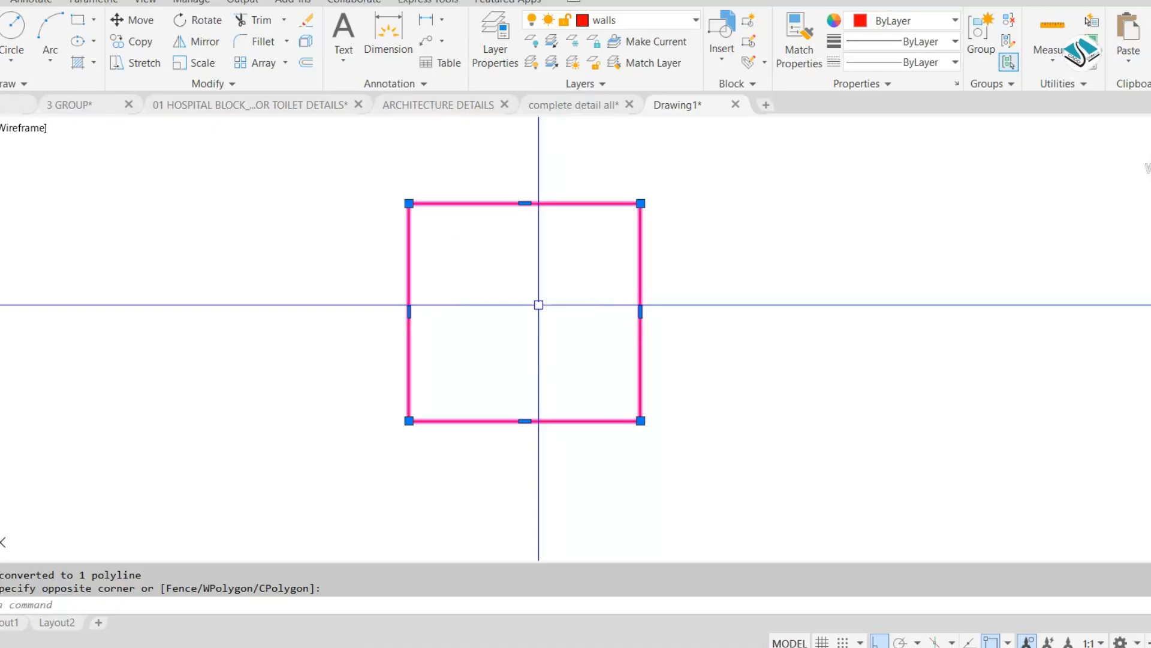
key(Escape)
- Offset the joined house outline inward by .3 to form the outer wall thickness
click(655, 257)
click(469, 297)
key(Escape)
text(o)
key(Return)
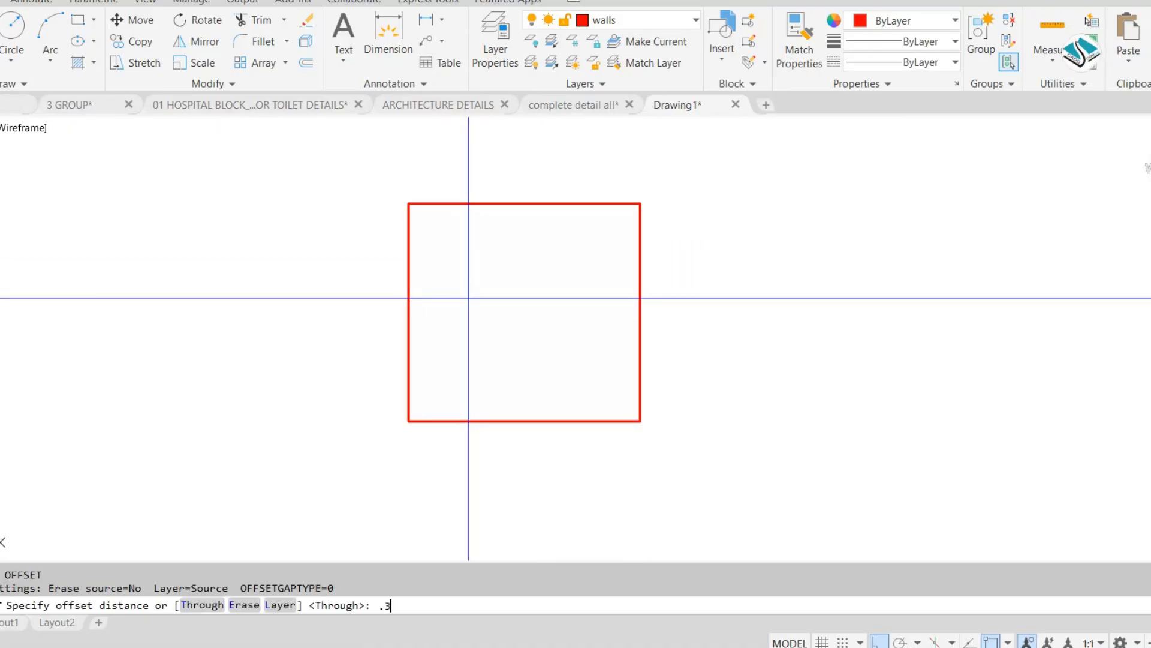
text(.3)
key(Return)
click(487, 202)
click(465, 308)
key(Escape)
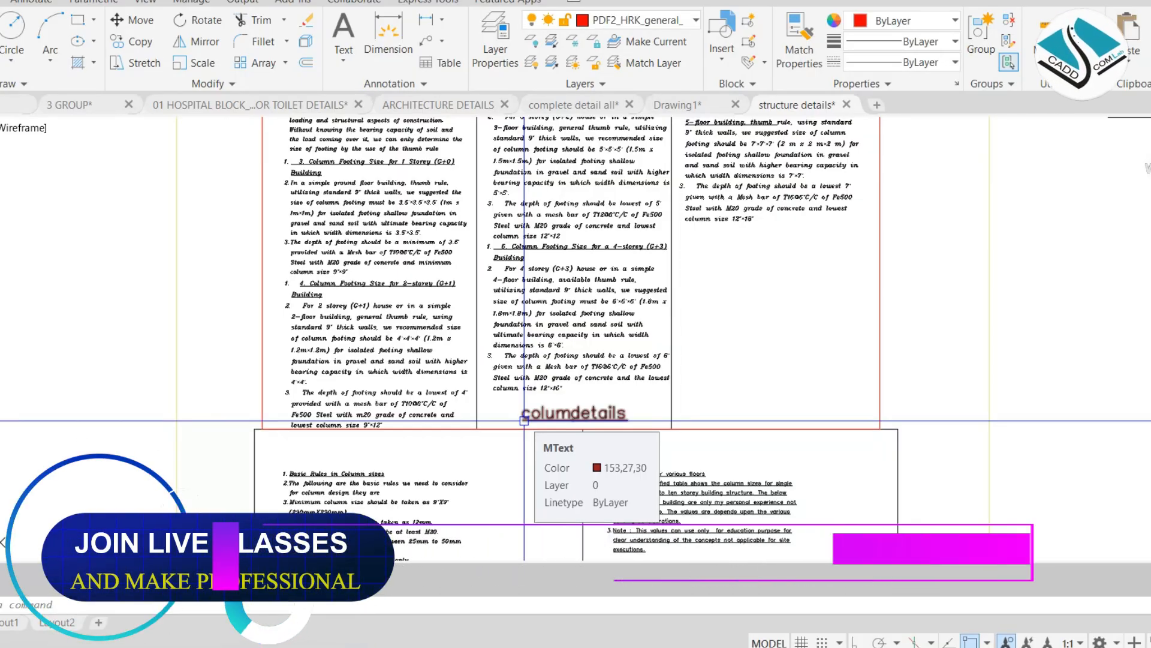
- Examine the column footing size notes for a 1-storey (G+0) building in the structure details drawing, including footing depth and minimum column size
middle_drag(501, 337, 509, 432)
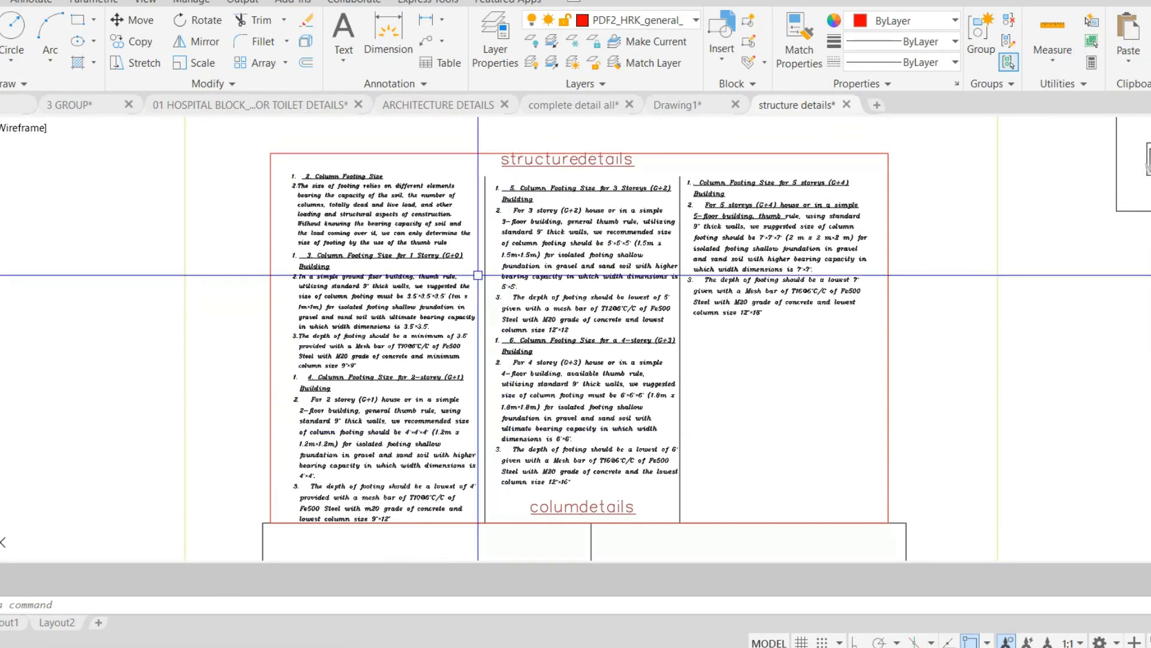
scroll(477, 275, up, 2)
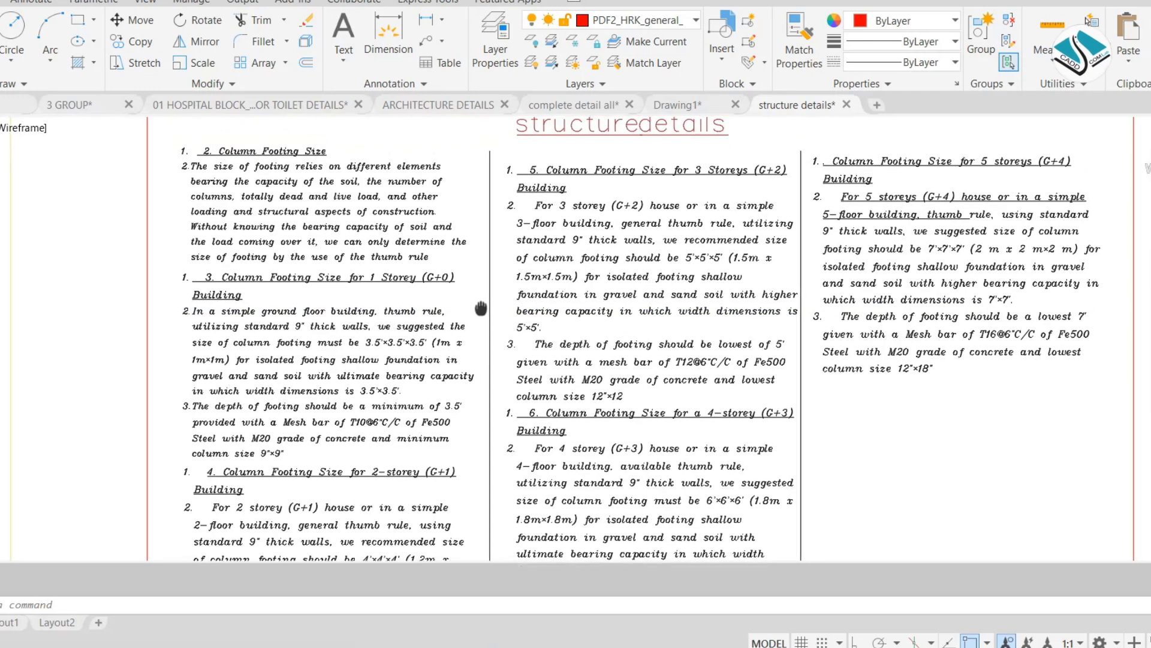
scroll(391, 279, up, 2)
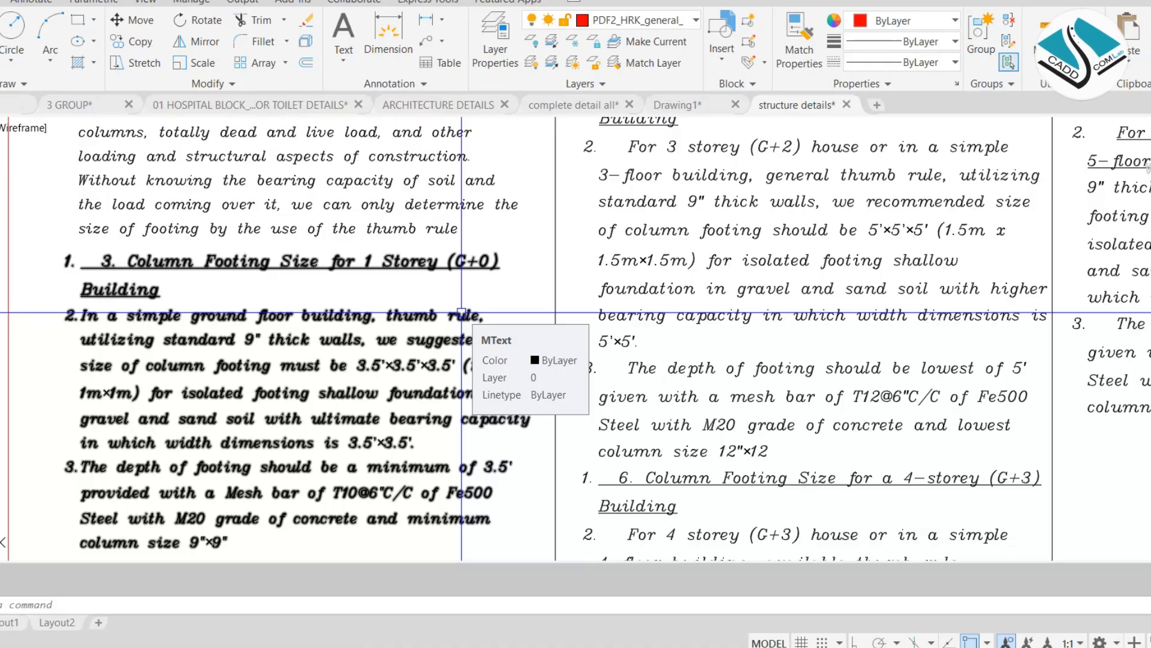
scroll(462, 313, down, 3)
scroll(363, 223, up, 5)
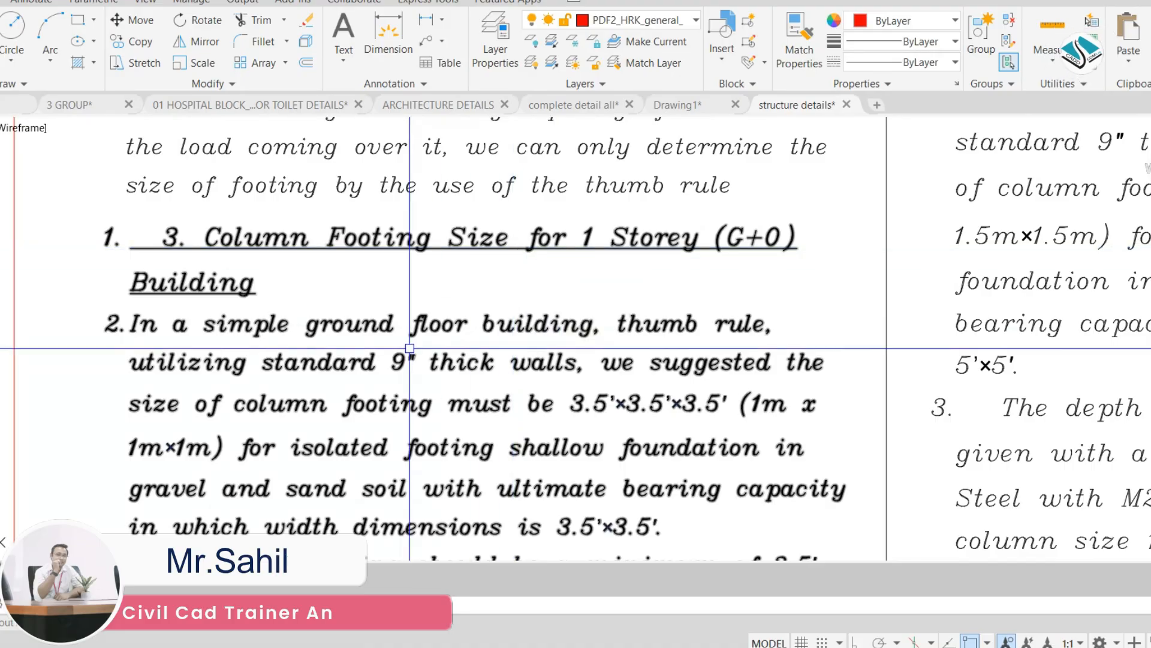
scroll(400, 367, up, 4)
scroll(513, 358, down, 4)
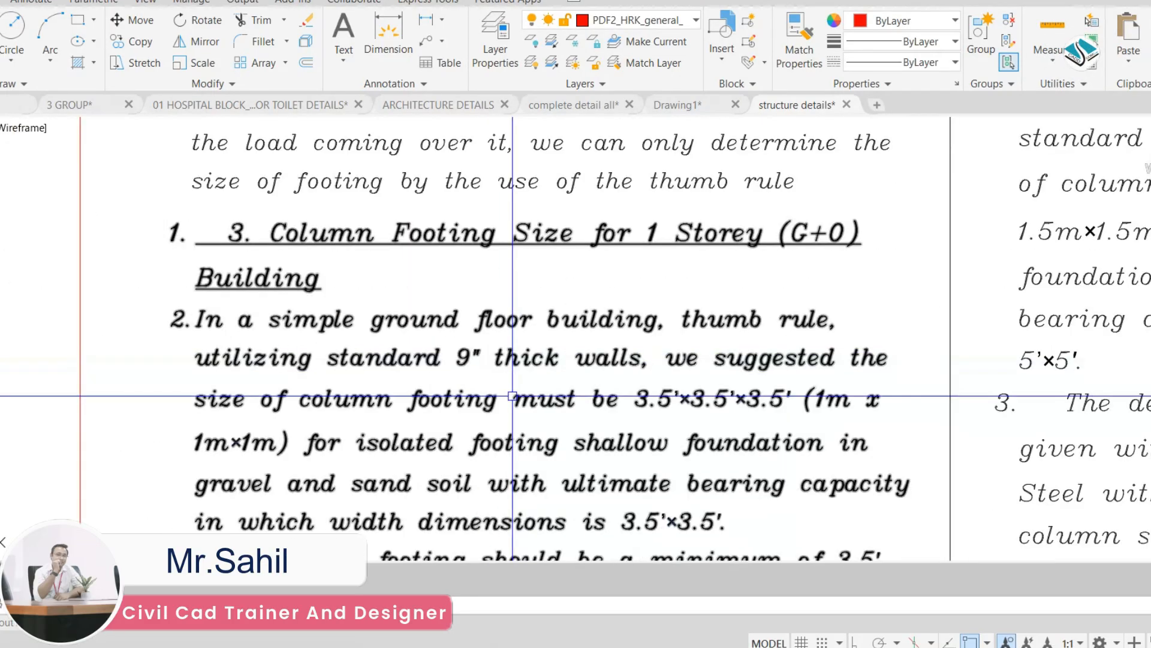
middle_drag(499, 555, 501, 344)
middle_drag(429, 510, 418, 348)
scroll(396, 345, up, 2)
middle_drag(362, 327, 519, 334)
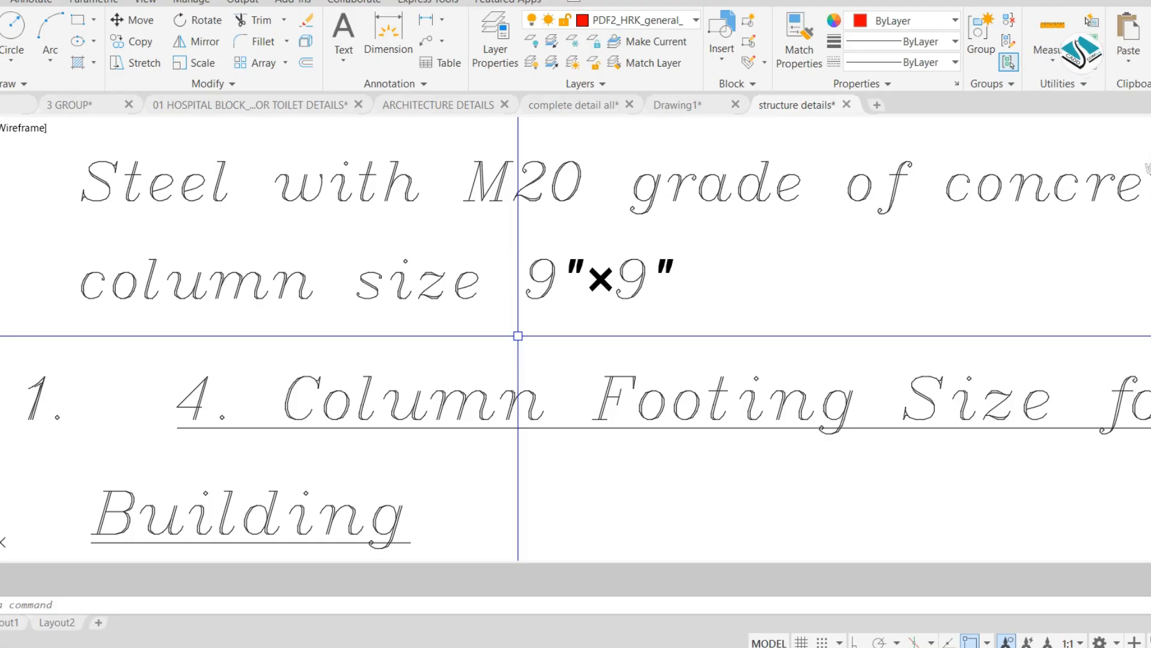
- Read the column footing size notes for a 2-storey (G+1) building, down to the lowest column size
scroll(518, 336, down, 3)
scroll(914, 380, up, 1)
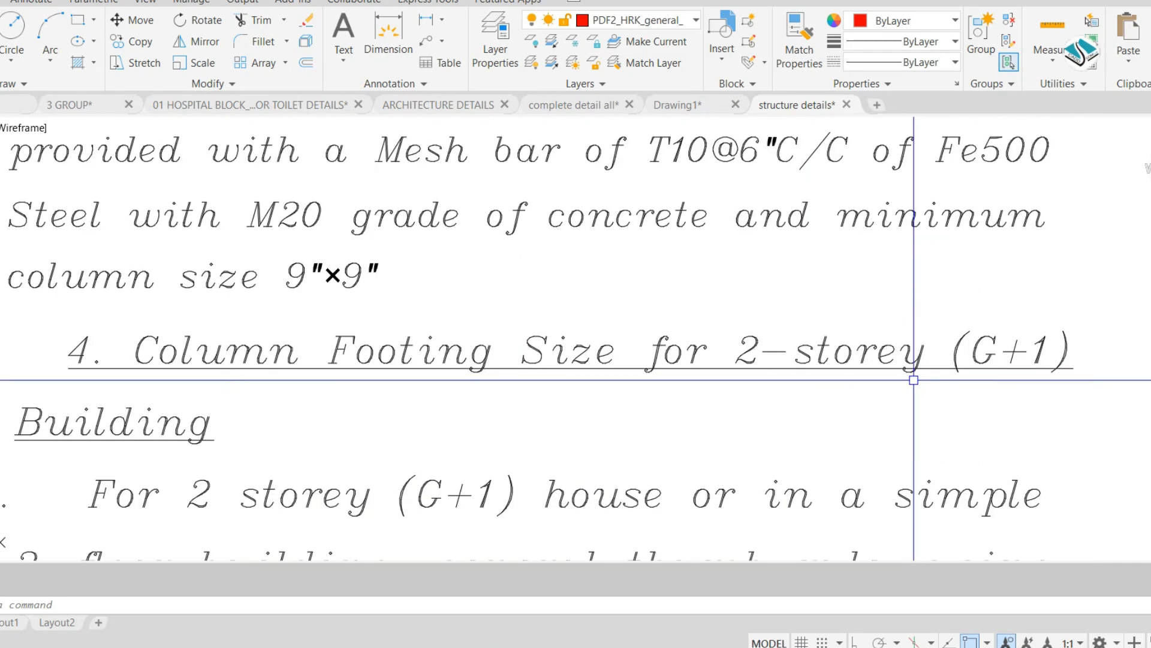
scroll(912, 379, down, 3)
mouse_move(816, 504)
middle_down()
mouse_move(749, 258)
mouse_move(707, 162)
middle_up()
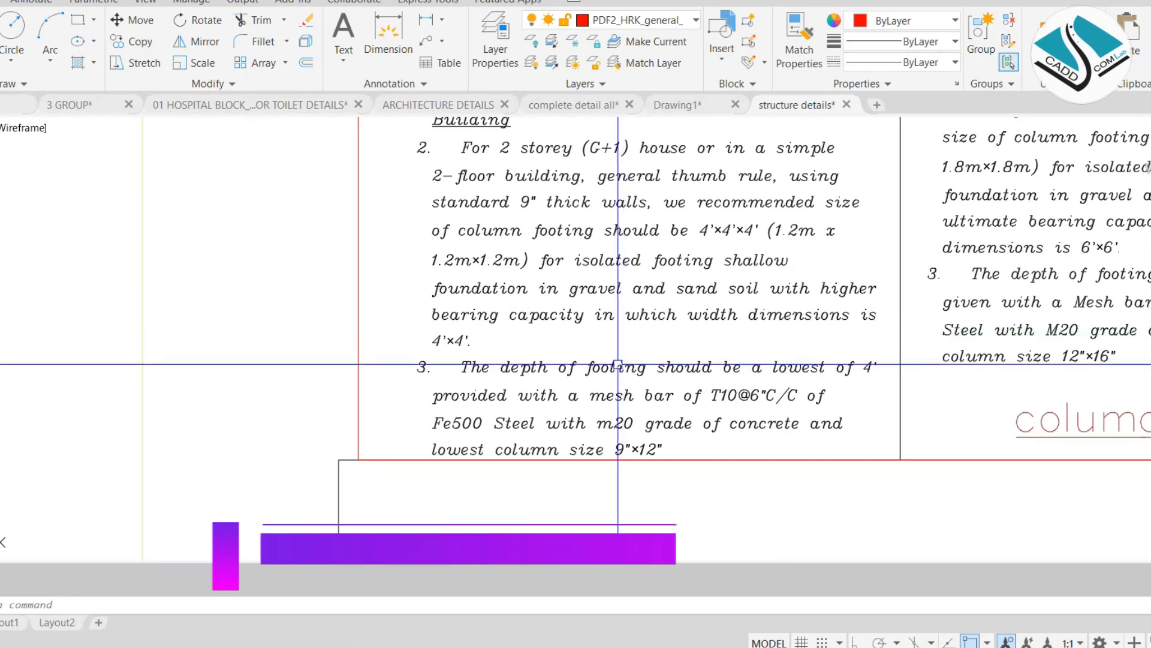
scroll(656, 428, up, 4)
scroll(617, 426, down, 5)
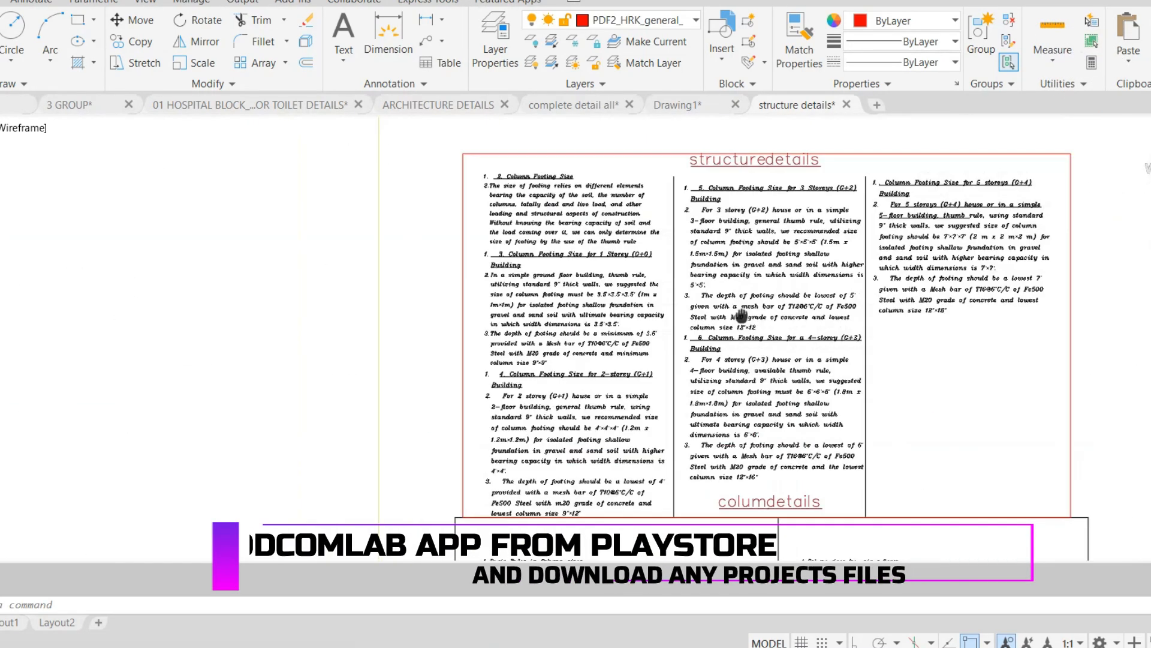
- Read the column footing size notes for a 3-storey (G+2) building, down to the lowest column size
scroll(822, 362, up, 3)
scroll(823, 363, up, 3)
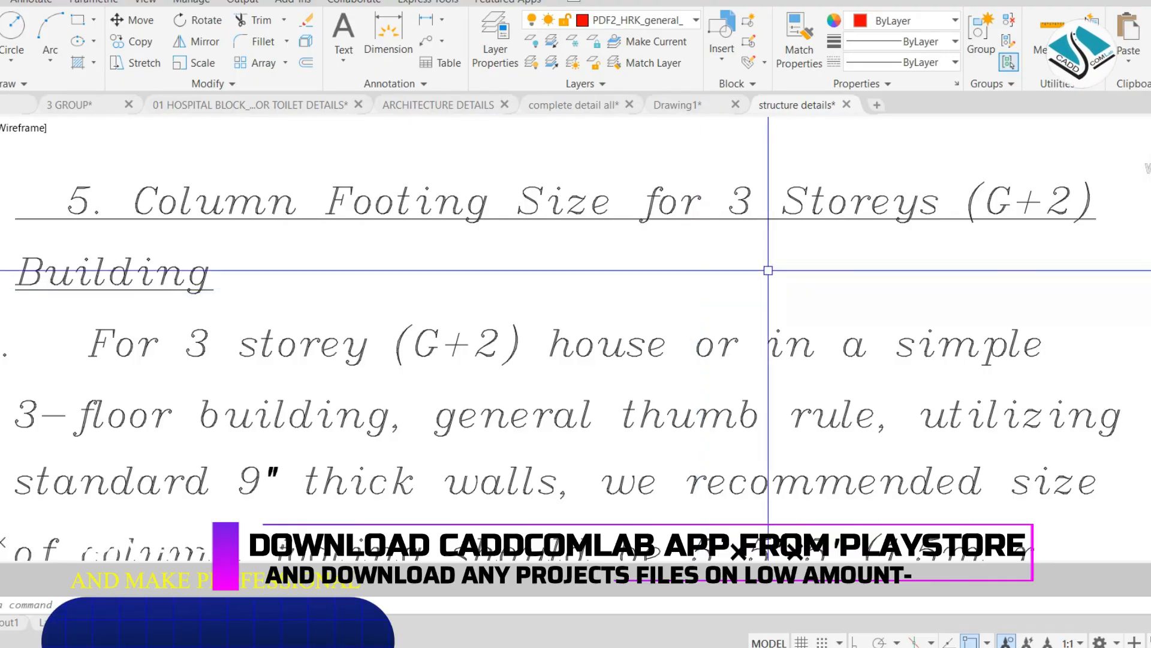
scroll(896, 234, down, 3)
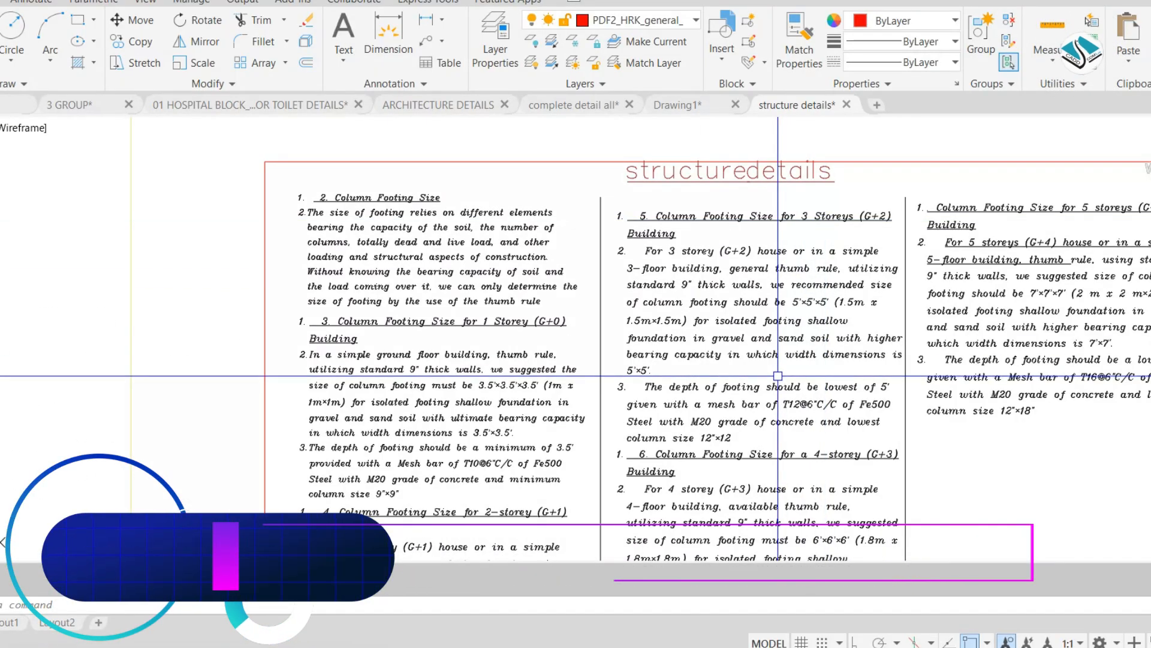
scroll(780, 336, up, 2)
scroll(585, 380, up, 2)
scroll(539, 360, down, 2)
scroll(671, 407, up, 4)
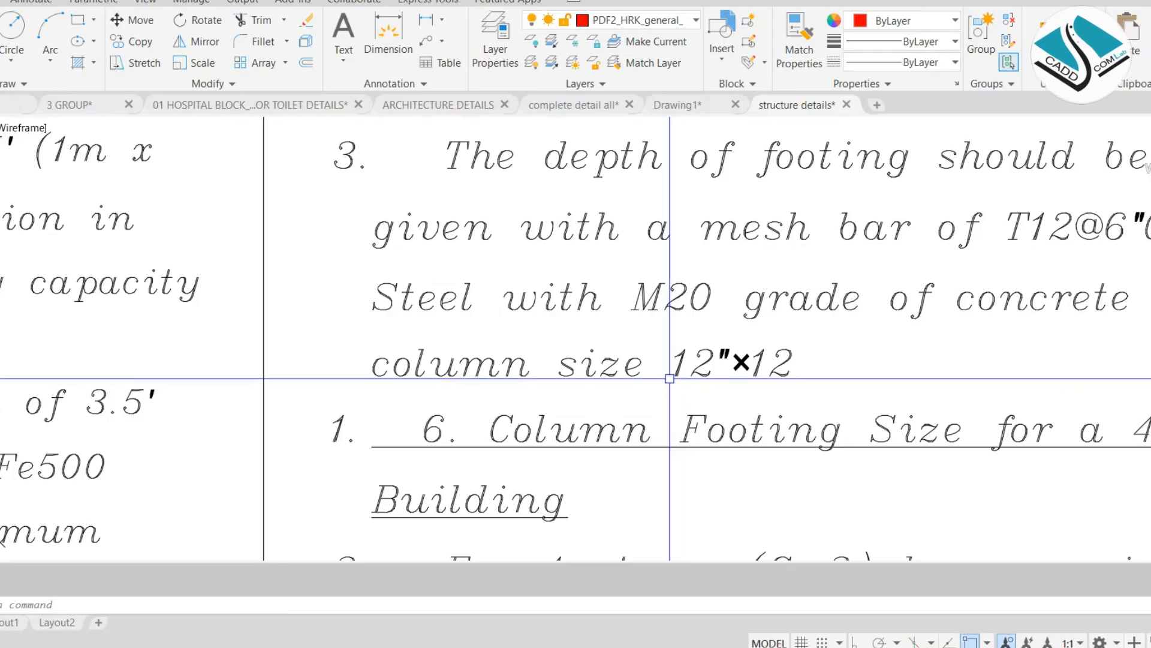
- Read the column footing size notes for a 4-storey (G+3) building, down to the lowest column size
scroll(669, 377, down, 4)
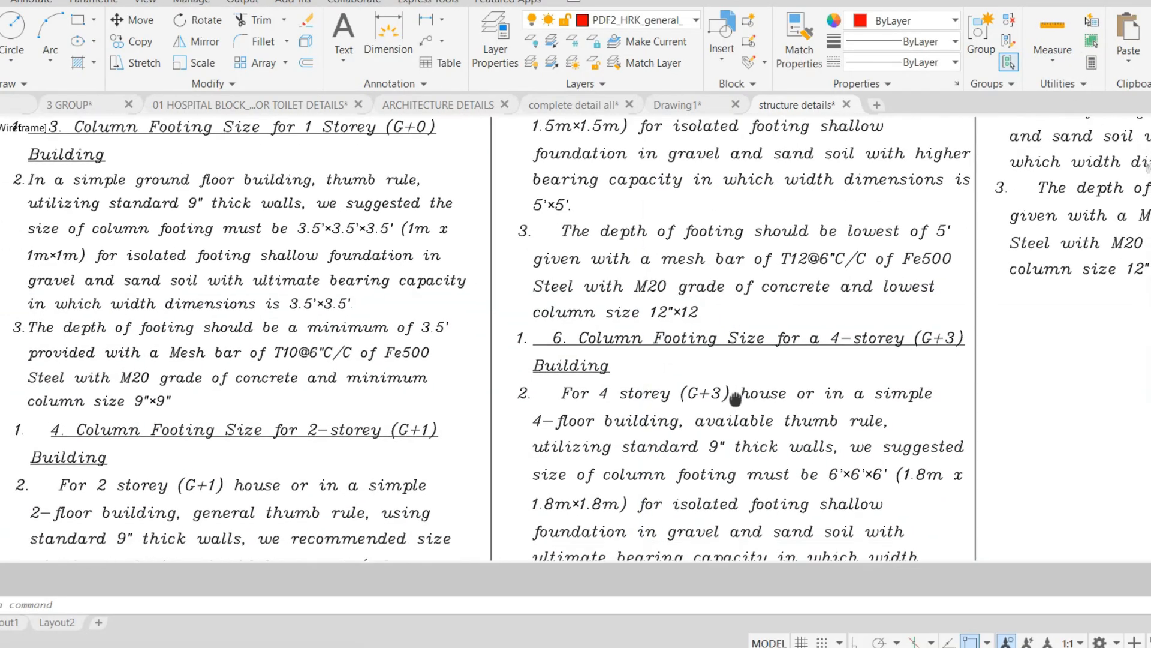
scroll(702, 288, down, 1)
scroll(639, 433, up, 5)
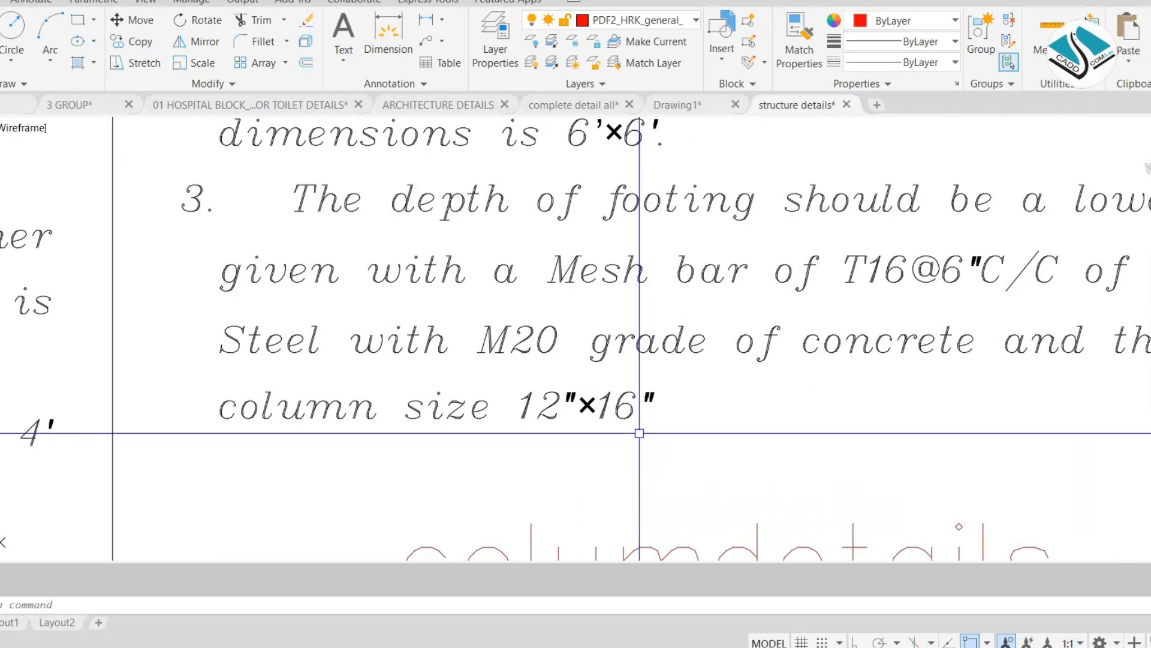
scroll(639, 432, down, 6)
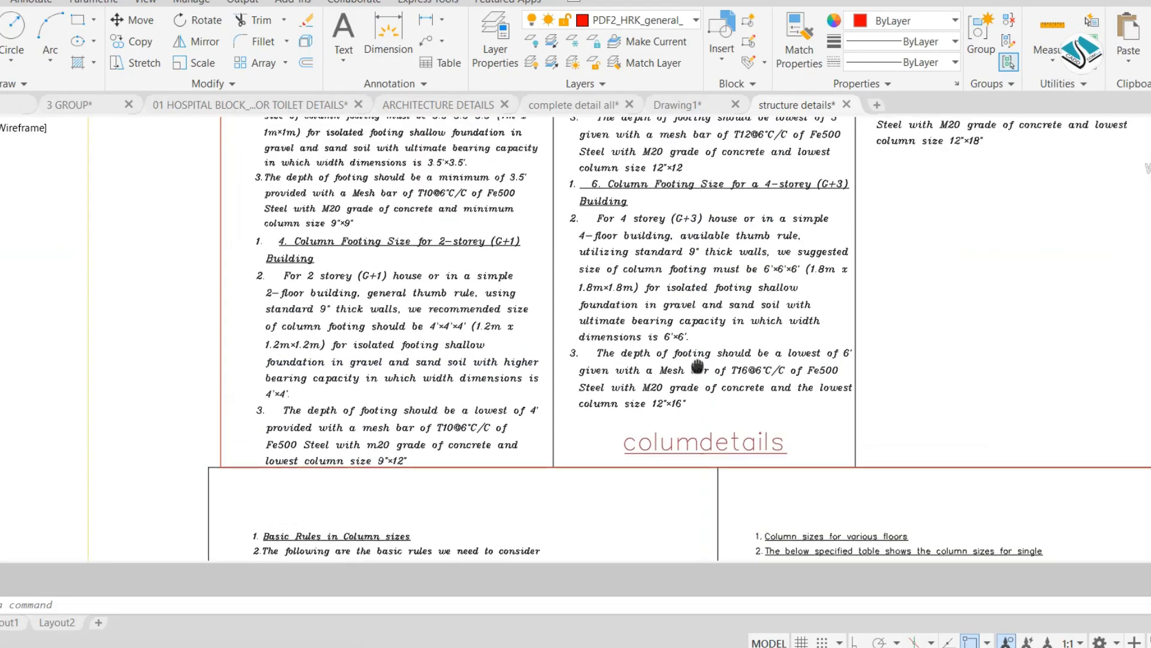
- Examine the basic rules for column sizes, focusing on the center-to-center distance between columns
middle_drag(696, 361, 470, 404)
scroll(470, 403, up, 5)
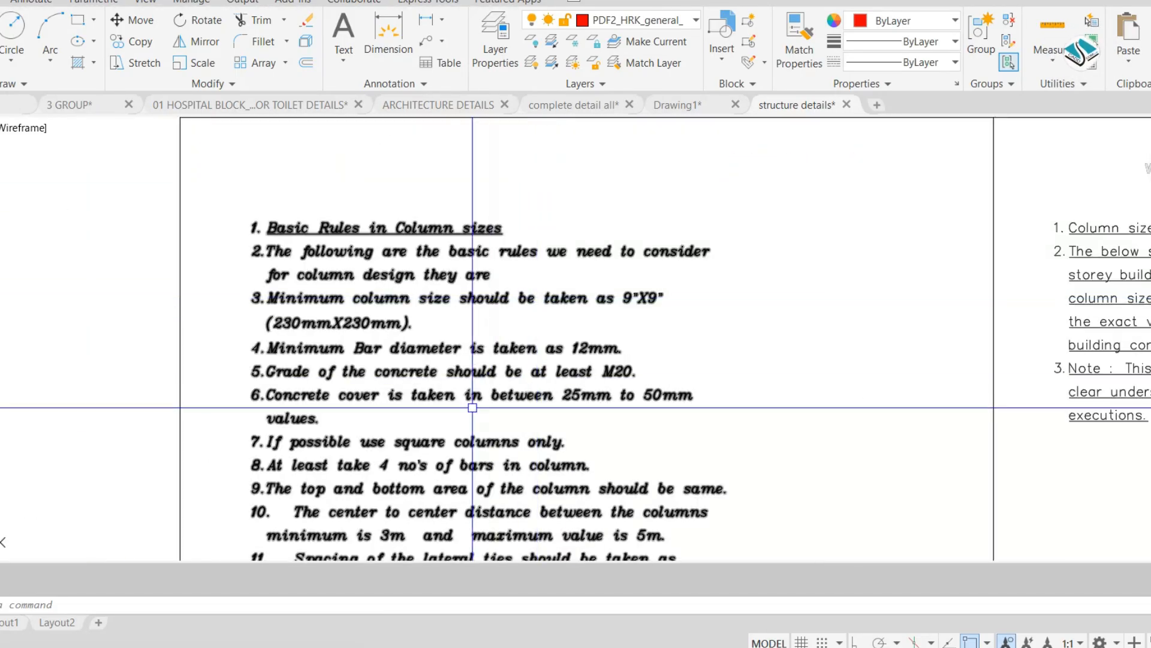
scroll(424, 351, up, 3)
mouse_move(363, 398)
middle_down()
mouse_move(376, 234)
mouse_move(337, 187)
mouse_move(318, 192)
middle_up()
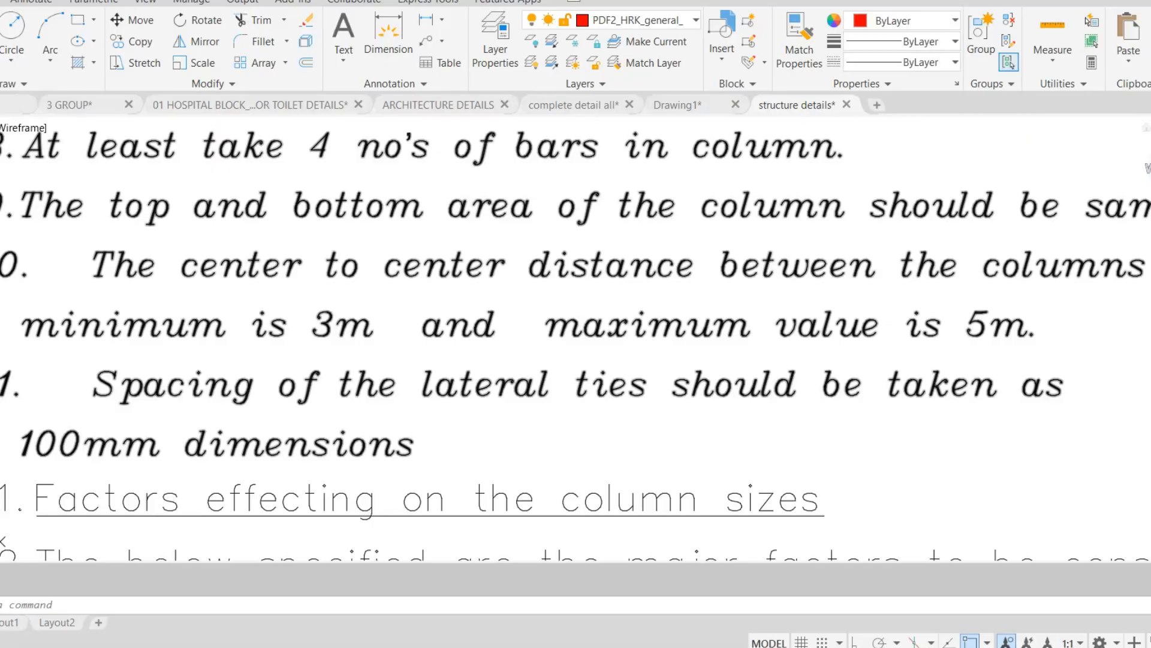
mouse_move(298, 289)
mouse_down()
mouse_move(63, 283)
mouse_move(167, 377)
mouse_move(1085, 270)
mouse_move(123, 254)
mouse_up()
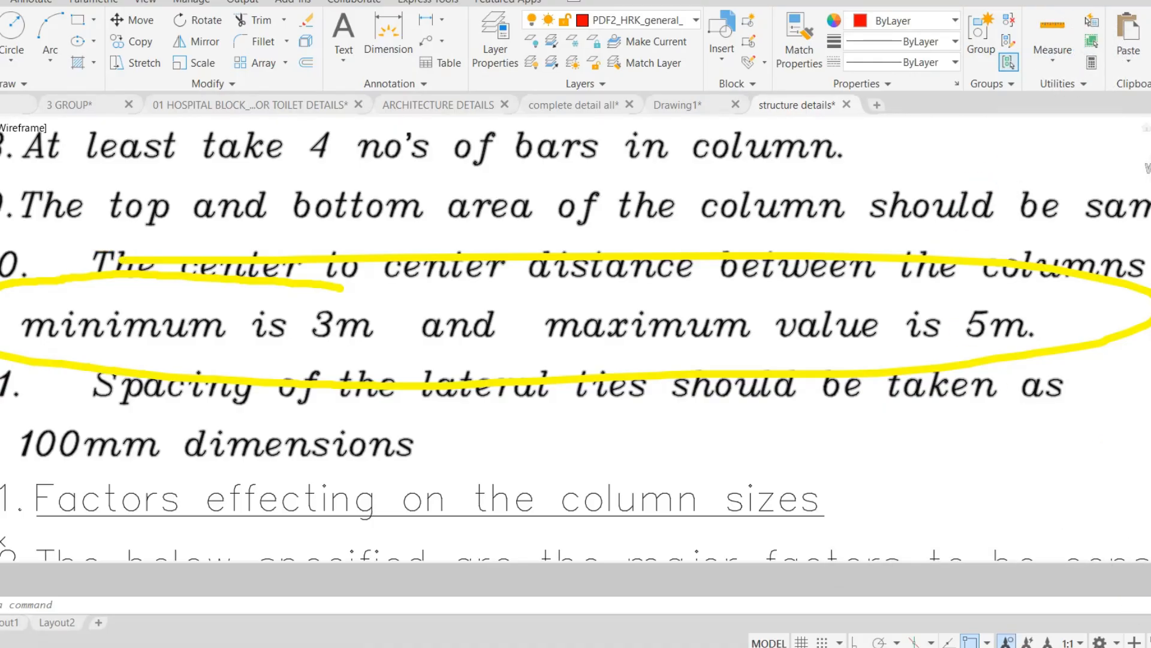
- Draw a tall, narrow rectangle in the empty area beside the column rules
scroll(1084, 379, down, 5)
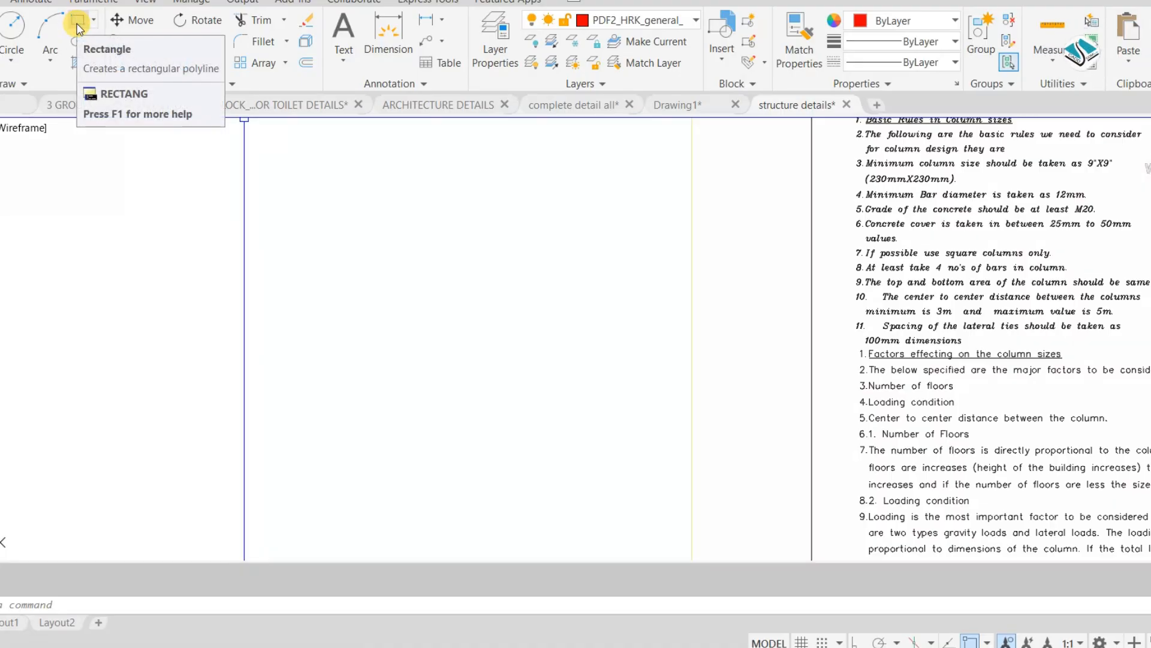
click(77, 27)
middle_drag(136, 209, 342, 242)
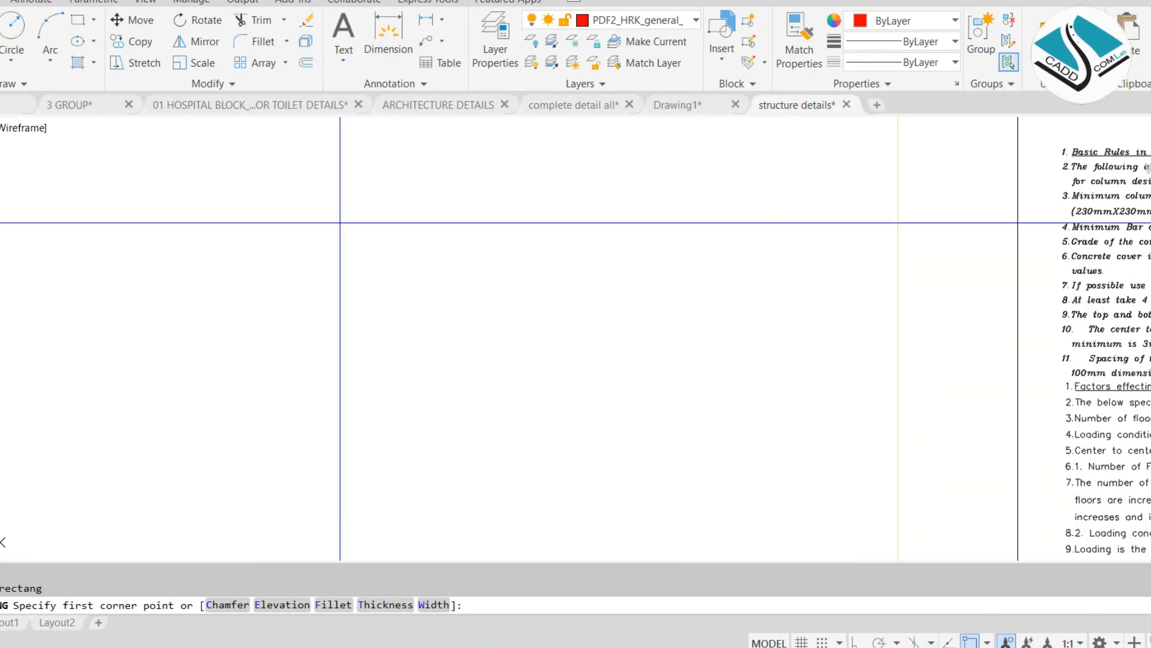
click(356, 187)
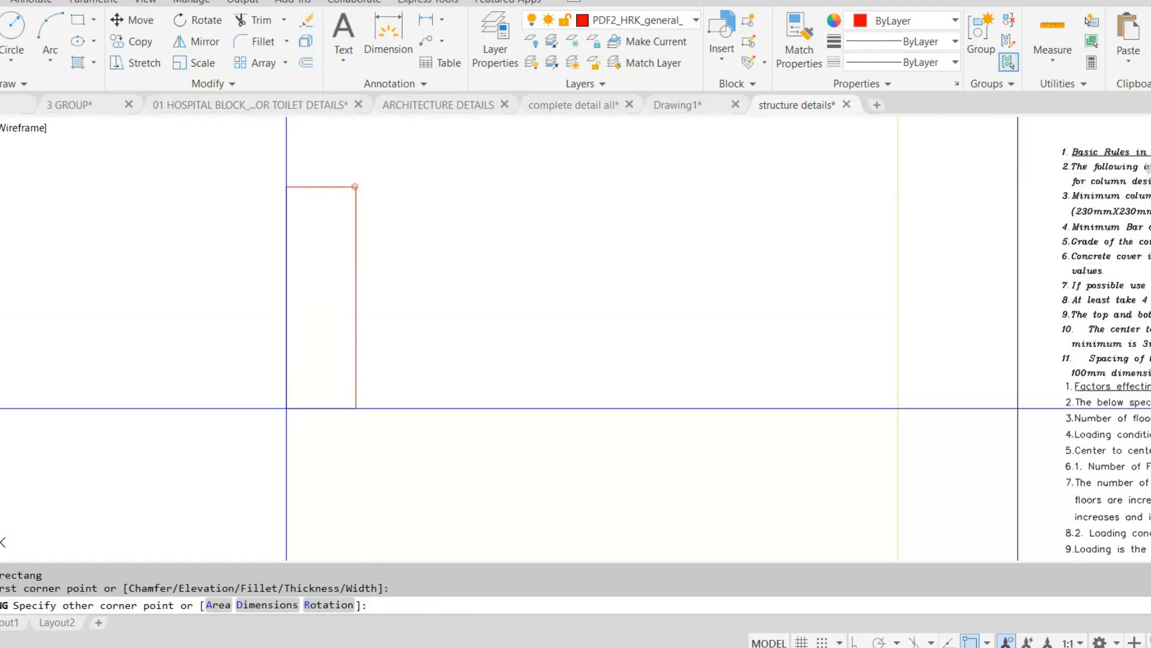
click(324, 454)
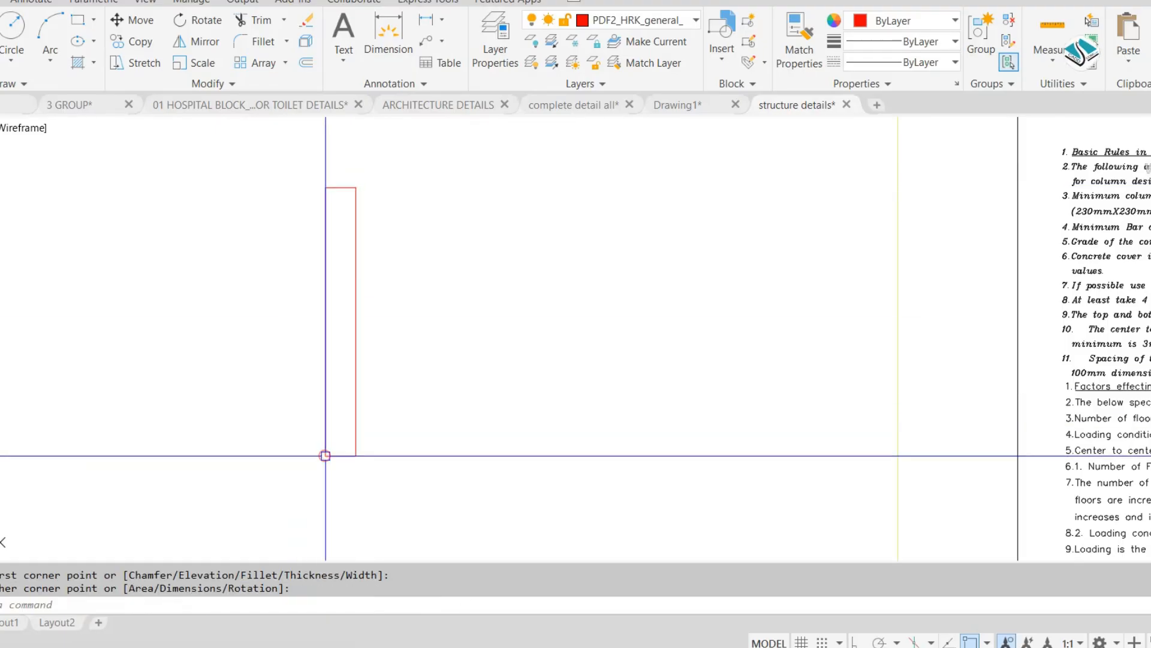
- Copy the tall rectangle horizontally across the empty area to make a second, level column
click(413, 304)
click(250, 360)
text(co)
key(Return)
click(223, 397)
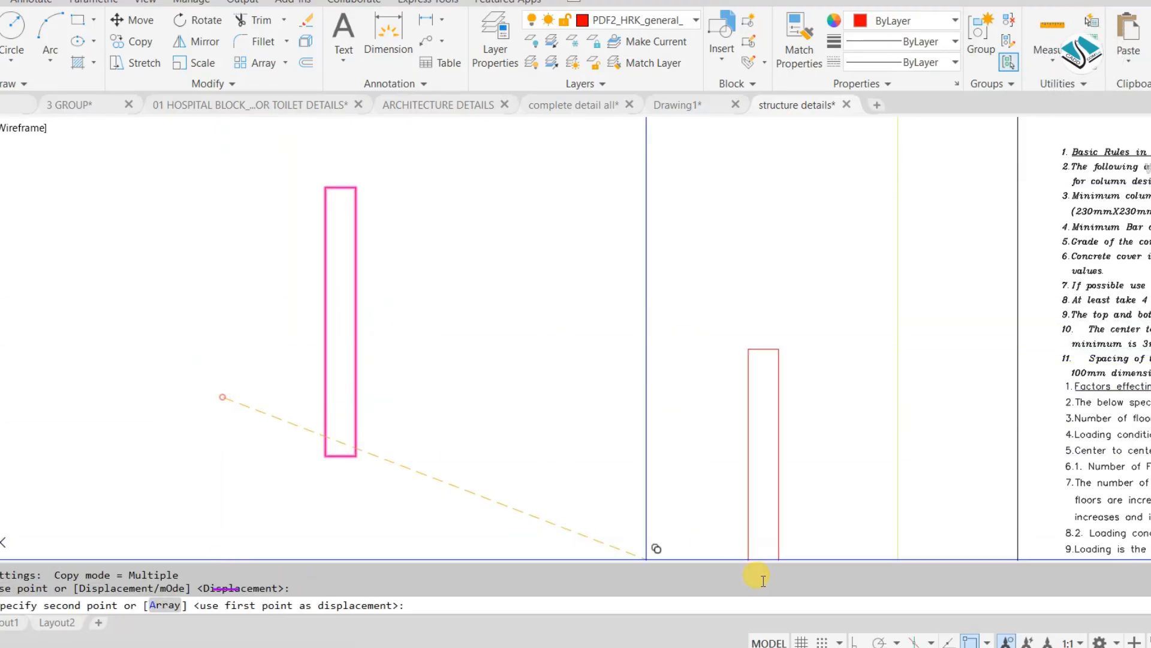
click(850, 639)
middle_drag(385, 438, 849, 474)
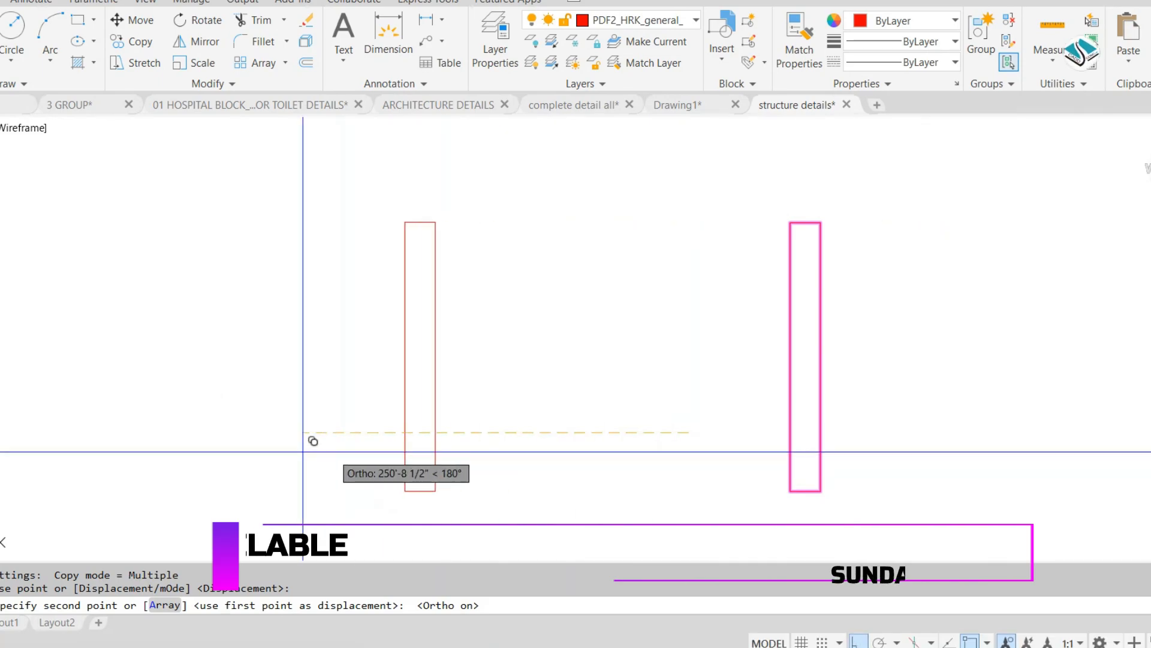
click(2, 442)
key(Escape)
middle_drag(352, 390, 429, 397)
key(Escape)
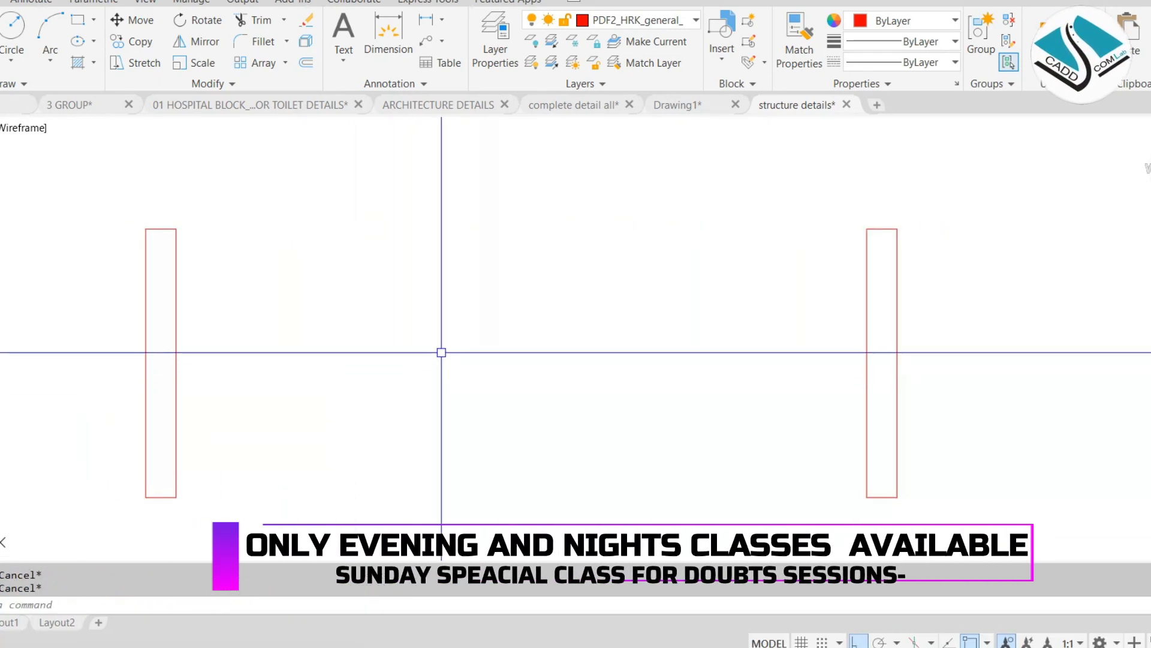
- Draw a thin horizontal rectangle across the tops of both columns as a beam
text(rec)
key(Return)
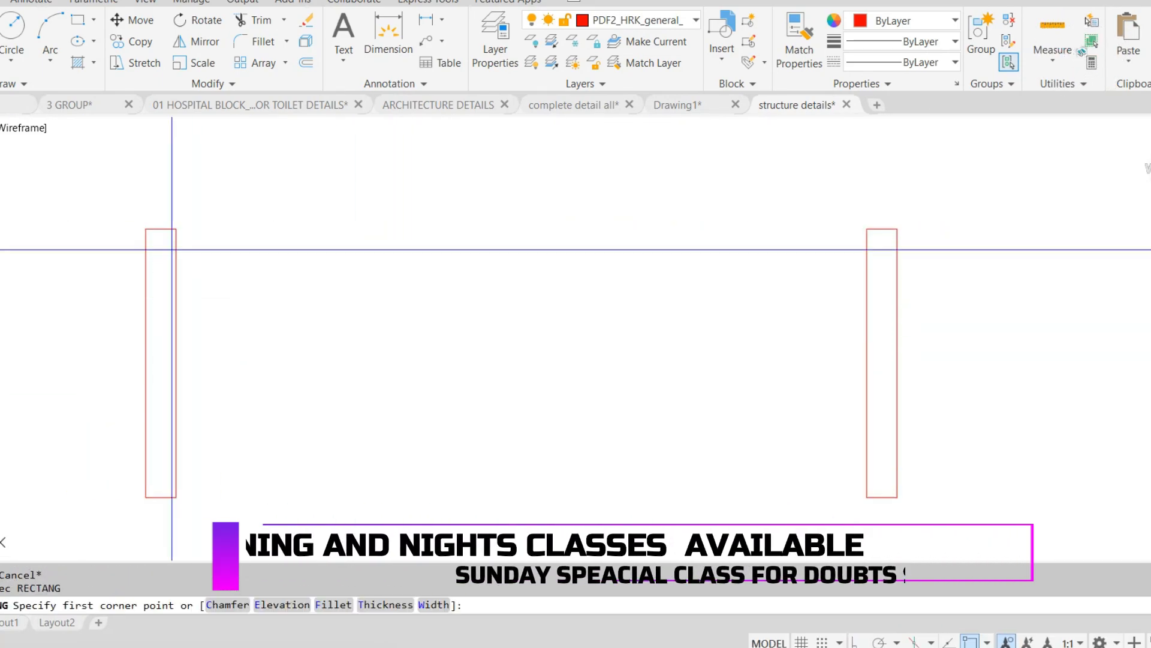
click(146, 229)
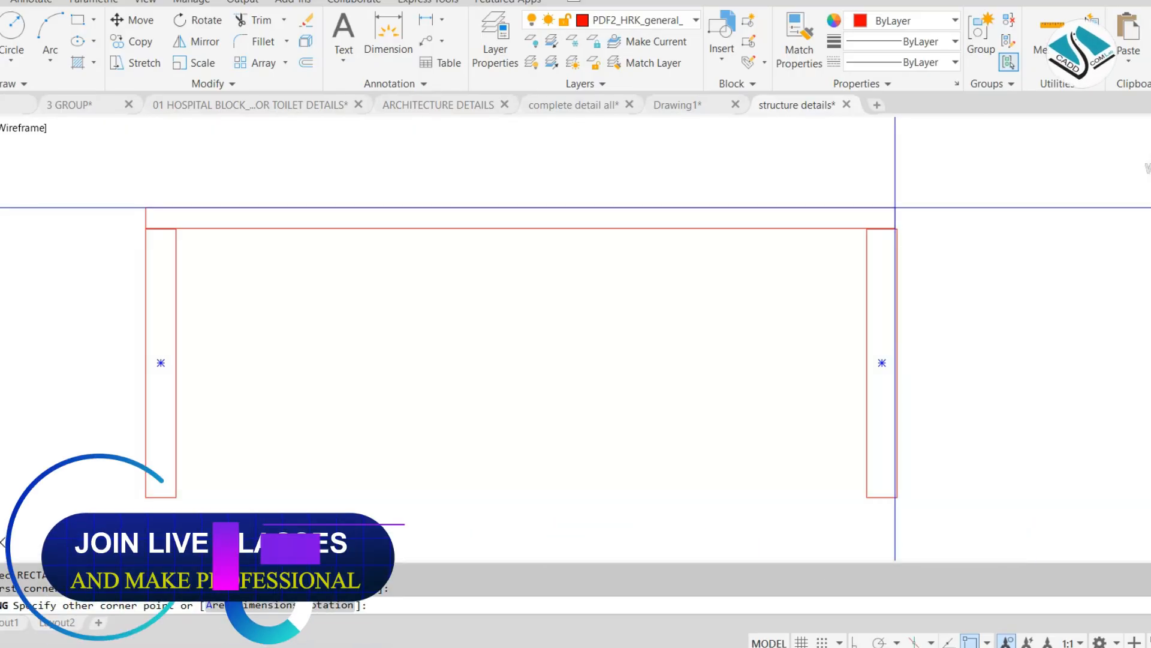
click(894, 199)
scroll(558, 270, down, 2)
scroll(558, 270, up, 1)
scroll(560, 288, down, 1)
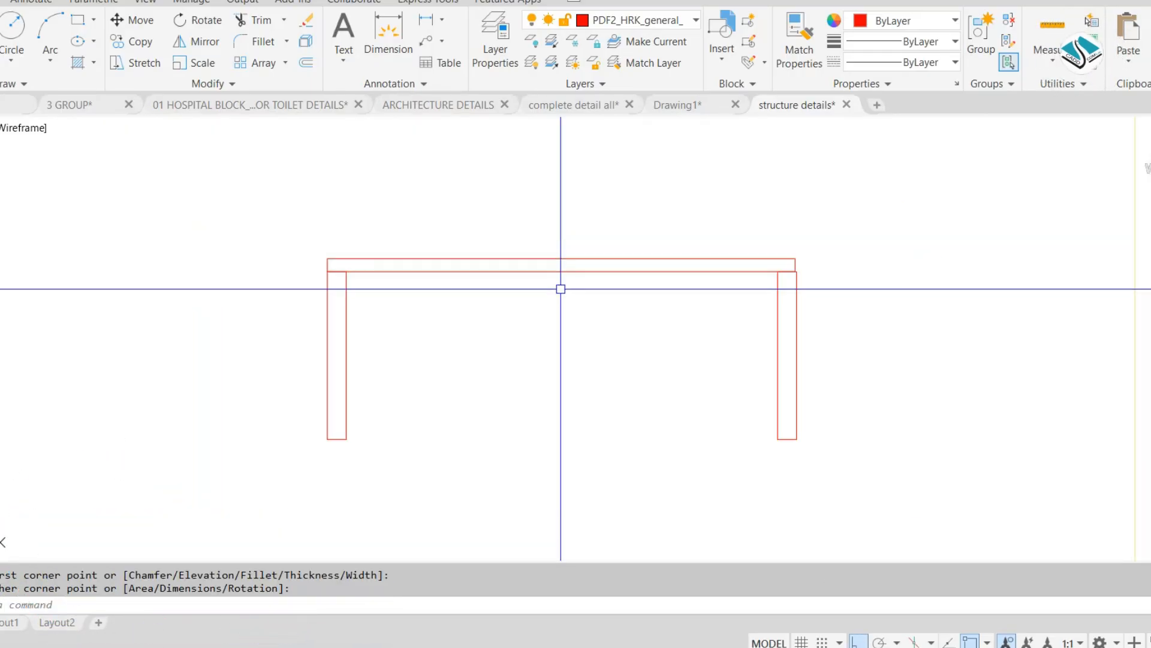
- Draw a vertical load arrow with two slanted head lines pointing down onto the middle of the beam
middle_drag(560, 288, 568, 375)
text(l)
key(Return)
click(557, 156)
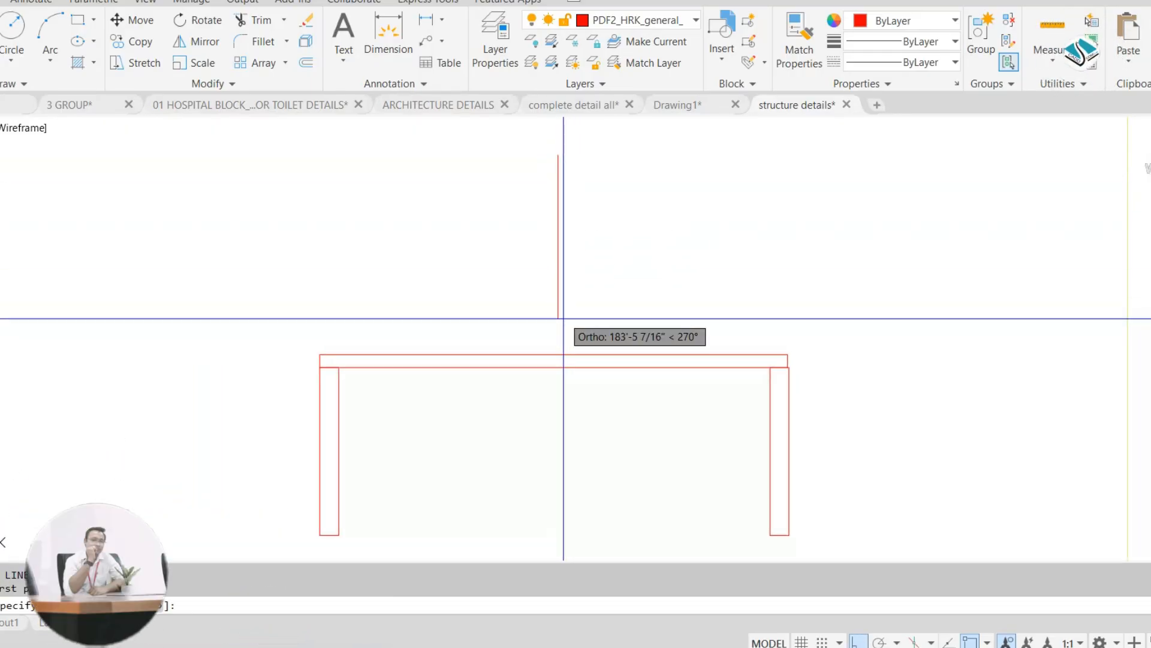
click(558, 354)
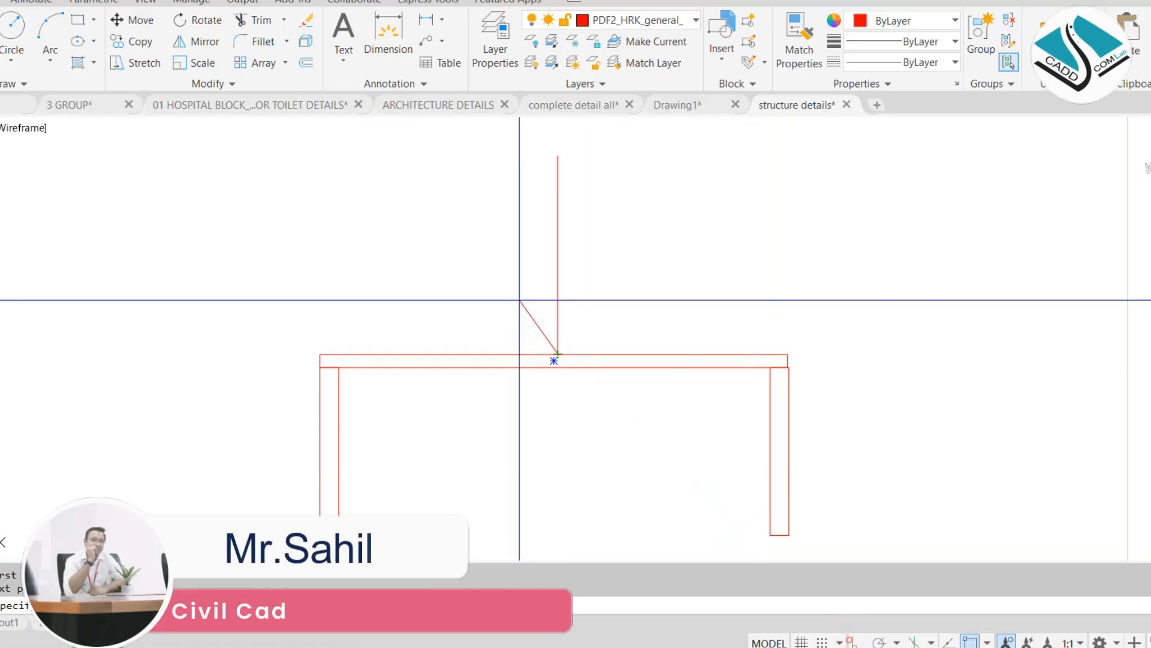
click(512, 273)
click(604, 296)
key(Escape)
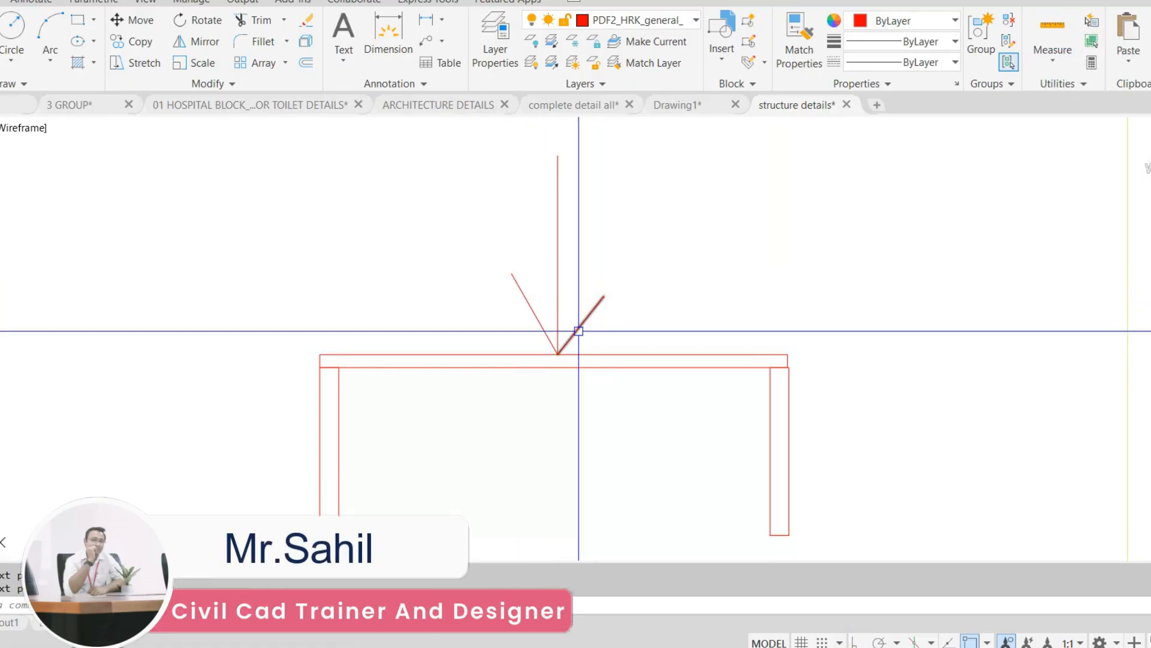
- Draw a wide downward-sagging three-point arc across the beam to illustrate deflection under the load
click(296, 304)
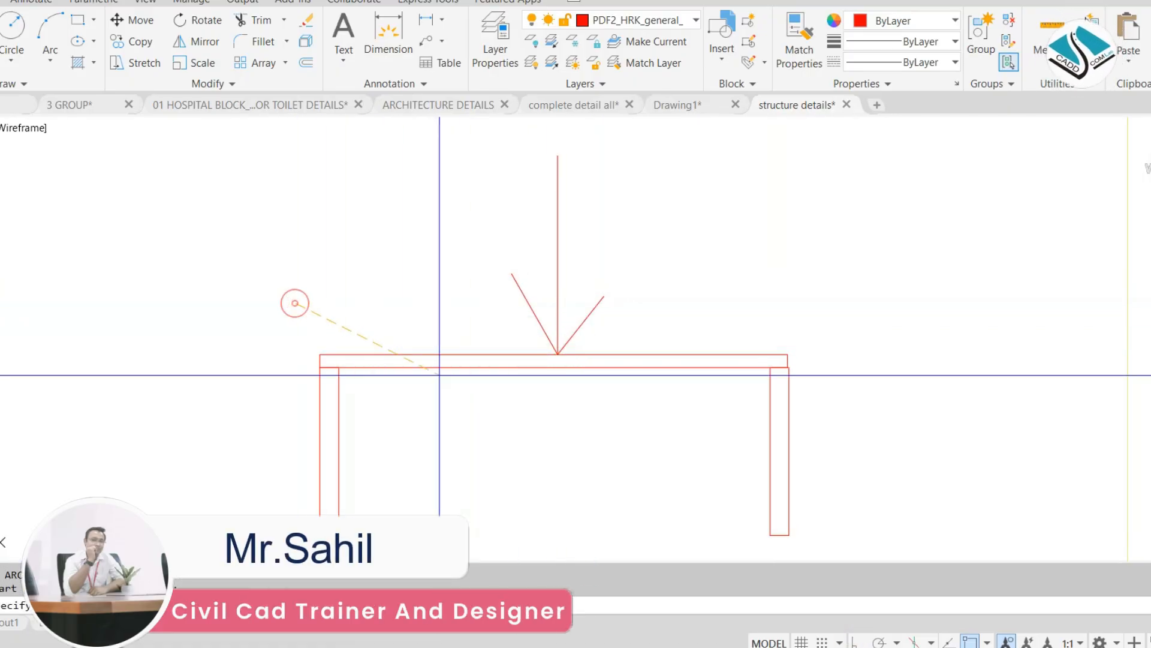
click(549, 390)
click(883, 201)
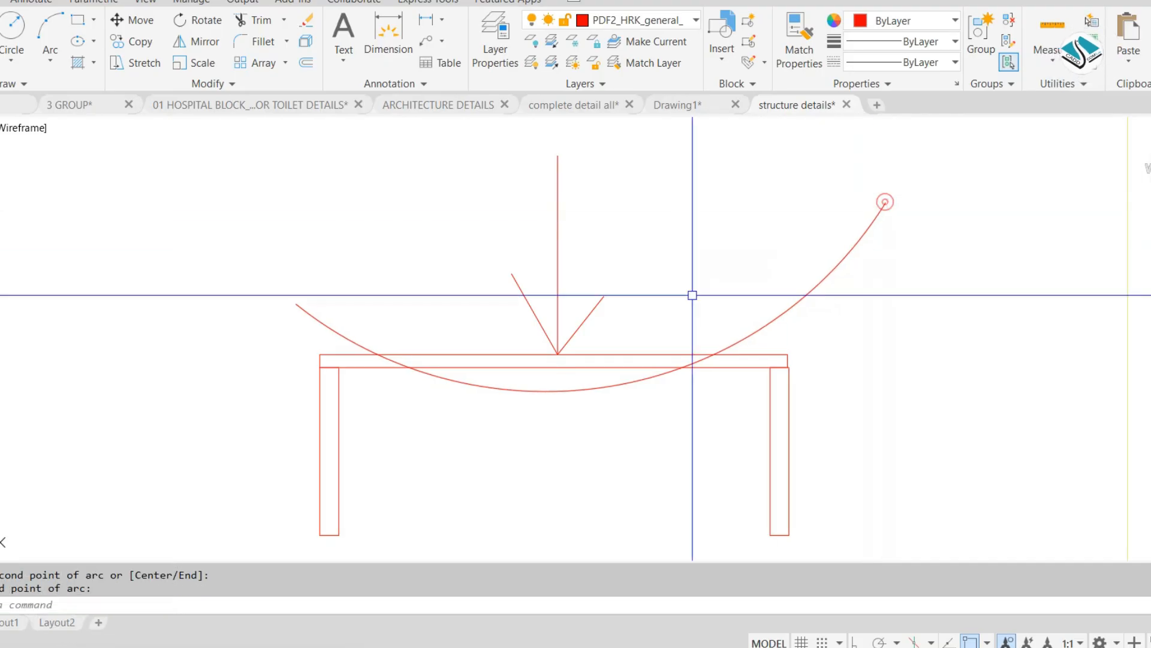
- Copy the end column to the underside of the beam near midspan as a third support
mouse_move(650, 412)
middle_down()
mouse_move(596, 343)
mouse_move(622, 343)
middle_up()
click(874, 378)
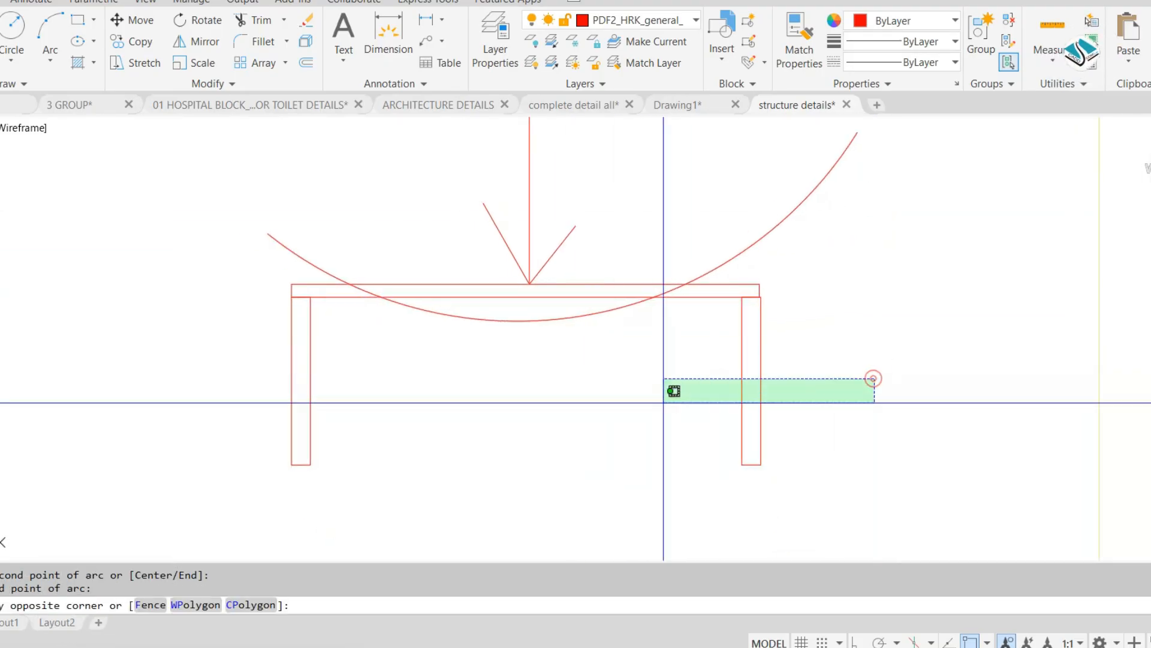
click(655, 403)
text(co)
key(Return)
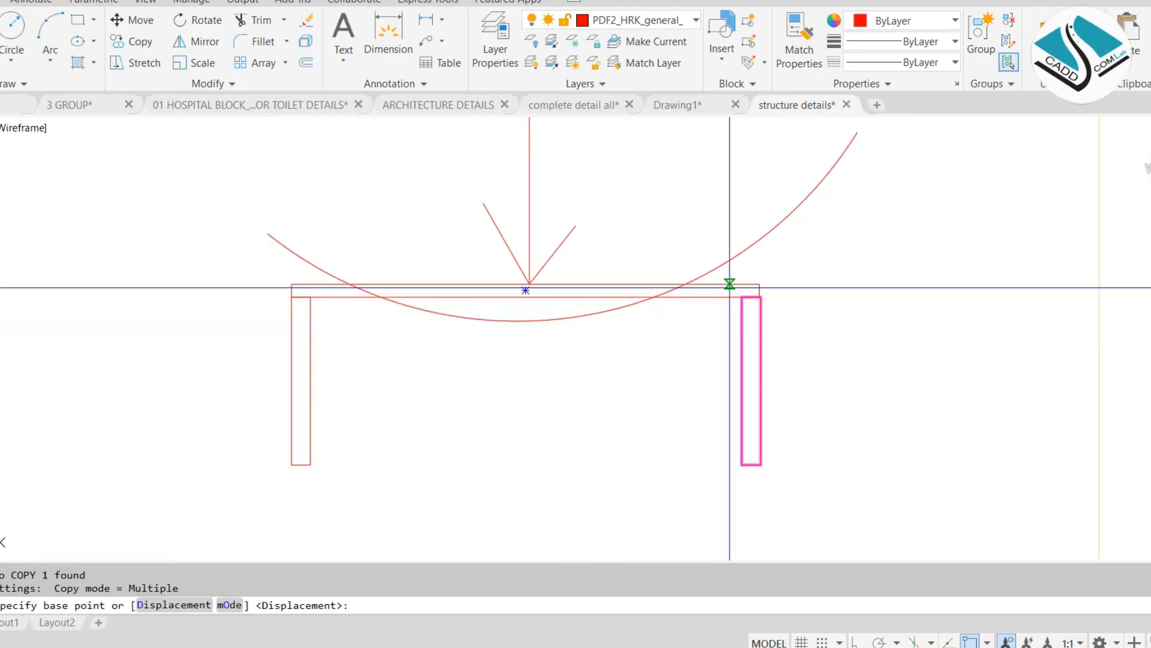
click(761, 296)
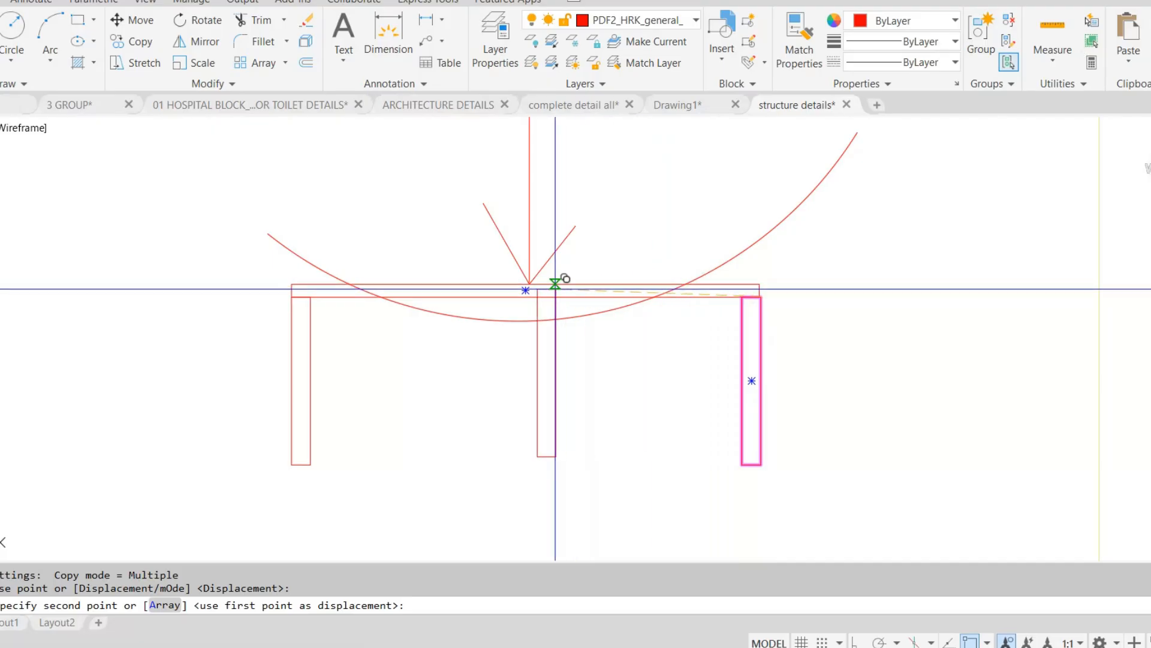
click(533, 297)
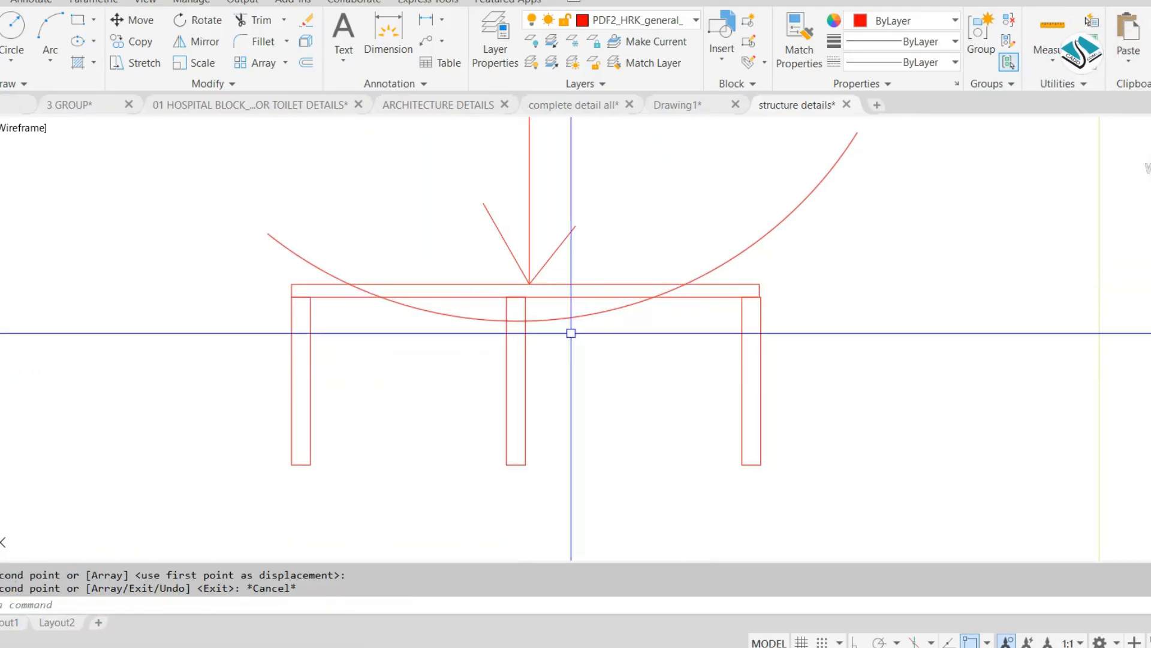
- Delete the sagging deflection arc from the beam sketch
click(843, 250)
click(753, 198)
key(Delete)
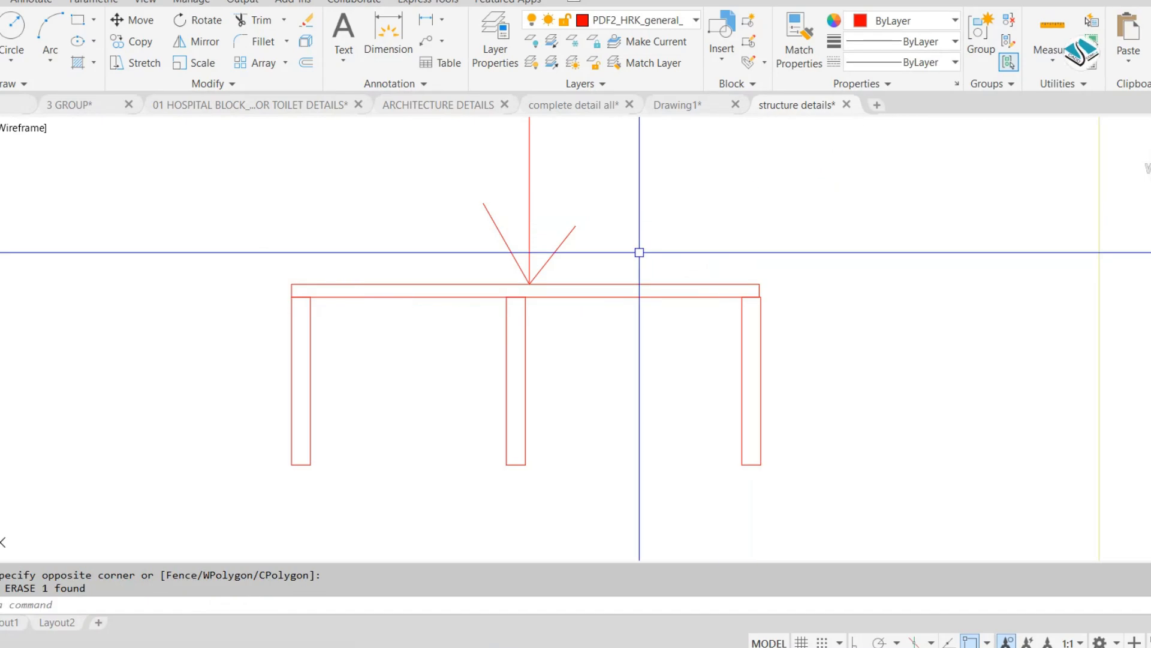
- Draw a zigzag line along the beam from one end to just past the other
text(l)
key(Return)
click(294, 283)
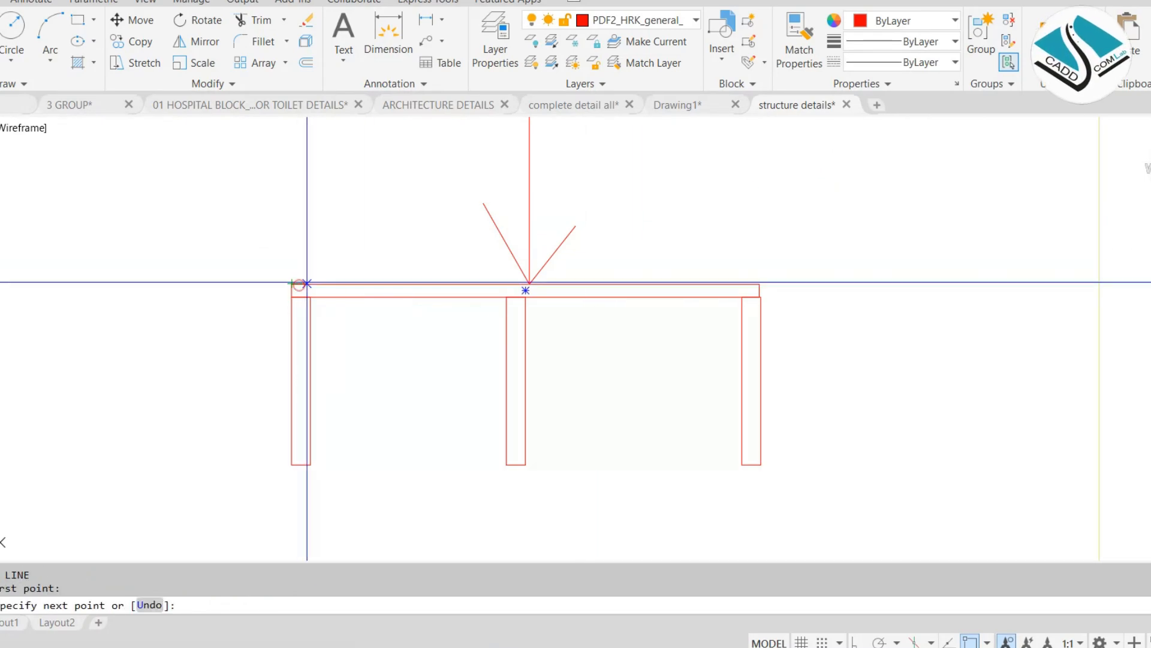
click(357, 263)
click(430, 284)
click(493, 262)
click(545, 296)
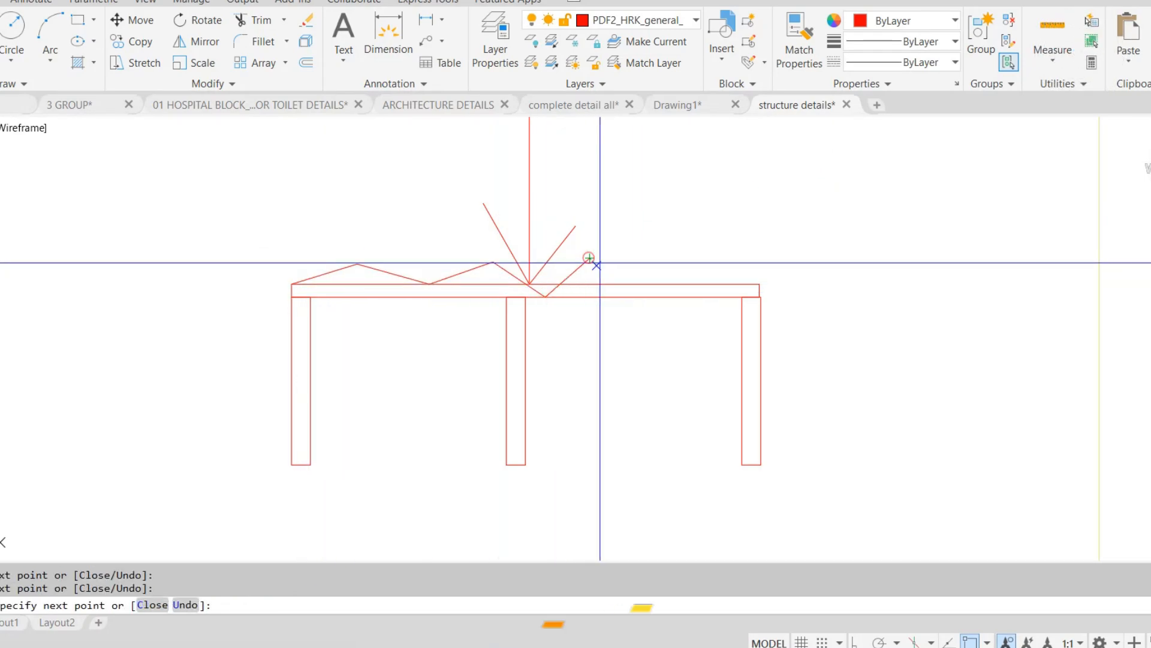
click(590, 259)
click(656, 292)
click(696, 263)
click(735, 283)
click(817, 255)
key(Escape)
scroll(648, 304, down, 2)
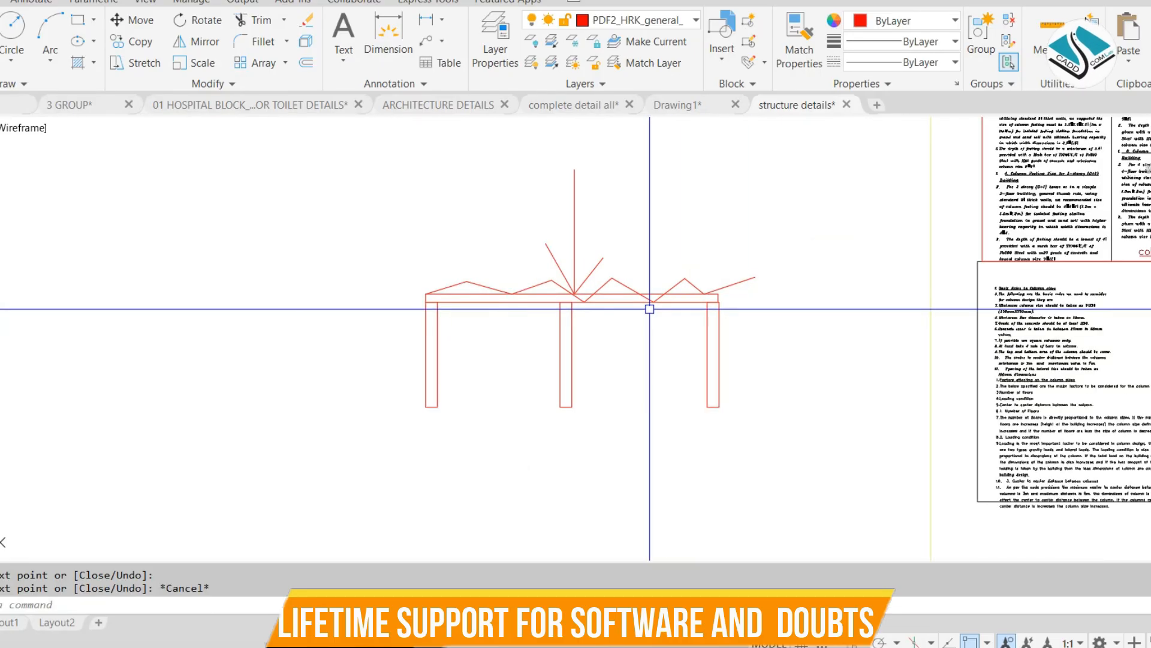
- Erase the entire beam, column and load arrow sketch, and return to the column size rules
click(773, 203)
click(400, 327)
key(Delete)
scroll(642, 334, down, 2)
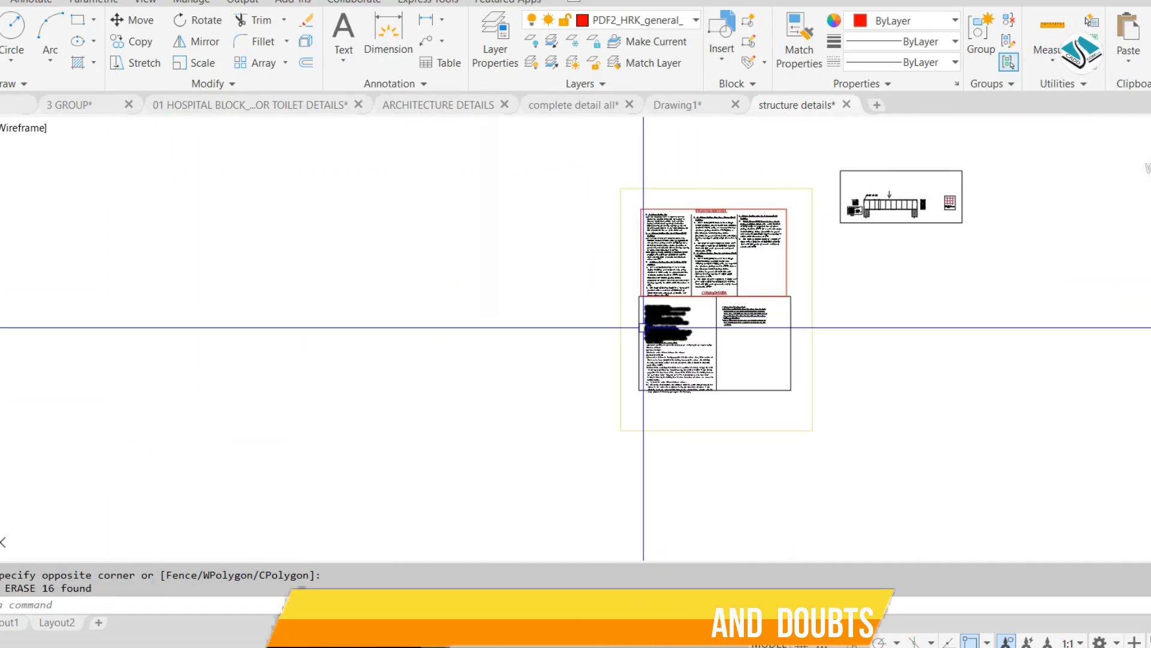
scroll(761, 345, up, 5)
scroll(666, 383, up, 2)
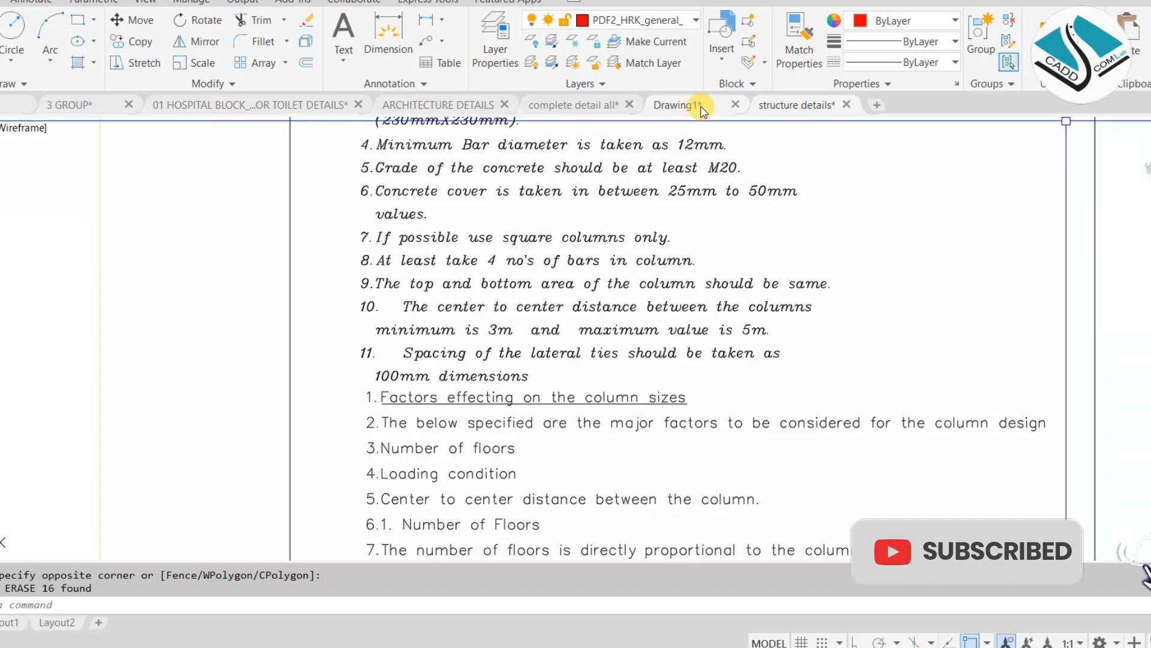
scroll(607, 273, up, 3)
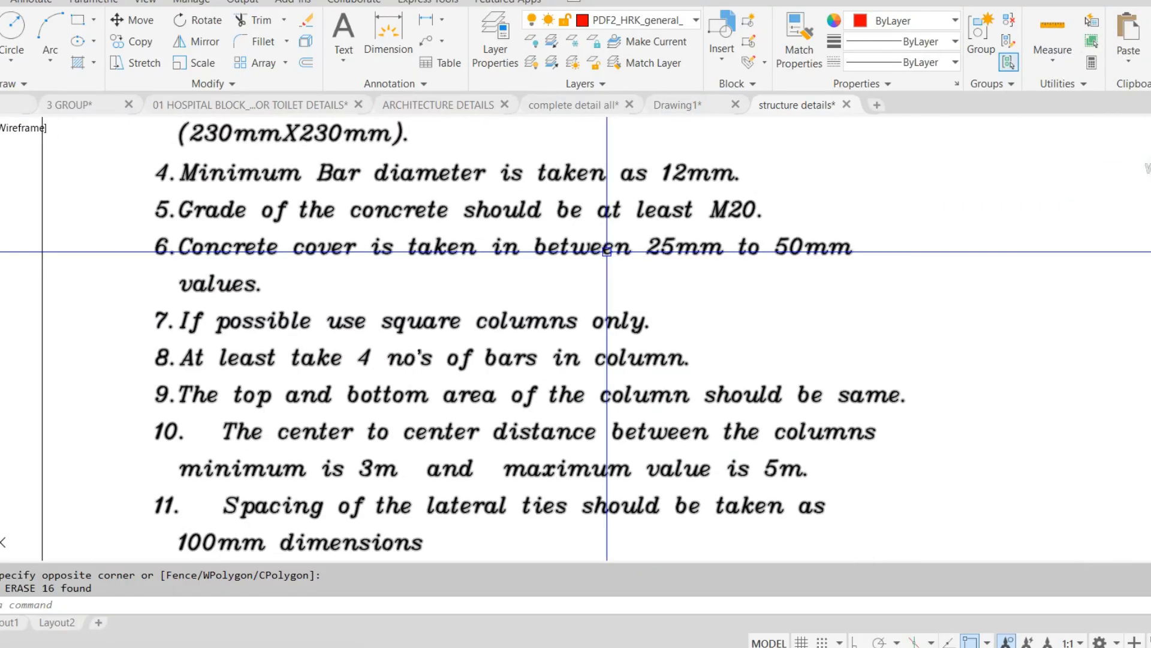
- Open the Drawing1 floor plan and make COL the current layer
click(573, 104)
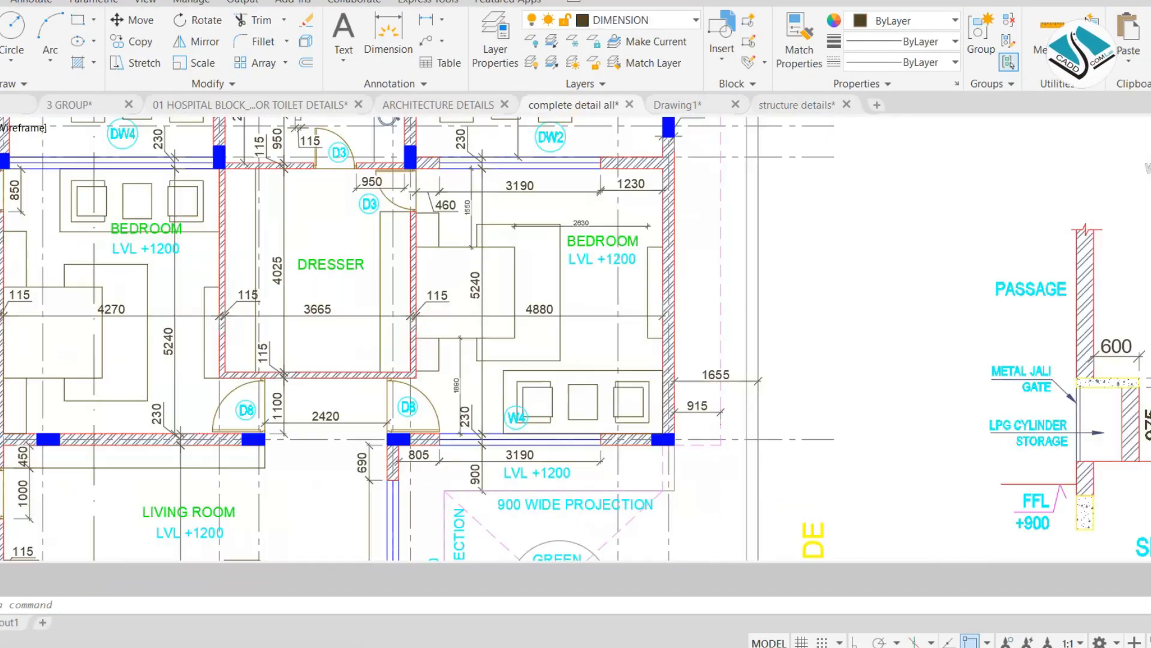
click(682, 110)
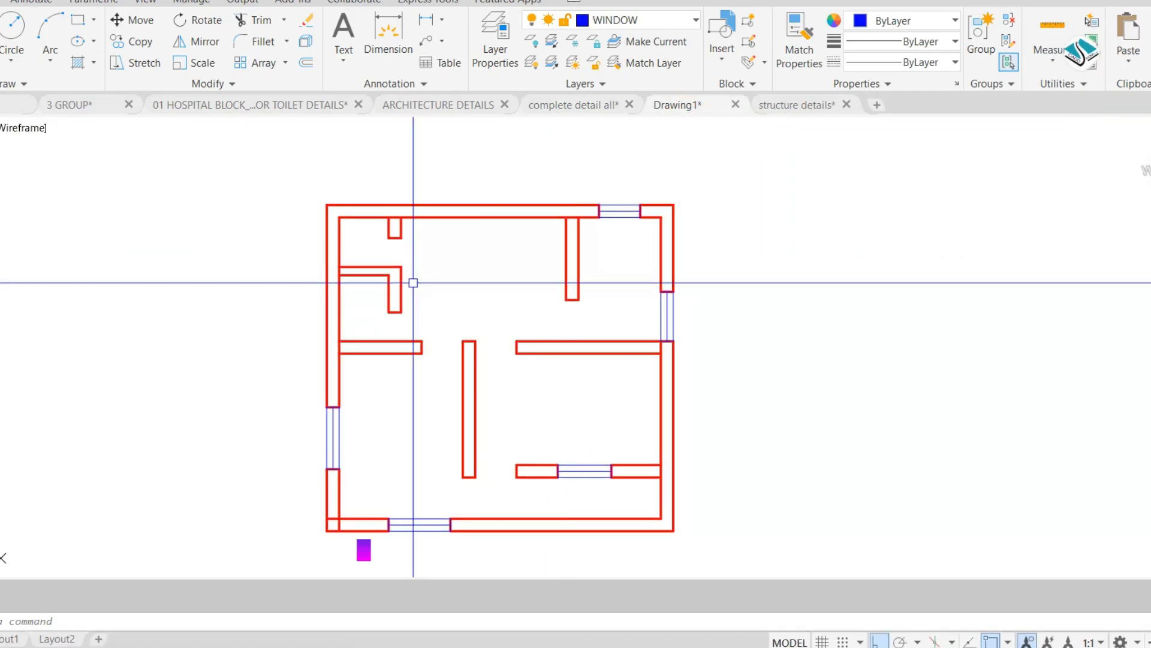
click(648, 20)
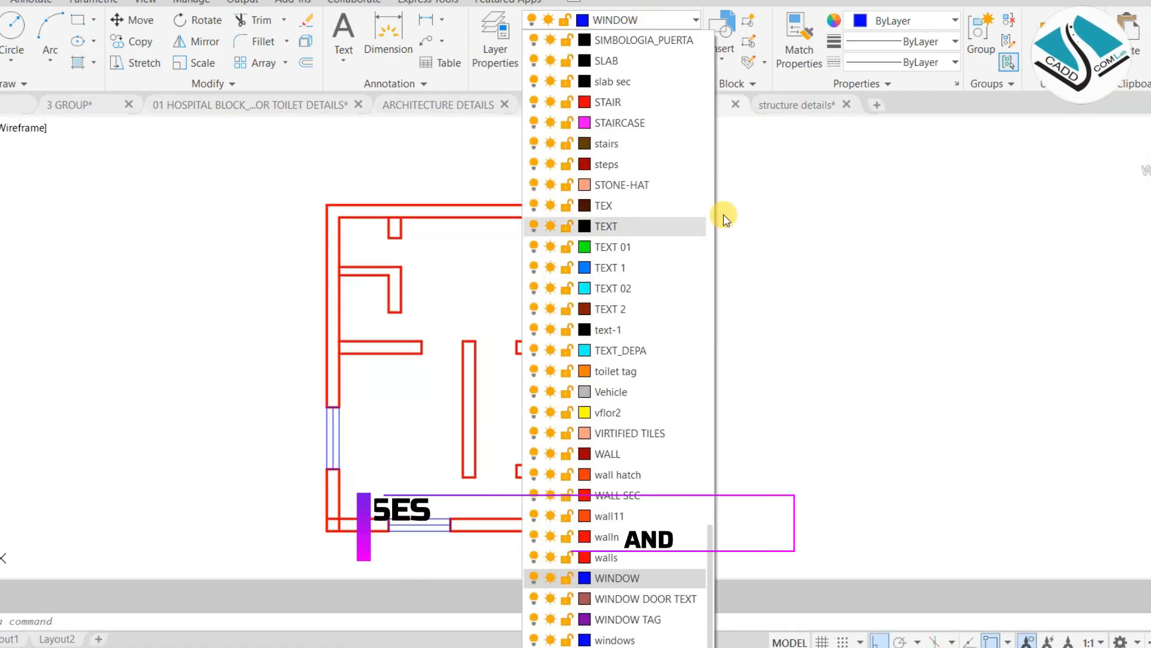
scroll(558, 264, up, 15)
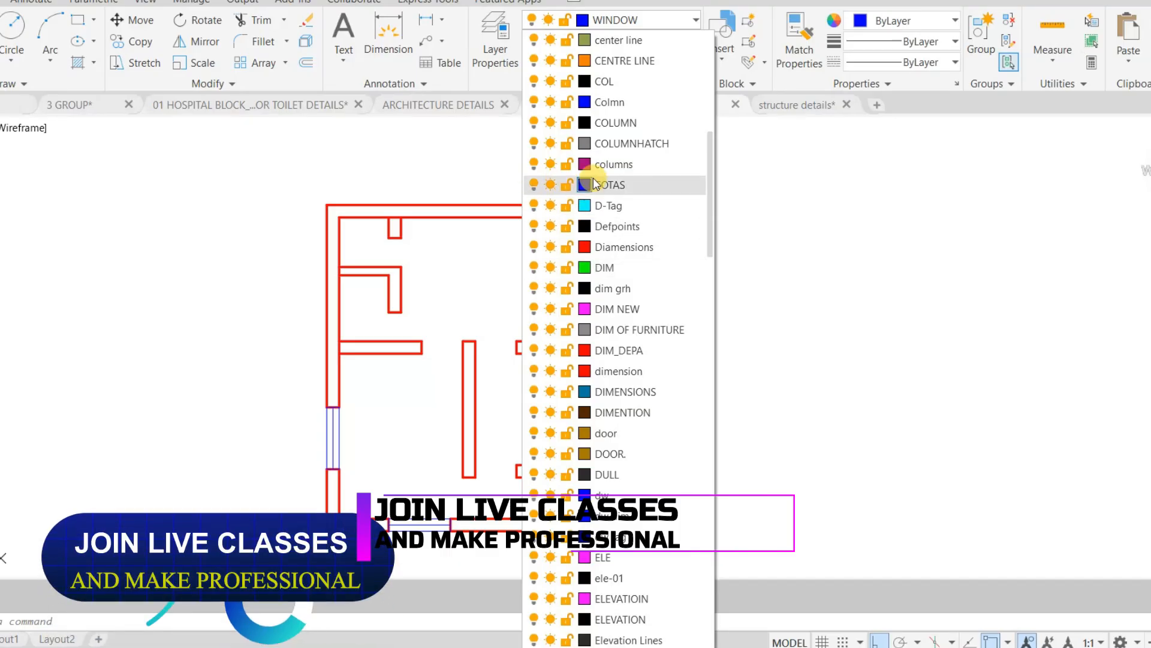
click(642, 82)
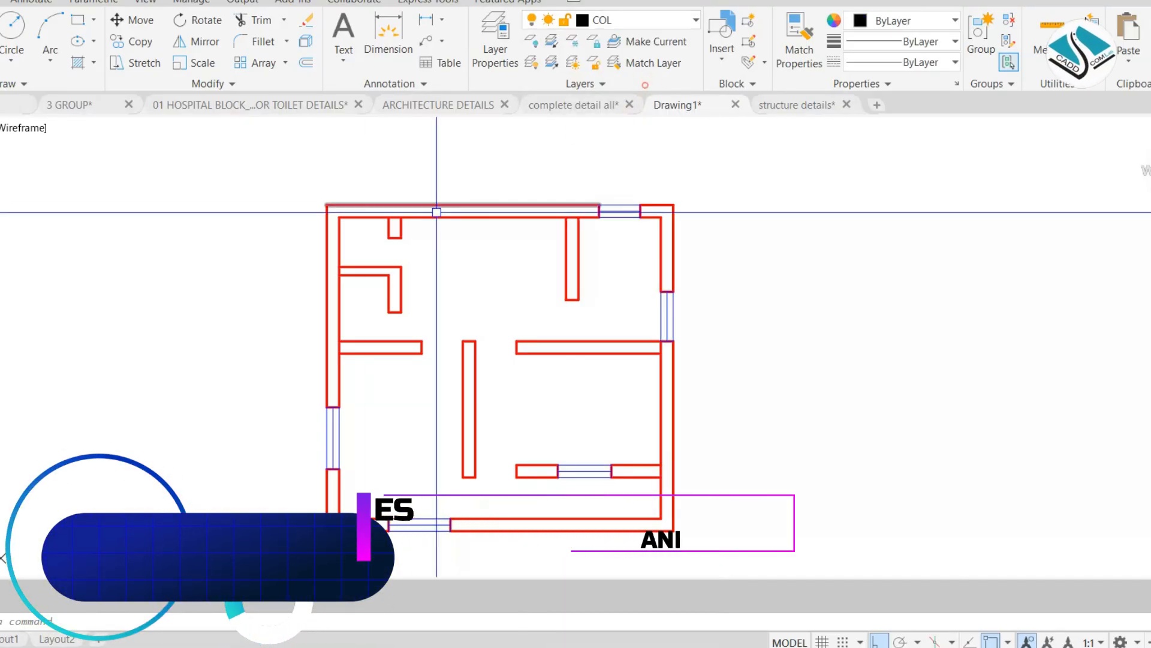
middle_drag(311, 231, 542, 236)
scroll(542, 237, up, 2)
text(rec)
key(Return)
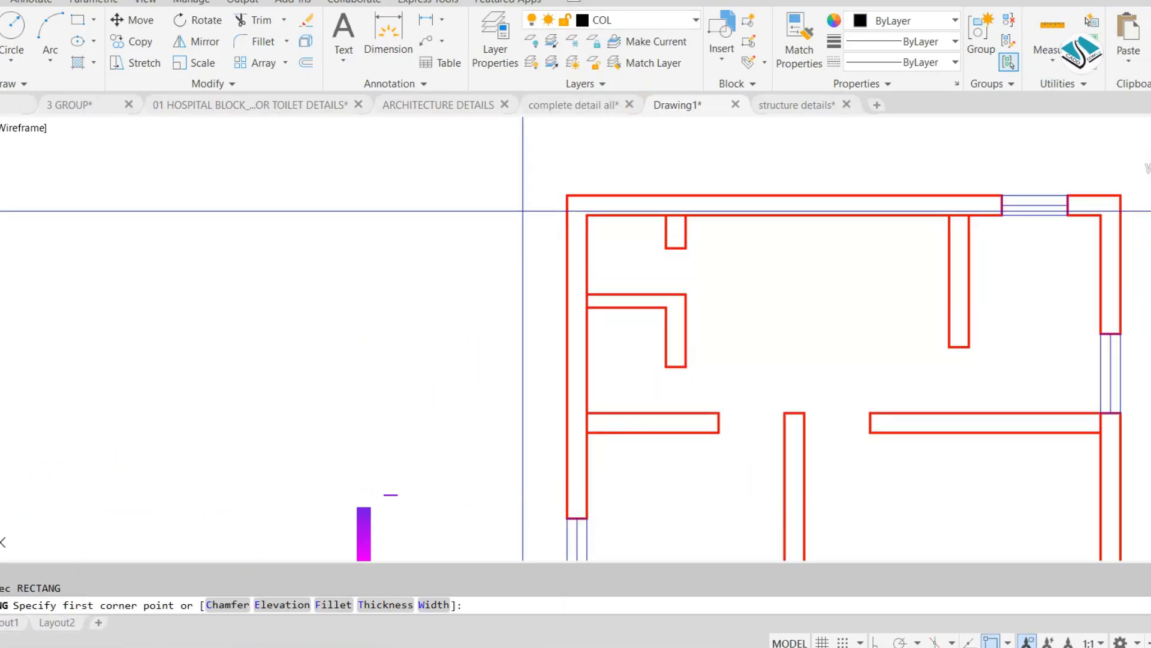
click(473, 206)
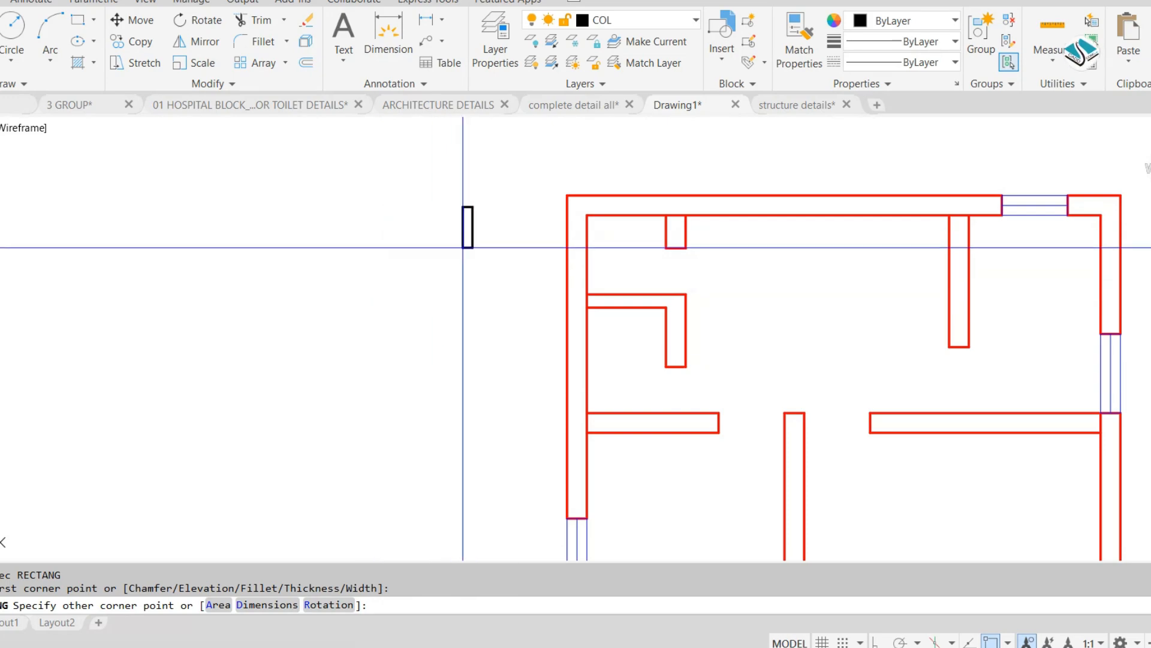
text(d)
key(Return)
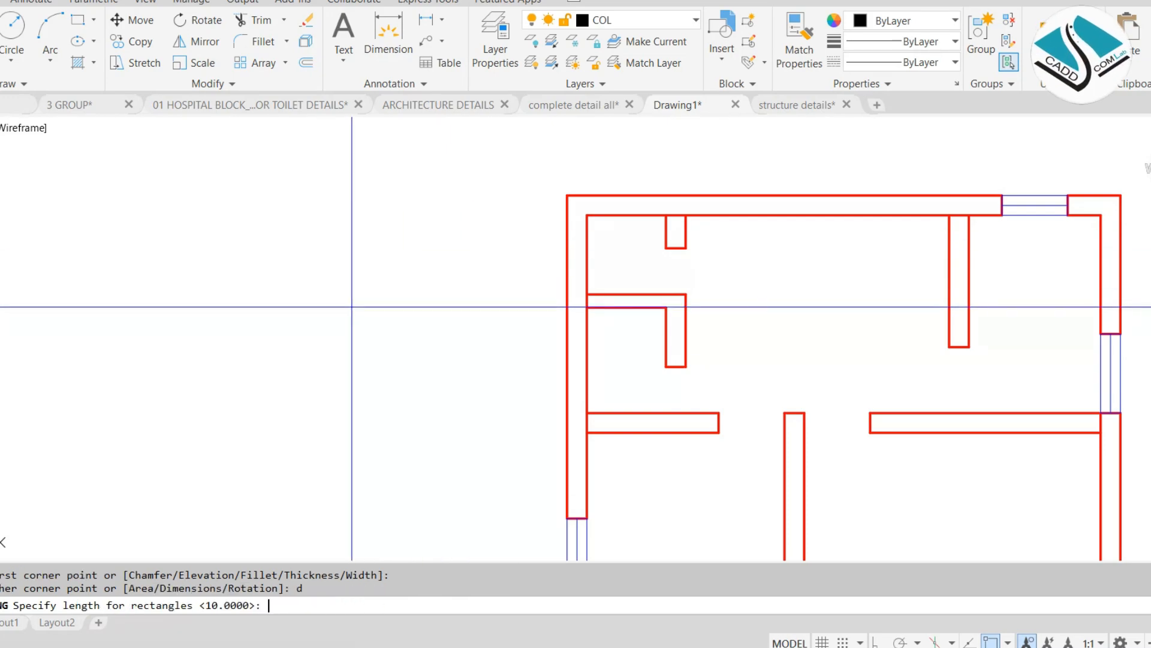
text(9)
key(Return)
text(9)
key(Return)
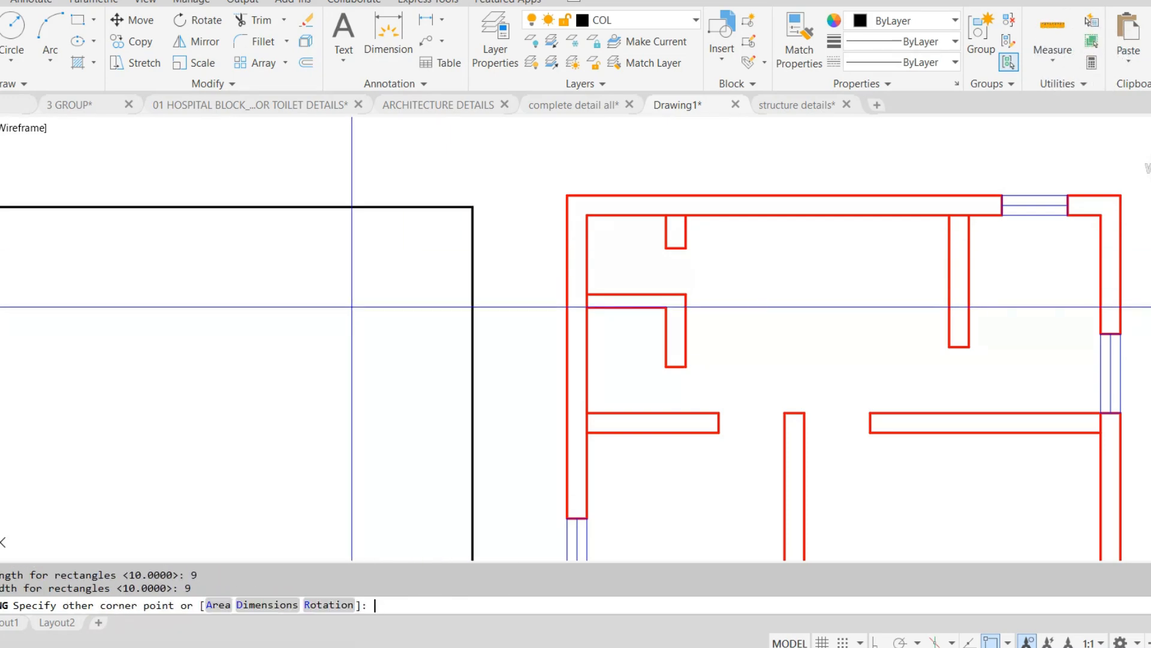
key(Escape)
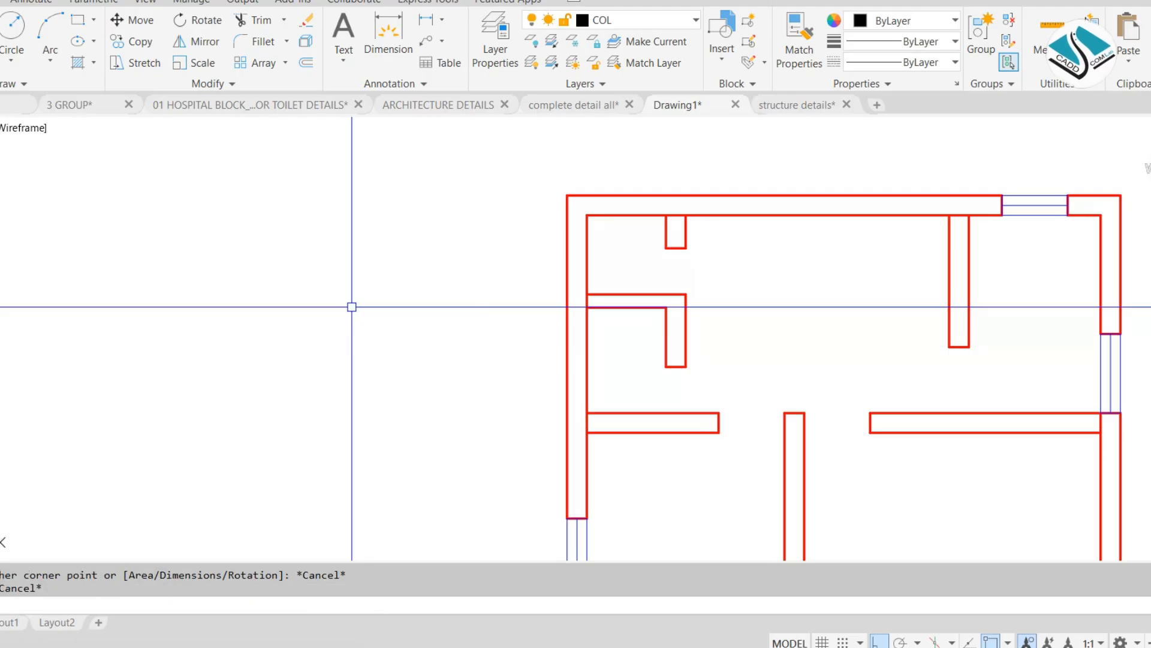
- Draw a 0.3 by 0.3 column rectangle in the empty area beside the floor plan
key(Return)
click(334, 244)
text(d)
key(Return)
text(.3)
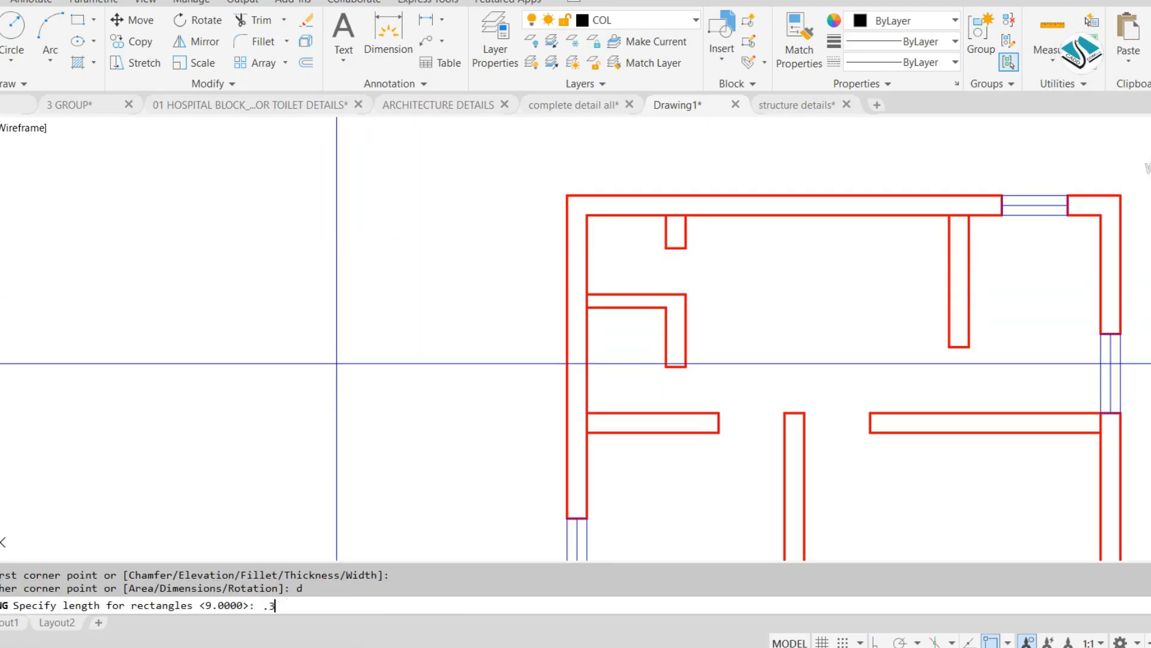
key(Return)
text(.3)
key(Return)
key(Escape)
- Move the column rectangle closer to the floor plan, beside its upper-left outer wall corner
scroll(337, 363, up, 5)
click(261, 308)
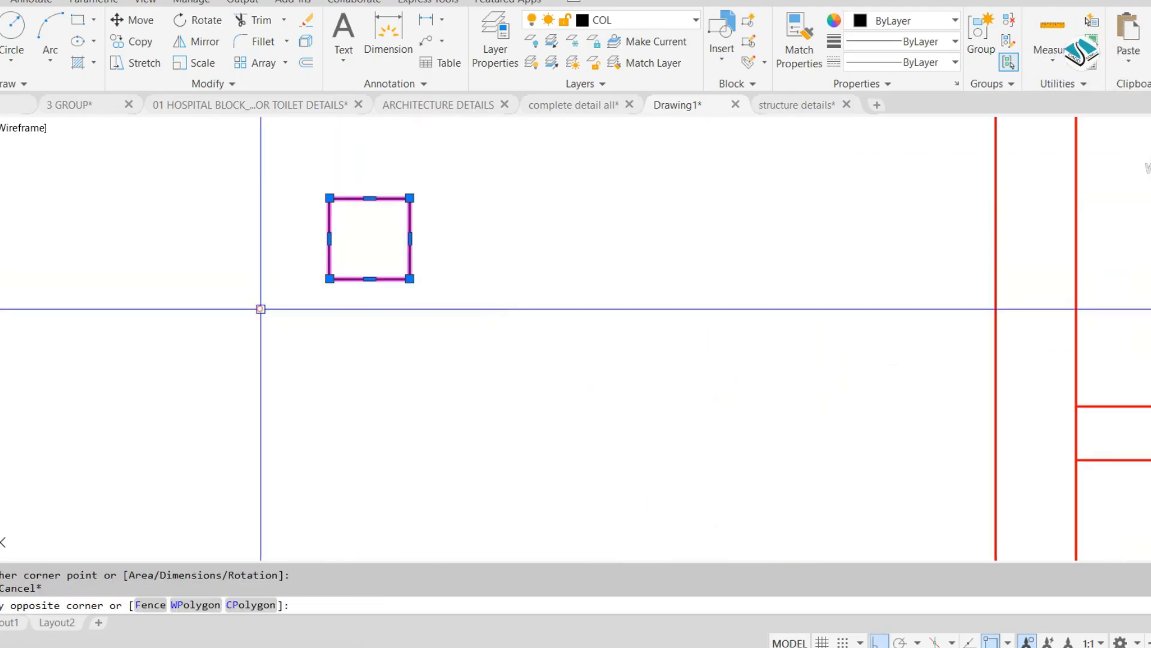
middle_drag(605, 208, 592, 254)
text(m)
key(Return)
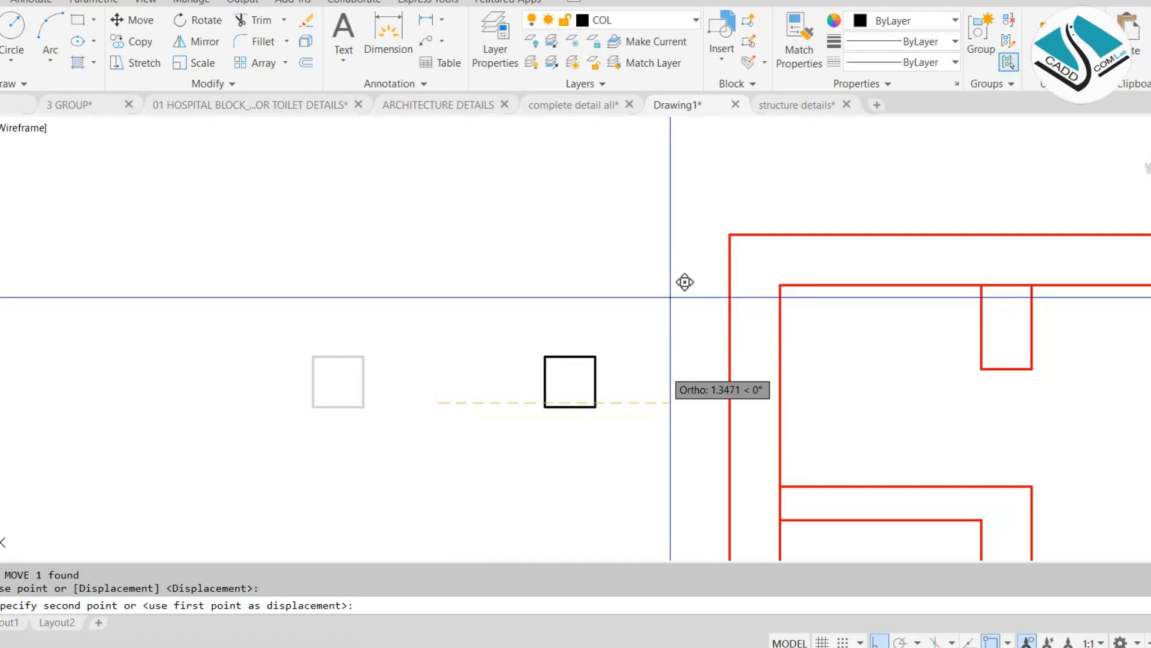
key(F8)
click(687, 260)
scroll(621, 266, up, 4)
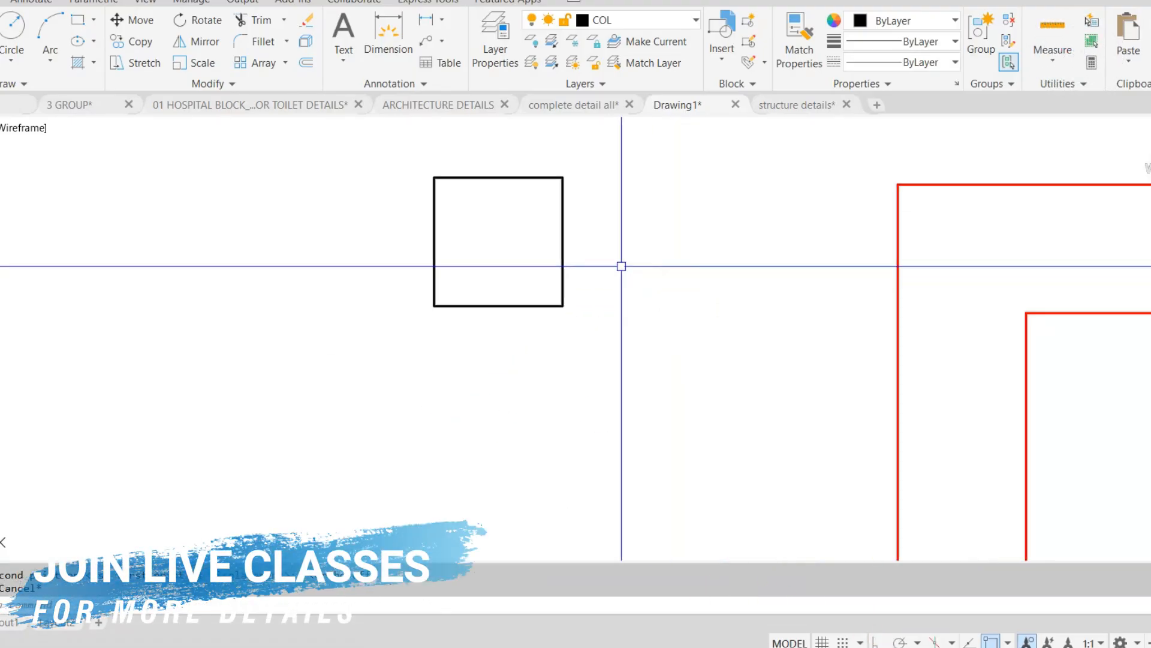
- Draw two diagonal lines joining the opposite corners of the column square
key(Escape)
text(l)
key(Return)
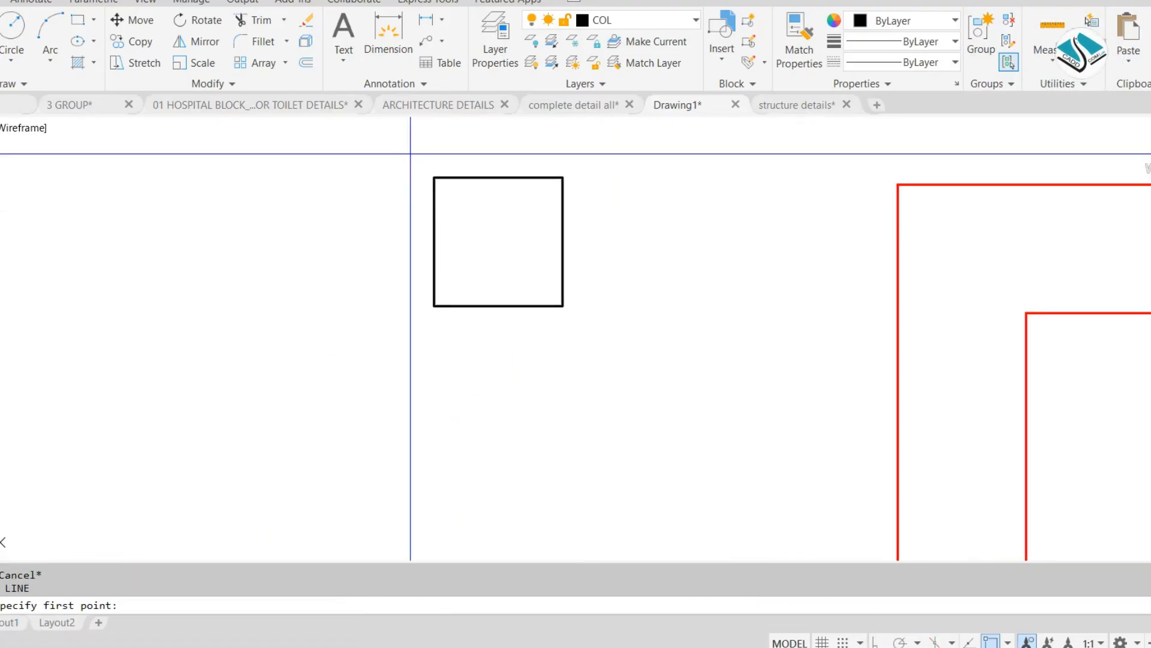
click(434, 178)
click(563, 306)
key(Escape)
key(Return)
click(563, 178)
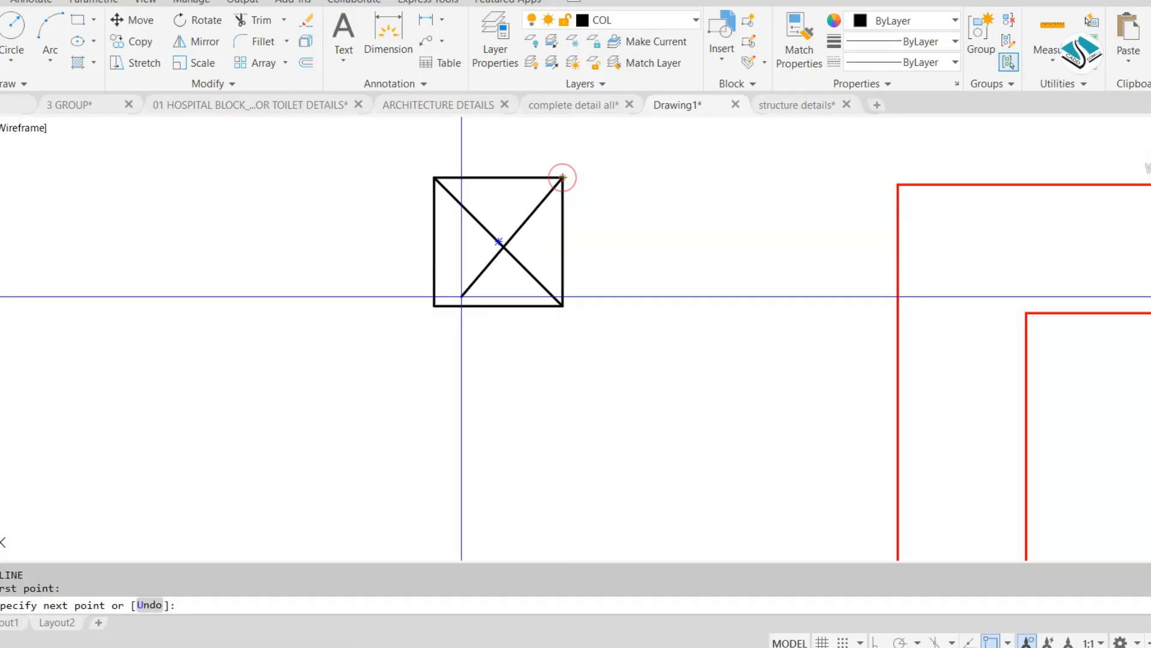
click(433, 306)
key(Escape)
key(Escape)
key(Escape)
- Start a gradient fill, add the line "13-gradient - gd enter" to the Notepad notes, and return to the drawing
text(gd)
key(Return)
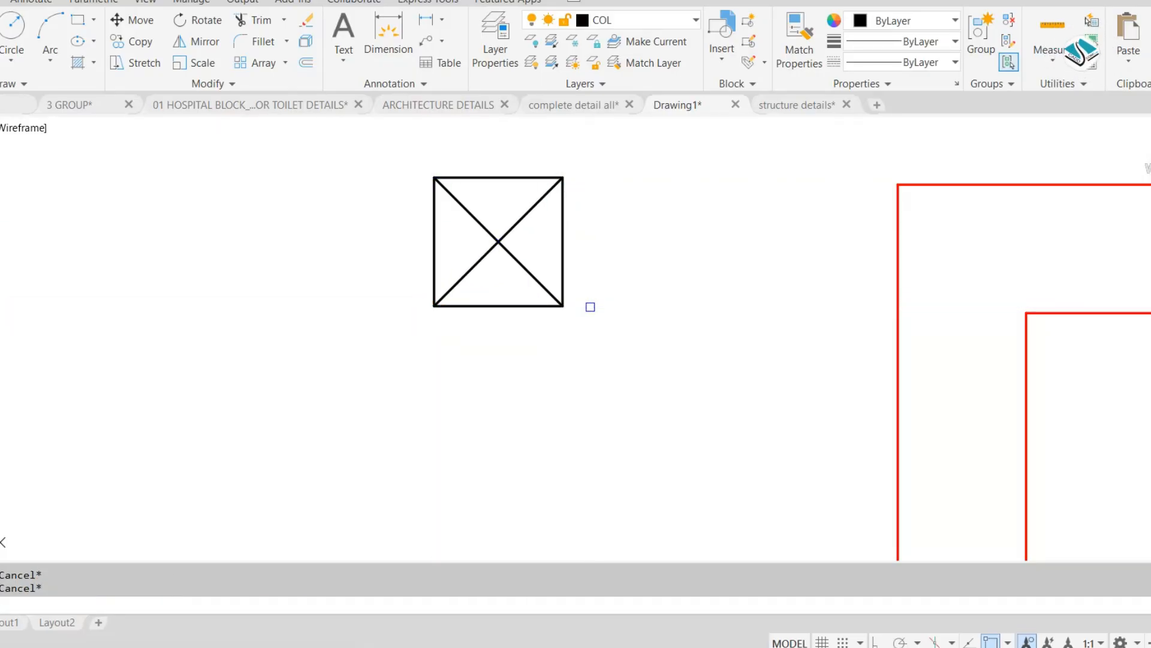
key(alt+Tab)
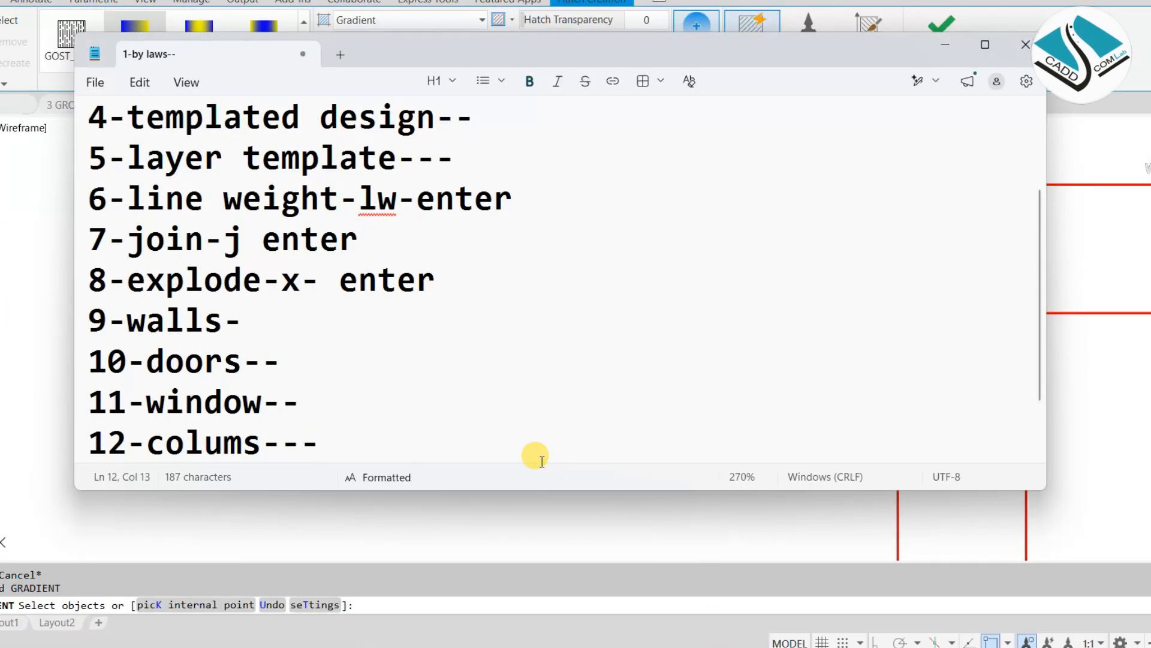
scroll(534, 455, down, 1)
text(gr)
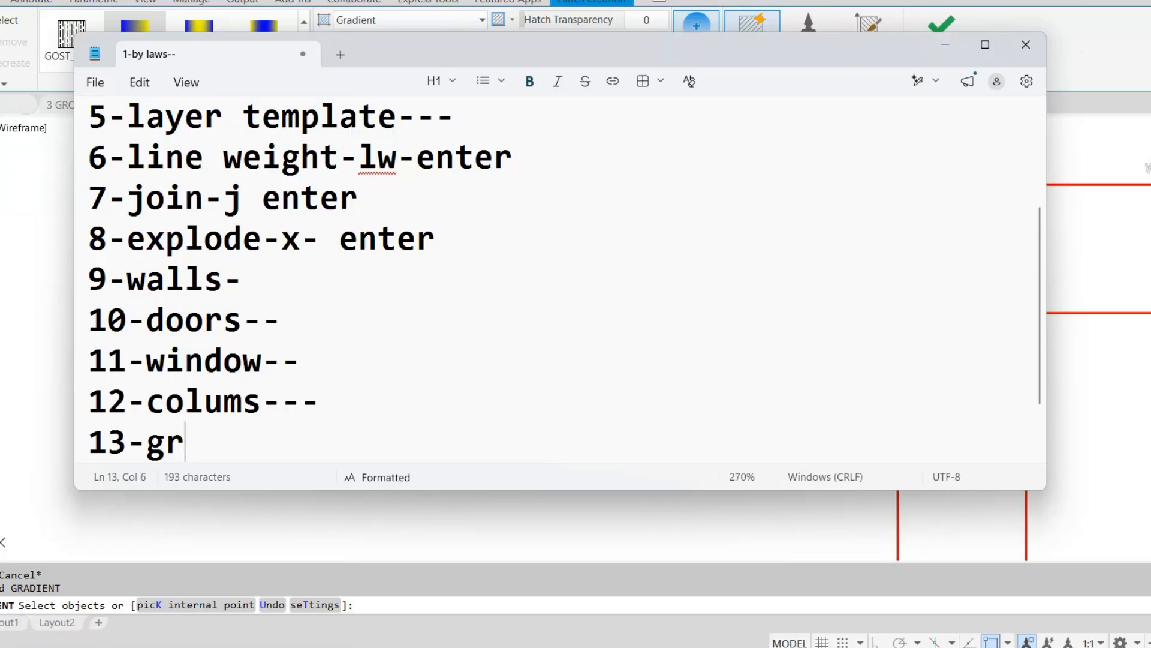
text(adient -)
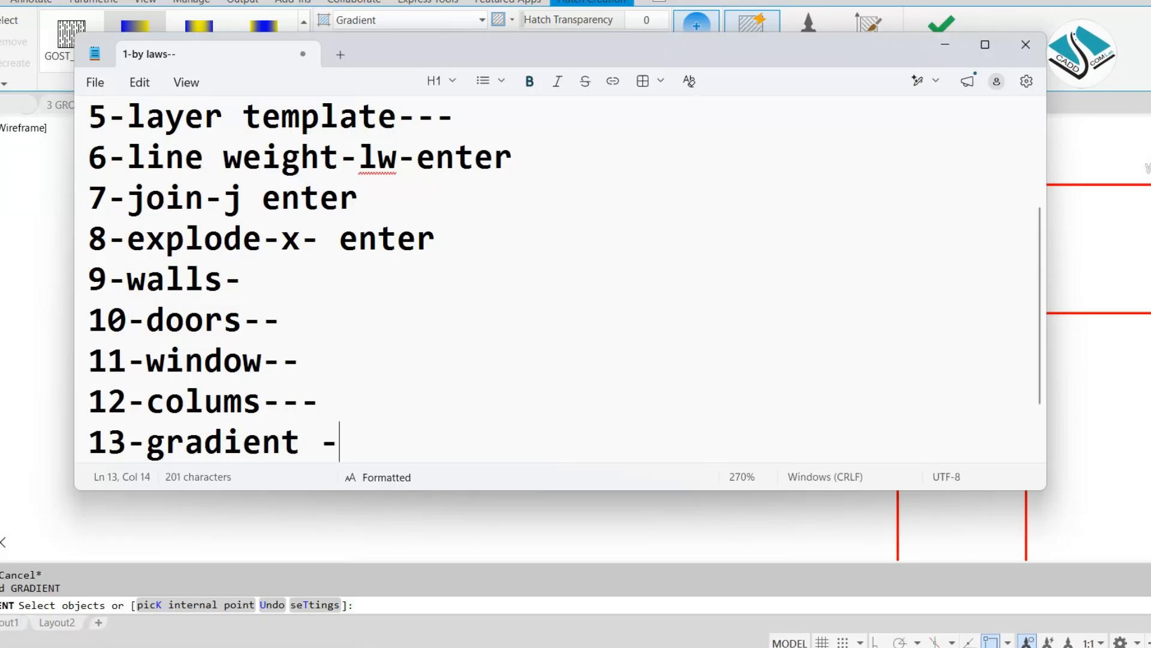
text( gd enter)
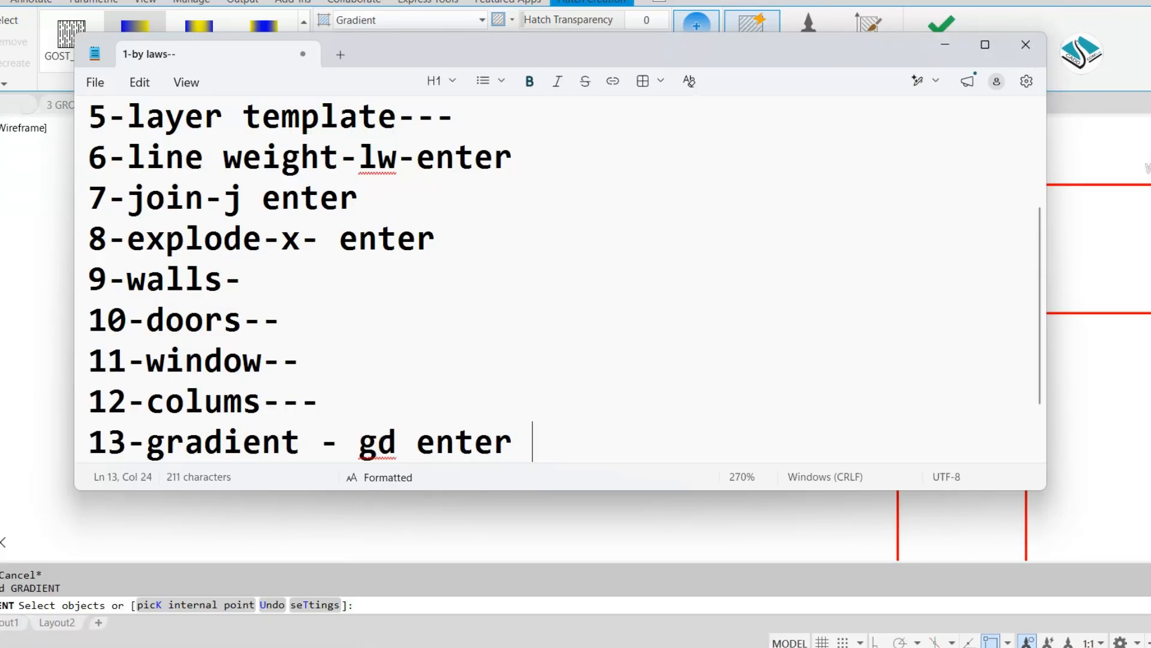
click(945, 45)
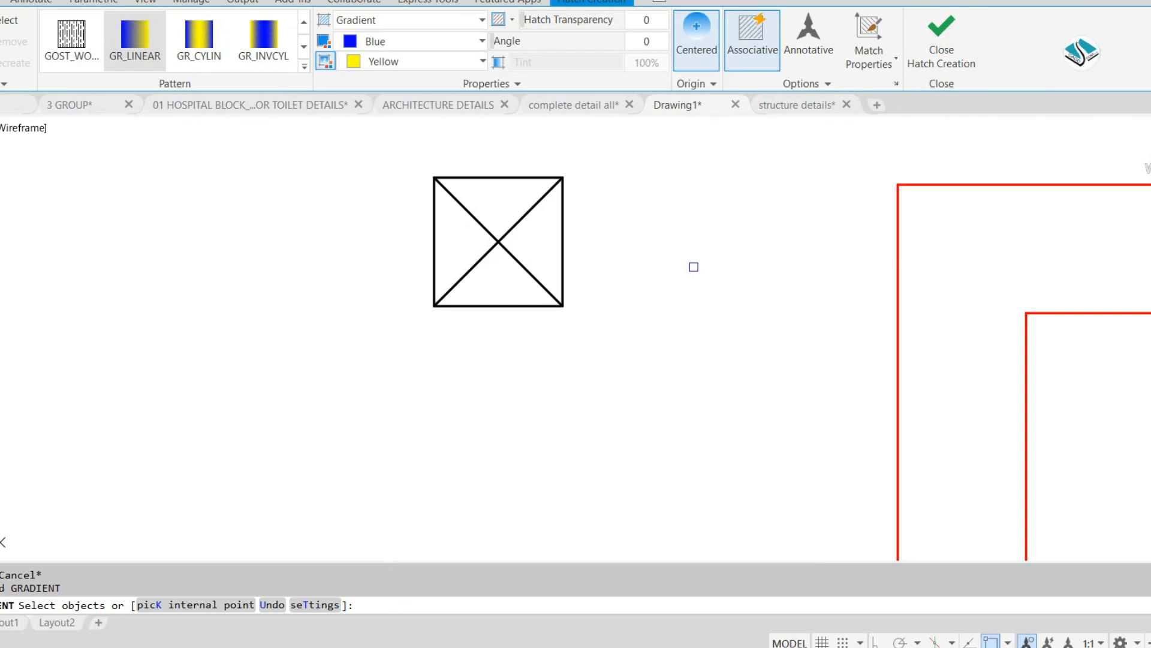
- Fill the column square with a GR_LINEAR gradient that has both colours set to Red
click(450, 42)
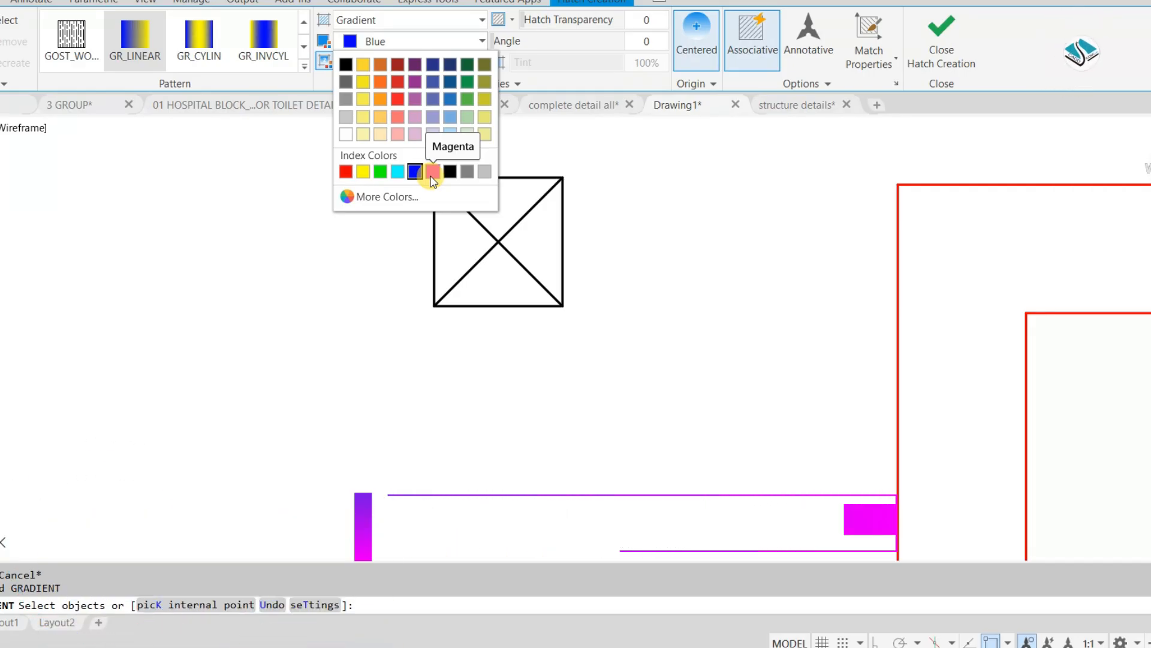
click(346, 173)
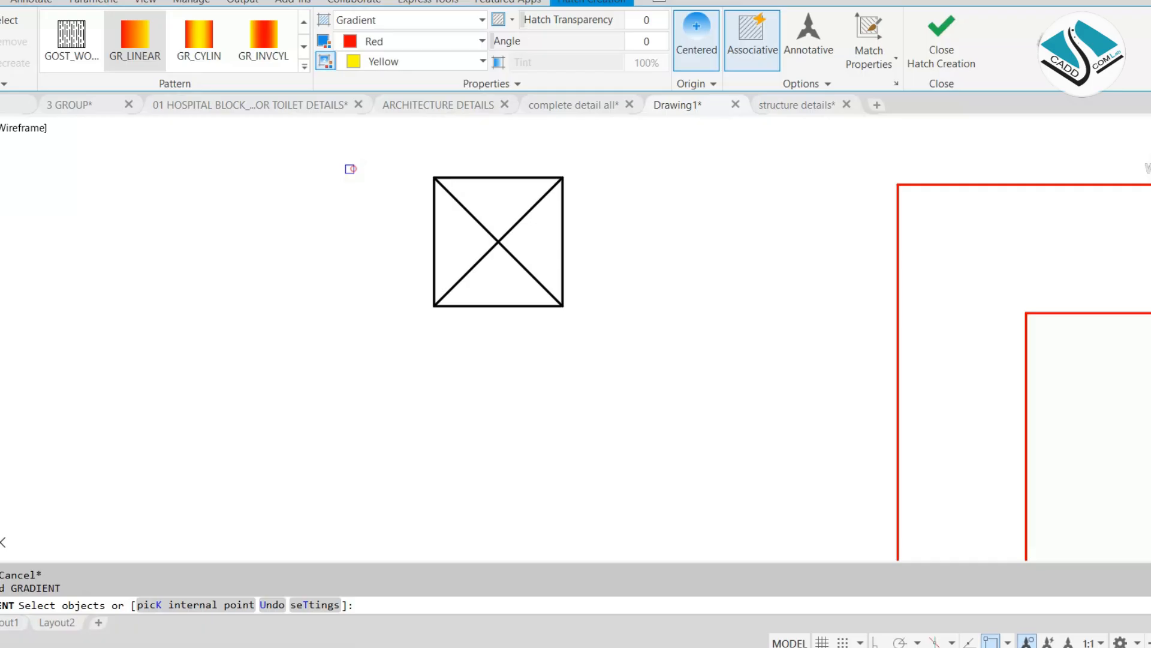
click(414, 62)
click(349, 191)
click(470, 178)
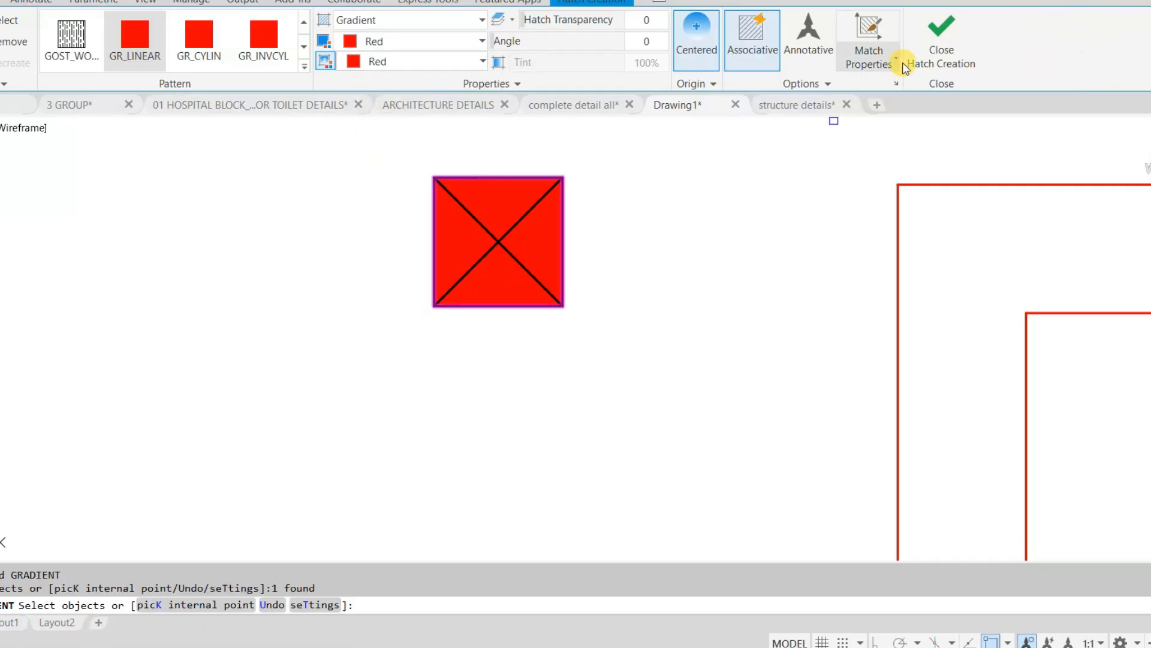
click(939, 36)
- Move the filled column by its corner onto the plan's upper-left outer wall corner, and undo the move
click(594, 207)
click(259, 303)
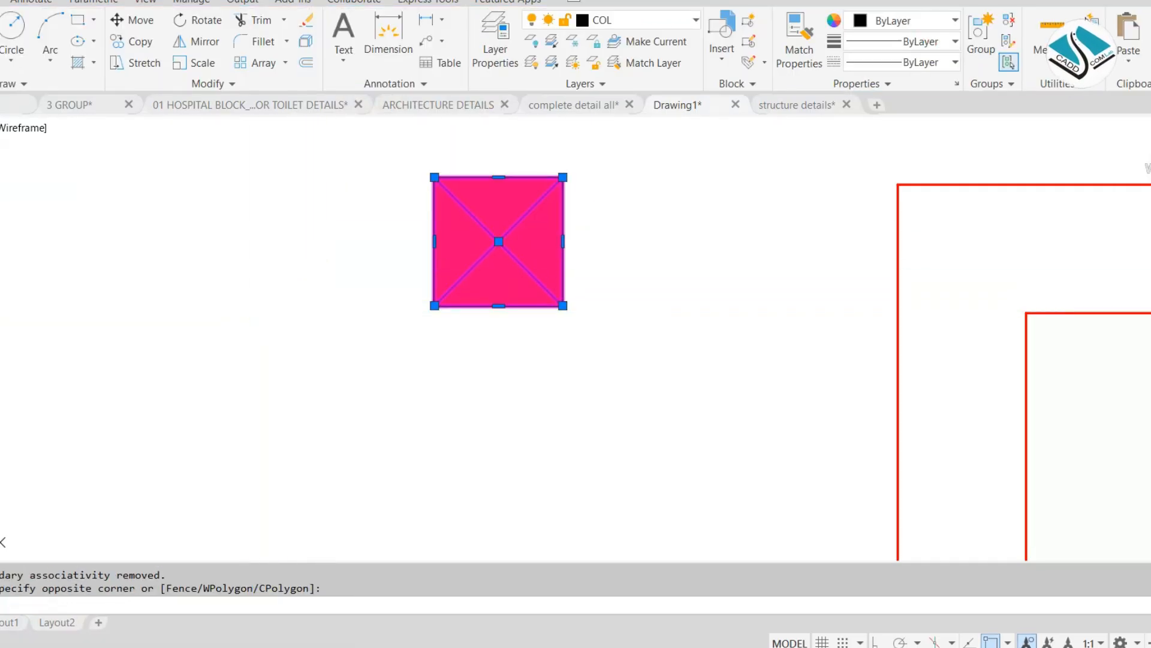
click(133, 19)
click(433, 176)
click(897, 184)
scroll(899, 186, down, 3)
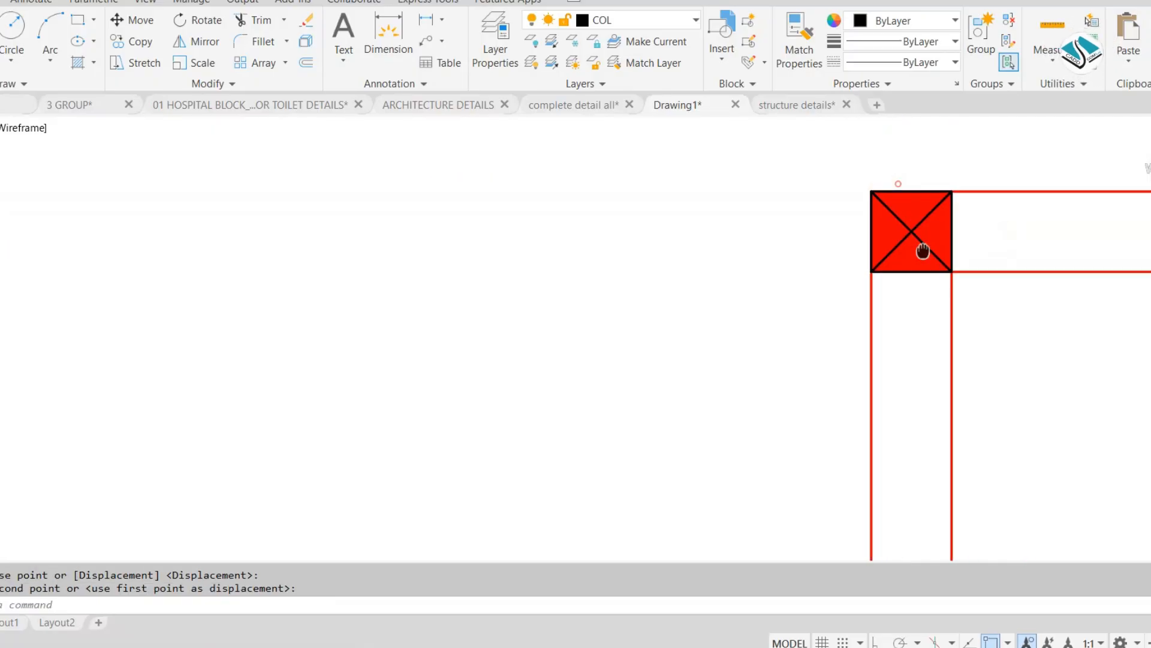
mouse_move(925, 249)
middle_down()
mouse_move(491, 301)
mouse_move(570, 372)
mouse_move(525, 339)
middle_up()
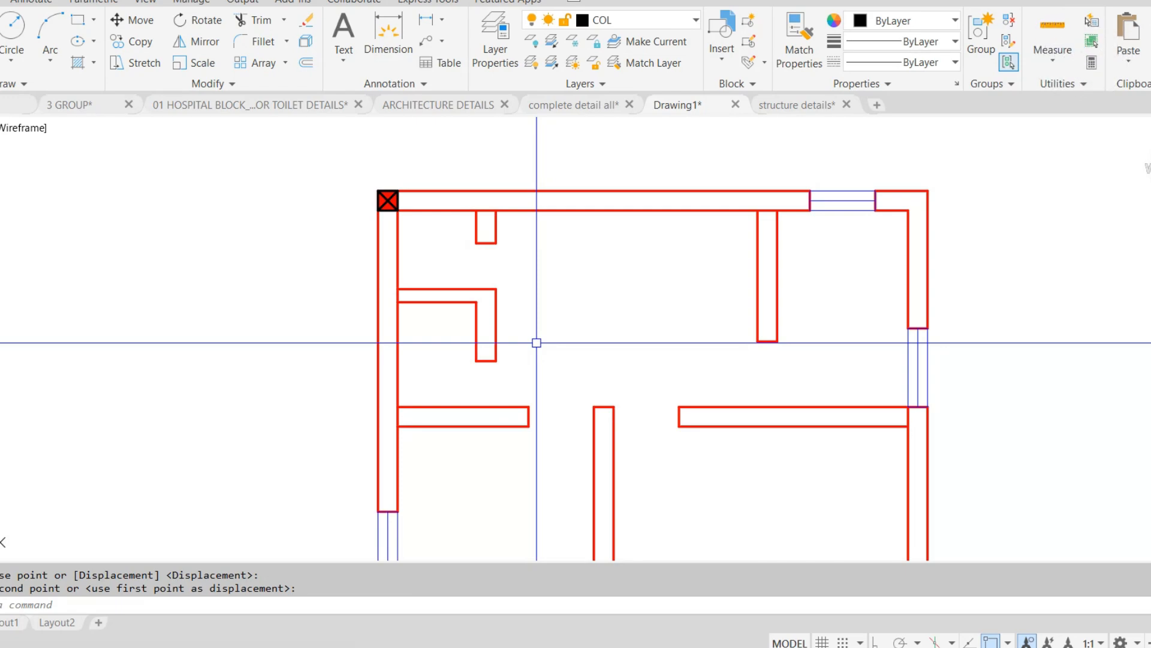
key(ctrl+z)
key(ctrl+z)
- Change both gradient colours of the column fill to Magenta
click(537, 321)
click(515, 294)
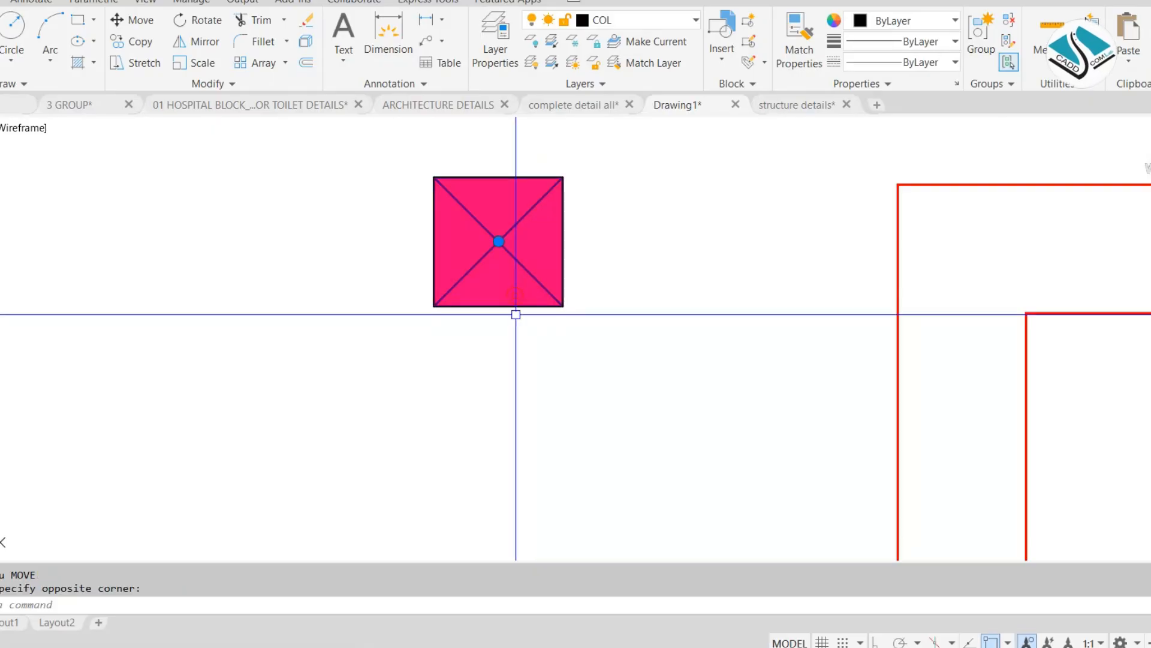
click(421, 41)
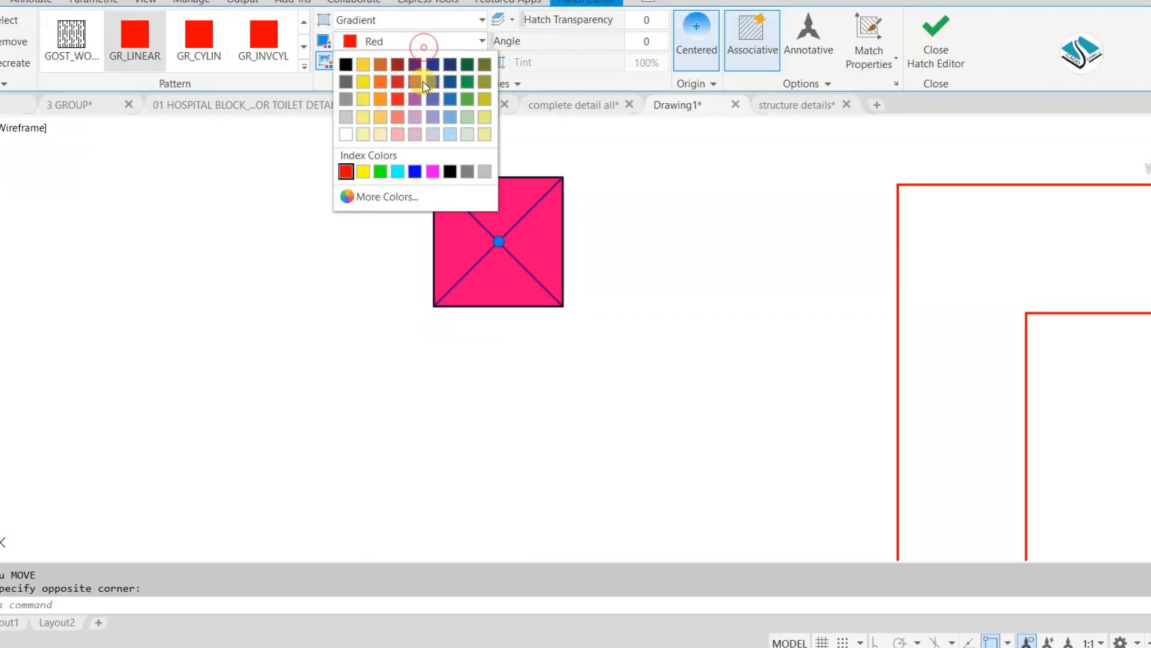
click(433, 173)
click(442, 64)
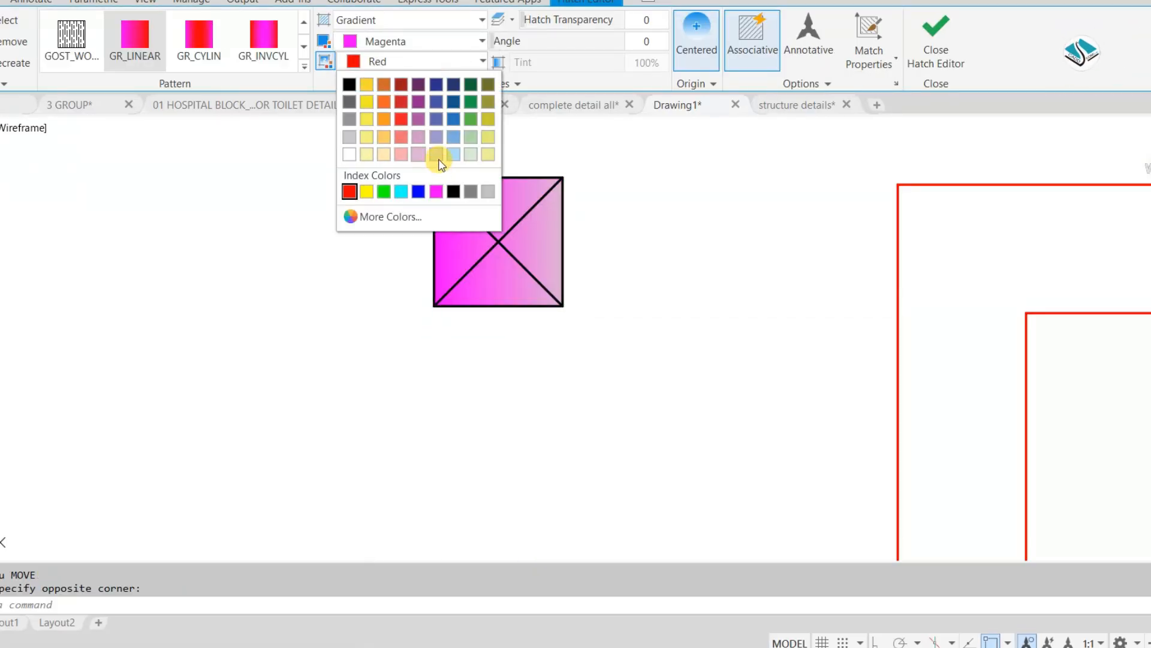
click(435, 192)
click(917, 57)
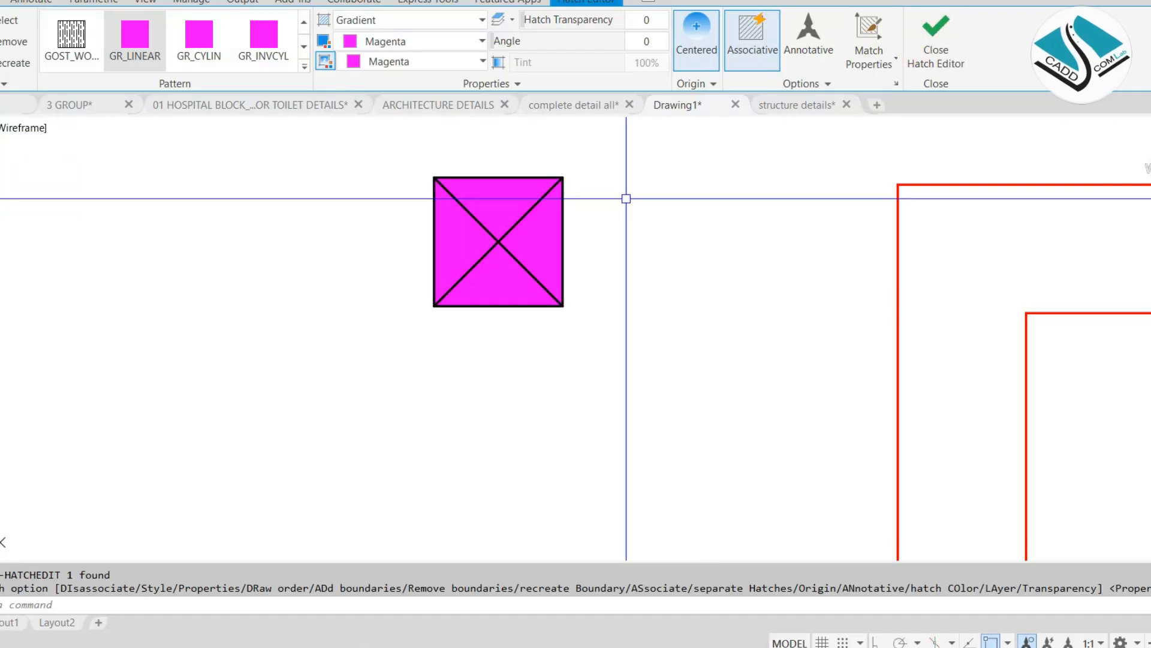
- Open the "complete detail all" drawing and turn on the lineweight display
scroll(455, 259, down, 4)
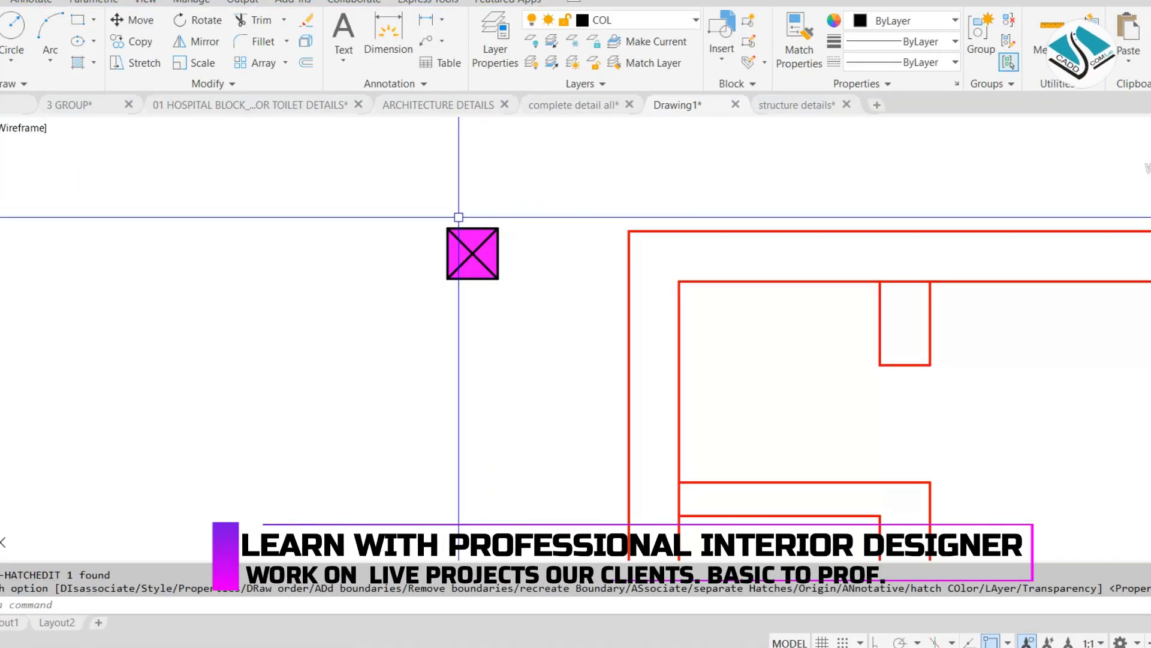
click(566, 105)
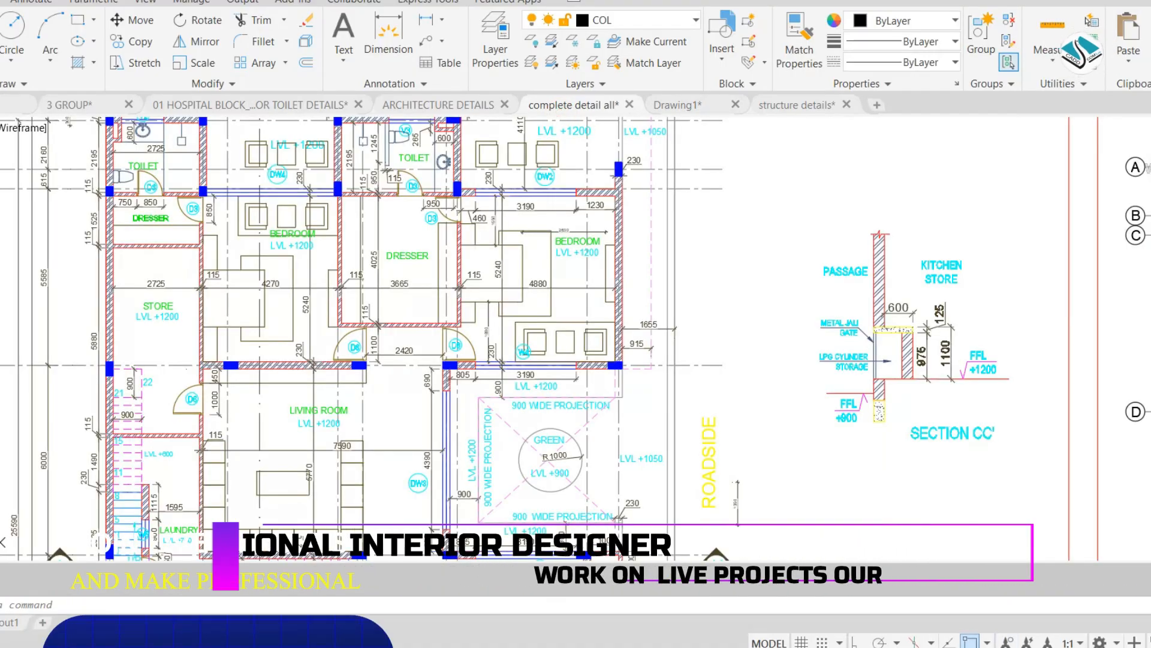
scroll(571, 214, up, 3)
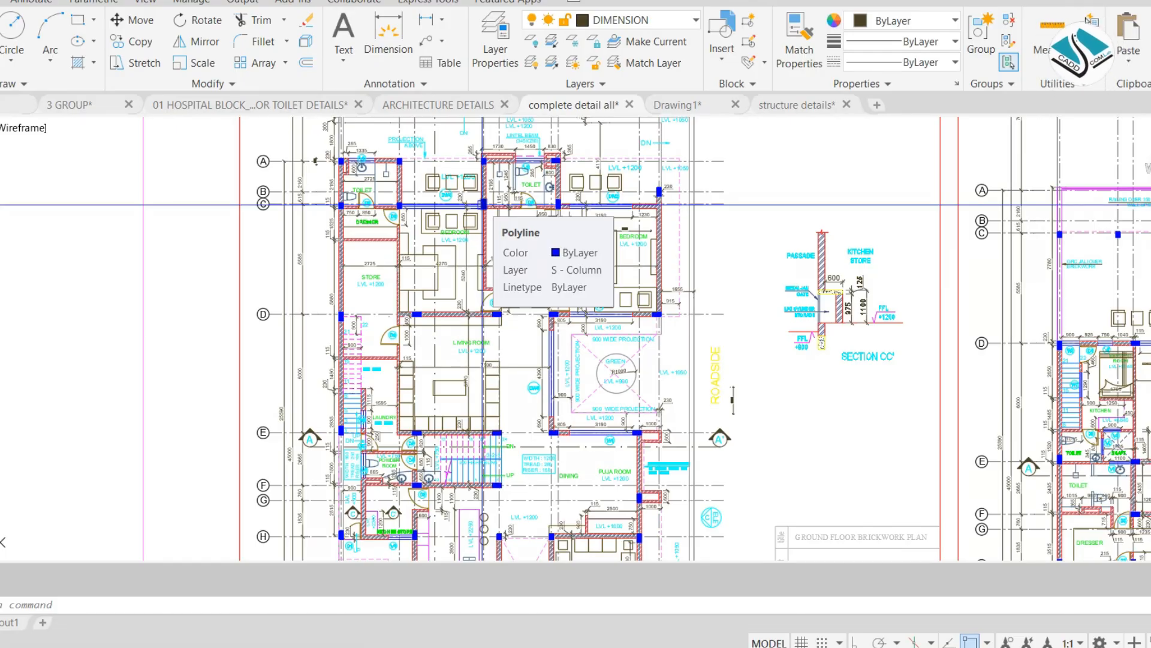
text(lw)
key(Return)
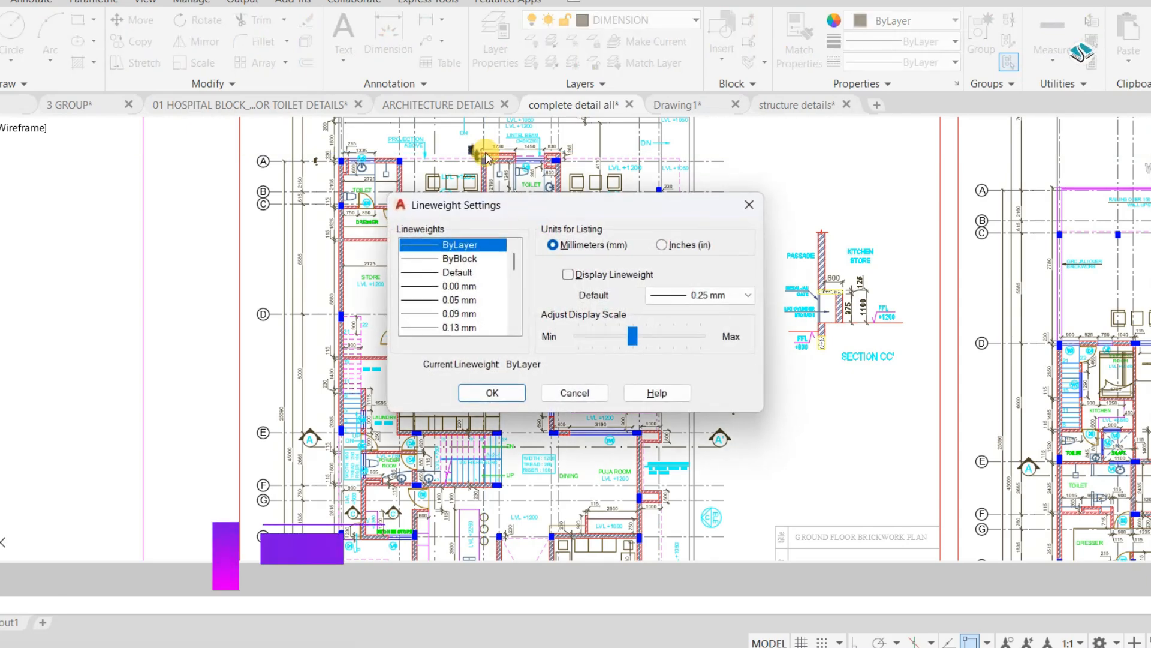
click(597, 274)
click(493, 393)
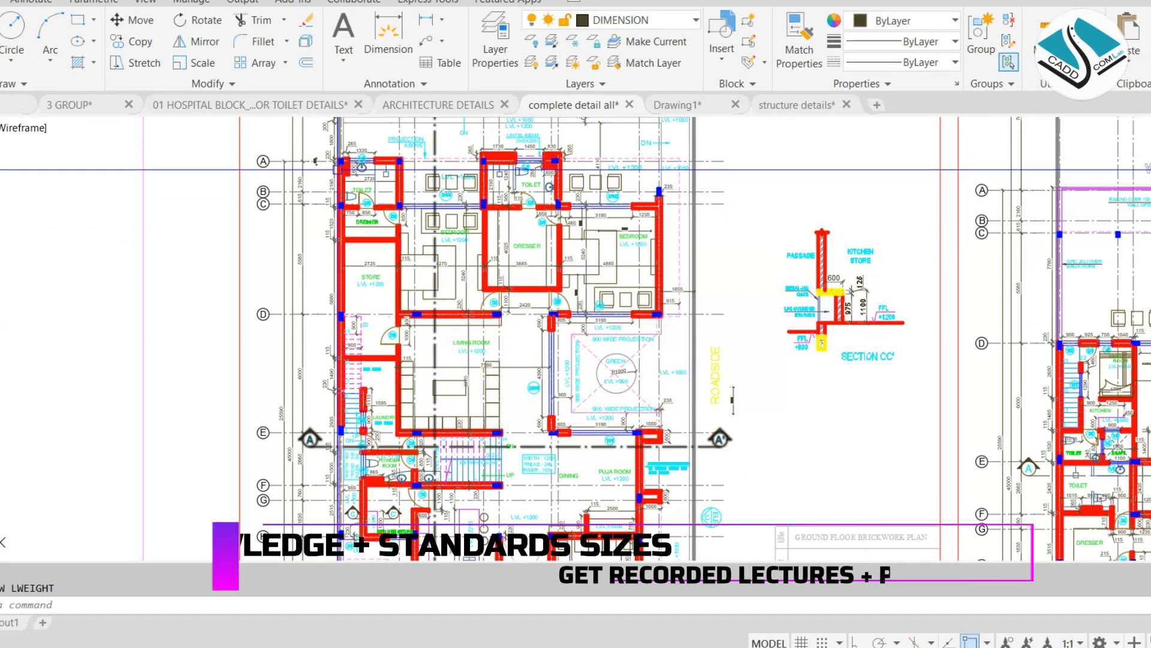
- Examine the columns, walls and window lines around the bedrooms, dressers and store in the ground floor plan
scroll(384, 156, up, 3)
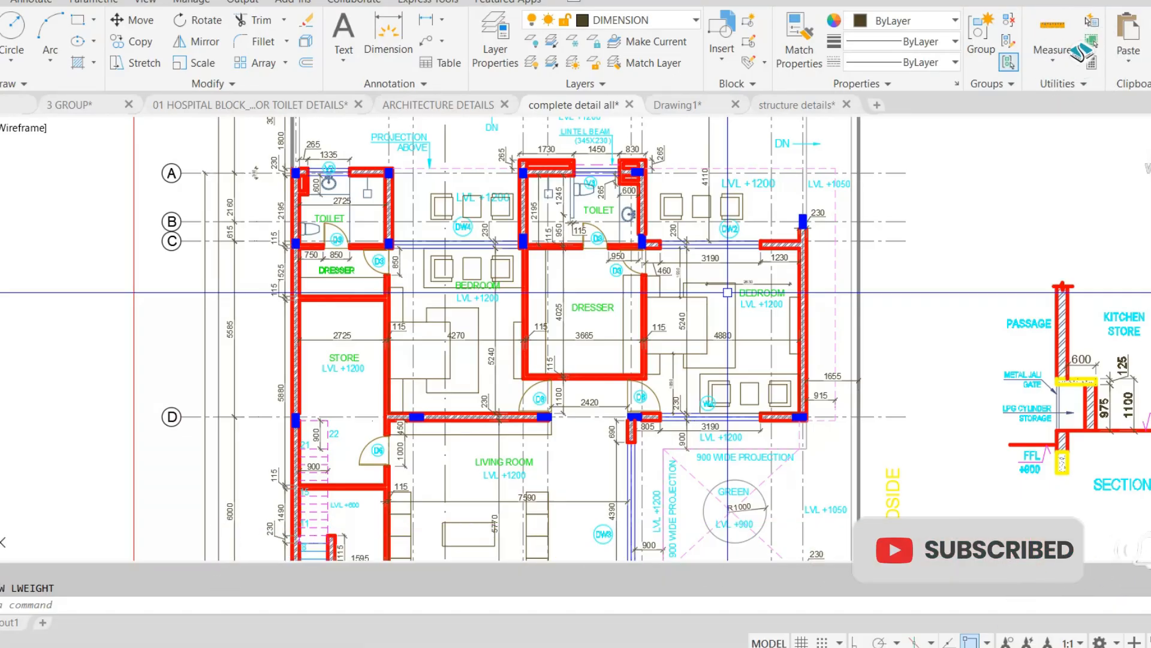
scroll(420, 240, up, 5)
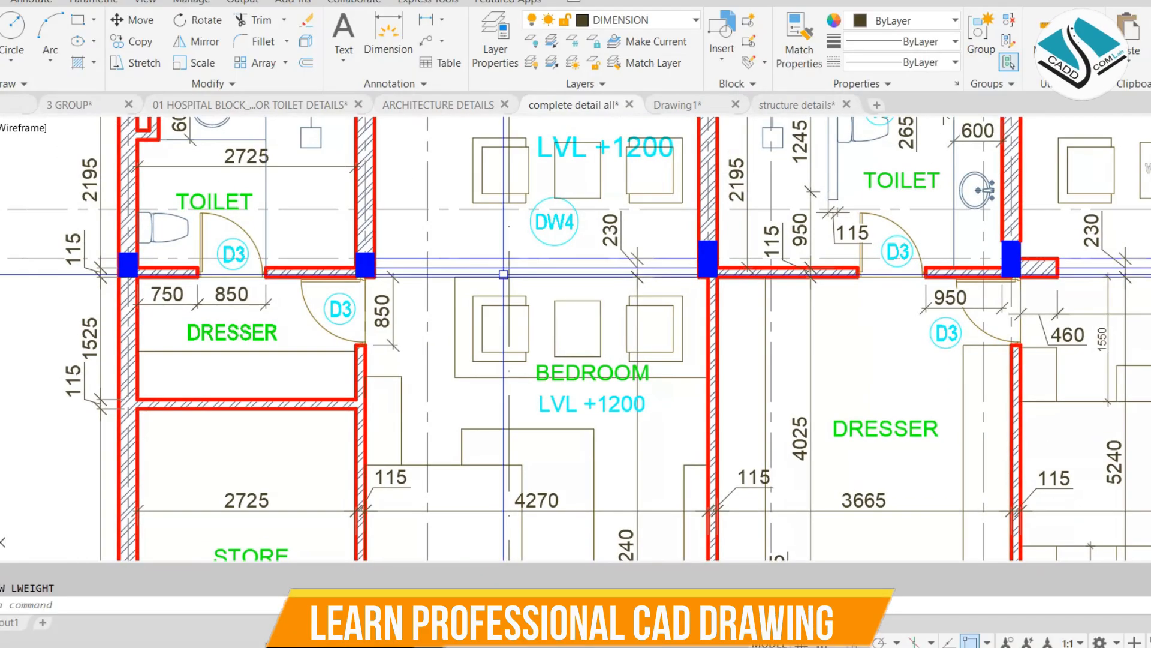
mouse_move(503, 274)
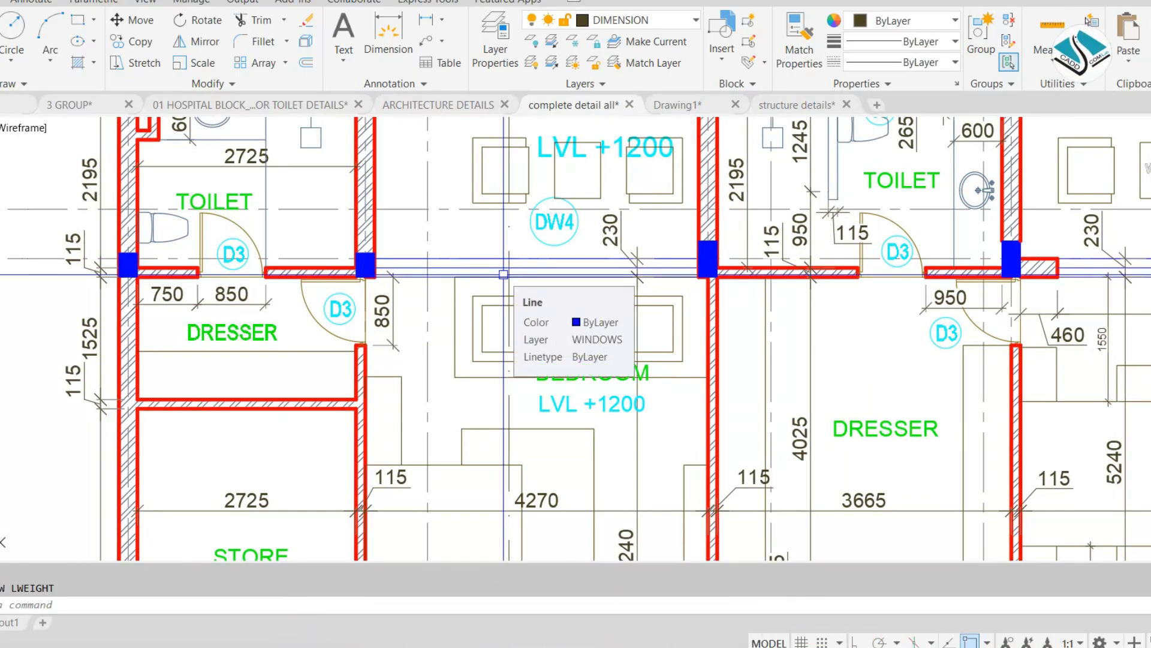
scroll(290, 279, down, 2)
middle_drag(506, 362, 500, 287)
middle_drag(863, 329, 790, 291)
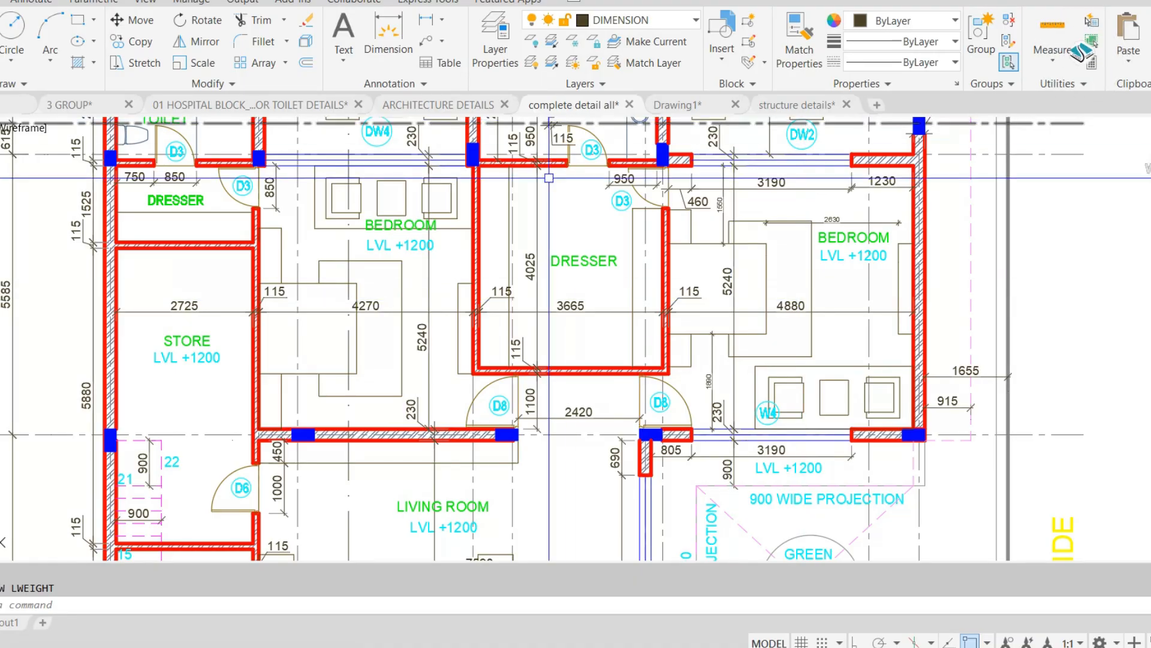
scroll(523, 185, down, 2)
- Return to the Drawing1 floor plan and inspect the magenta column's fill as a separate object
click(681, 105)
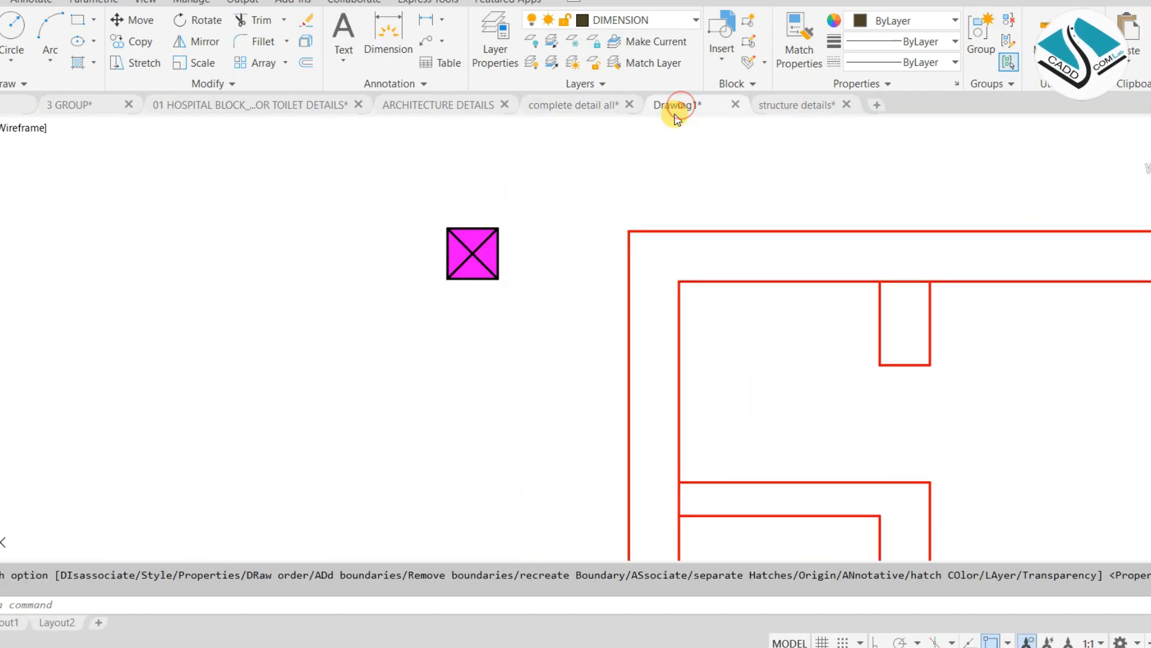
scroll(499, 239, up, 6)
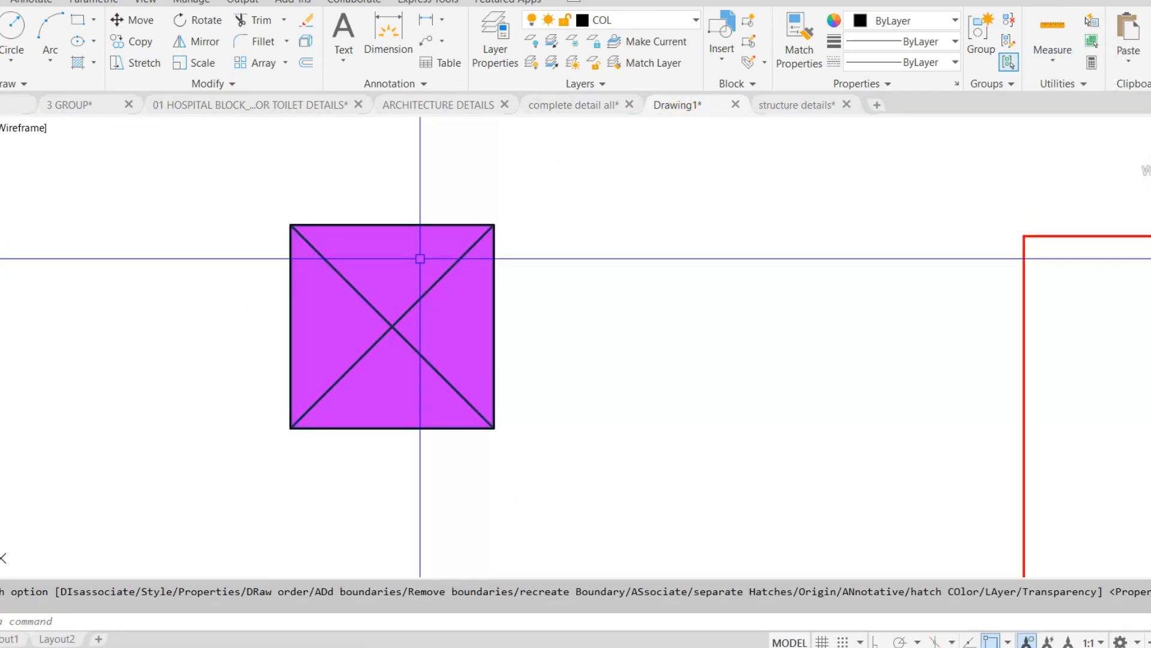
click(405, 270)
scroll(530, 279, down, 2)
key(Escape)
key(Escape)
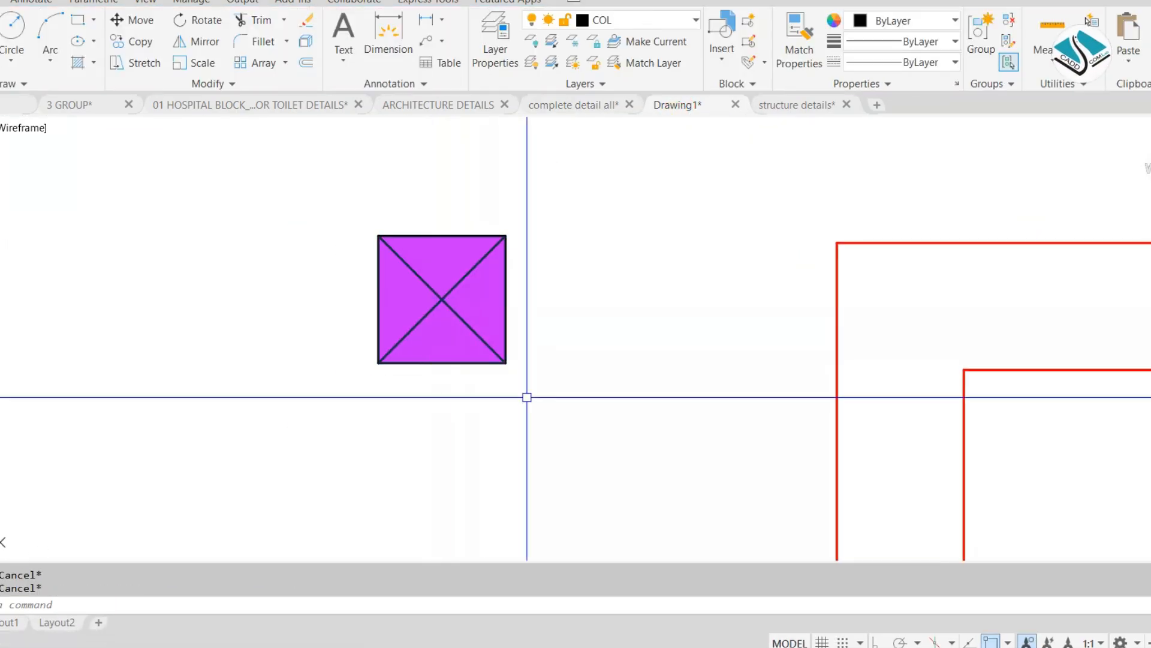
- Add the line "14-block-b enter" to the command notes and return to the drawing
key(alt+Tab)
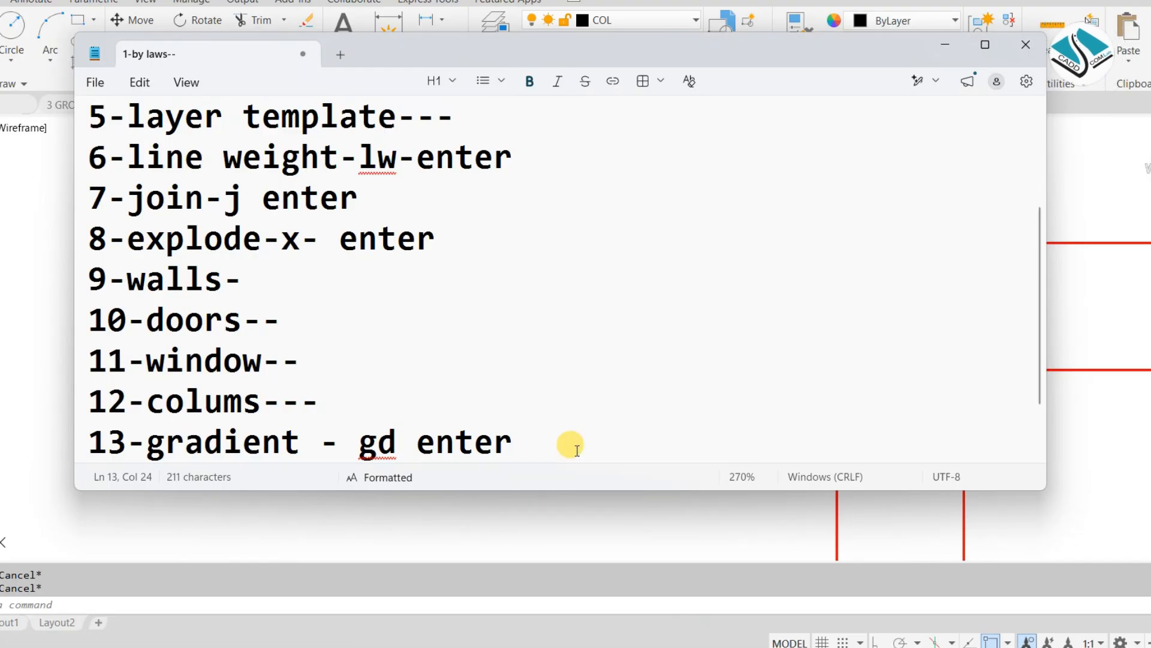
key(Return)
text(14-bl)
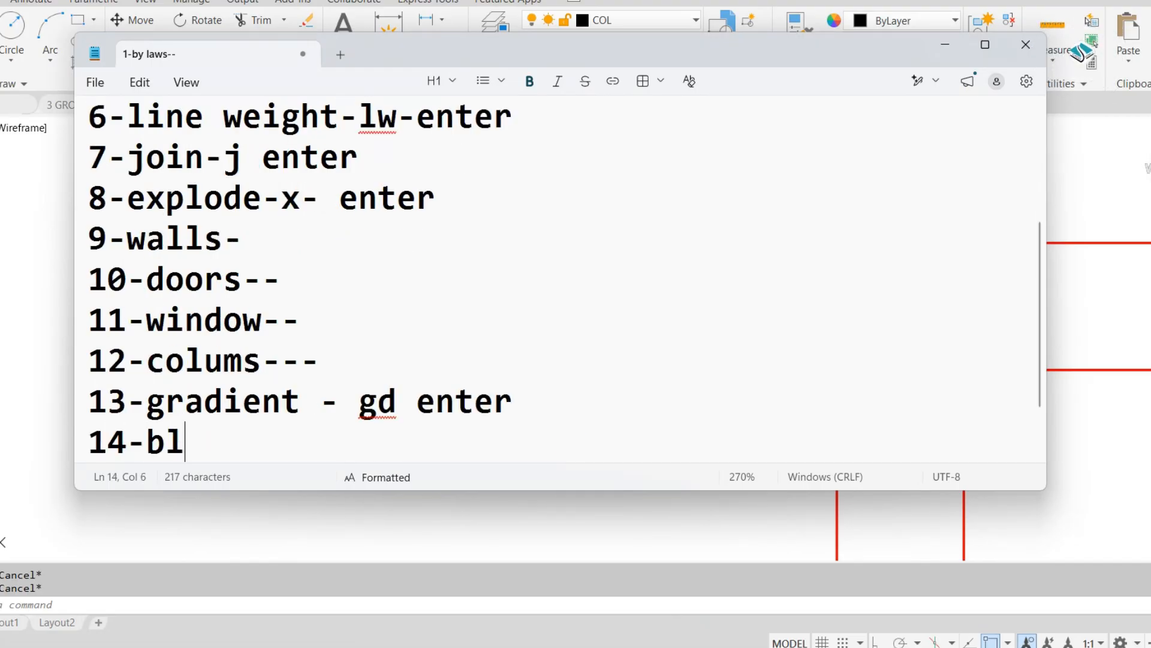
text(ock-b net)
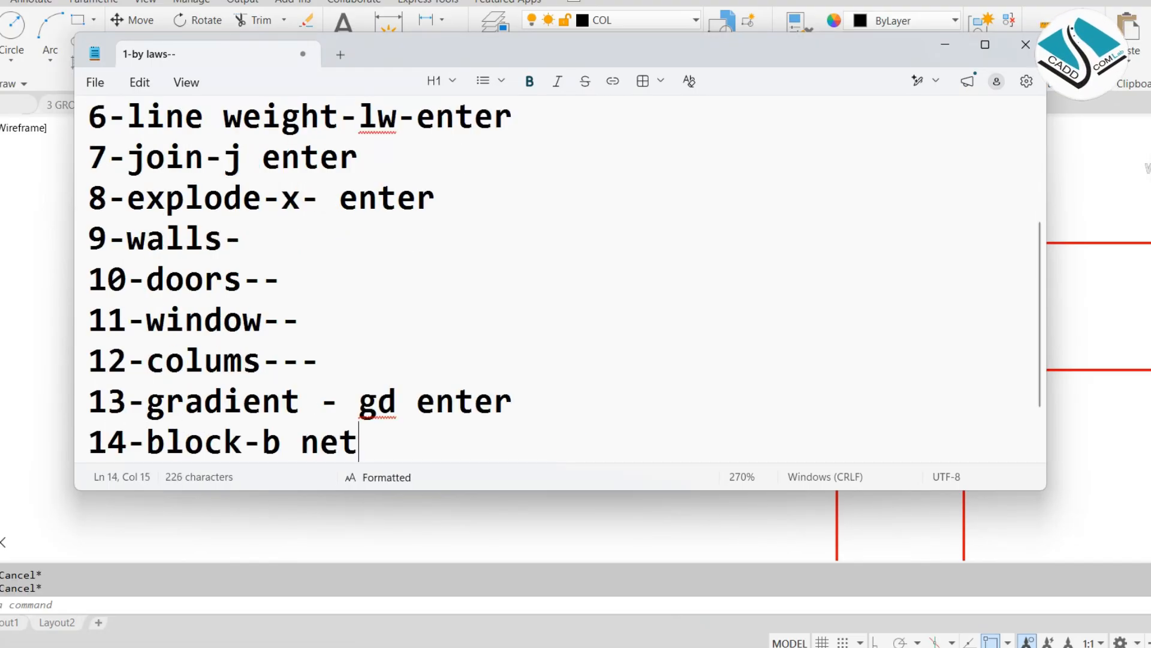
text(er)
key(BackSpace)
key(BackSpace)
key(BackSpace)
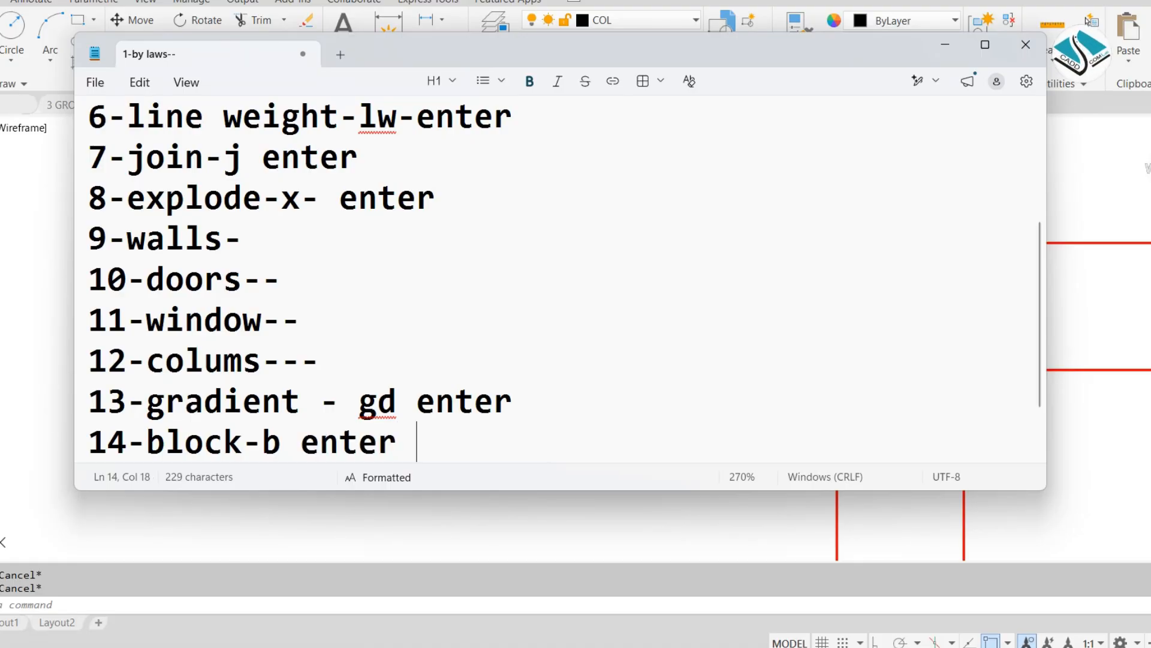
click(945, 45)
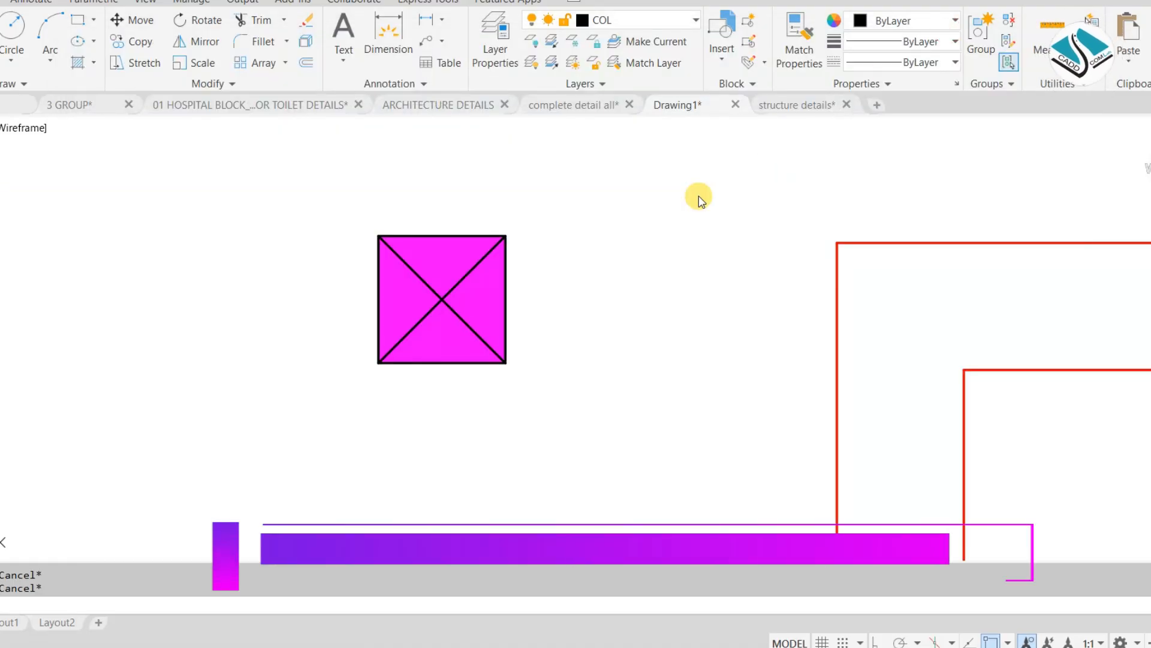
- Define the filled column symbol as a block named "colum" with its base point at the centre of the cross
text(b)
key(Return)
text(co)
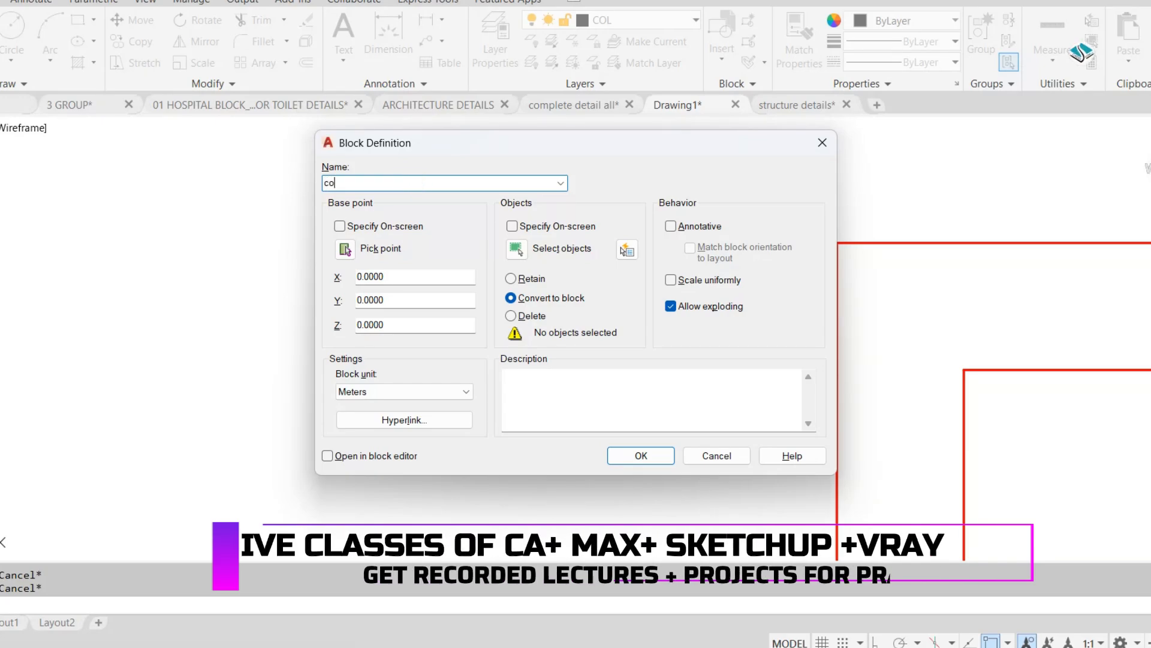
text(lum)
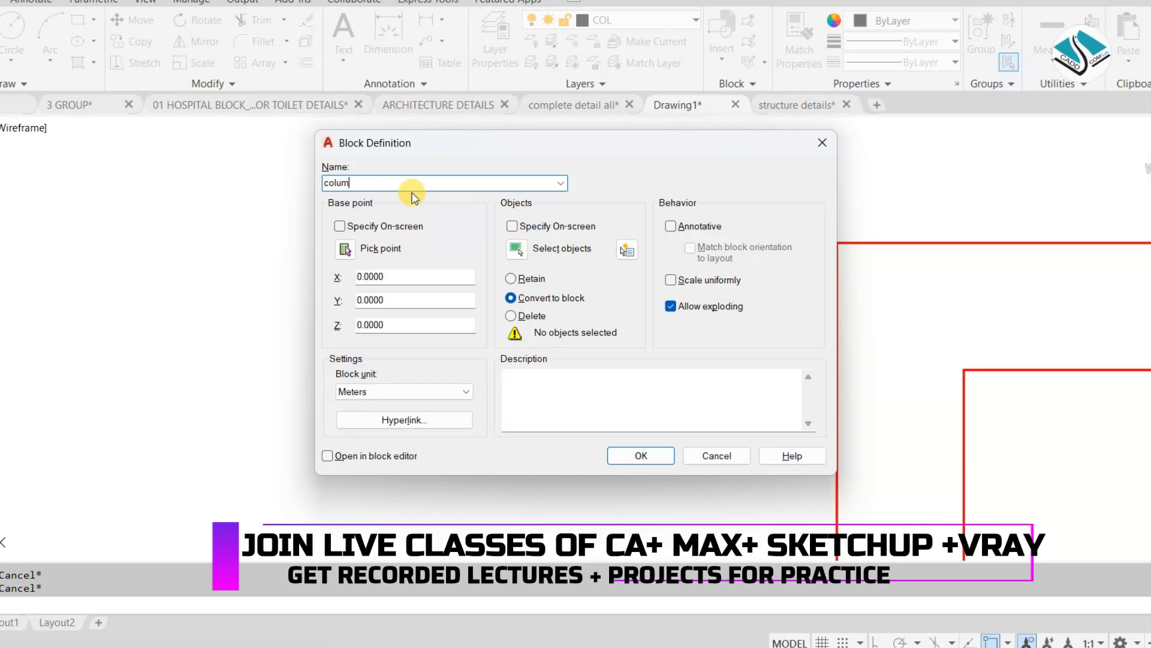
click(516, 248)
click(536, 198)
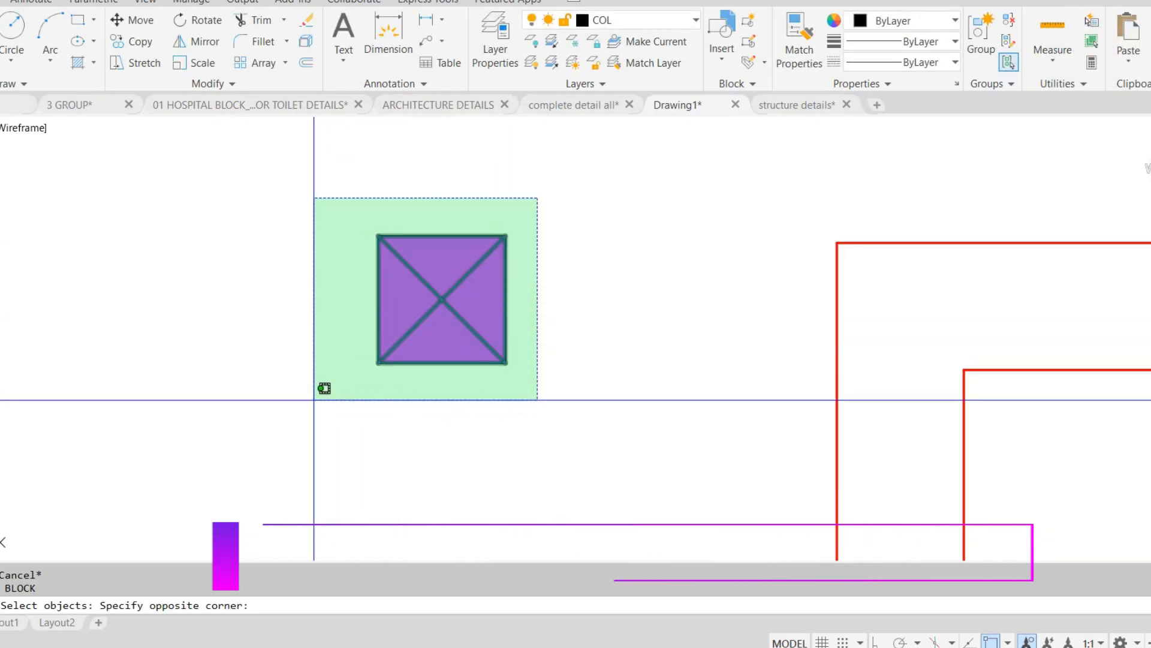
click(313, 399)
key(Return)
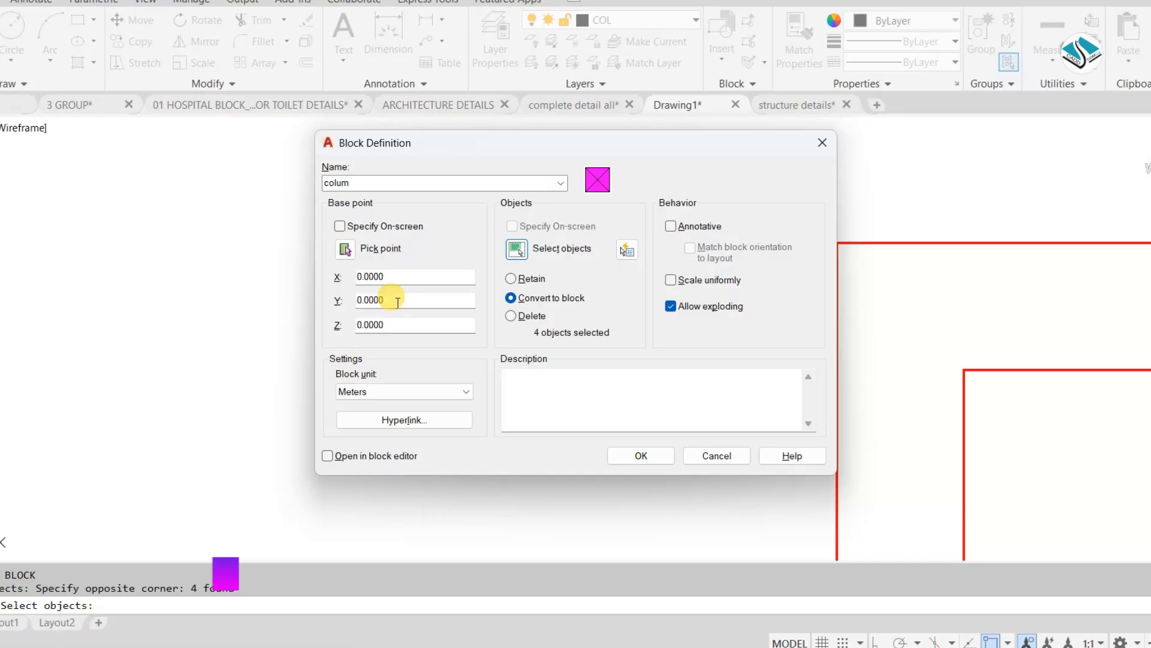
click(350, 251)
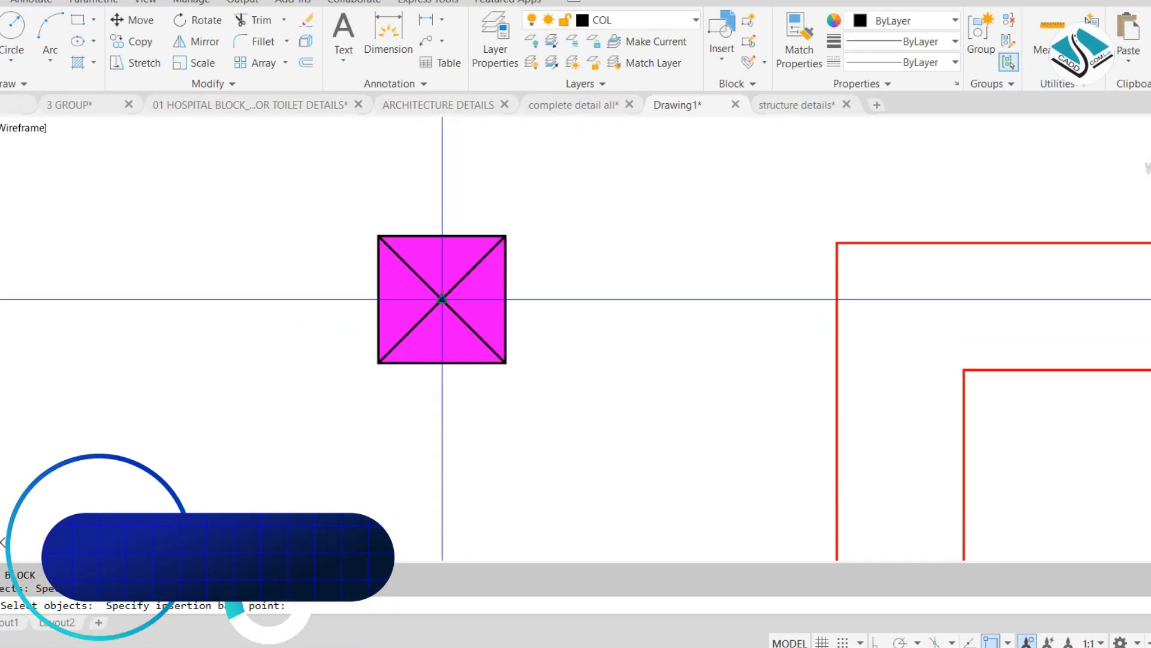
click(441, 299)
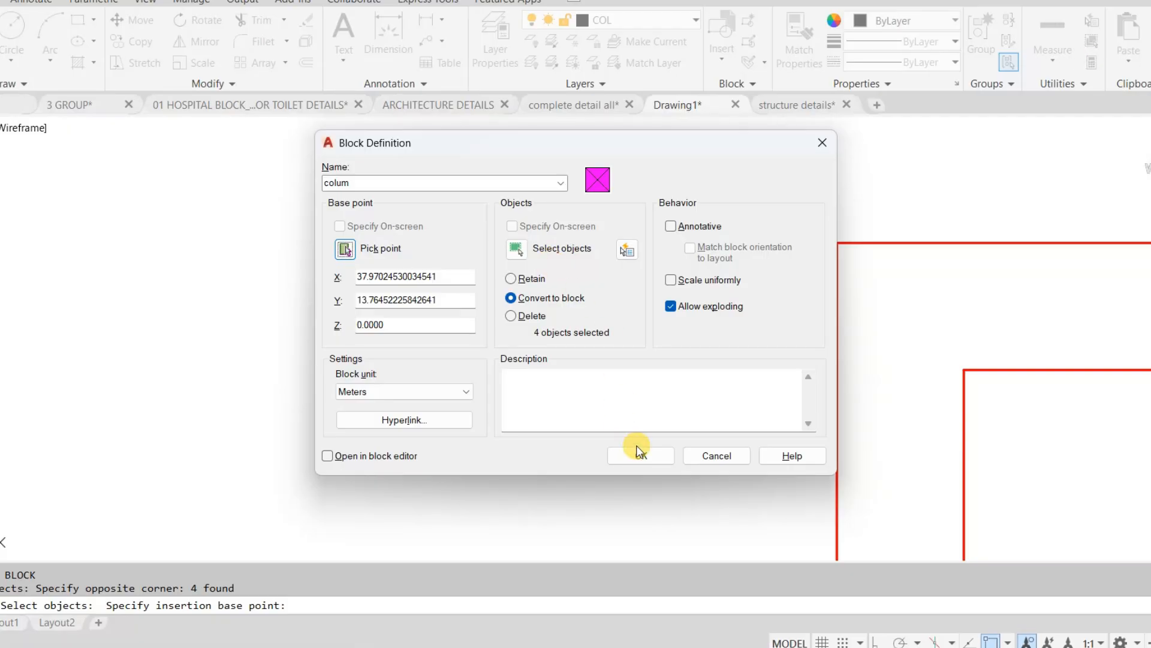
click(656, 455)
- Move the column block by its upper-left corner onto the upper-left outer corner of the floor plan walls
click(552, 307)
click(337, 370)
text(m)
key(Return)
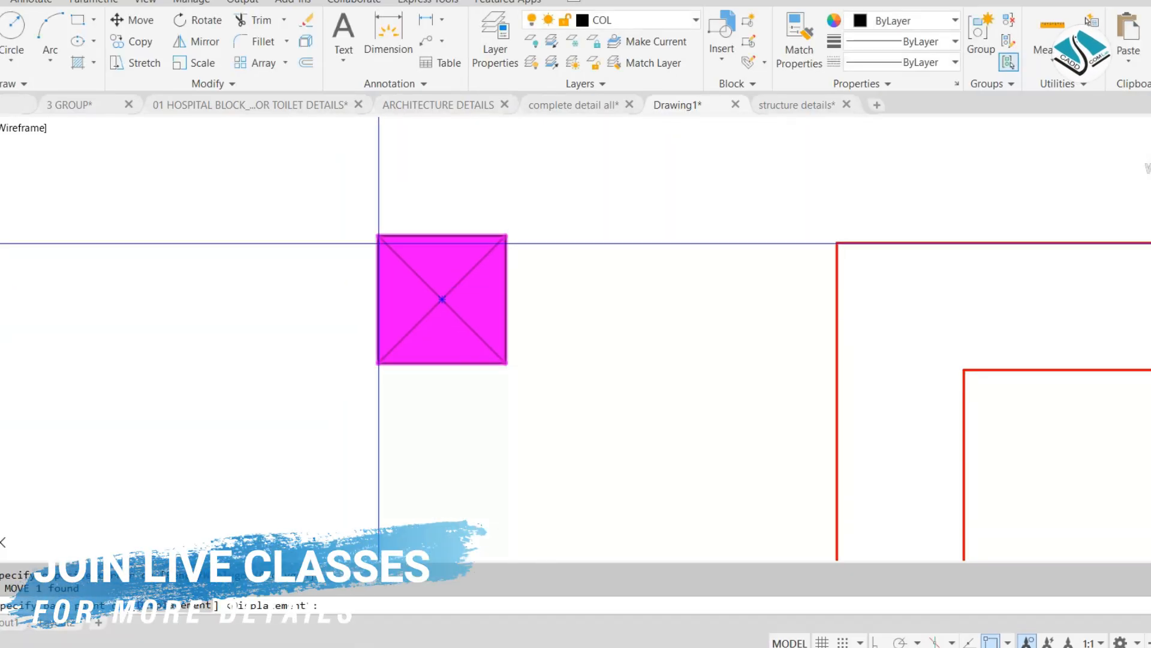
click(379, 238)
click(837, 243)
scroll(839, 246, down, 5)
middle_drag(888, 284, 324, 267)
scroll(318, 264, down, 2)
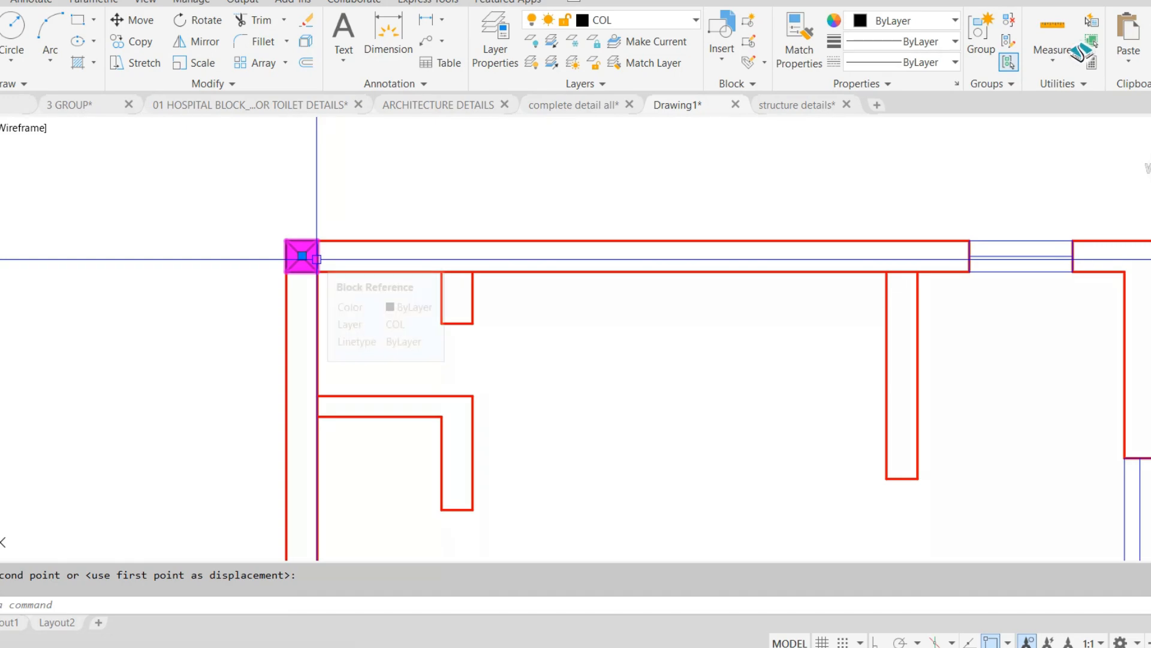
- Copy the column from its upper-right corner to the plan's upper-right corner and the right wall's junction below the window
scroll(317, 259, down, 4)
scroll(317, 259, up, 2)
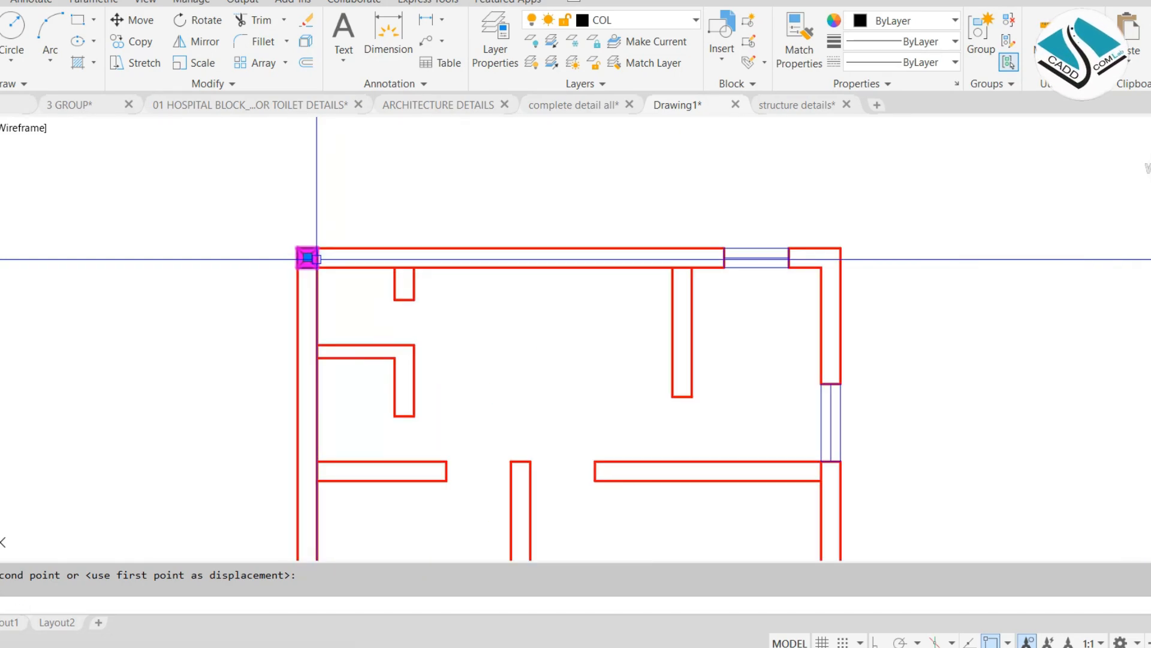
text(co)
key(space)
click(317, 247)
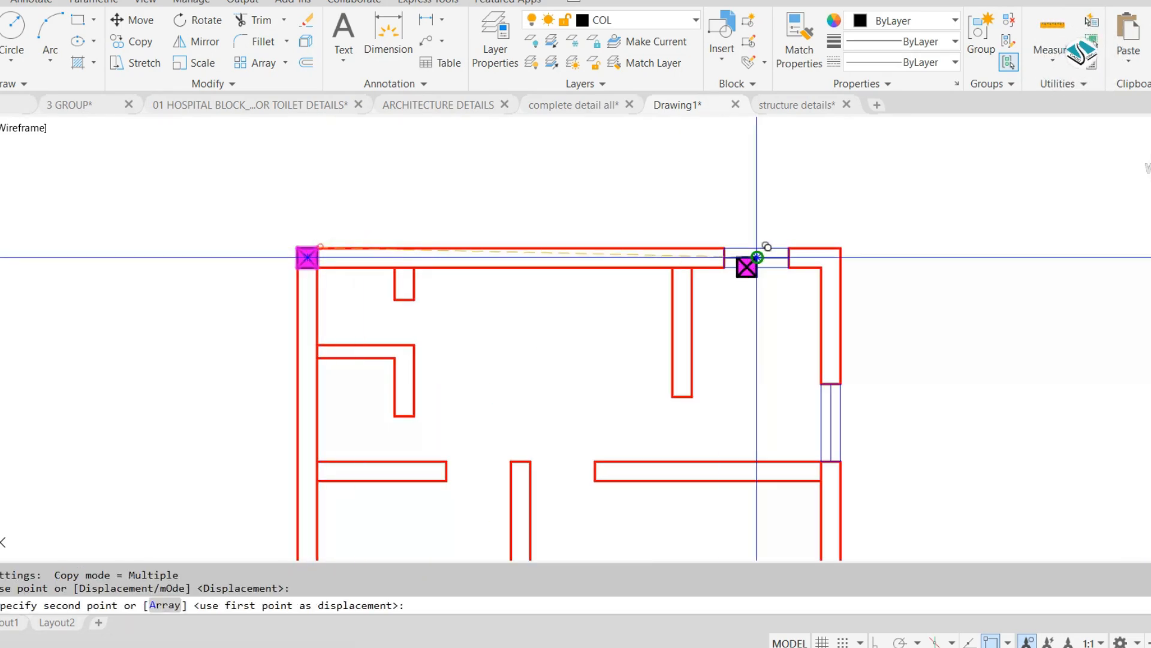
click(840, 248)
scroll(815, 383, up, 2)
click(844, 349)
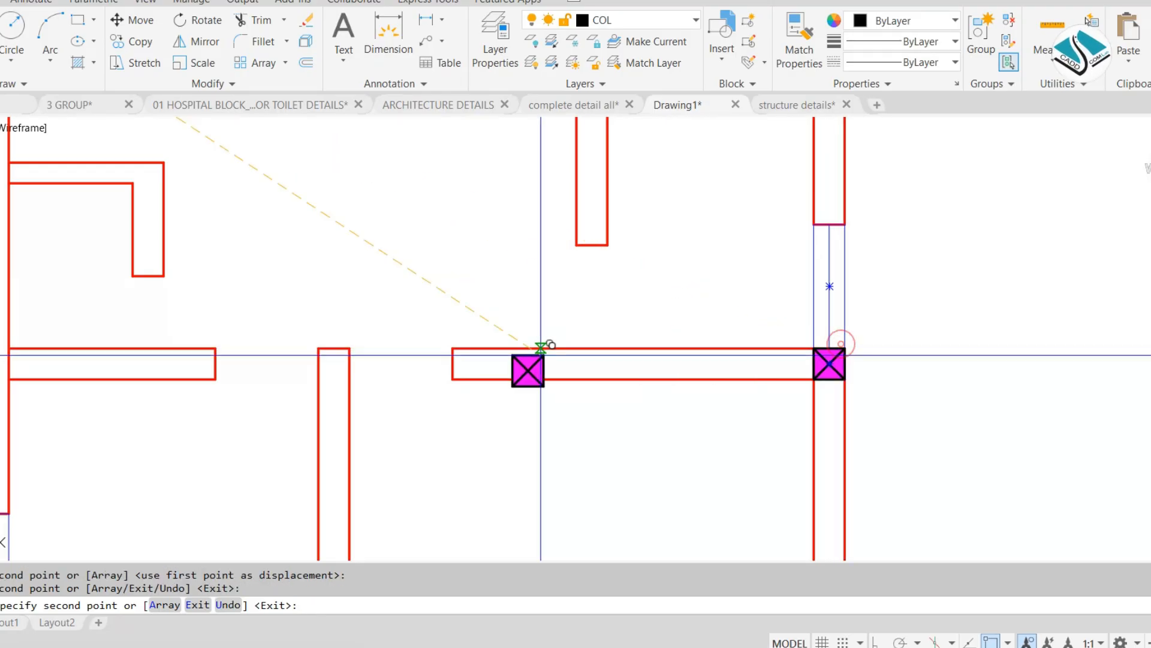
- Place further column copies at the left wall's middle junction and at the plan's lower-left and lower-right corners
scroll(504, 348, down, 2)
scroll(420, 357, up, 2)
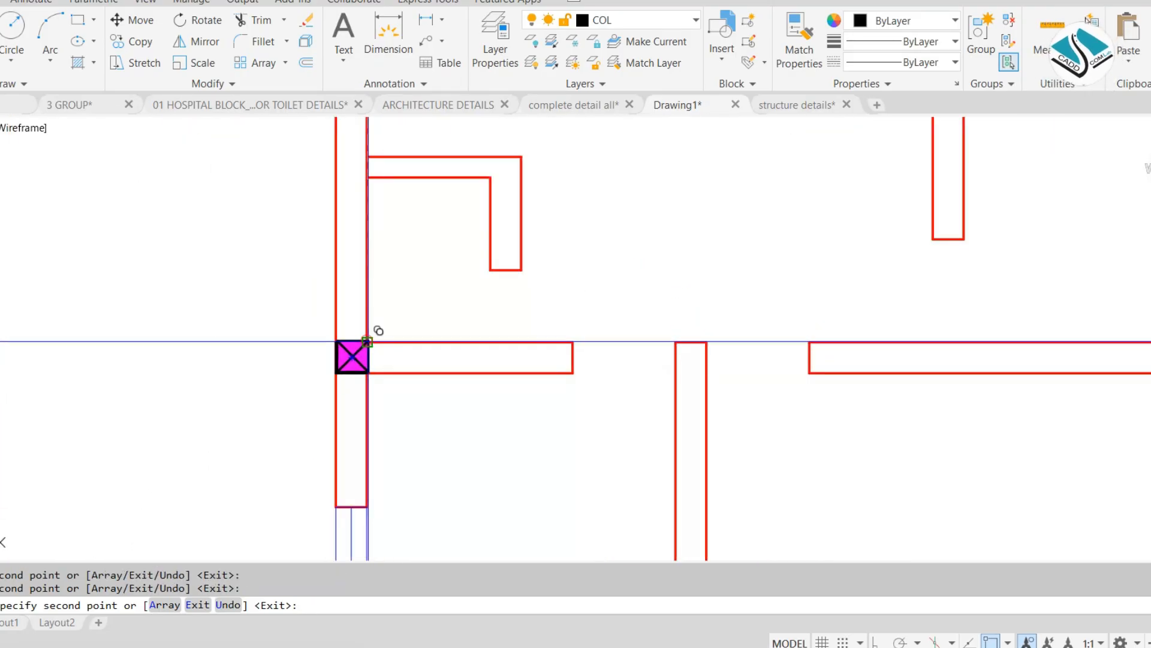
scroll(367, 341, down, 2)
scroll(394, 467, up, 2)
click(394, 467)
scroll(396, 467, down, 2)
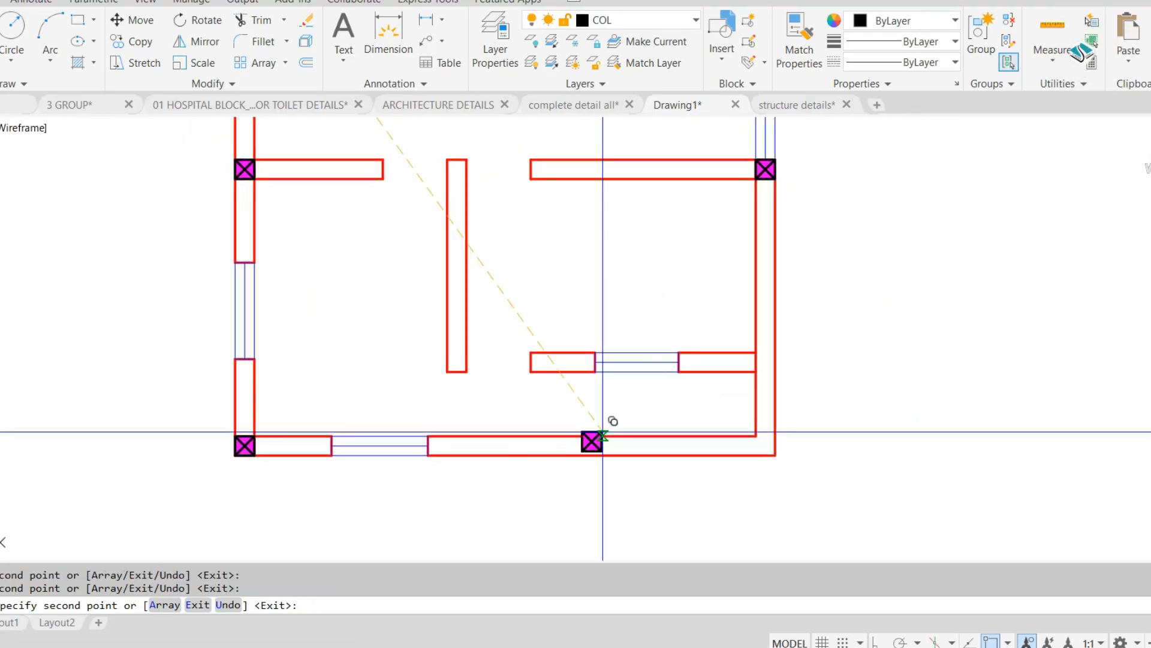
scroll(784, 424, up, 2)
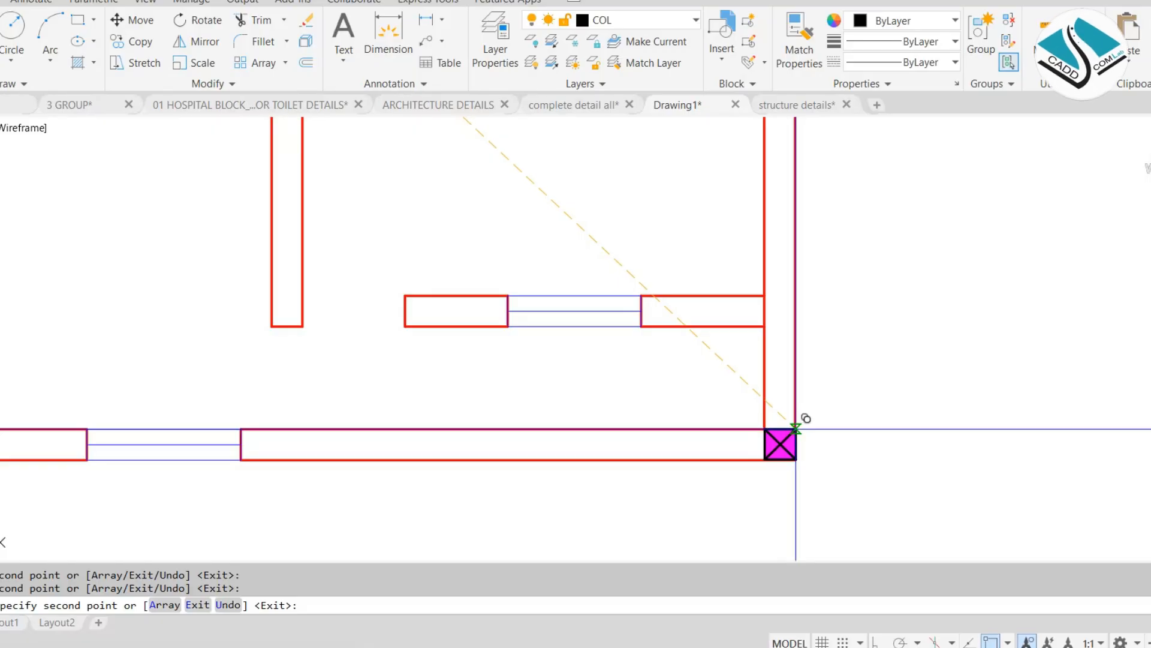
key(Escape)
- Copy the upper-left column by its upper-left corner to the free left ends of the two inner walls joining the right wall
scroll(540, 300, down, 2)
scroll(407, 243, up, 2)
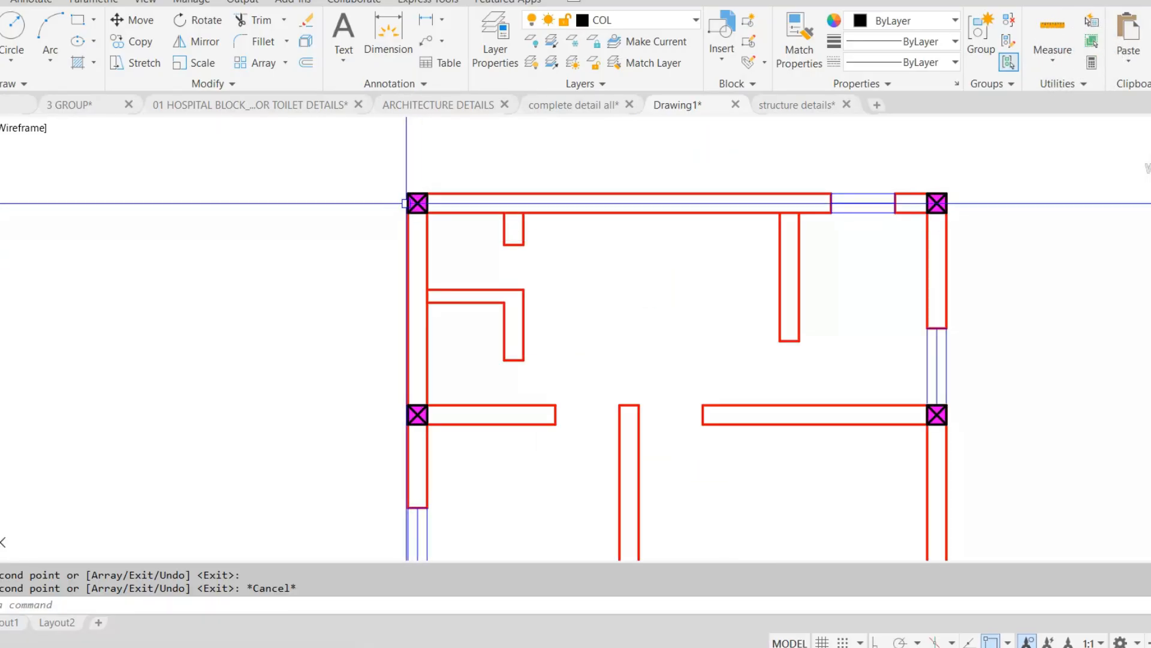
key(space)
scroll(418, 203, up, 2)
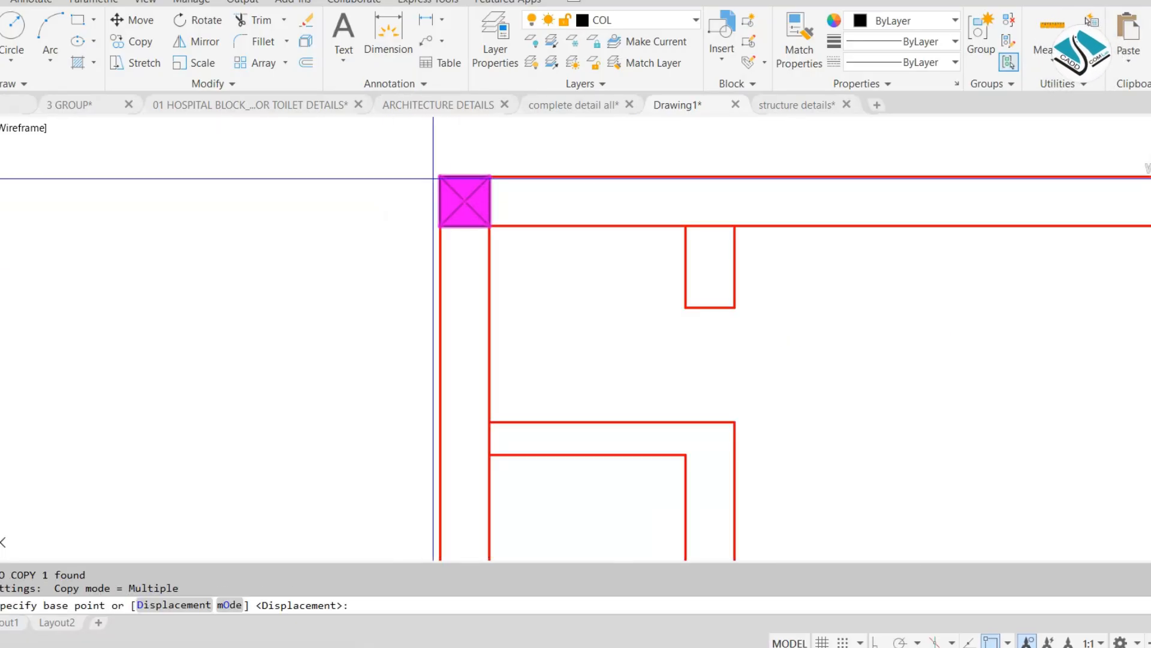
click(409, 194)
scroll(420, 164, down, 2)
scroll(540, 312, up, 3)
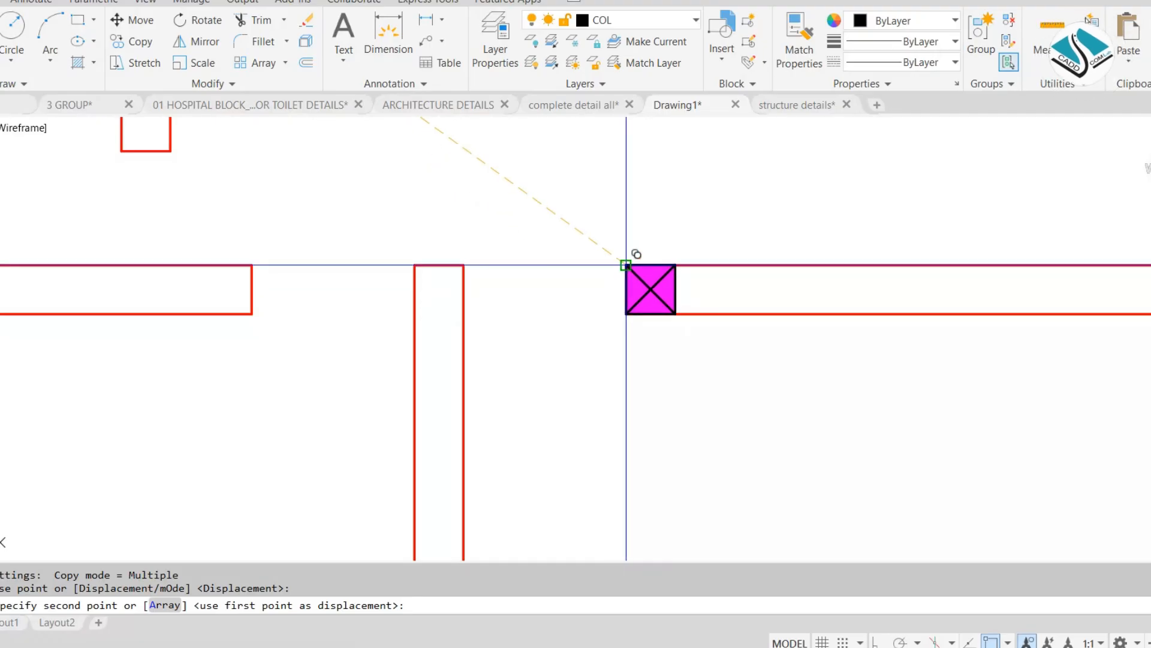
click(588, 296)
scroll(616, 276, down, 3)
scroll(610, 390, up, 2)
click(603, 330)
key(Escape)
scroll(601, 367, down, 3)
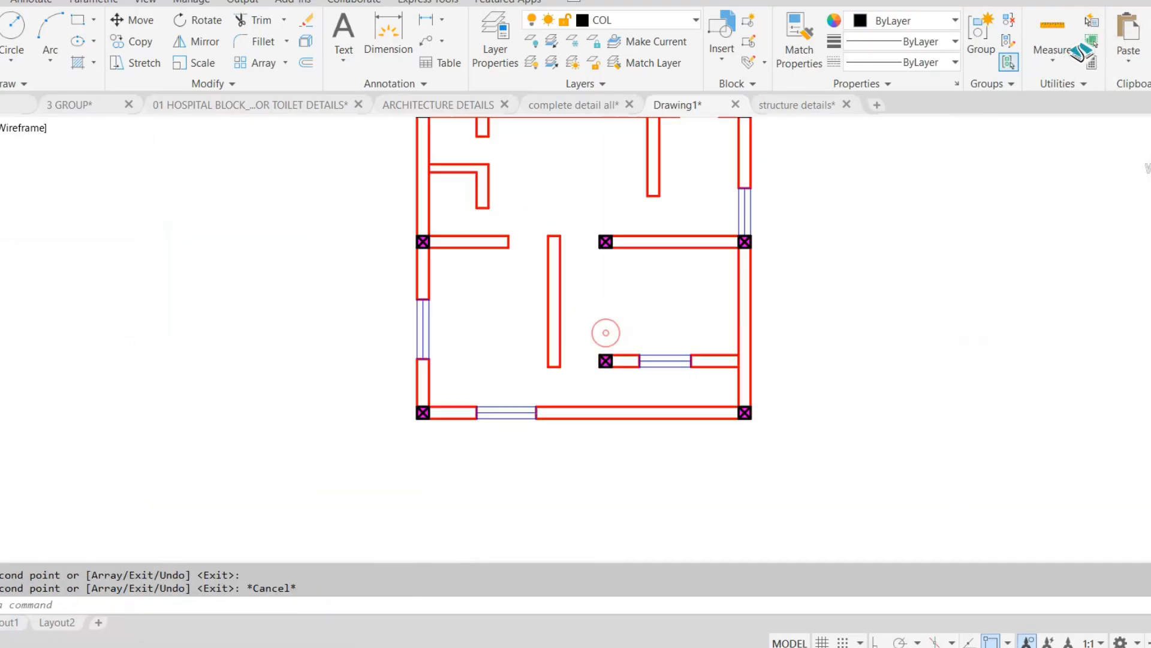
middle_drag(600, 367, 583, 412)
scroll(601, 304, up, 1)
middle_drag(601, 303, 593, 278)
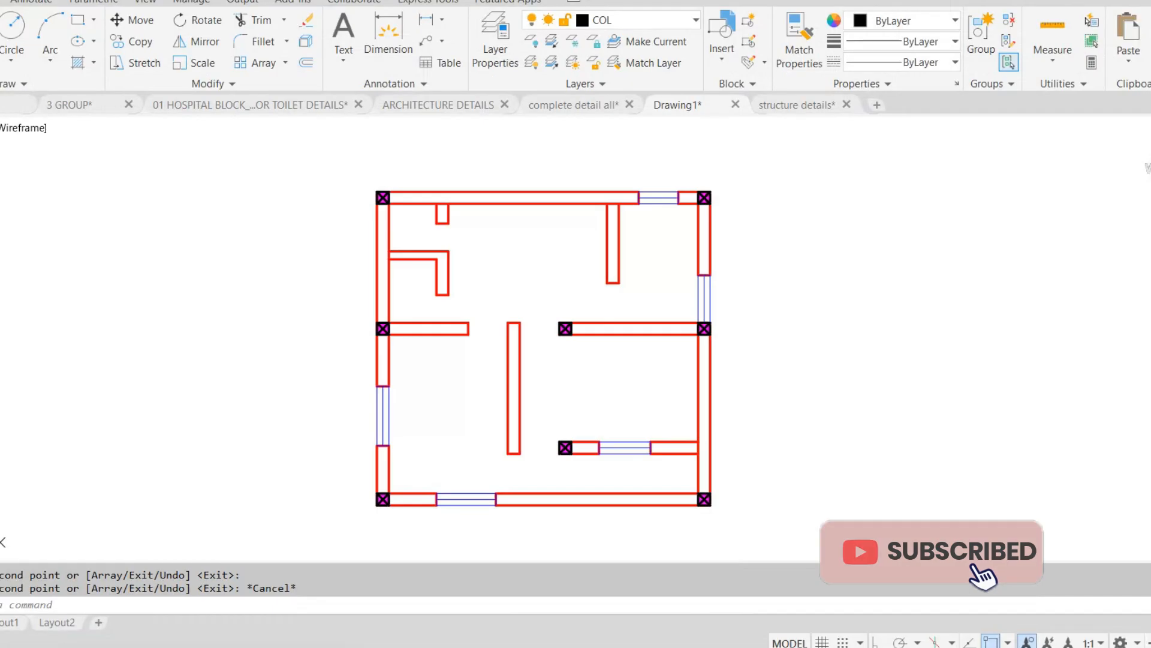
- Start a new line "15-" in the command notes
key(alt+Tab)
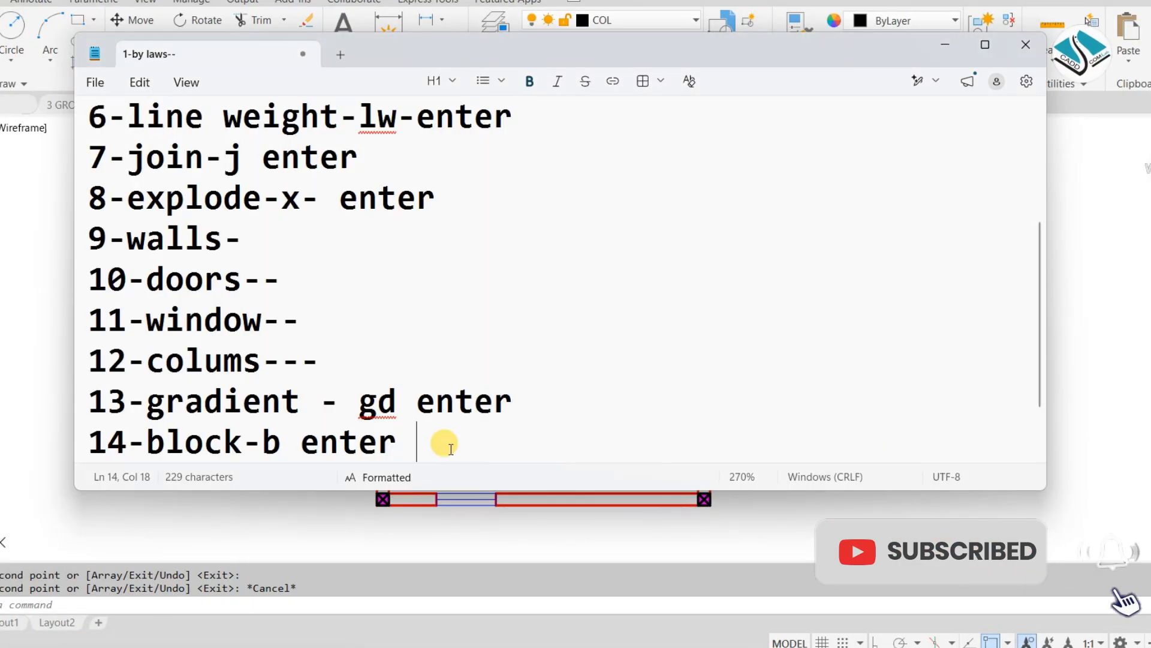
key(Return)
text(15-)
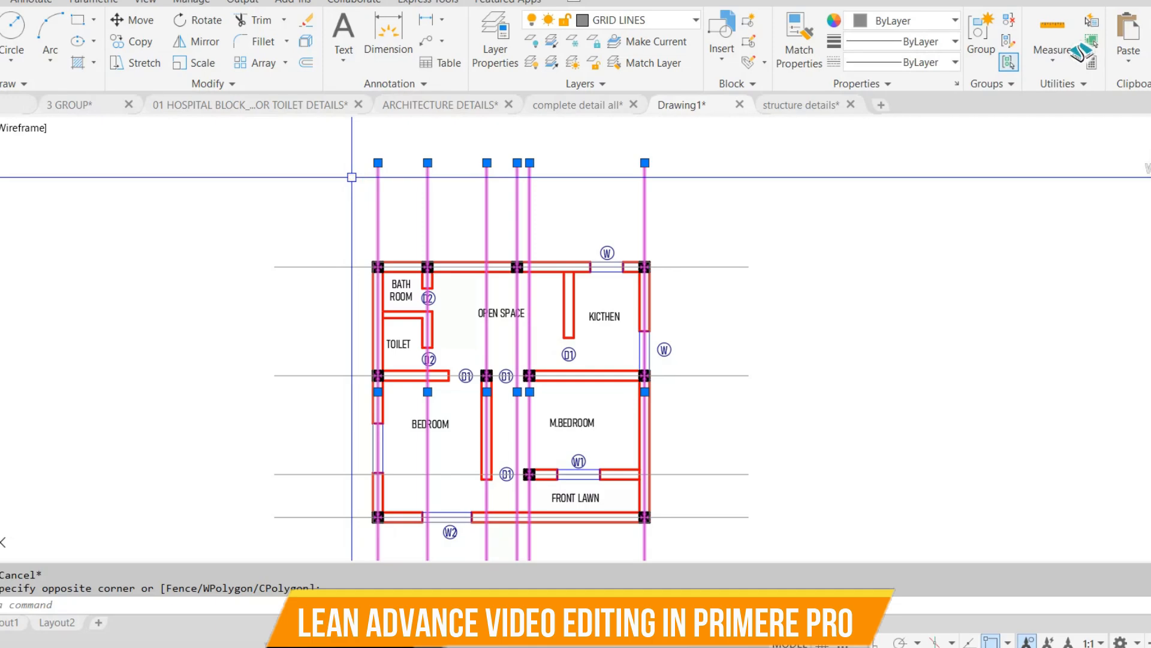
- Set the linetype scale of all vertical and horizontal grid lines to 0.005
key(Escape)
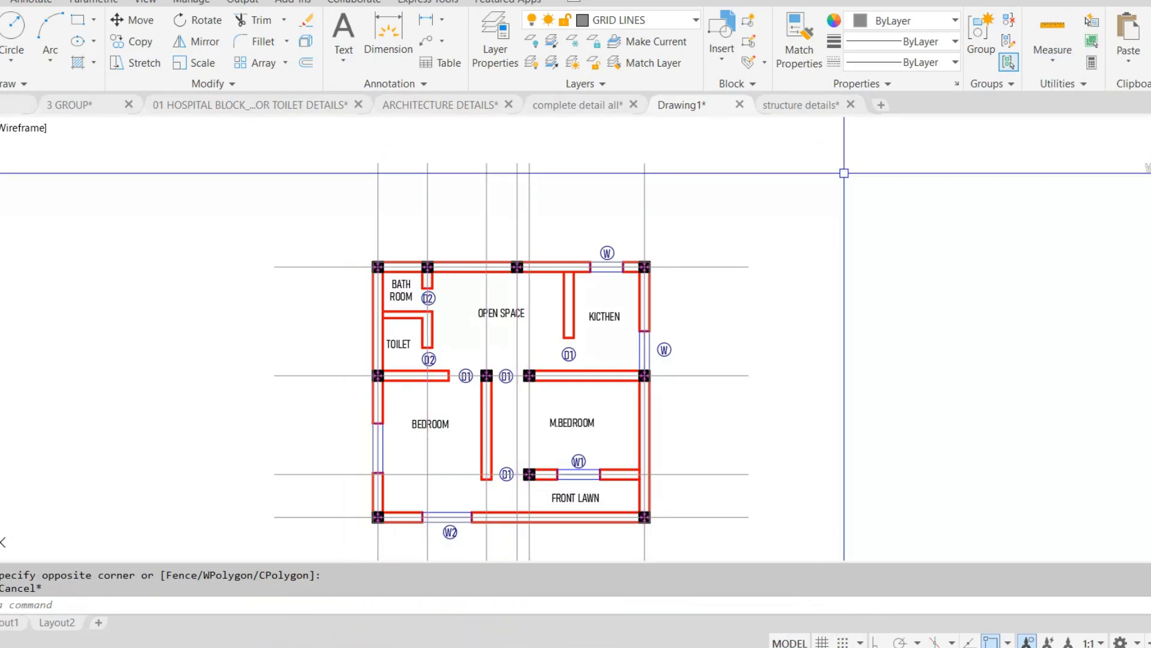
drag(844, 173, 221, 184)
middle_drag(643, 246, 582, 192)
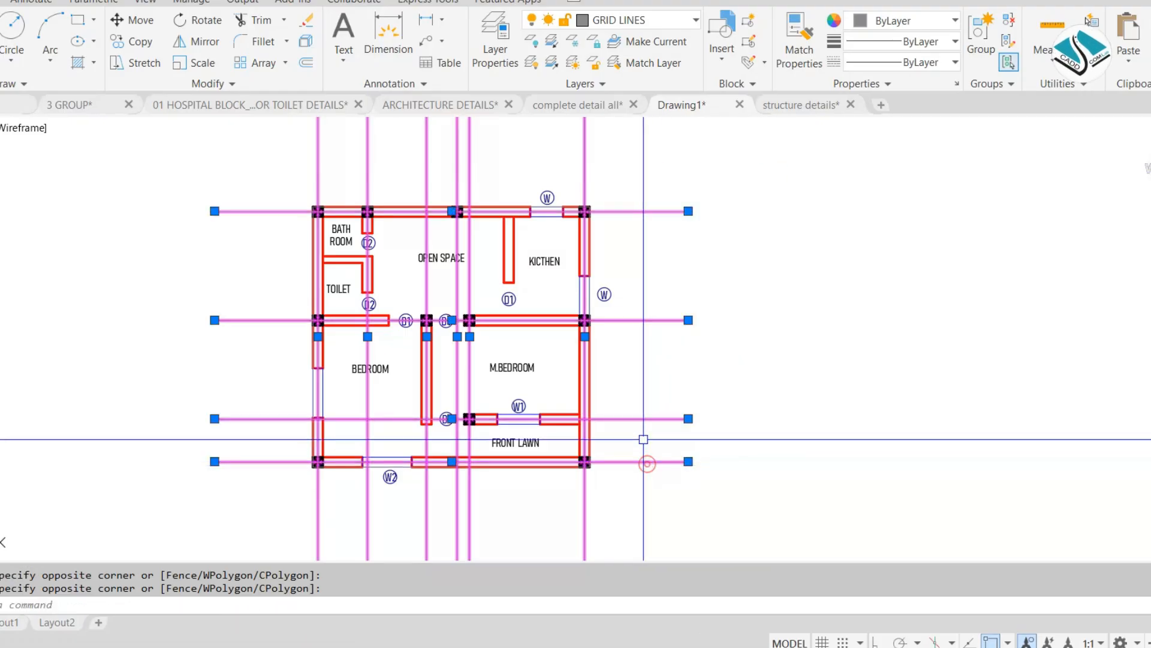
key(ctrl+1)
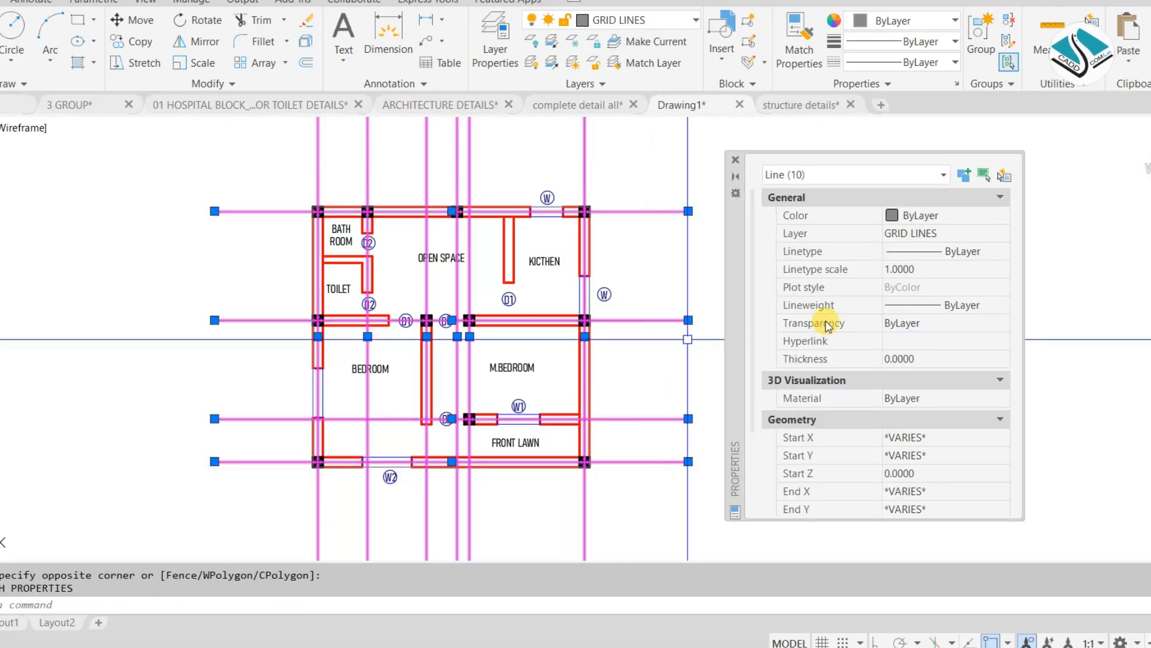
click(945, 271)
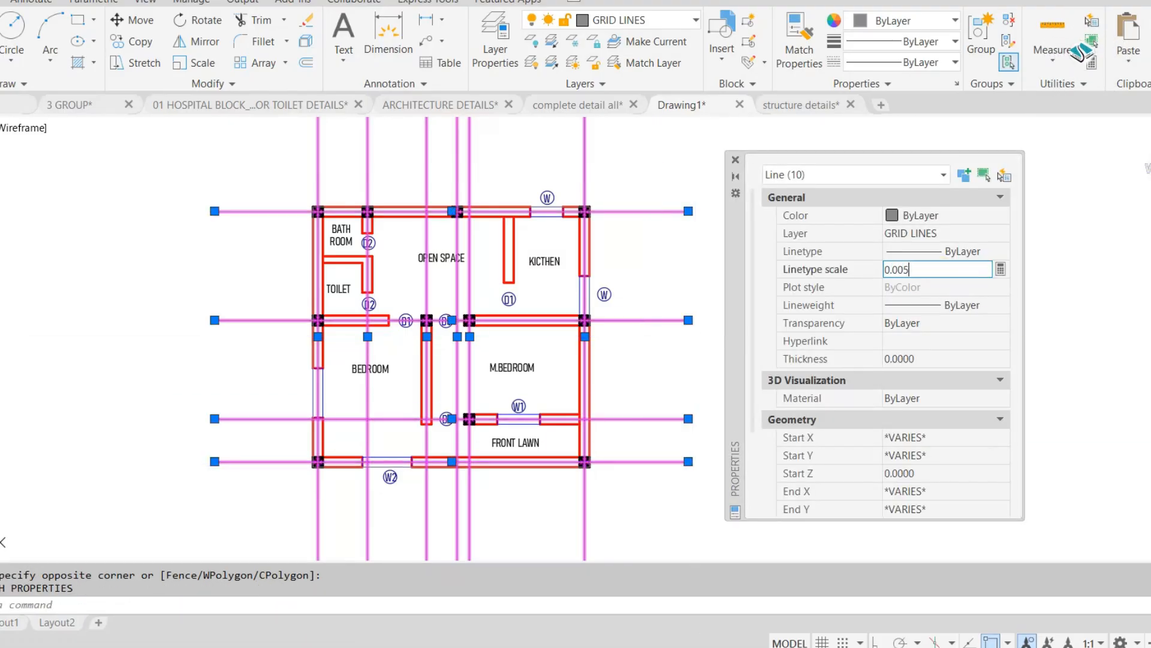
- Check the appearance and available linetypes of the selected grid lines up close, and clear the selection
scroll(635, 206, up, 5)
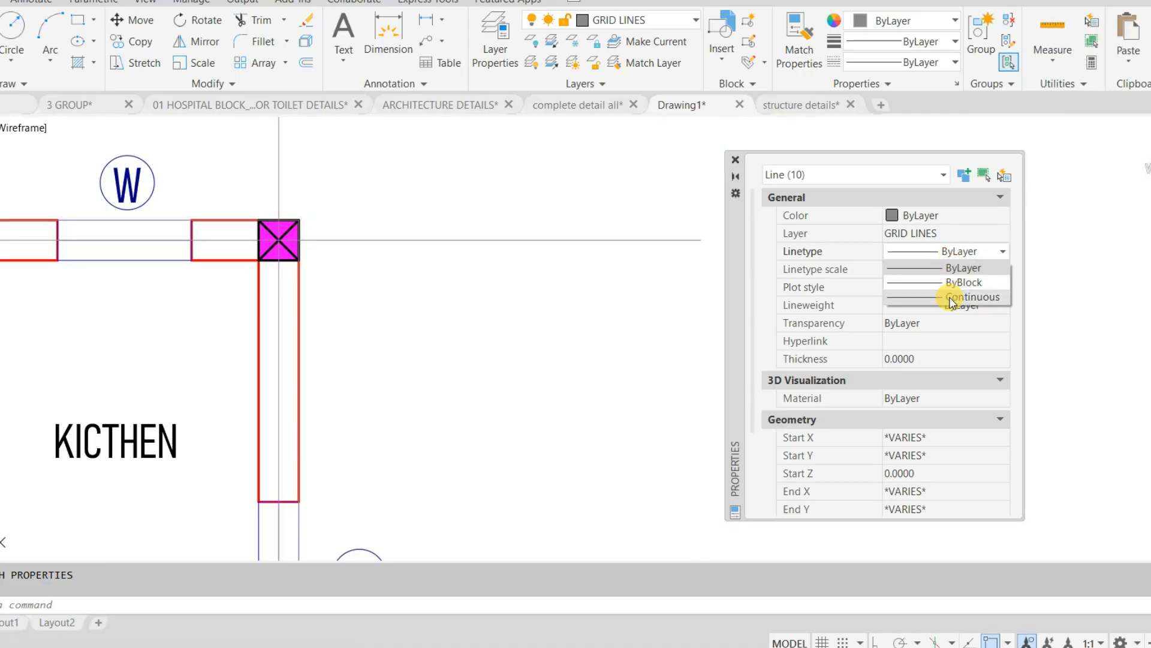
click(900, 248)
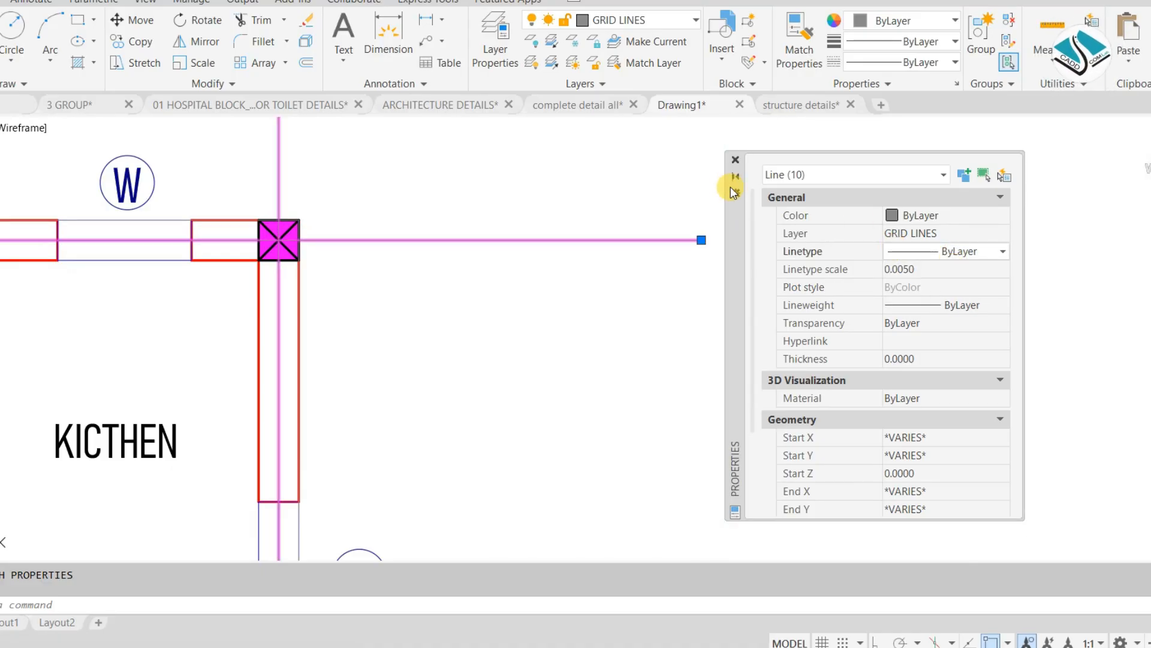
click(612, 168)
key(Escape)
key(Escape)
- Open the linetype loading options for the GRID LINES layer and choose ACAD_ISO09W100 from acad.lin
text(la)
key(Return)
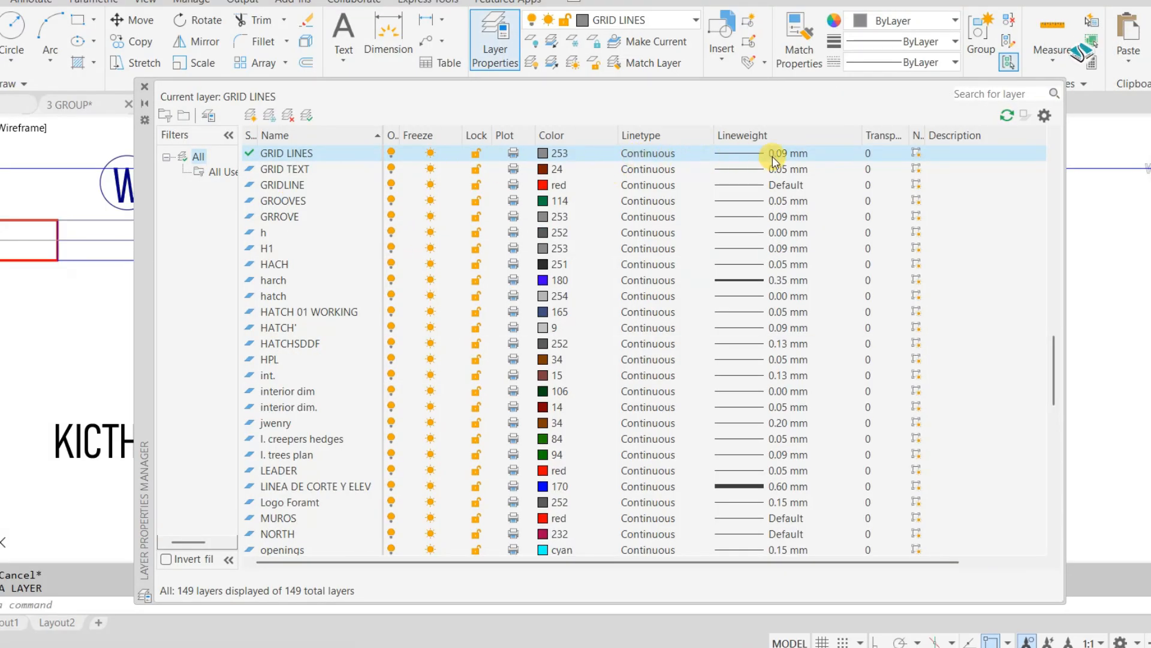
click(661, 155)
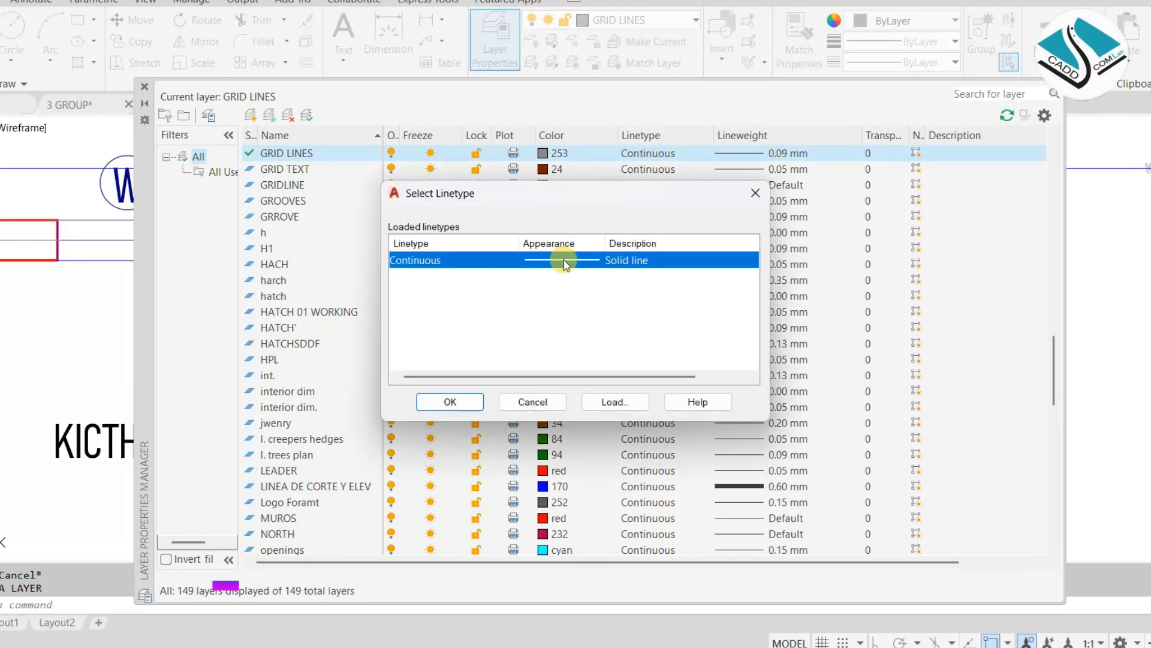
click(614, 402)
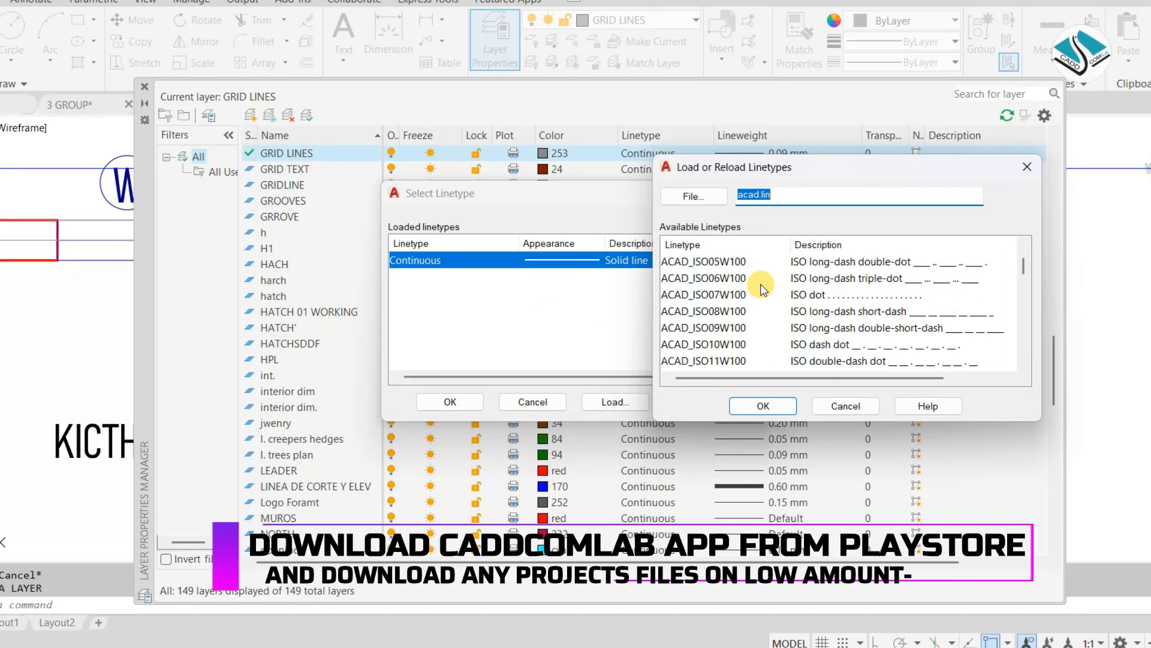
click(742, 327)
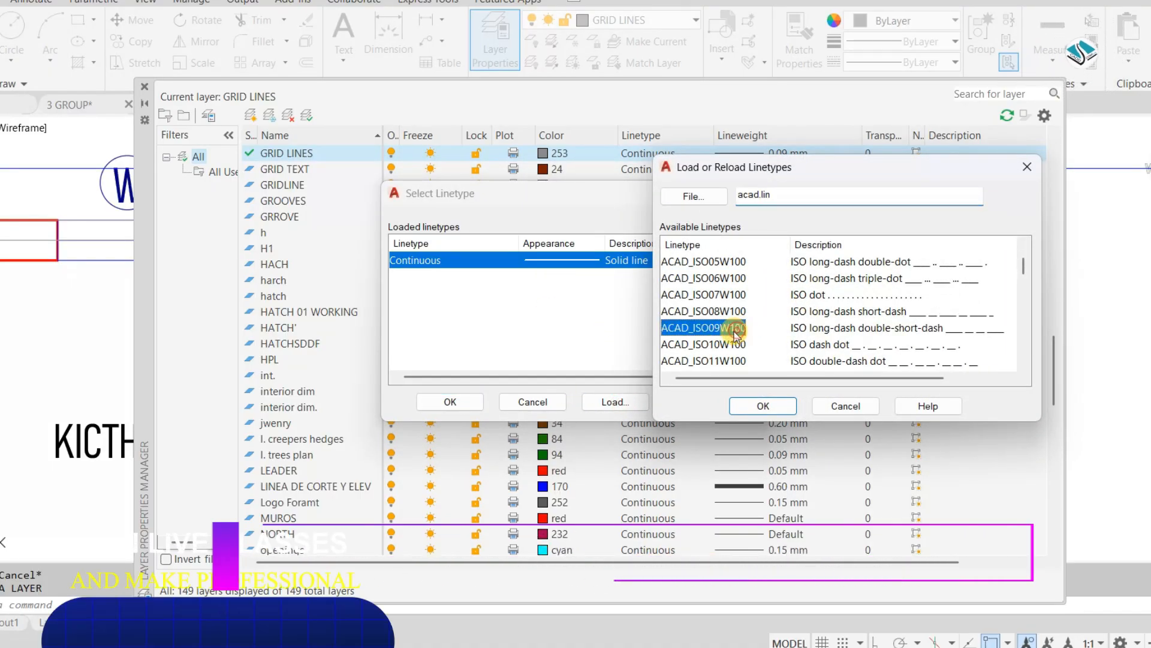
- Load the ACAD_ISO09W100 linetype for the GRID LINES layer and close the layer manager
click(762, 406)
click(455, 402)
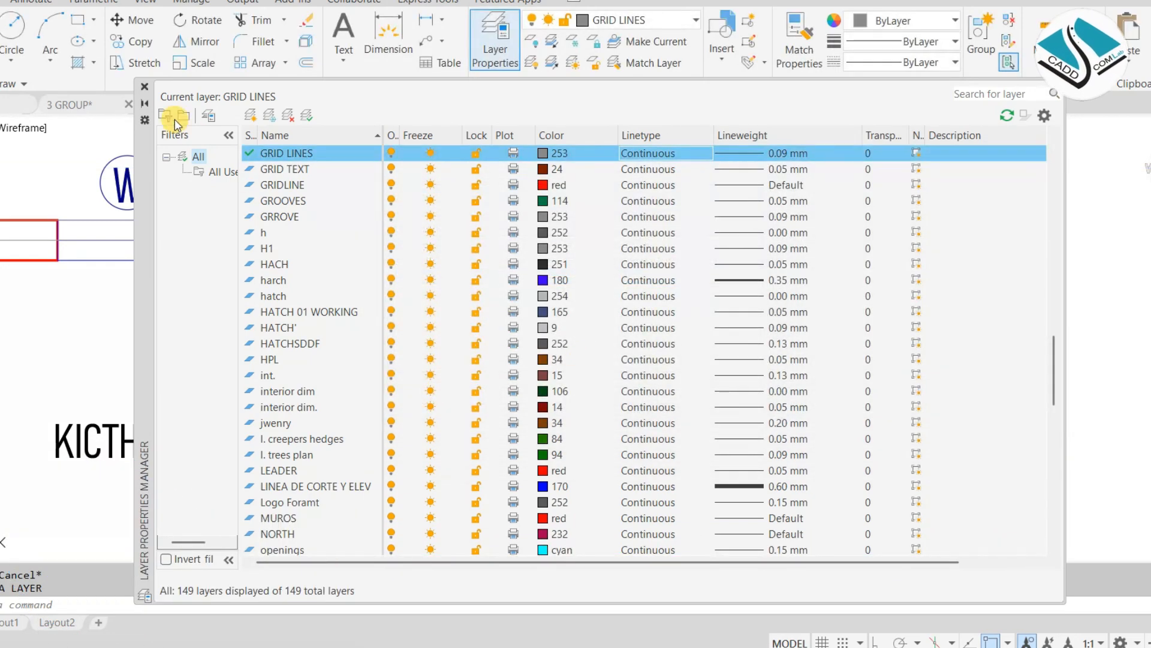
click(145, 88)
- Select the six vertical grid lines of the plan and set their linetype to ACAD_ISO09W100
scroll(606, 262, down, 5)
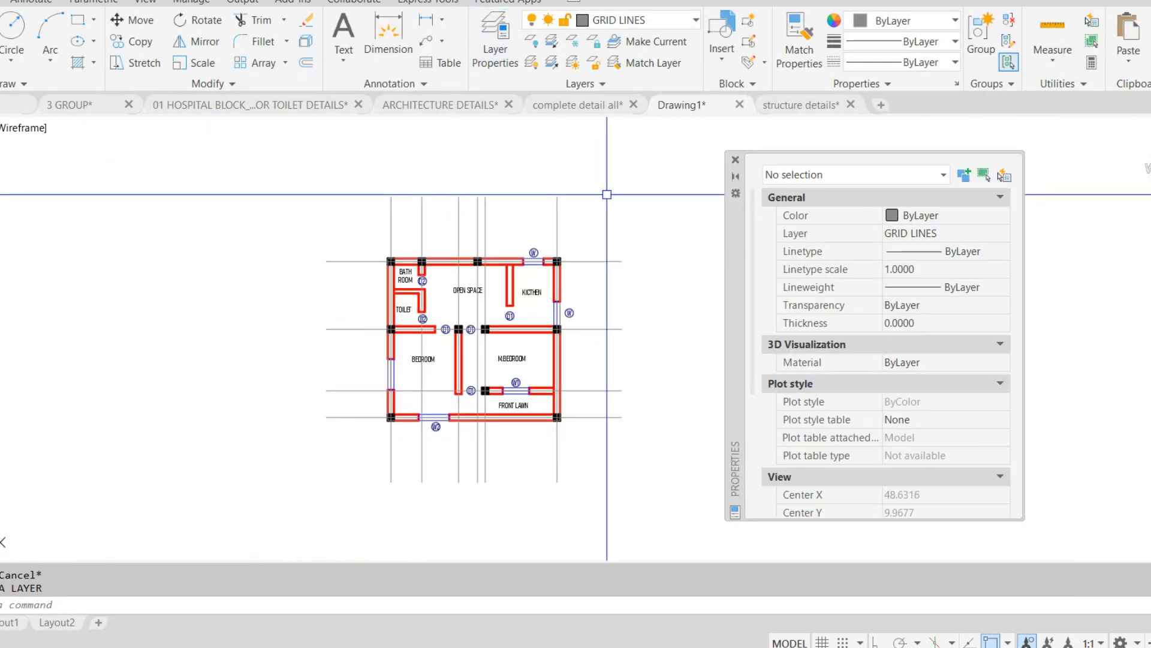
scroll(623, 170, up, 2)
drag(623, 169, 264, 204)
scroll(402, 221, up, 2)
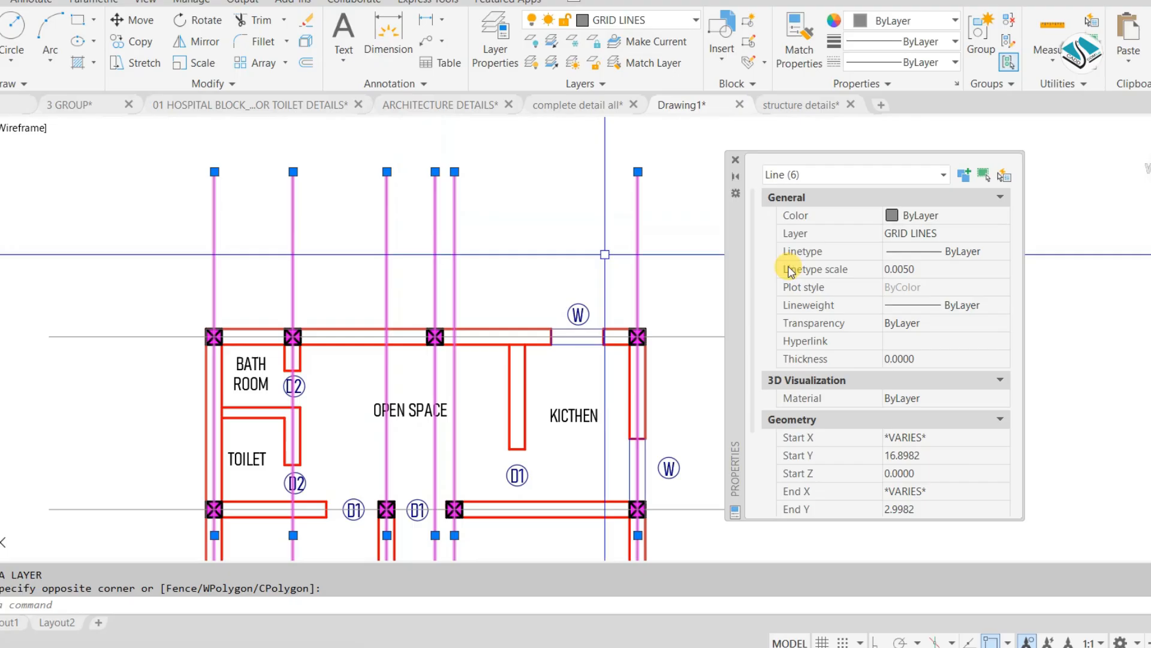
click(966, 250)
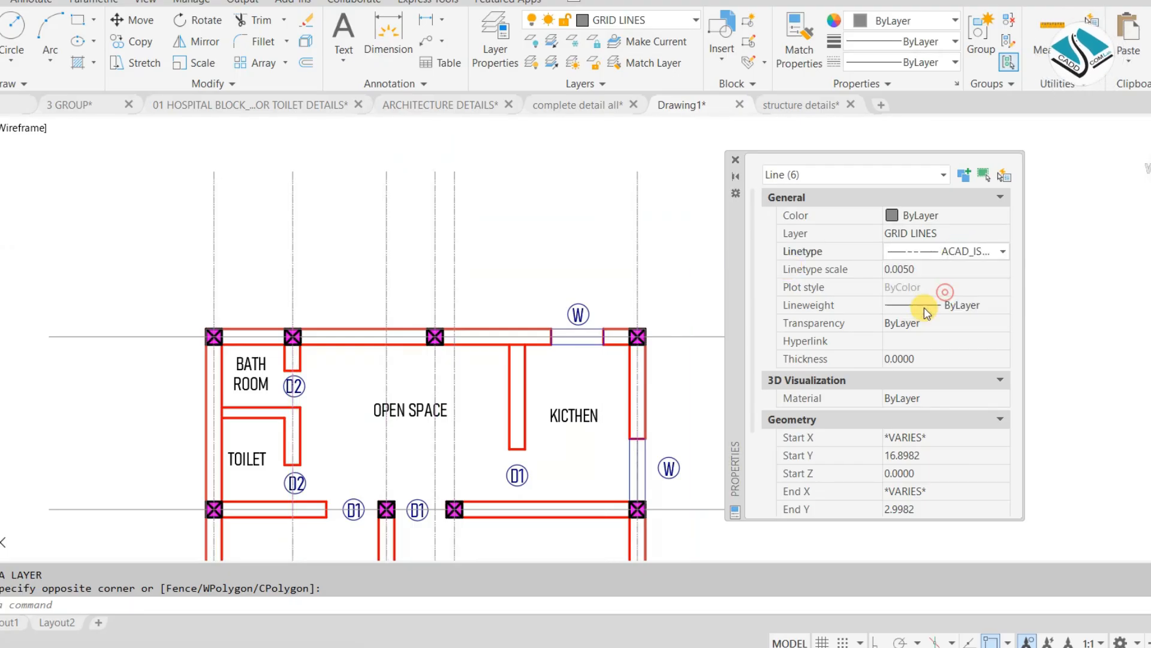
- Set the linetype scale of the six vertical grid lines to 0.06 and close their properties
scroll(666, 213, up, 5)
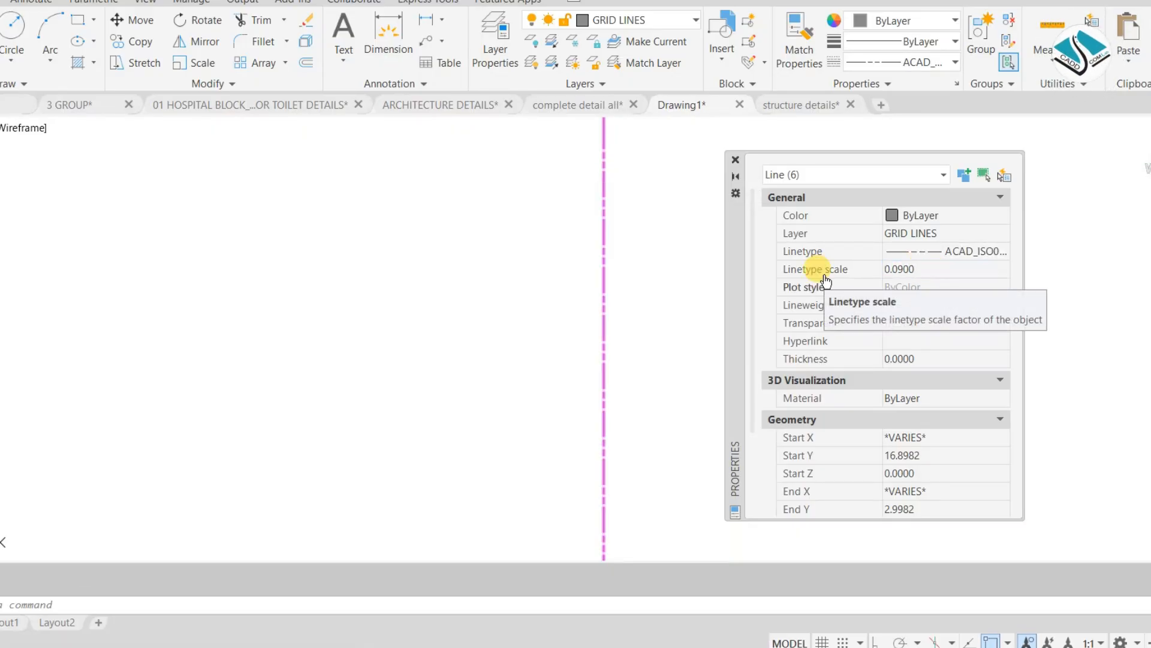
scroll(683, 254, down, 5)
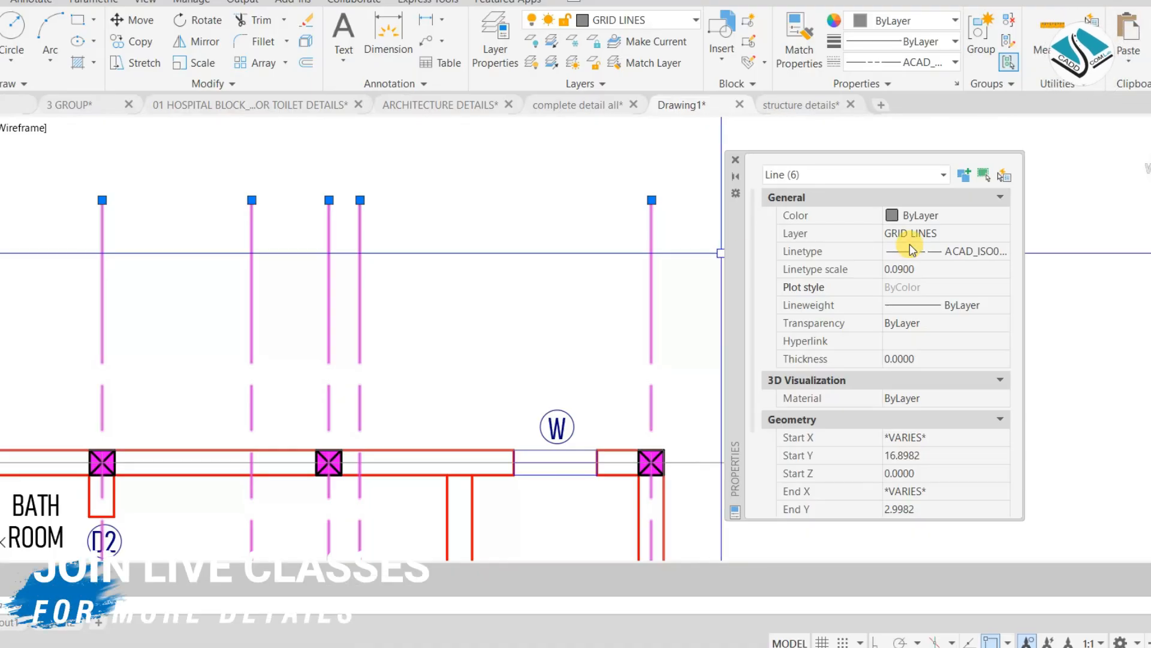
click(914, 267)
text(0.06)
key(Return)
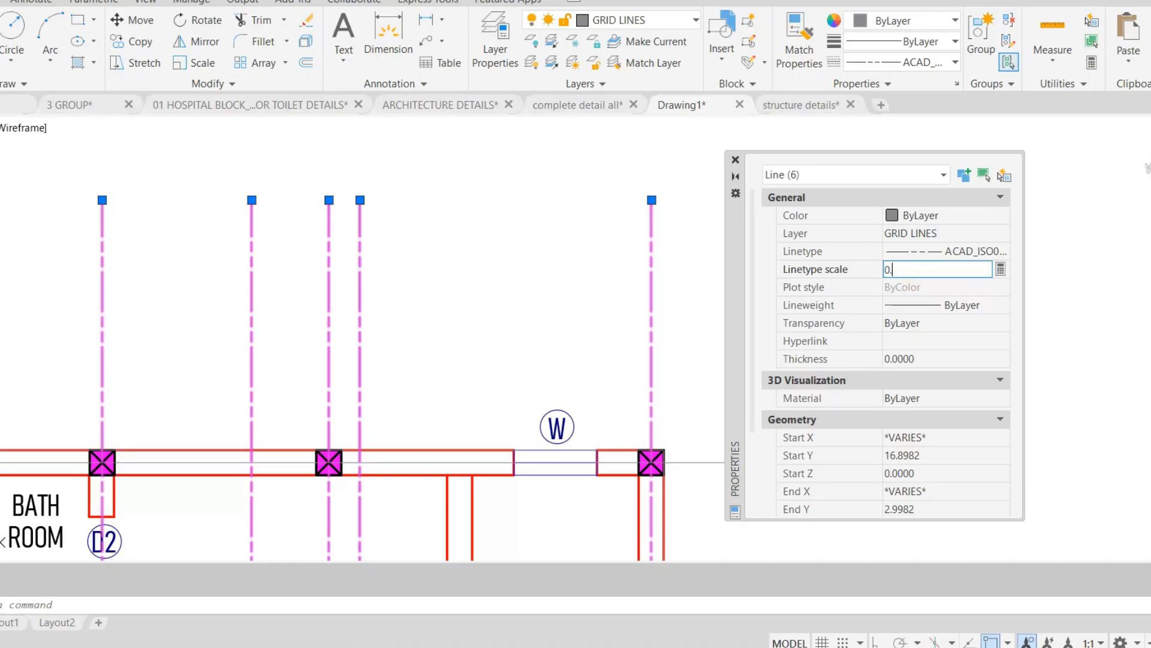
key(Escape)
key(Escape)
click(736, 160)
- Match the properties of the rightmost vertical grid line onto the plan's horizontal grid lines
scroll(695, 160, down, 3)
scroll(690, 175, up, 2)
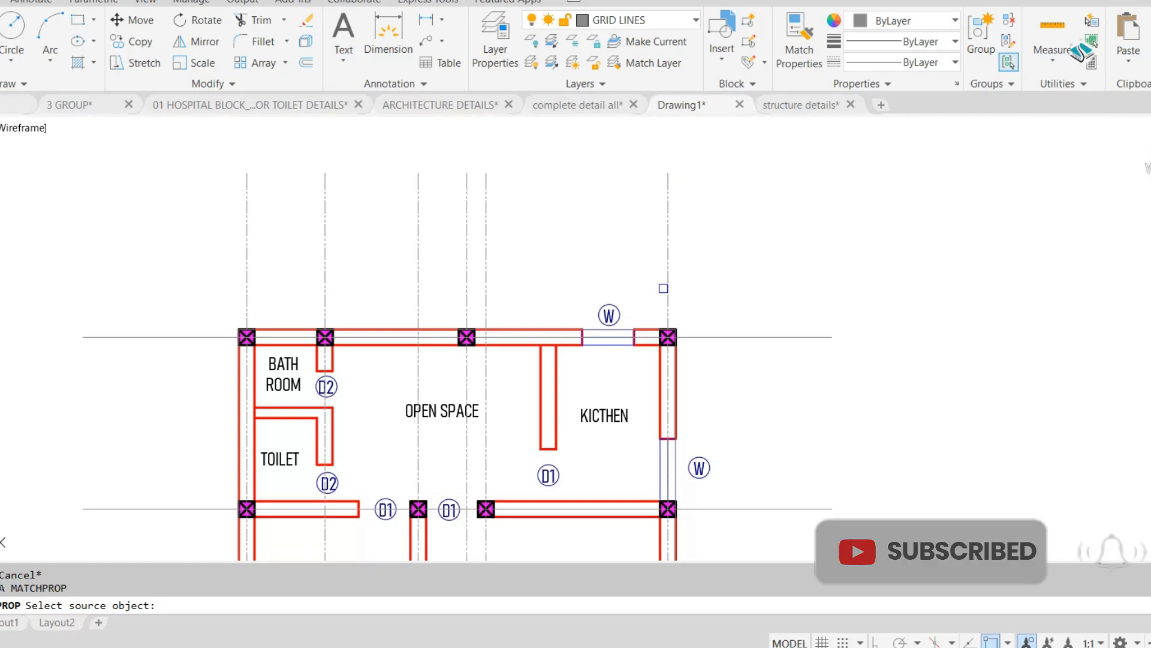
click(668, 276)
scroll(719, 264, down, 3)
click(776, 205)
key(Escape)
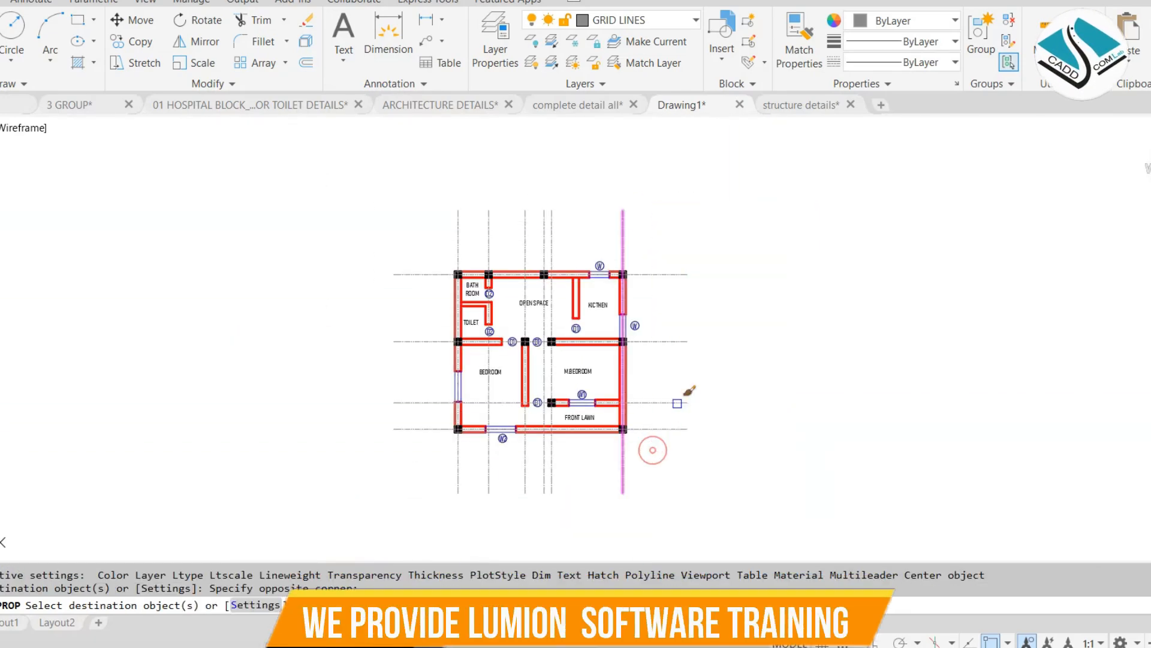
- Change the color of the GRID LINES layer to index color 252
scroll(533, 263, up, 4)
text(la)
key(Return)
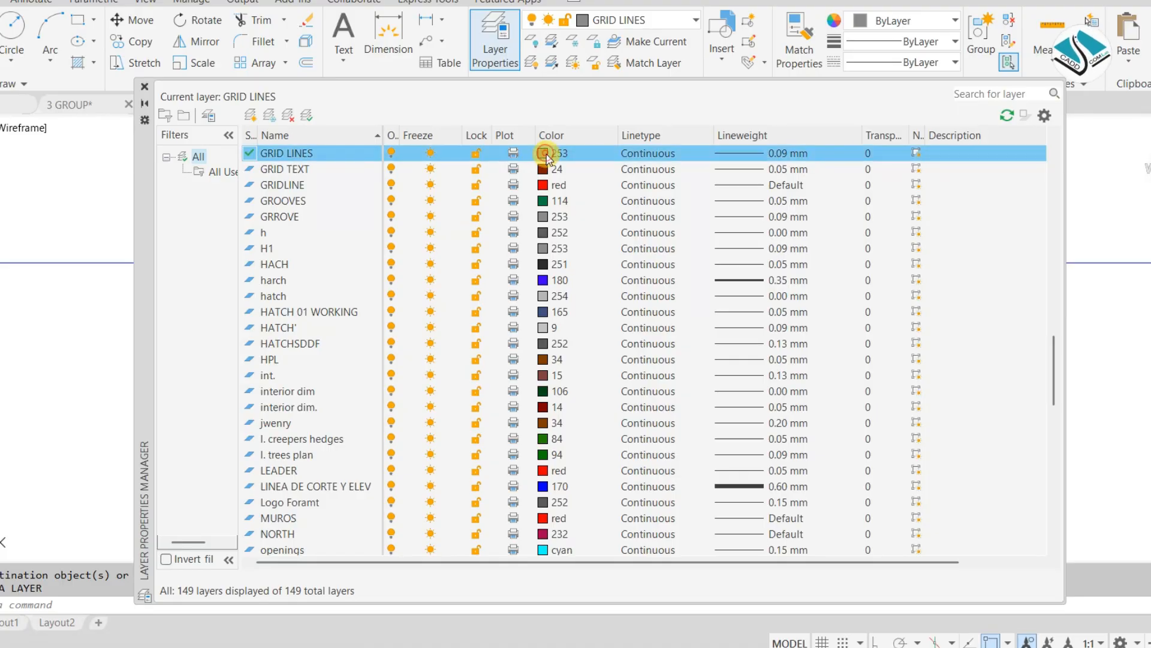
click(542, 156)
click(552, 444)
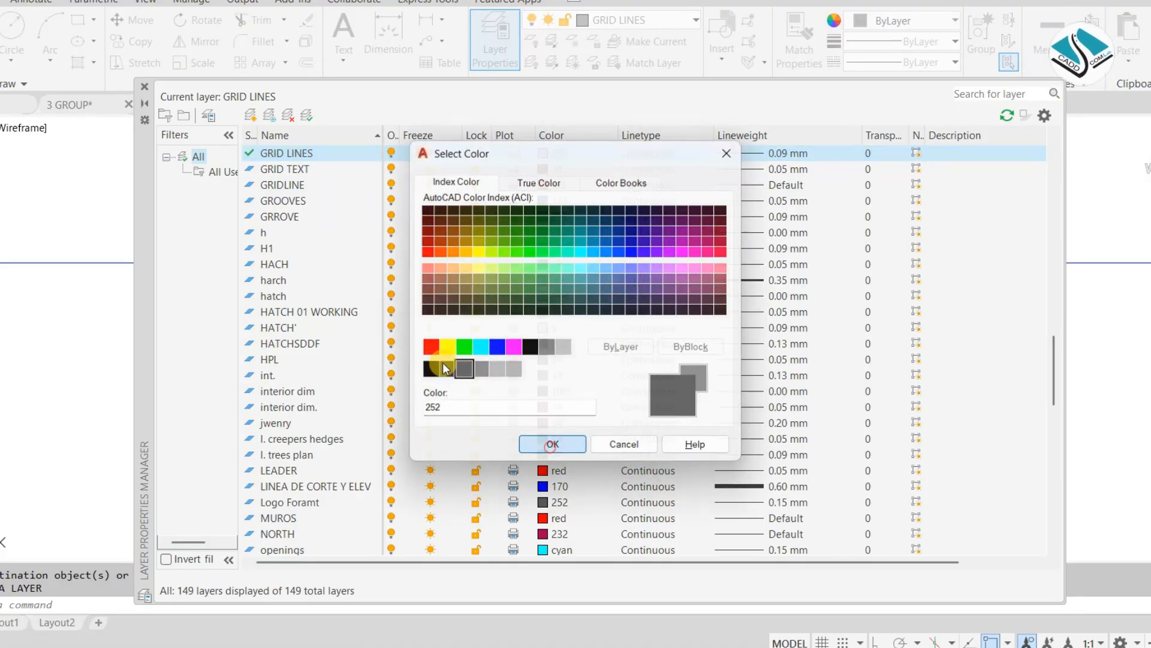
click(146, 92)
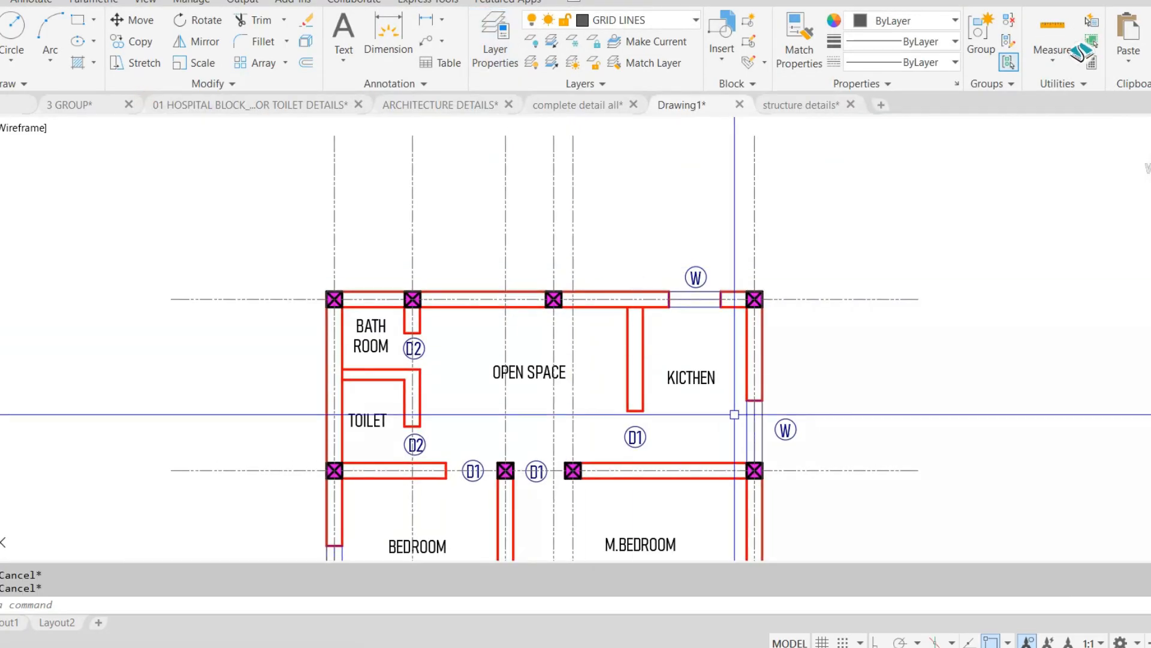
- Switch to Notepad, append "----" to the xline item and add the list item "20-gris head---"
scroll(707, 395, down, 2)
scroll(603, 318, down, 2)
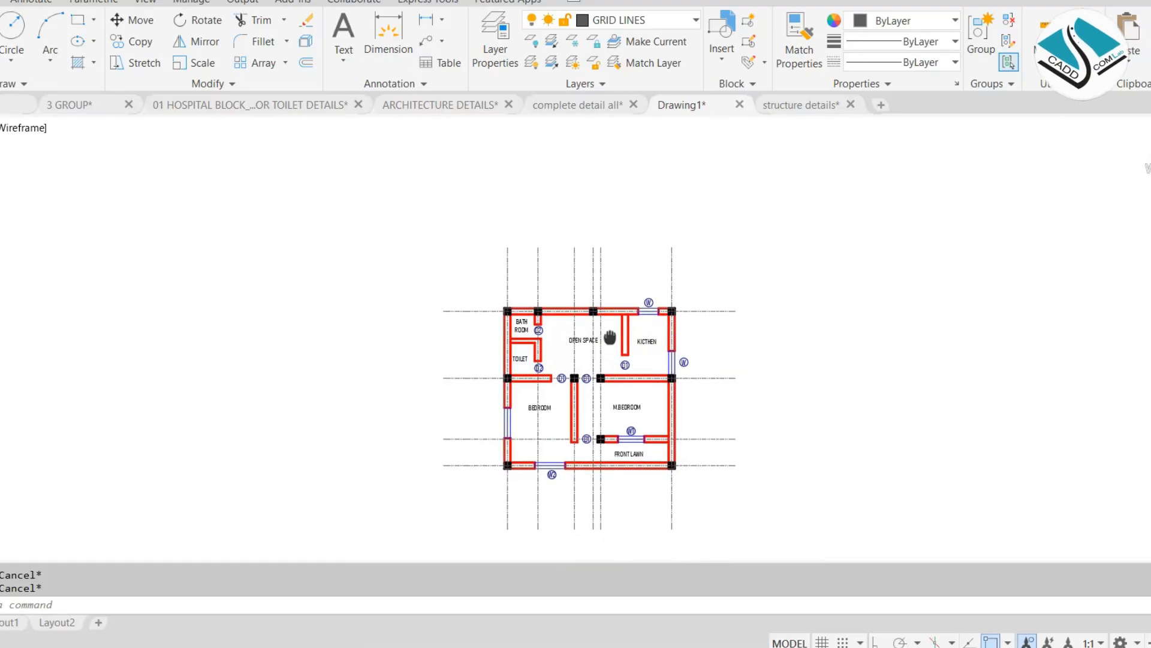
click(669, 647)
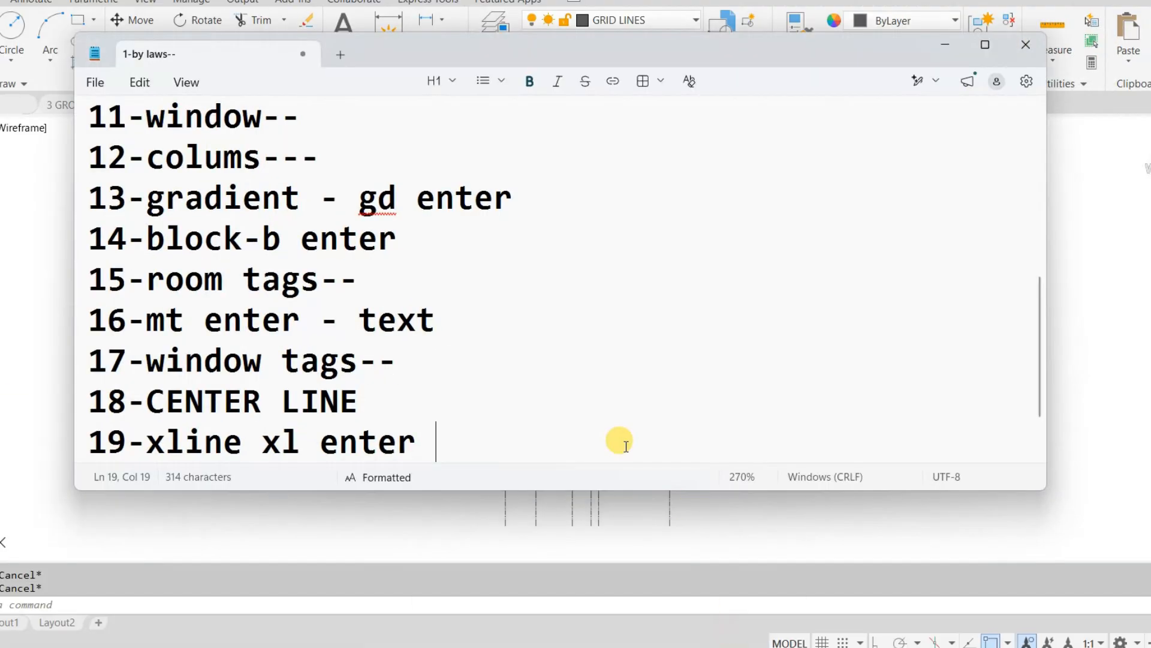
scroll(623, 443, down, 2)
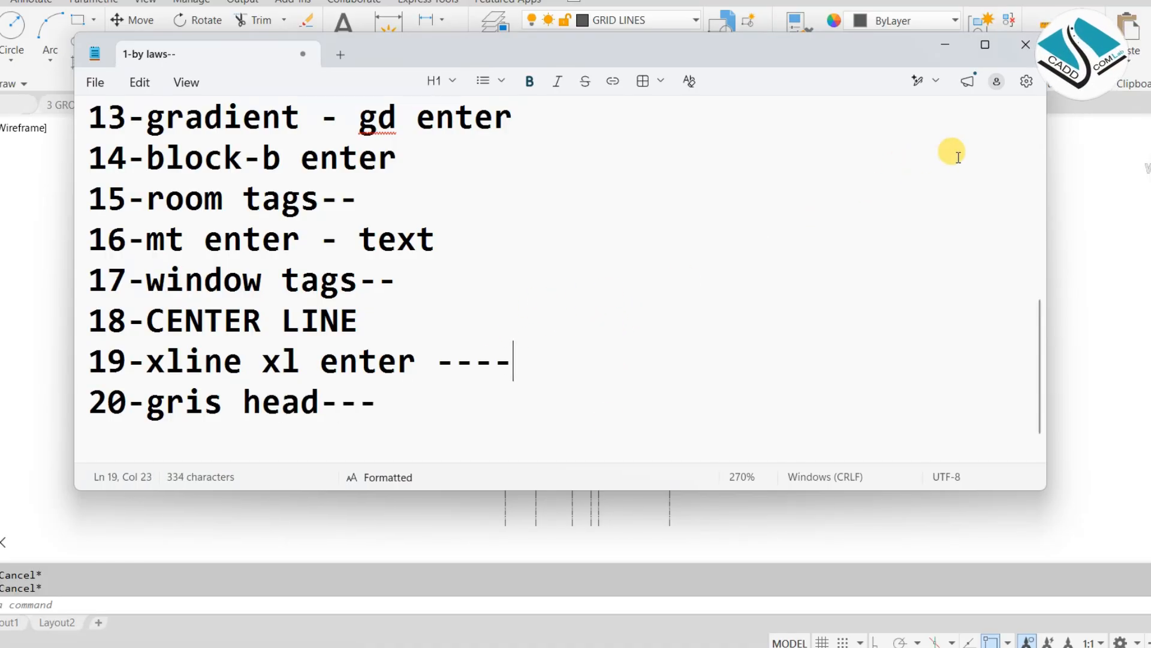
click(953, 48)
- Switch to the ARCHITECTURE DETAILS drawing and examine the grid bubbles around its floor plans
scroll(568, 267, up, 5)
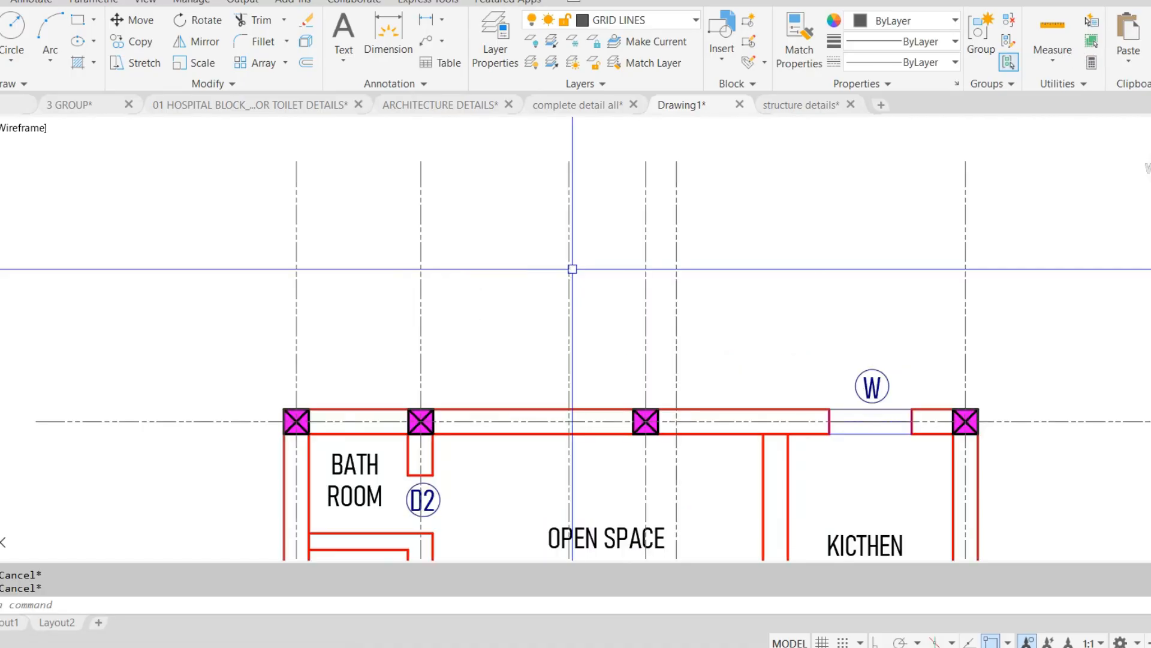
scroll(567, 267, down, 2)
click(440, 105)
scroll(425, 222, down, 4)
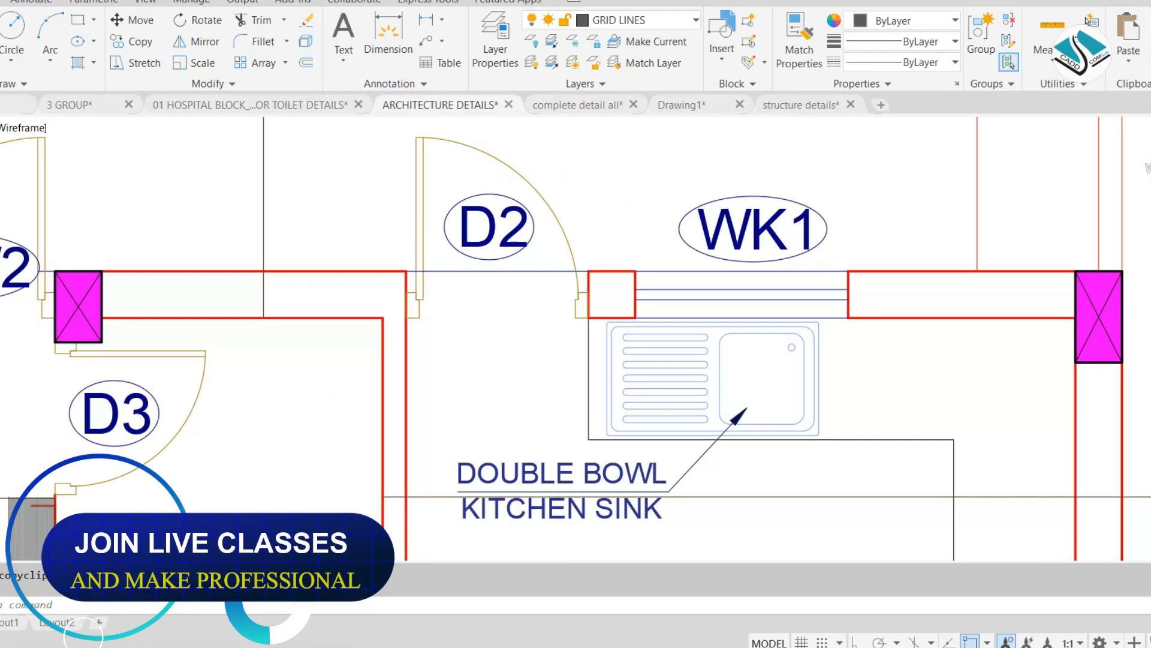
scroll(425, 223, down, 6)
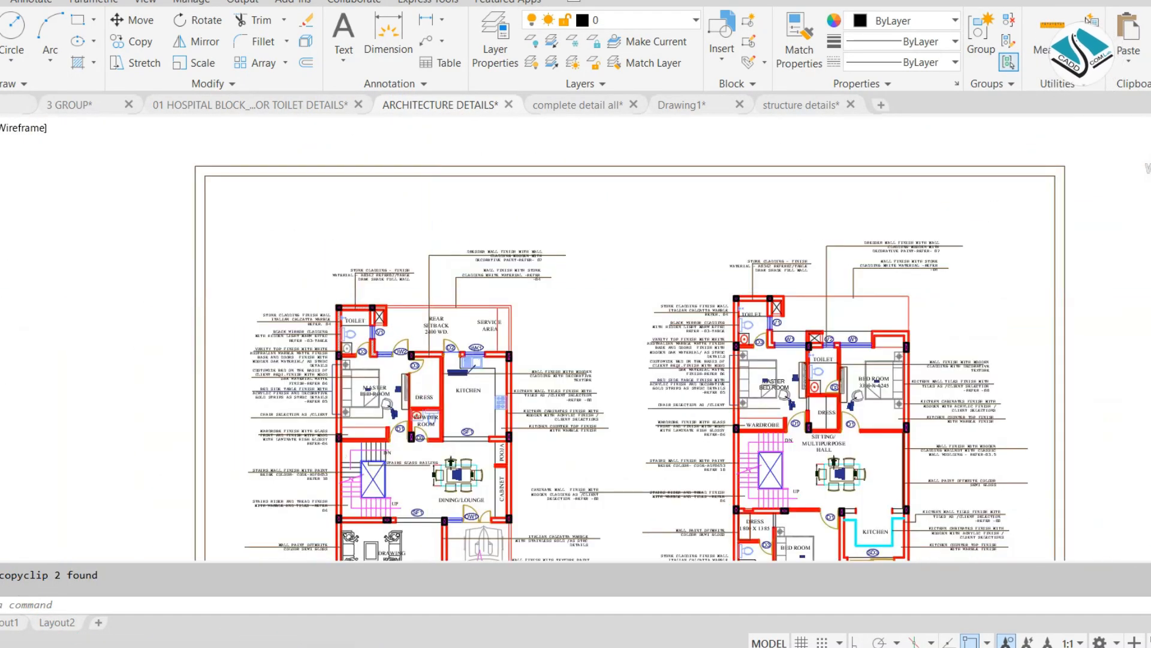
scroll(461, 262, down, 5)
mouse_move(461, 262)
middle_down()
mouse_move(416, 372)
mouse_move(419, 453)
middle_up()
scroll(419, 453, up, 6)
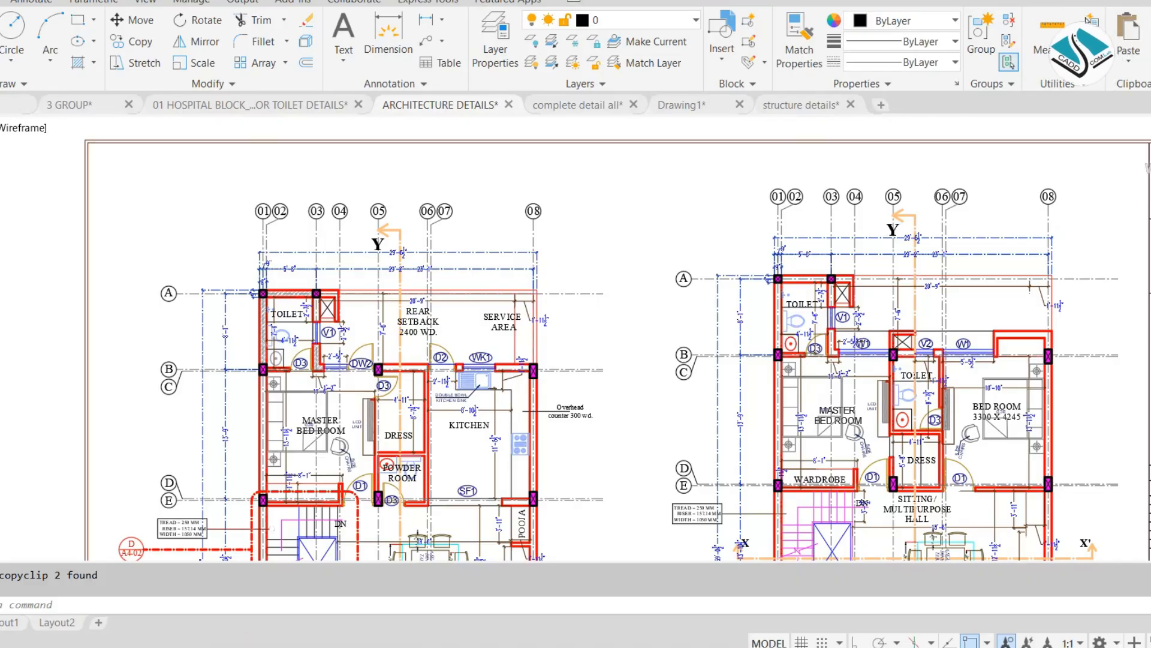
key(Escape)
scroll(319, 214, up, 2)
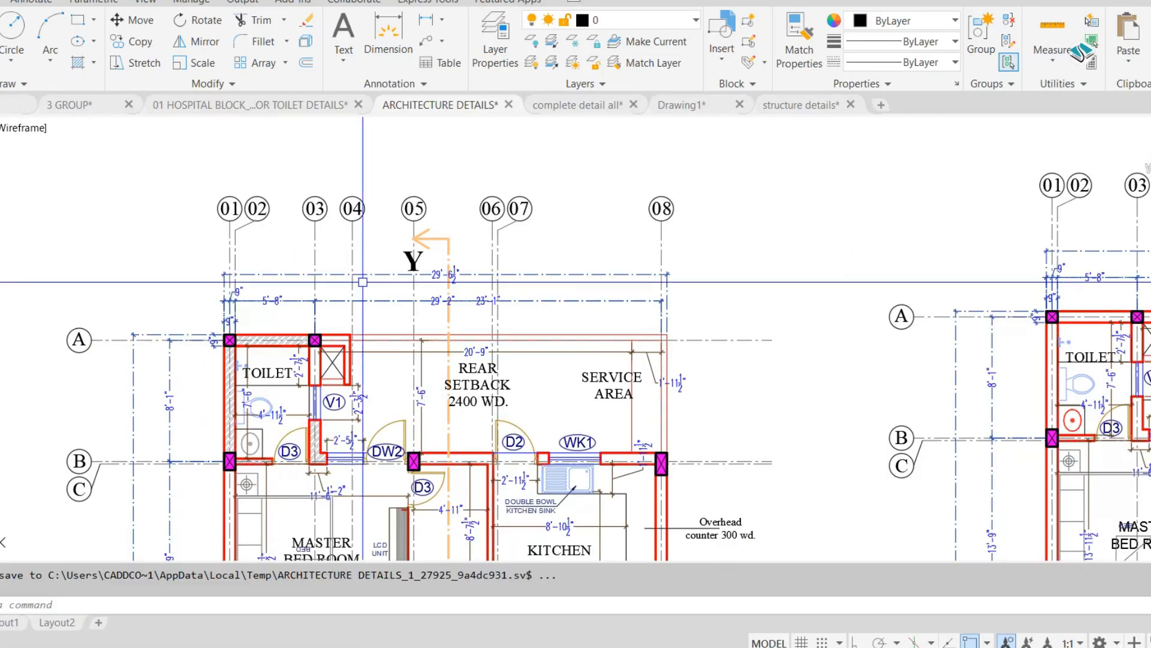
- Copy grid bubbles 01 to 08 and A to C from the left floor plan and paste them into Drawing1 near the plan
click(186, 165)
click(675, 228)
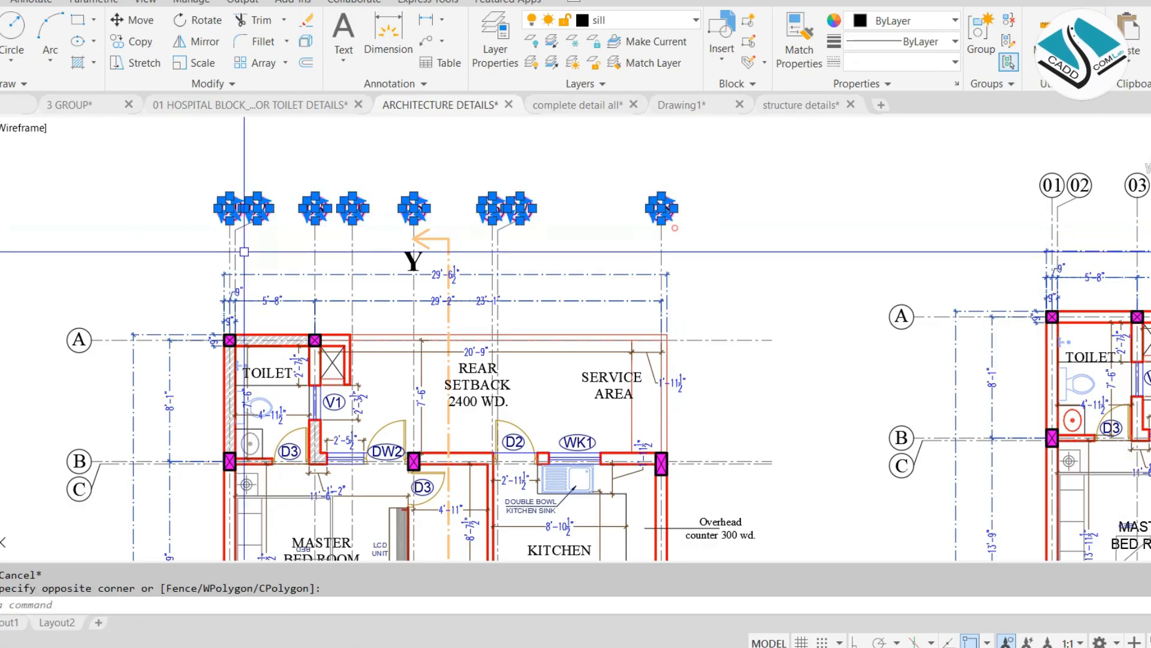
middle_drag(245, 251, 327, 177)
click(113, 200)
click(228, 438)
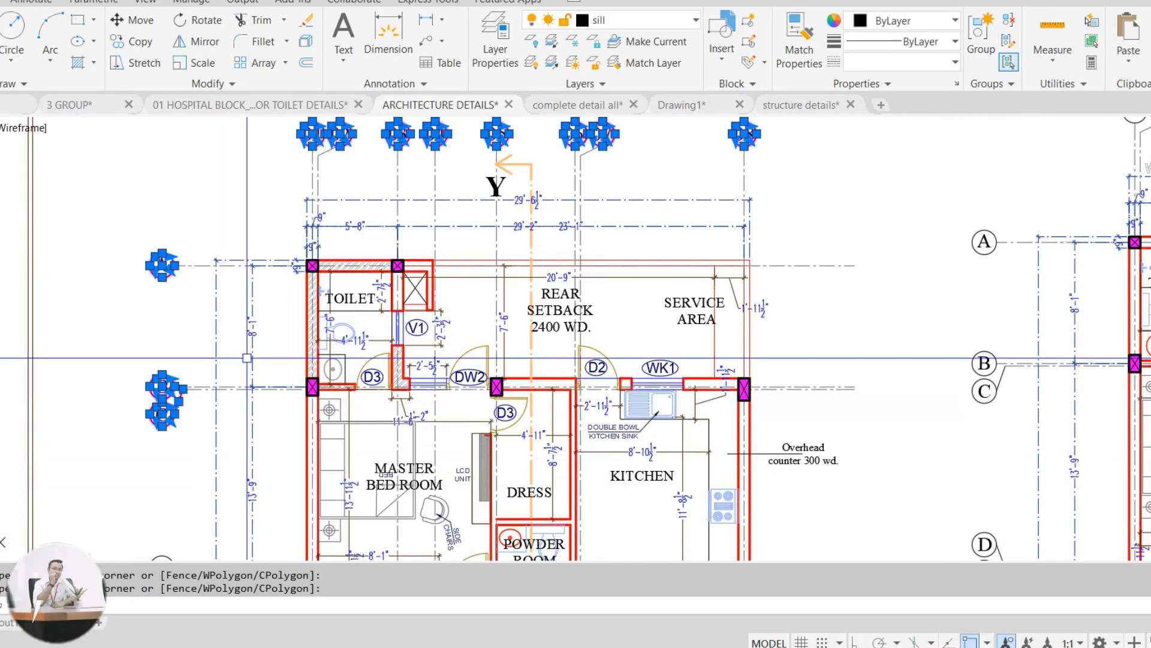
click(682, 105)
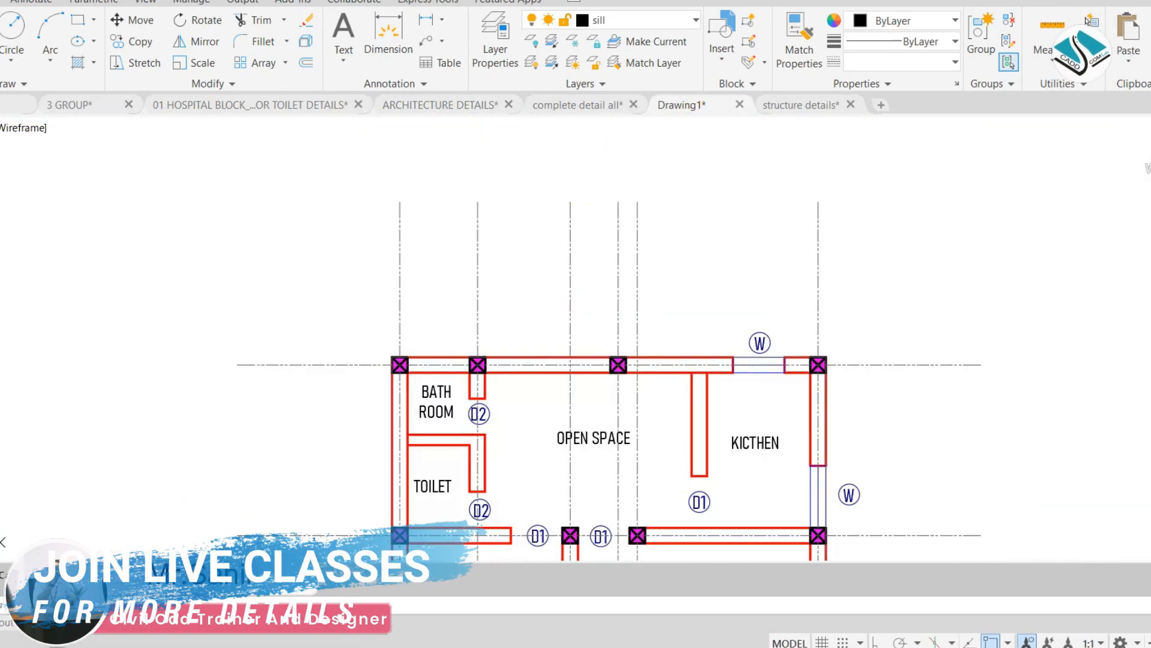
scroll(599, 444, down, 5)
key(ctrl+v)
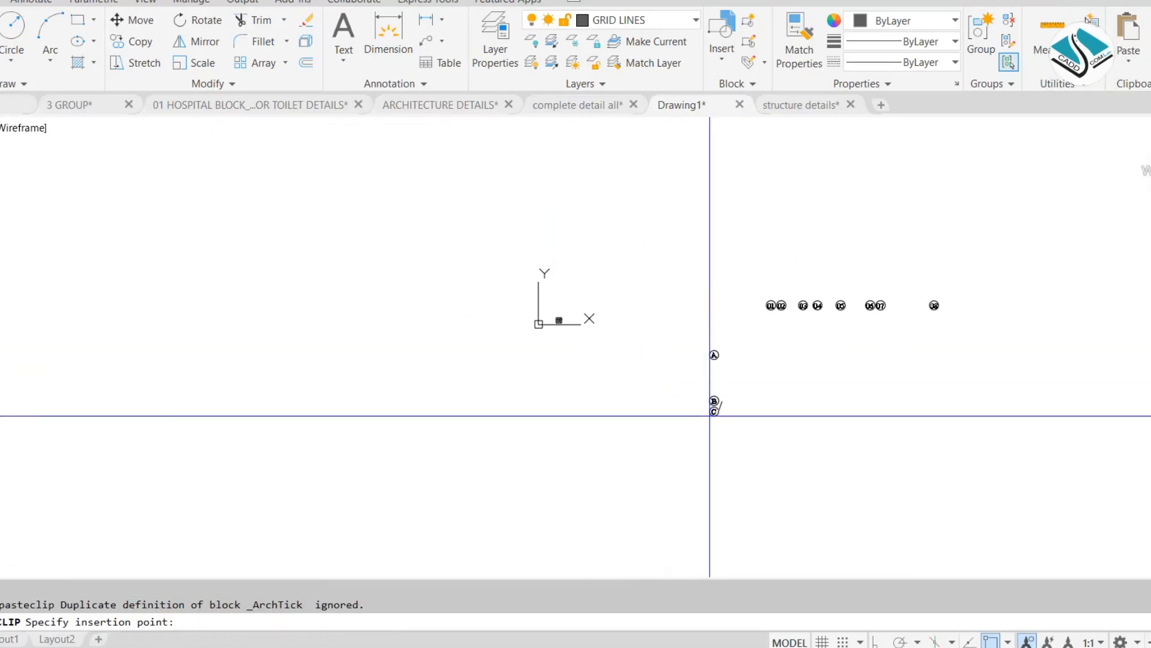
click(695, 408)
- Scale all the pasted grid bubbles freehand from a base point picked above the plan
click(925, 258)
click(669, 419)
text(sc)
key(Return)
scroll(547, 311, up, 4)
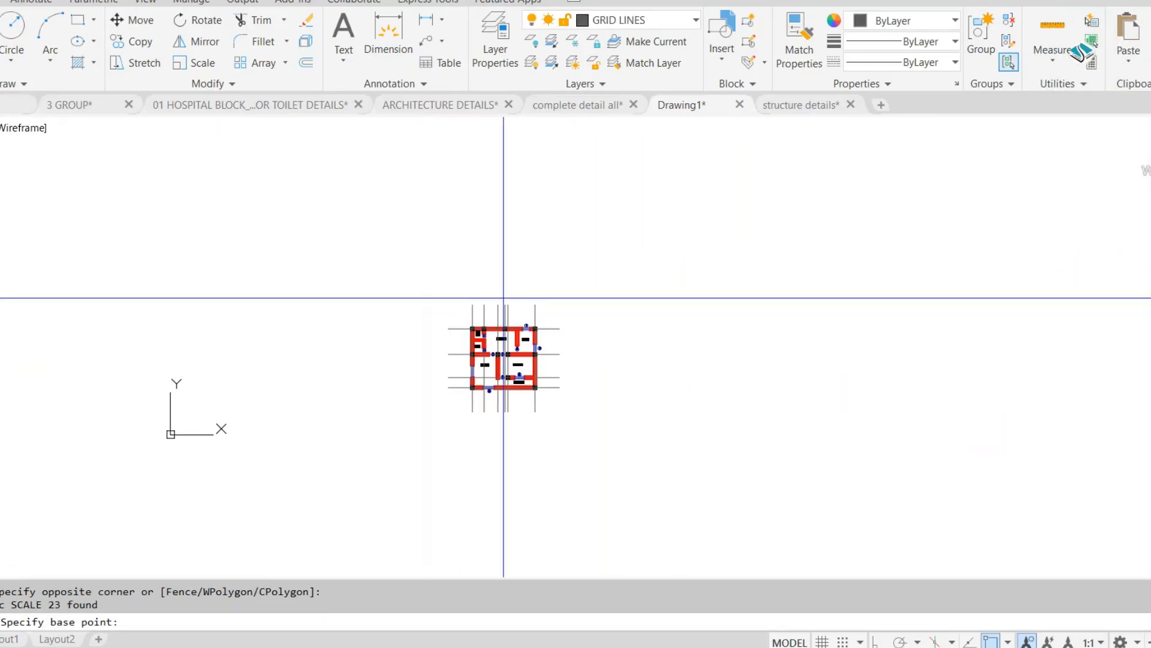
scroll(503, 297, up, 7)
click(425, 313)
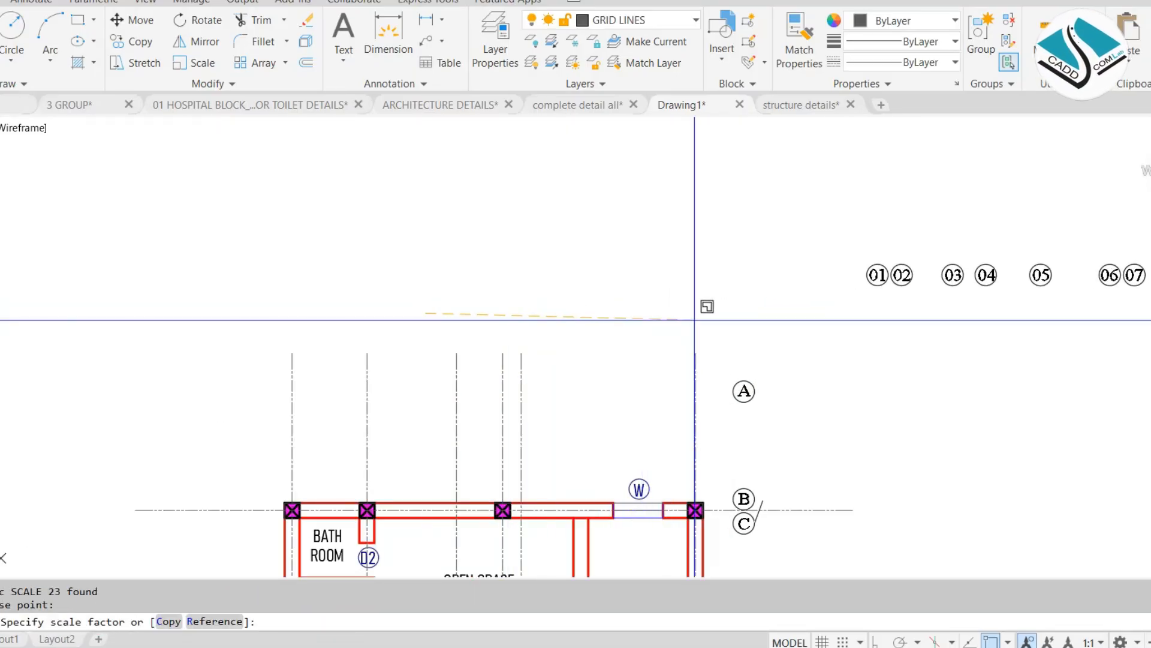
click(695, 319)
- Move the row of numbered grid bubbles 01 to 08 horizontally so it sits above the plan's vertical grid lines
scroll(771, 357, down, 4)
click(1034, 229)
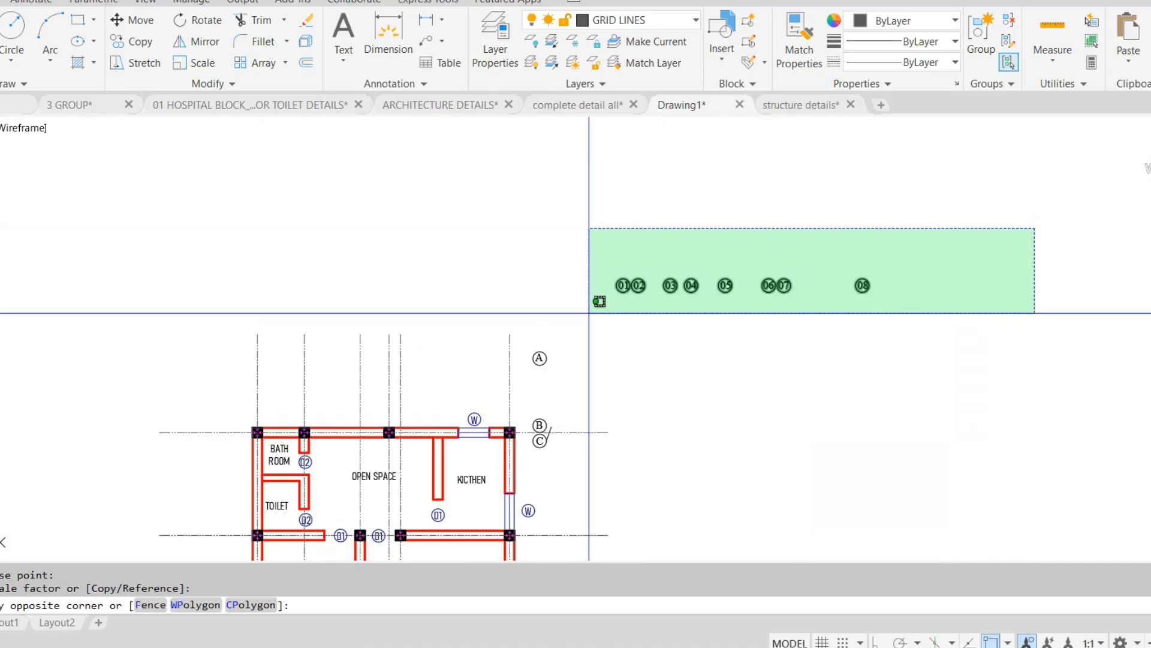
click(589, 312)
text(m)
key(Return)
click(701, 312)
click(332, 312)
- Move grid bubble 01 by its bottom point onto the upper end of the first vertical grid line
scroll(198, 295, up, 8)
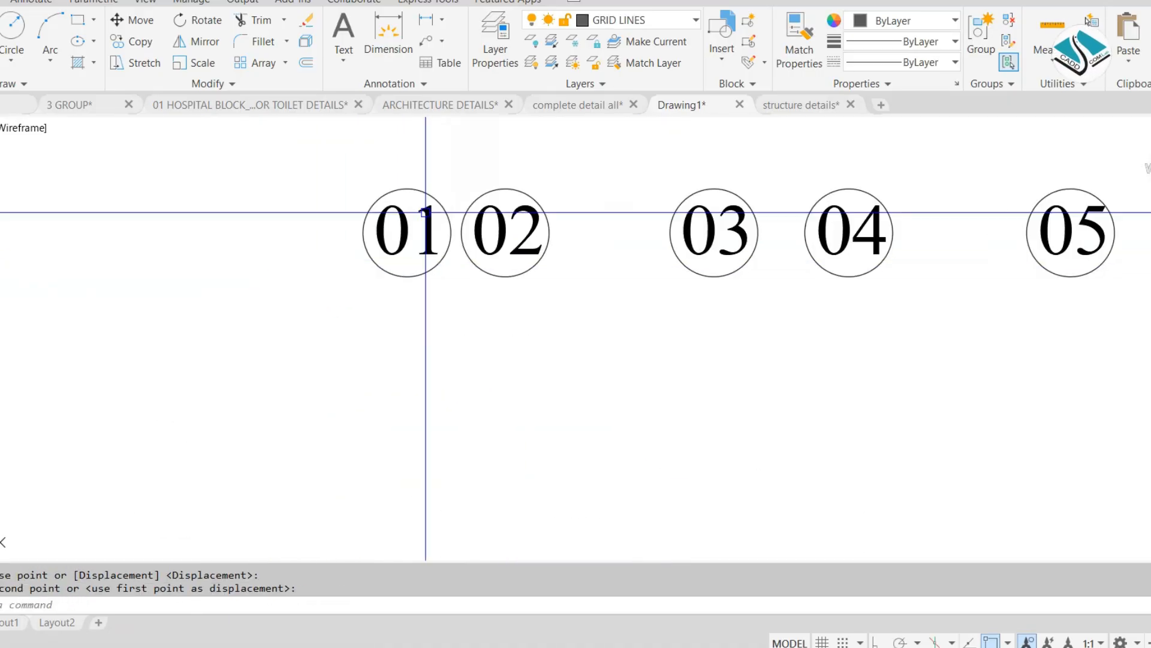
click(426, 212)
click(331, 278)
text(m)
key(Return)
click(407, 277)
scroll(423, 429, down, 2)
middle_drag(425, 436, 398, 261)
click(405, 342)
- Move grid bubble 02 by its bottom point onto the upper end of the second vertical grid line
scroll(454, 311, down, 6)
scroll(481, 326, up, 6)
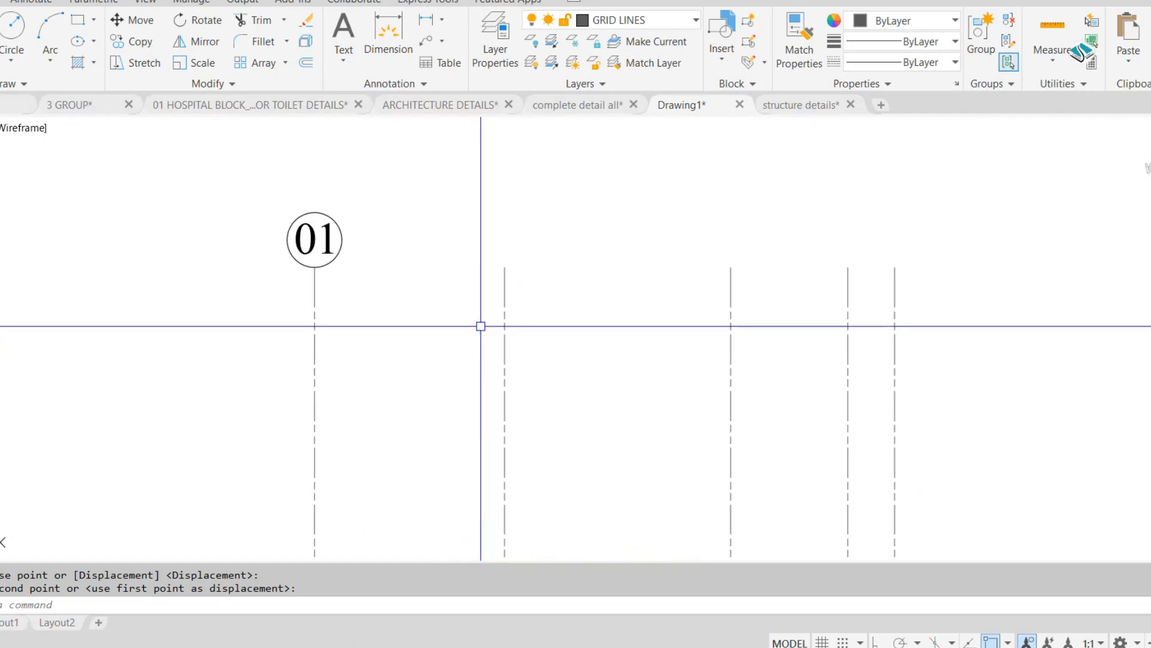
scroll(474, 323, down, 3)
scroll(426, 223, up, 3)
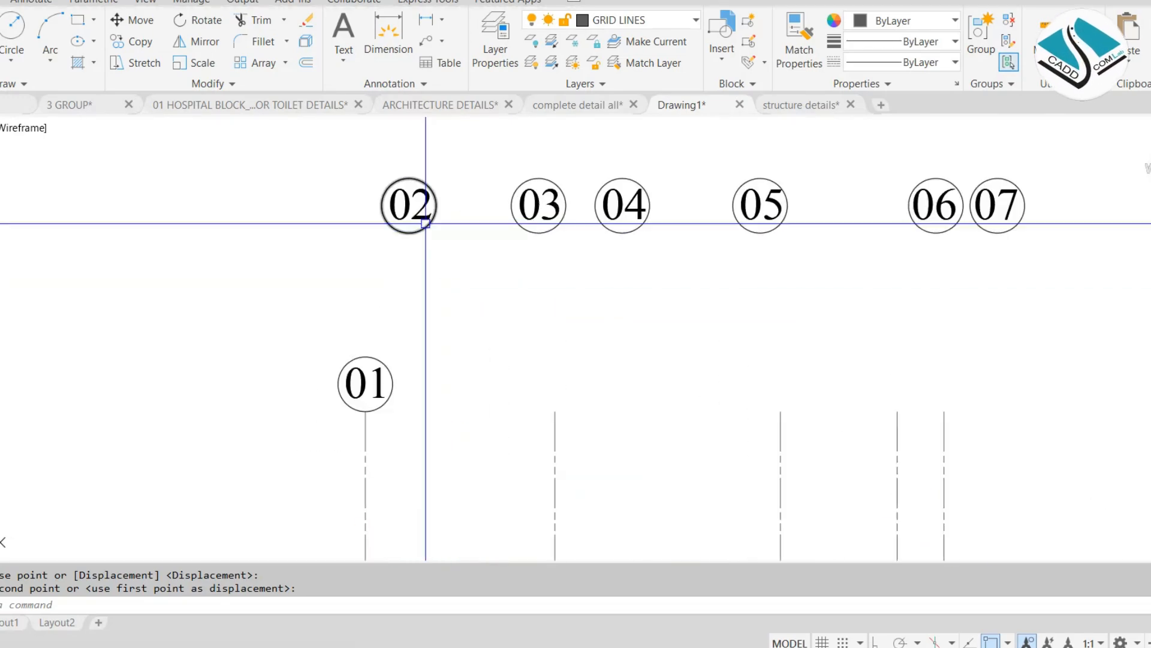
click(445, 172)
click(321, 256)
text(m)
key(Return)
click(409, 232)
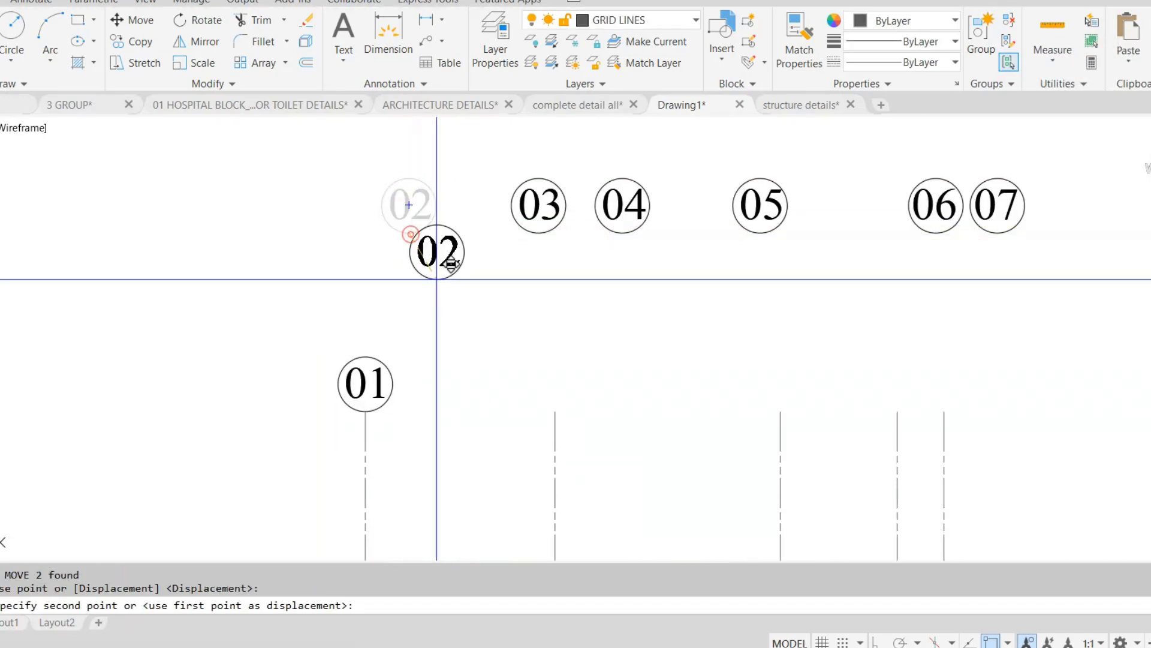
click(555, 412)
- Move grid bubble 03 by its bottom point onto the upper end of the third vertical grid line
middle_drag(556, 190, 508, 204)
click(507, 201)
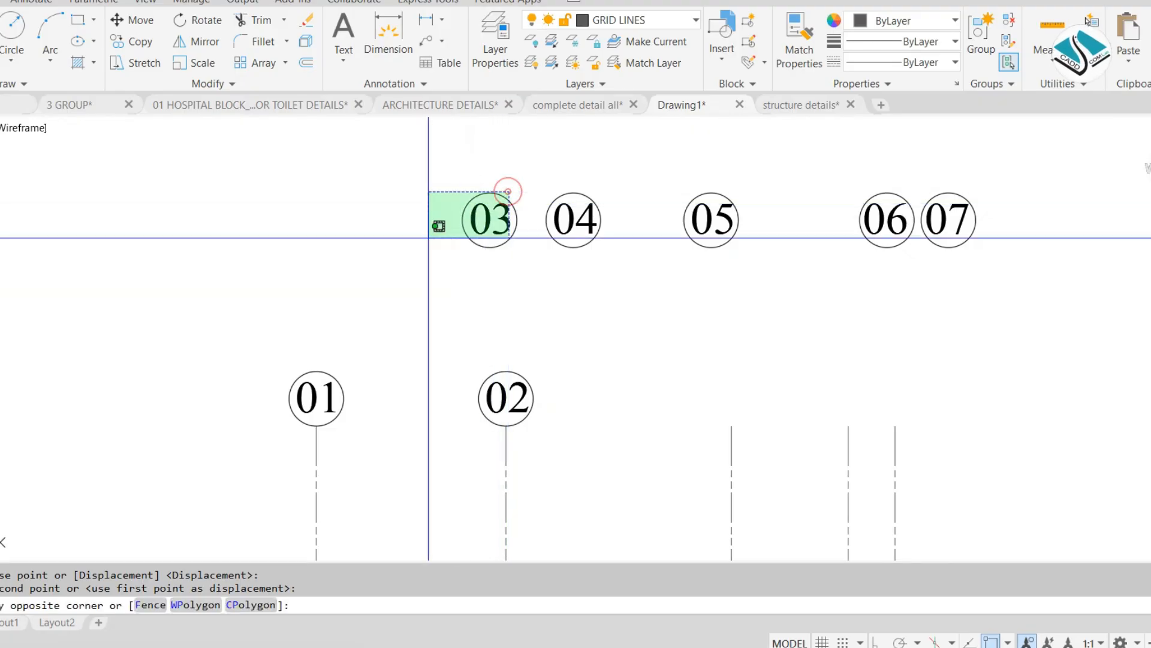
click(424, 242)
text(m)
key(Return)
click(489, 247)
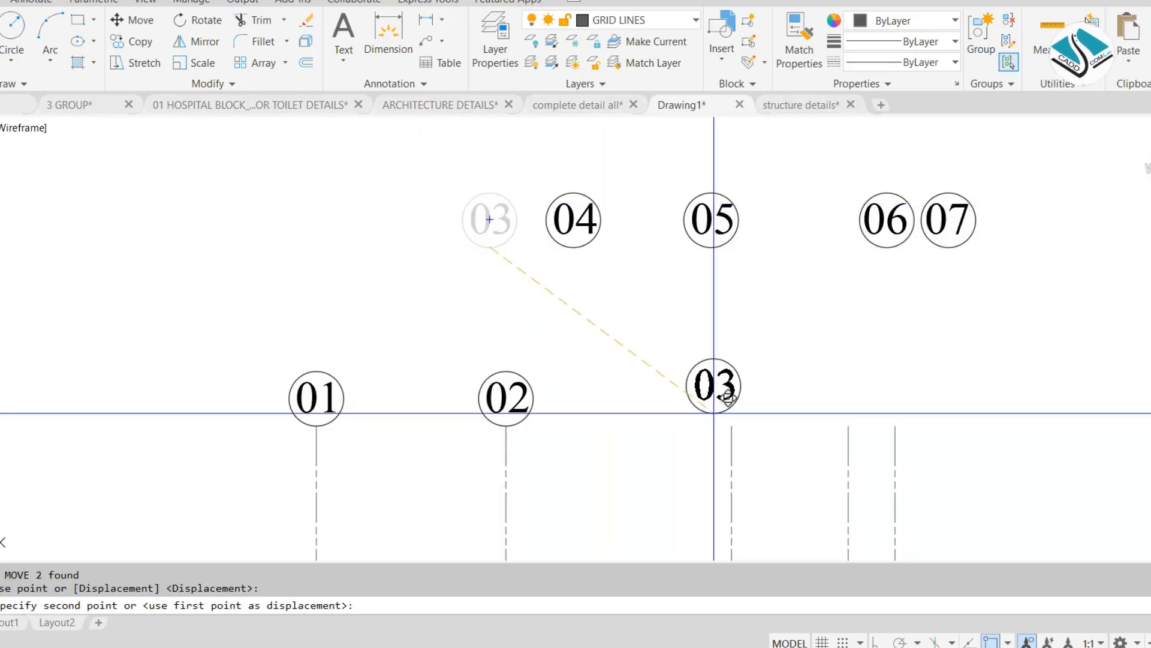
click(732, 425)
- Move grid bubble 04 by its bottom point onto the upper end of the fourth vertical grid line
middle_drag(600, 220, 506, 244)
click(517, 213)
click(403, 303)
text(m)
key(Return)
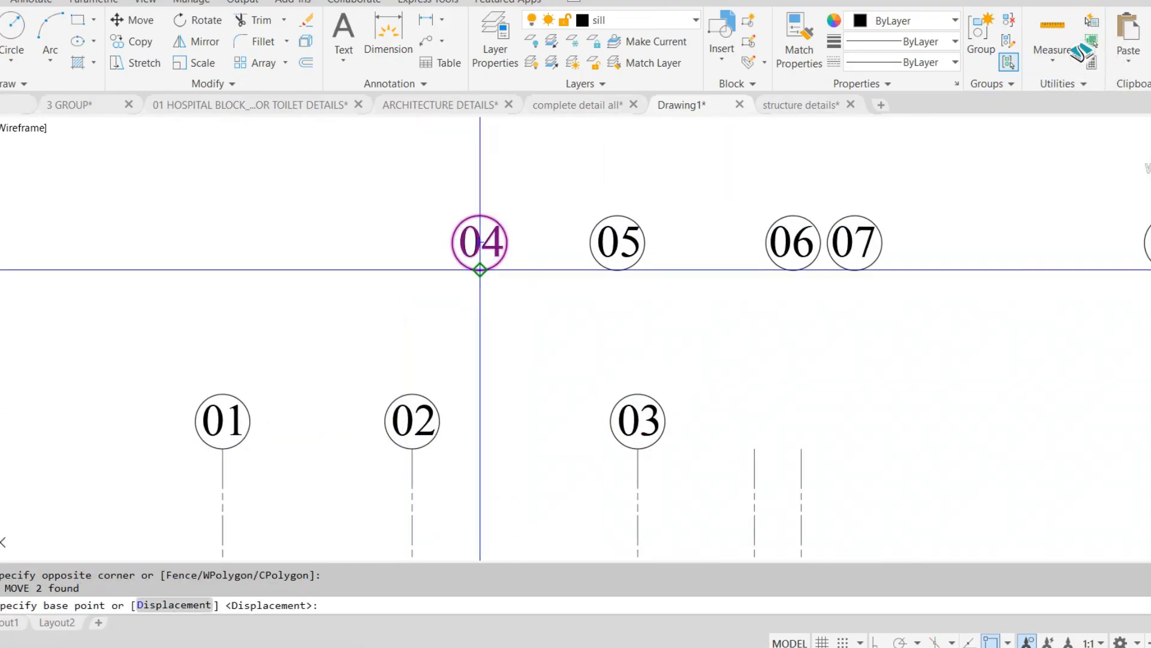
click(479, 270)
click(755, 445)
click(676, 232)
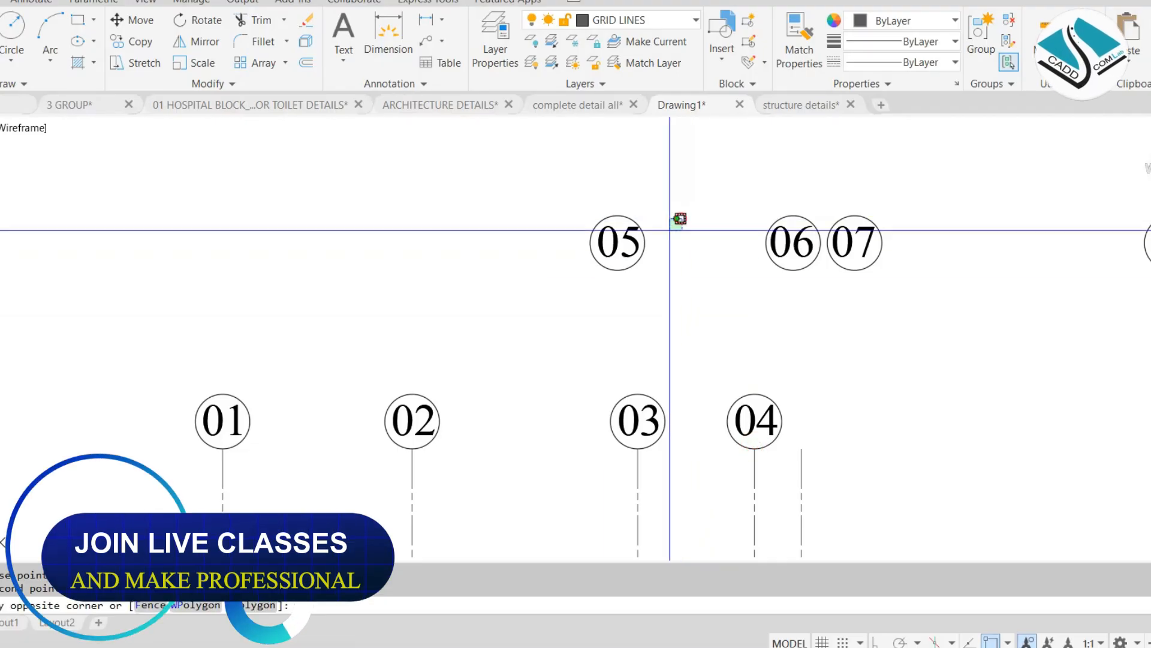
click(635, 268)
text(m)
key(Return)
click(618, 241)
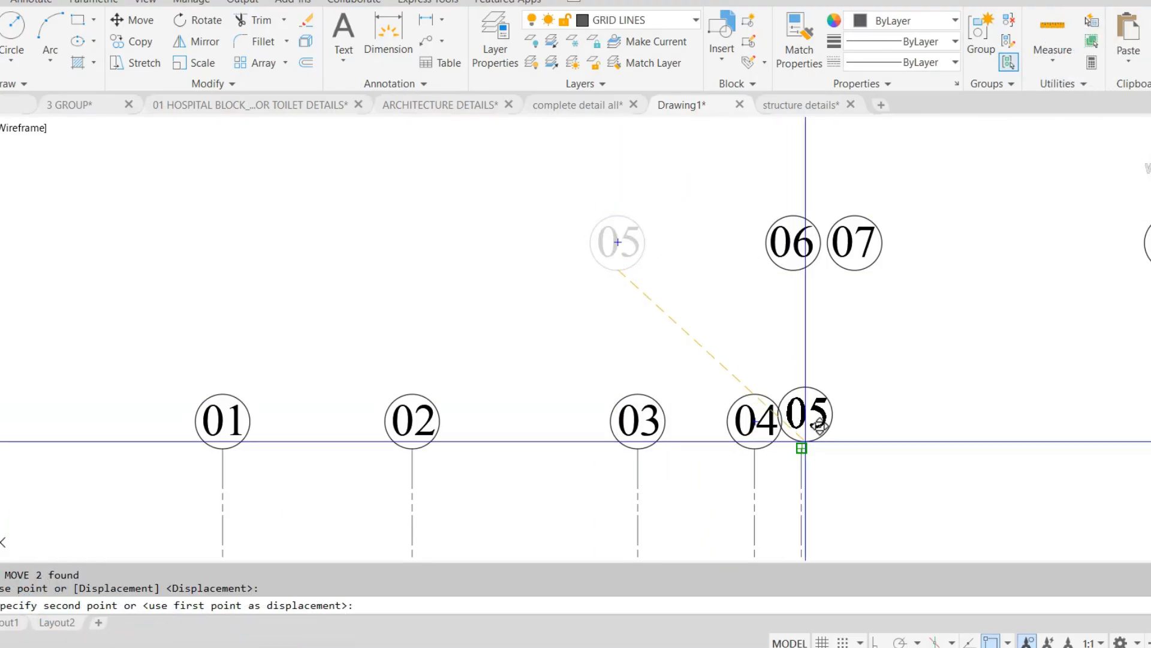
middle_drag(814, 424, 433, 344)
scroll(433, 343, up, 2)
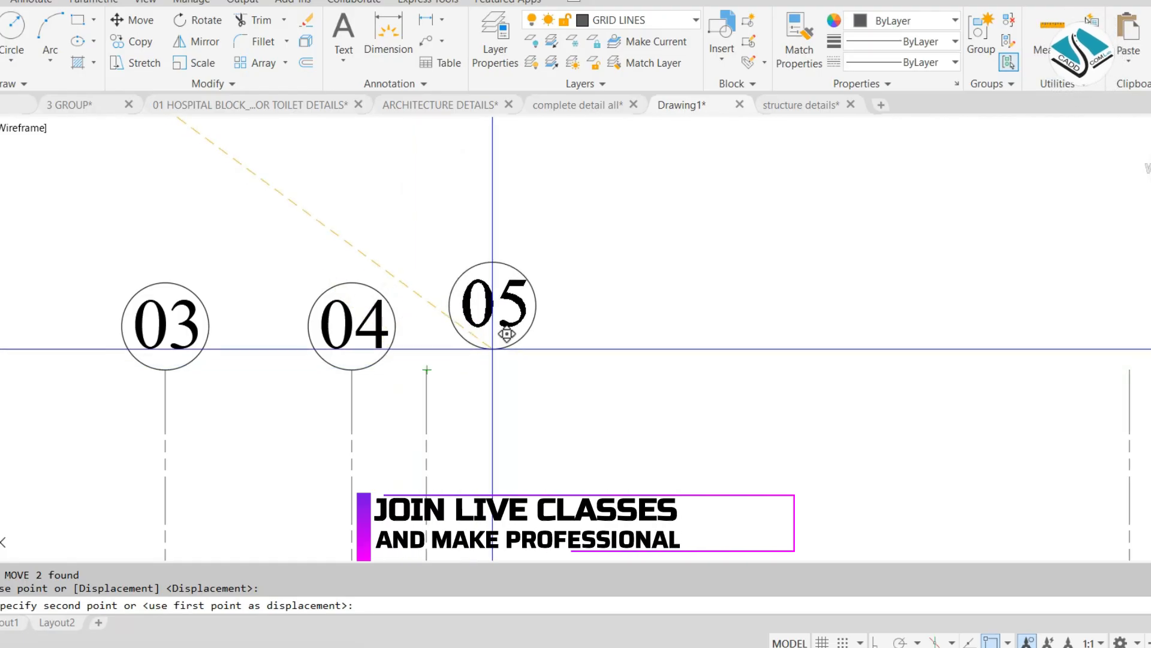
key(Escape)
- Draw a horizontal line from the fifth vertical grid line's upper end, continuing diagonally back down onto that grid line
scroll(421, 354, up, 2)
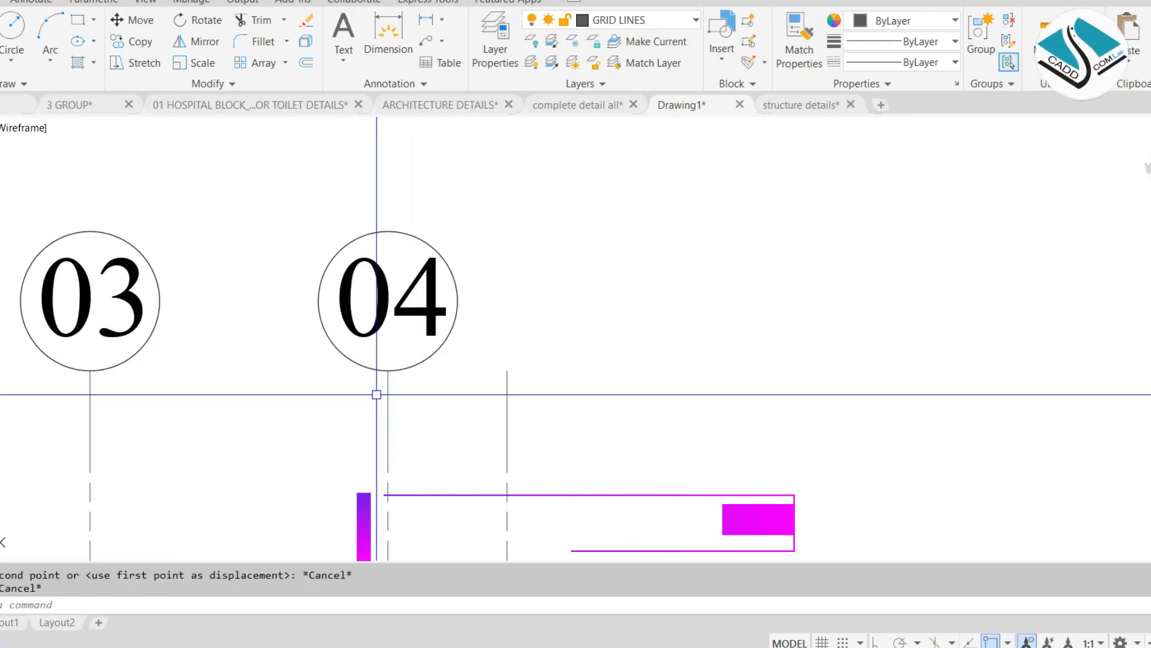
text(l)
key(Return)
middle_drag(505, 363, 488, 309)
click(490, 316)
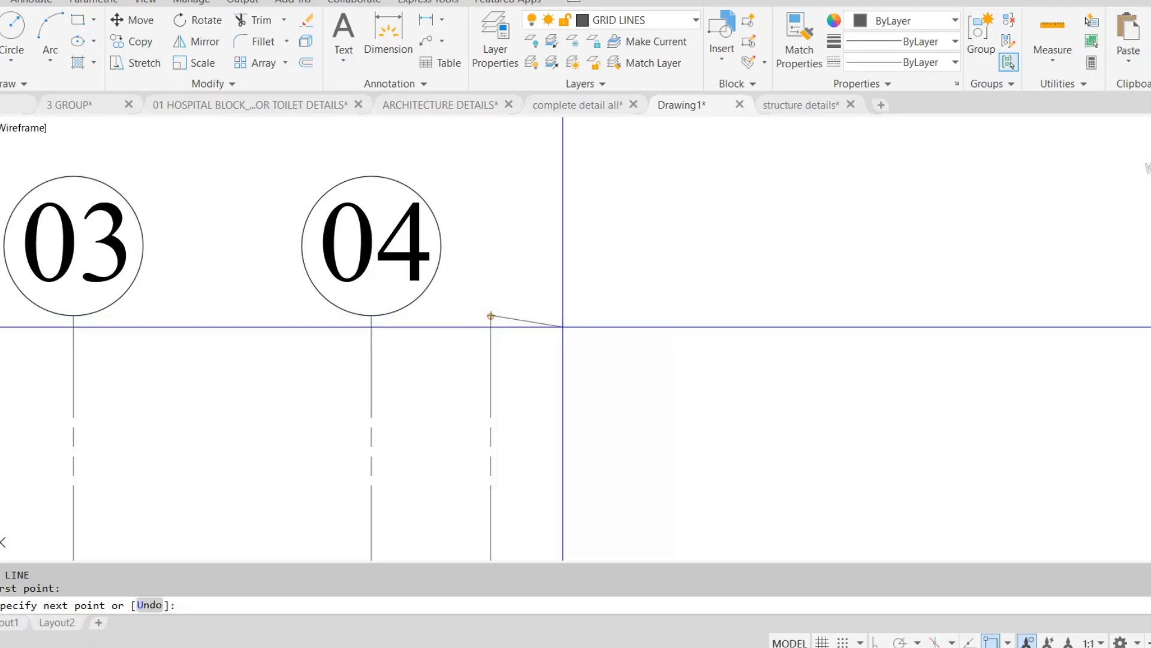
click(600, 315)
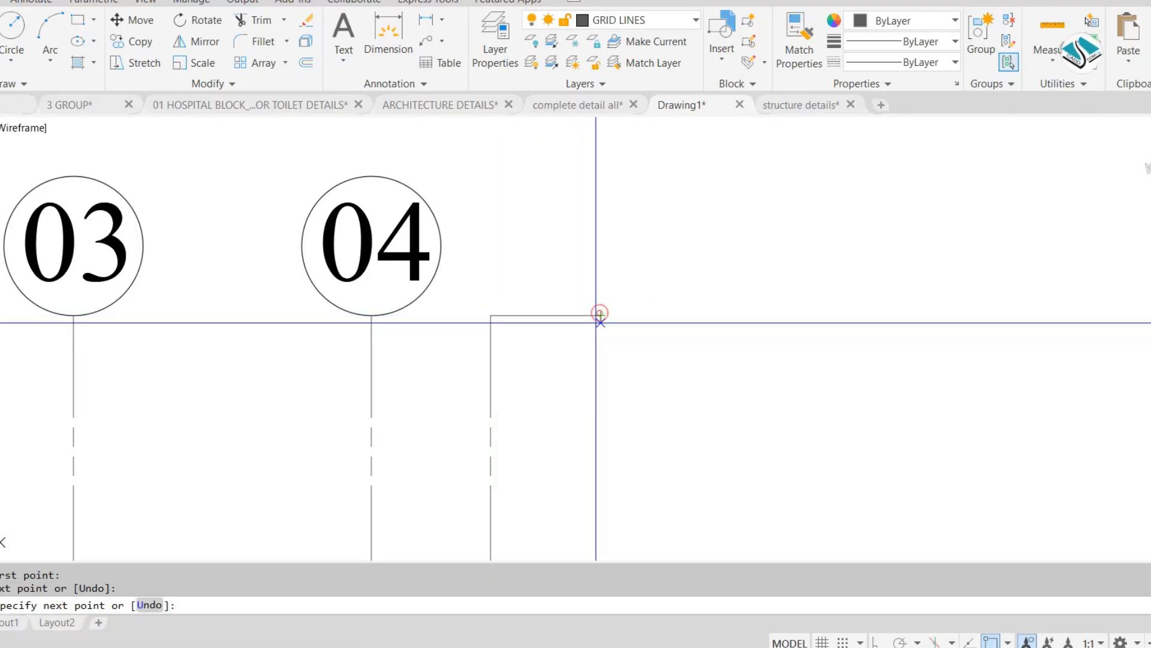
click(491, 478)
key(Escape)
key(Escape)
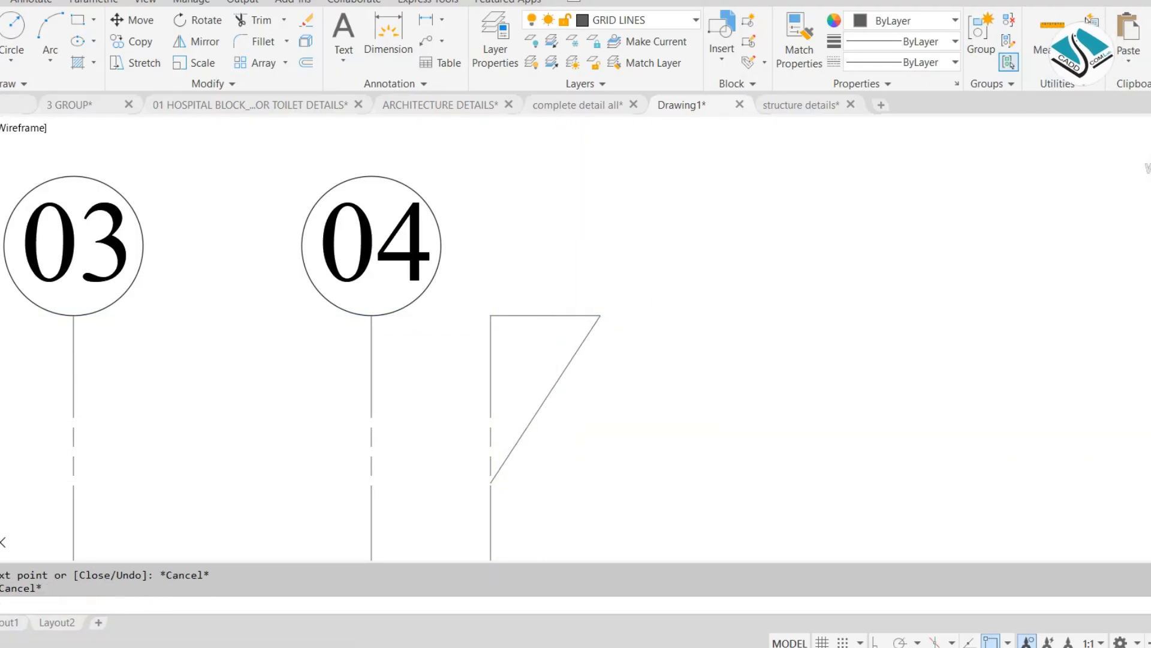
- Remove the horizontal line and trim the fifth grid line above the slanted segment, leaving a bent upper end
text(tr)
key(Return)
click(527, 309)
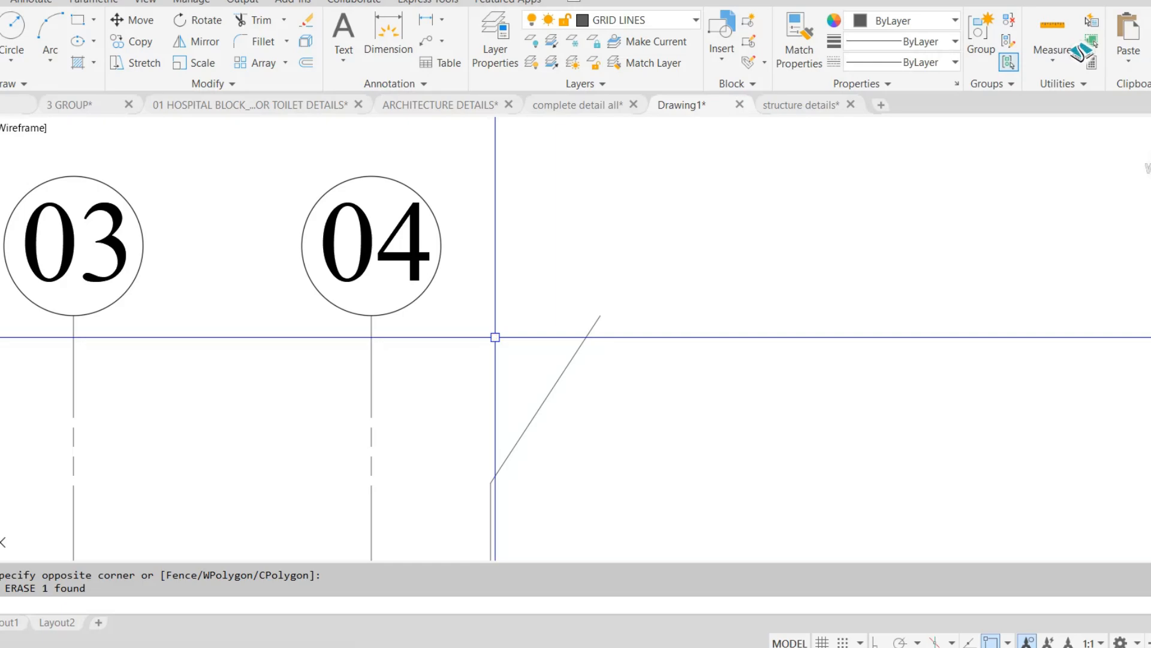
key(Escape)
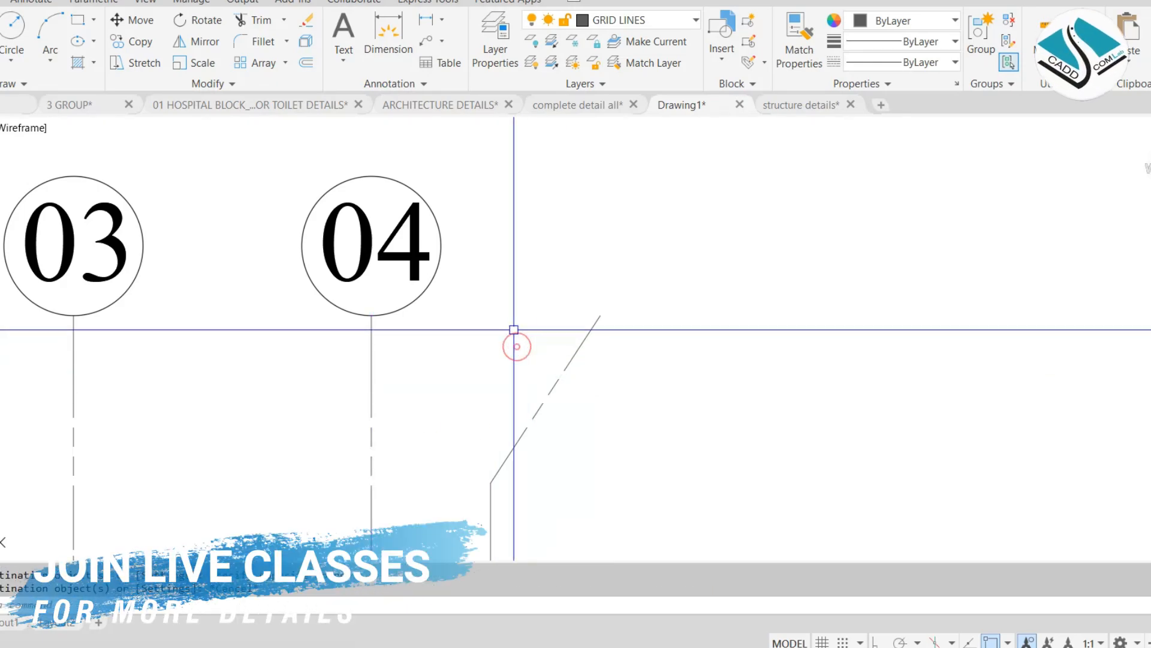
- Move grid bubble 05 by its bottom point onto the upper end of the slanted segment
scroll(487, 260, down, 4)
middle_drag(487, 262, 460, 348)
click(331, 157)
click(180, 226)
text(m)
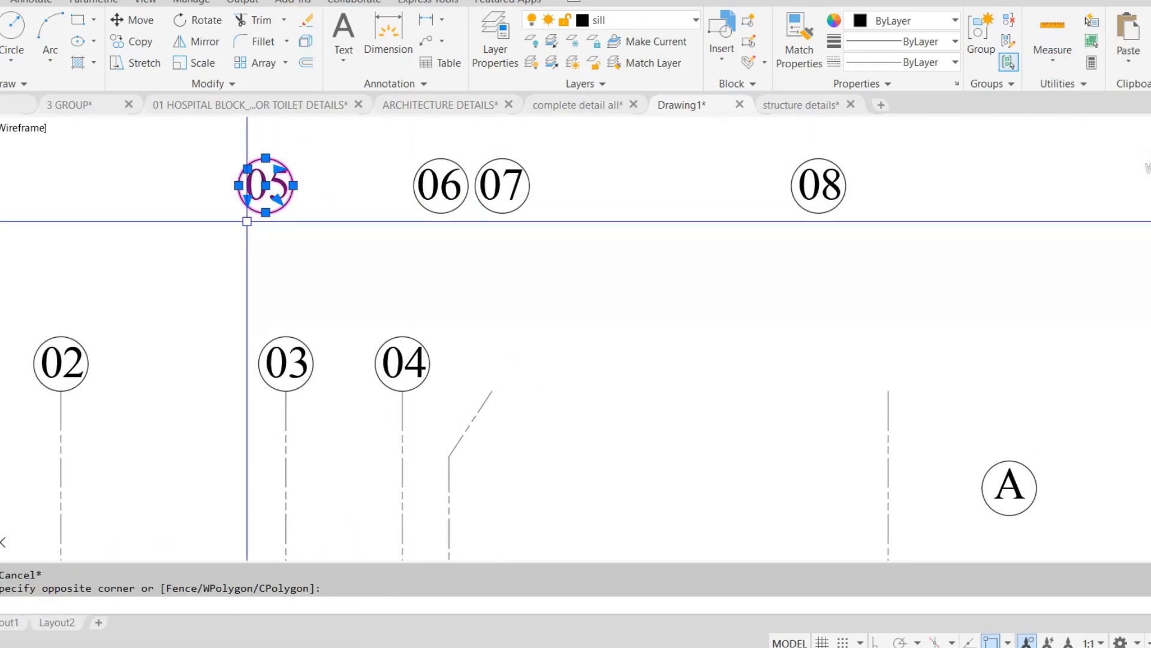
scroll(259, 218, up, 2)
key(Return)
click(269, 209)
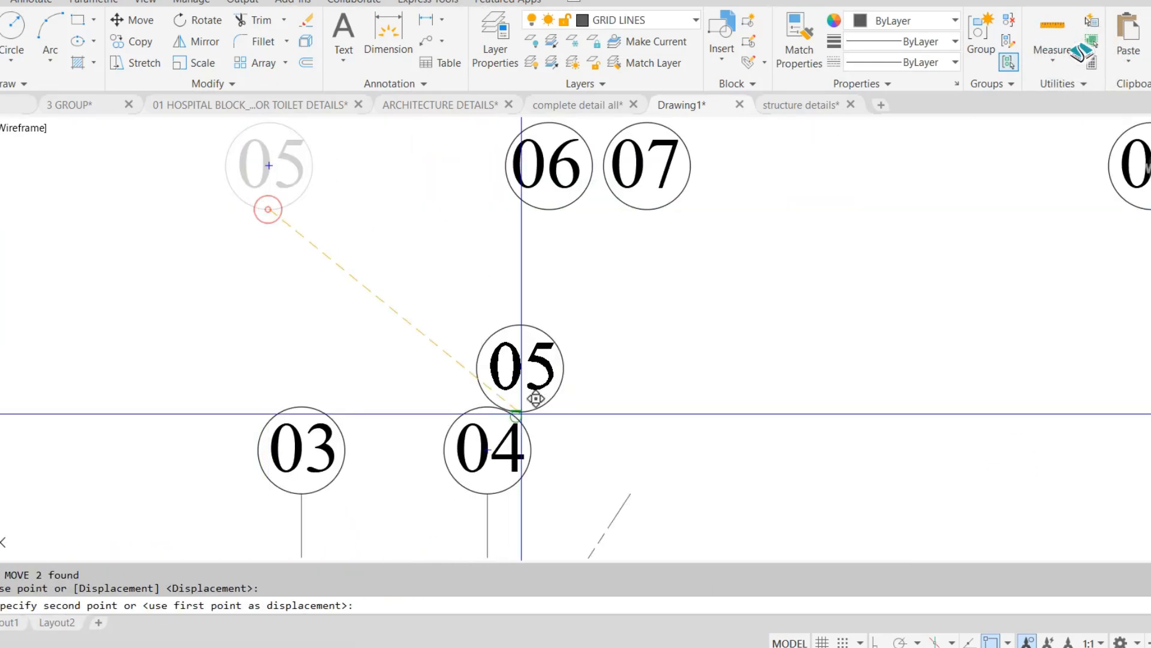
click(629, 492)
- Move grid bubble 06 by its bottom point onto the upper end of the last vertical grid line
scroll(527, 318, down, 2)
scroll(593, 246, up, 4)
click(496, 231)
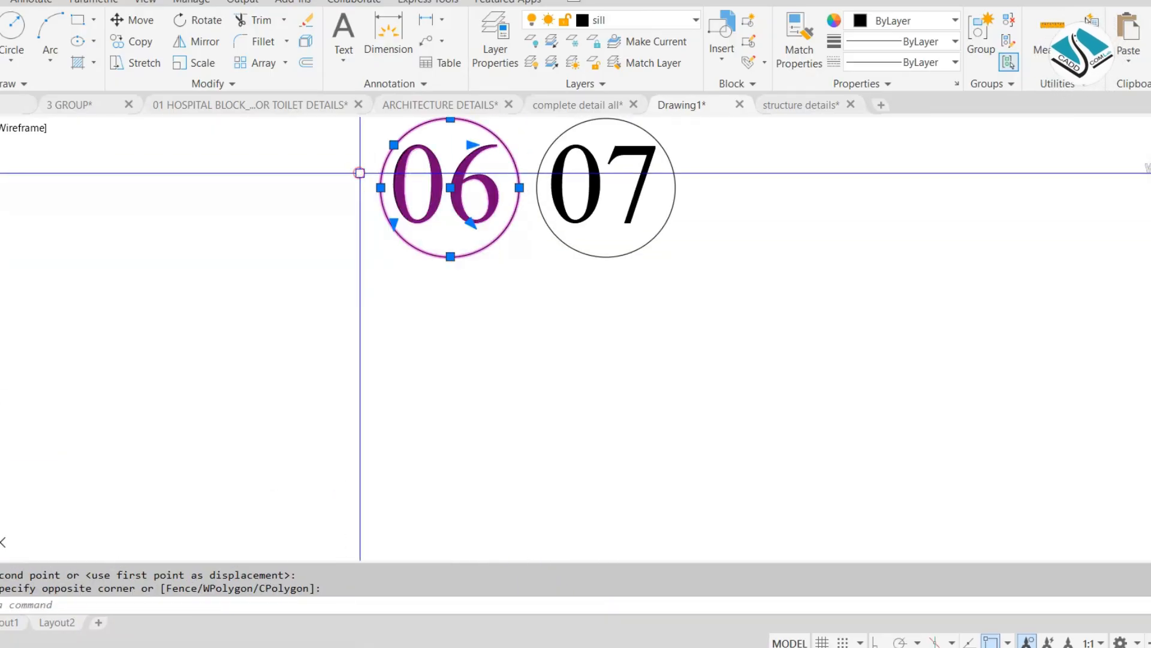
click(437, 238)
text(m)
key(Return)
click(449, 257)
scroll(450, 257, down, 4)
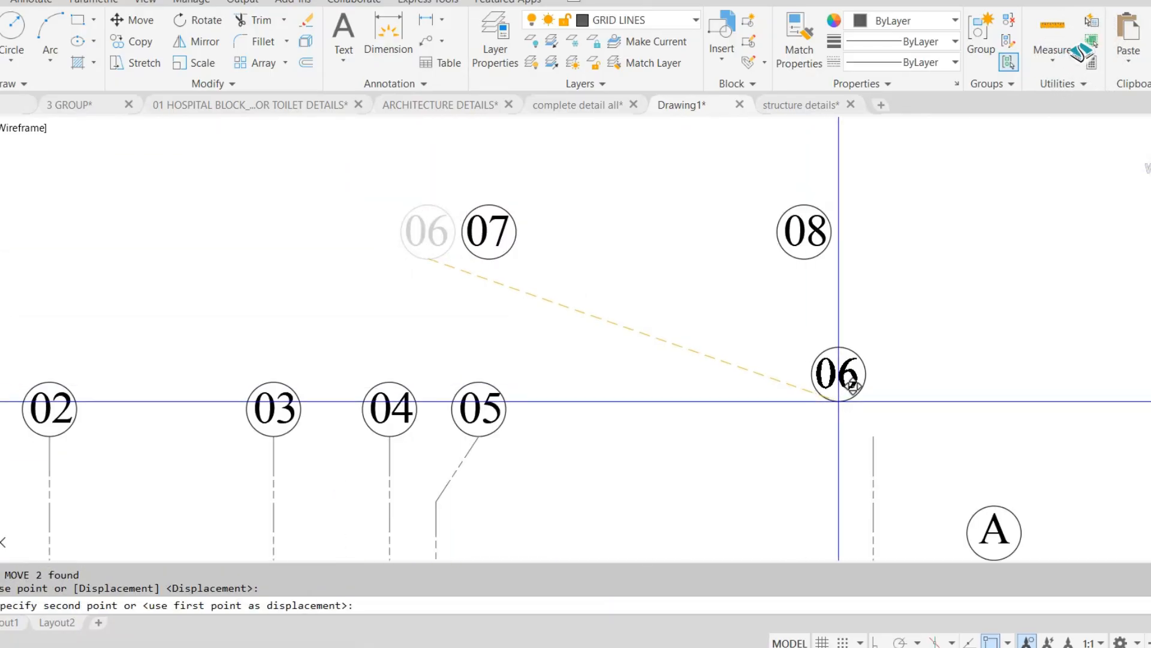
click(873, 436)
key(Escape)
- Erase the surplus grid bubbles 07 and 08 above the plan
click(879, 164)
click(381, 288)
text(e)
key(Return)
scroll(594, 224, down, 4)
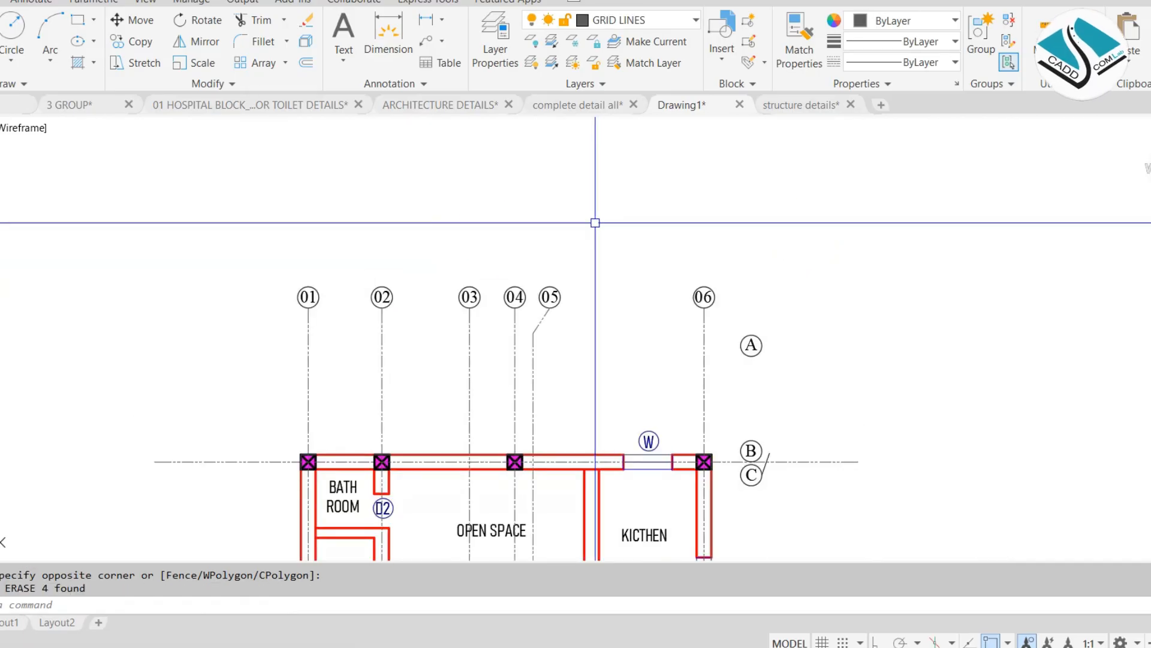
- Move grid bubbles A, B and C with their slanted line to the left side of the floor plan
scroll(719, 378, down, 2)
middle_drag(709, 360, 679, 314)
scroll(693, 327, up, 4)
click(686, 269)
scroll(690, 317, down, 2)
middle_drag(707, 456, 689, 335)
click(703, 321)
text(m)
key(Return)
click(712, 231)
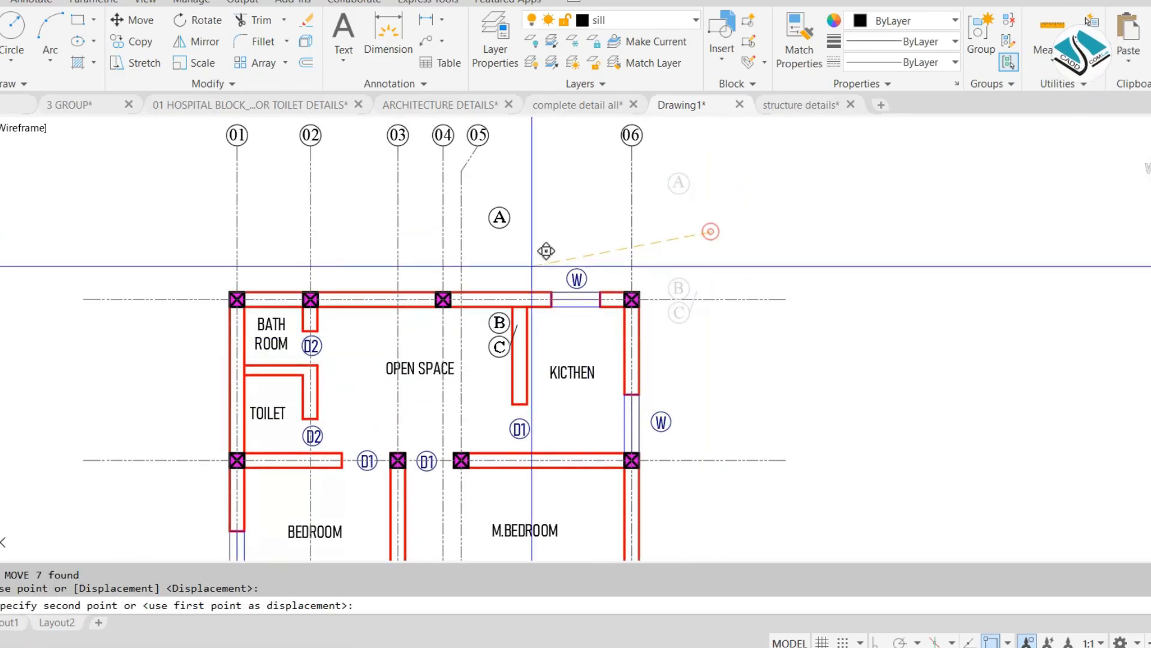
middle_drag(171, 352, 406, 349)
scroll(407, 349, up, 2)
click(270, 355)
key(Escape)
- Move grid bubble A by its right point onto the left end of the first horizontal grid line
scroll(235, 246, up, 5)
click(237, 249)
click(136, 380)
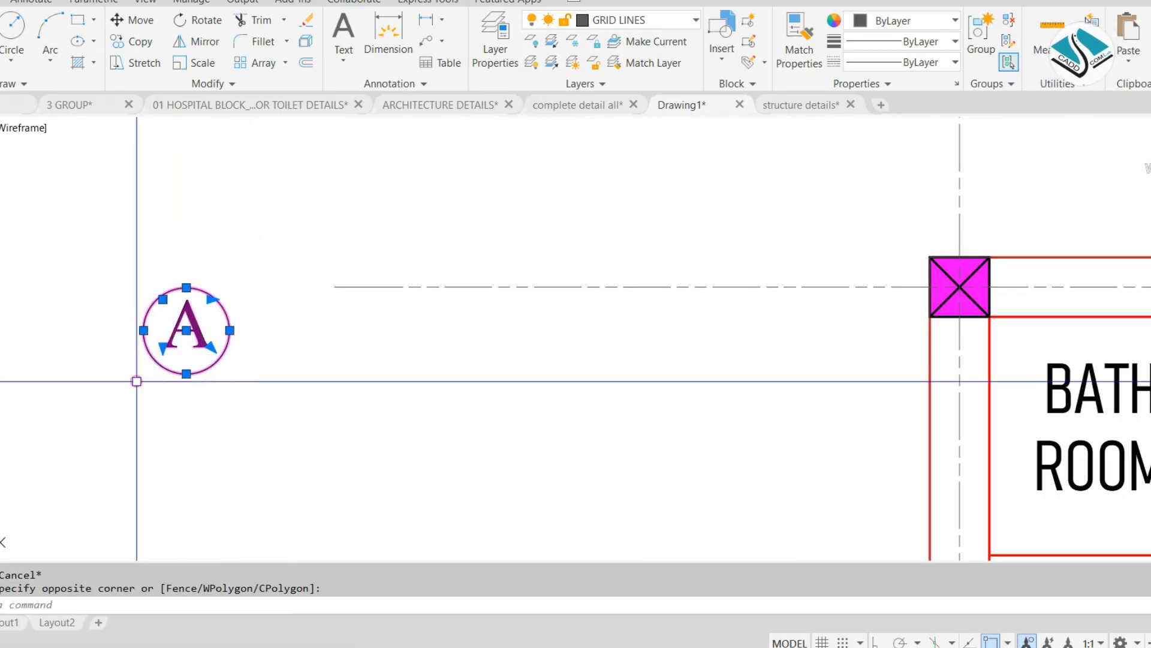
text(m)
key(Return)
click(230, 330)
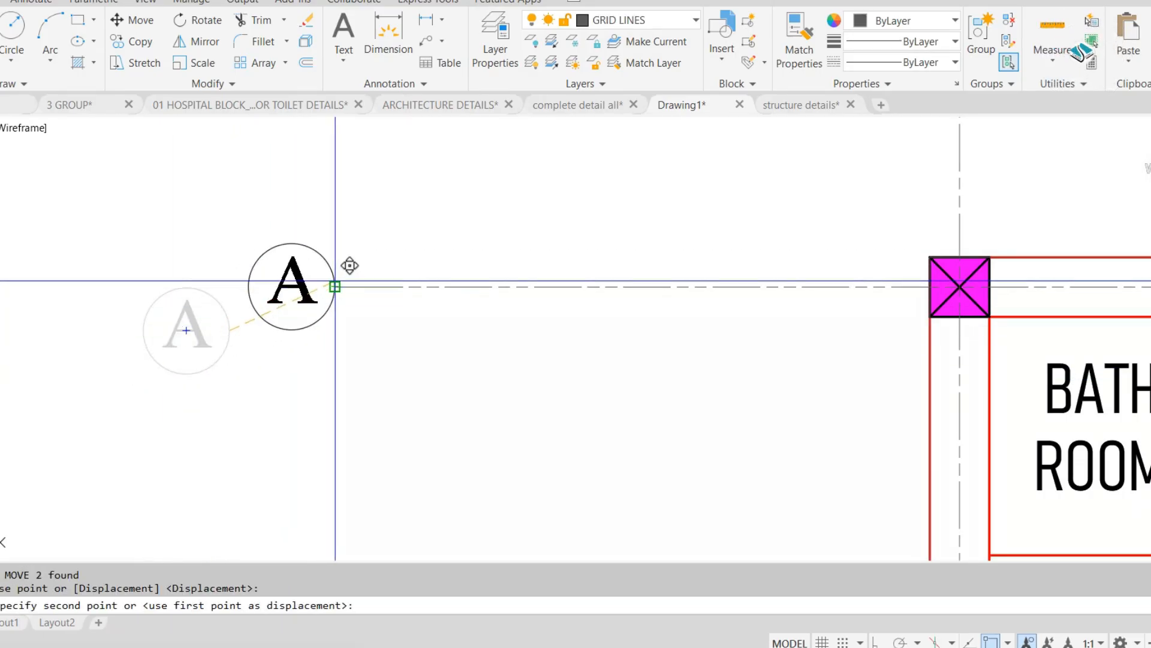
click(334, 286)
- Erase the slanted line beside bubbles B and C
scroll(303, 414, down, 2)
middle_drag(287, 457, 340, 299)
click(329, 476)
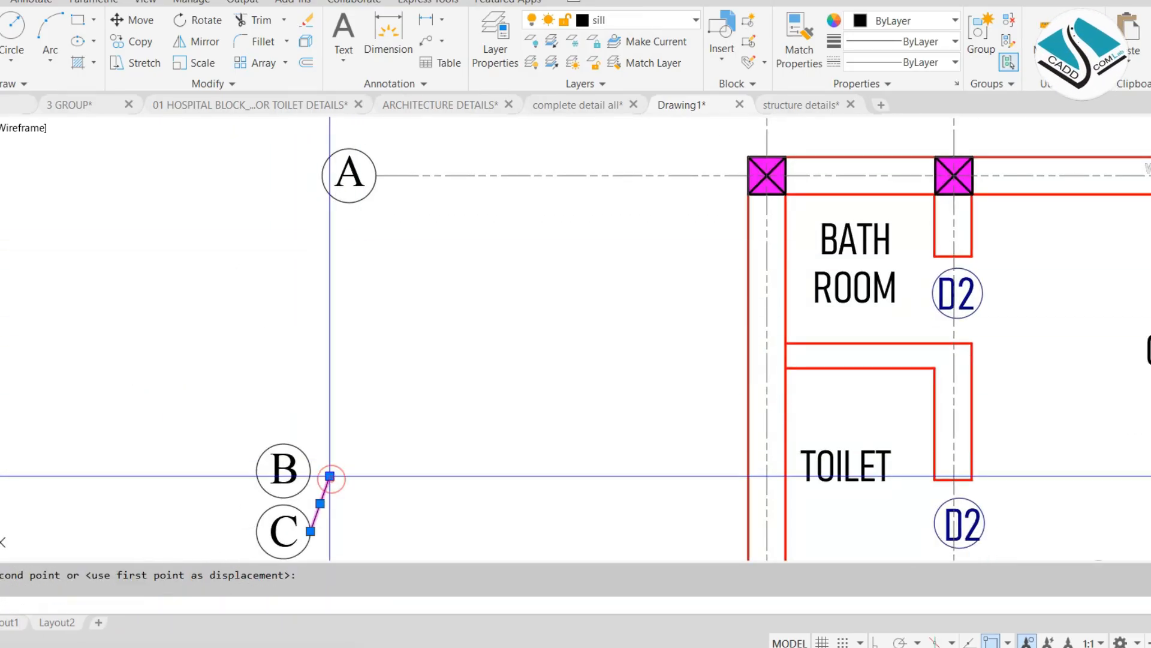
text(e)
key(space)
- Move bubbles B and C together, placing B's right point on the left end of the second horizontal grid line
middle_drag(329, 475, 331, 365)
click(369, 306)
click(216, 470)
text(m)
key(space)
click(313, 363)
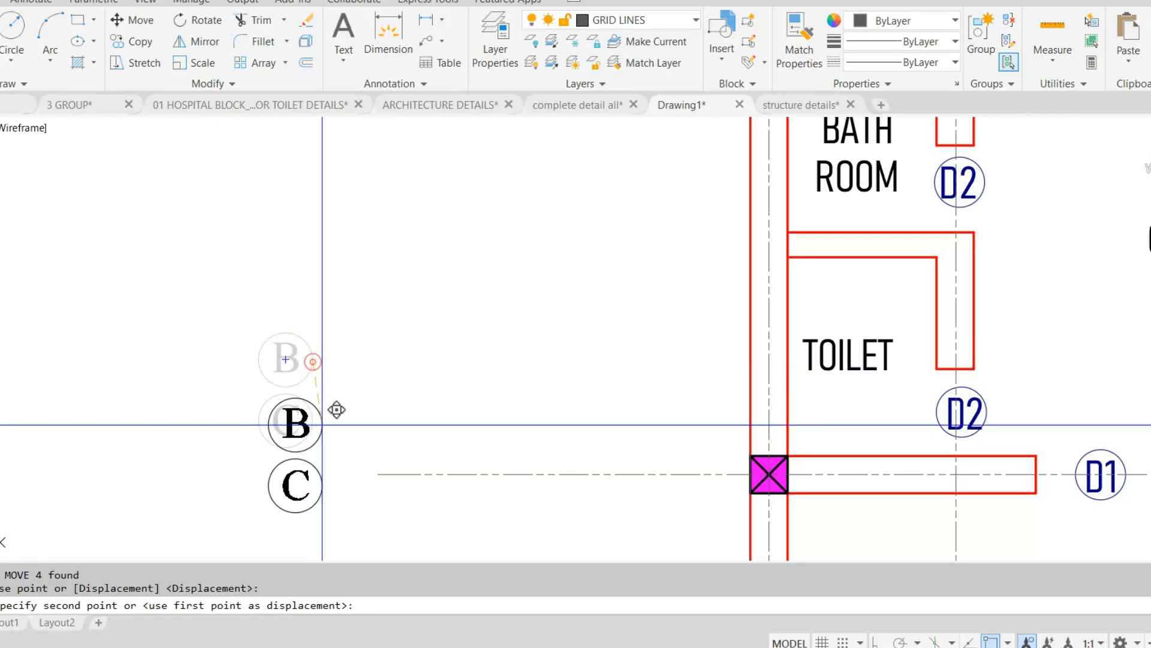
click(378, 473)
- Move grid bubble C by its right point onto the left end of the third horizontal grid line
middle_drag(425, 533, 436, 304)
click(436, 304)
click(299, 343)
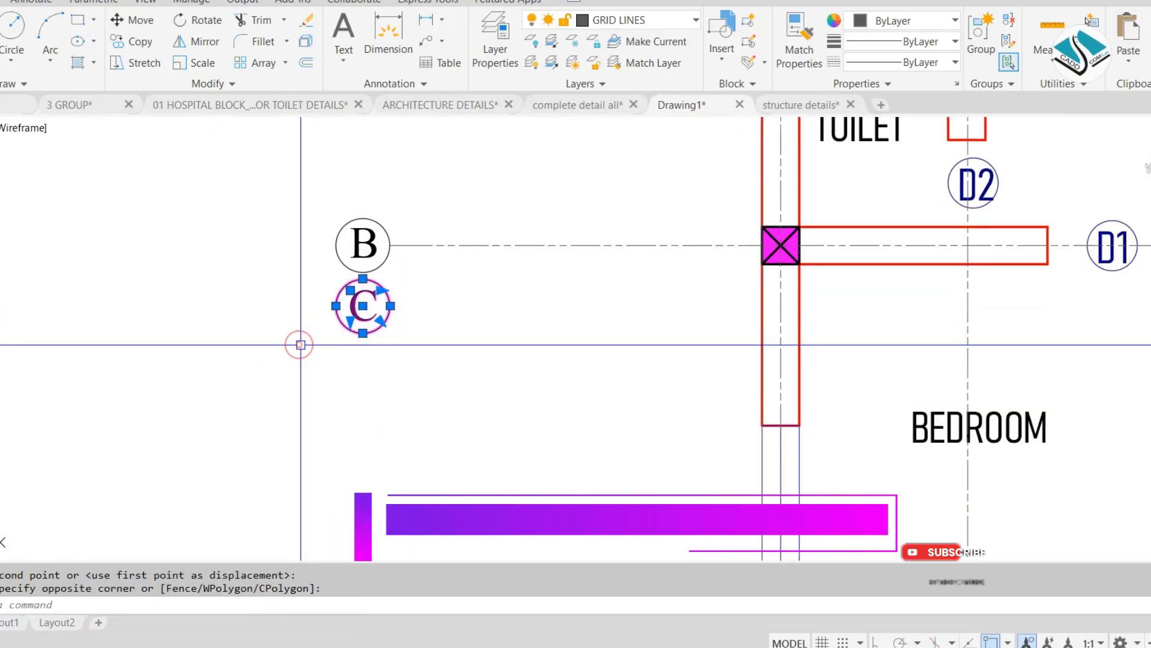
text(m)
key(space)
click(389, 305)
scroll(398, 276, down, 2)
scroll(387, 407, up, 2)
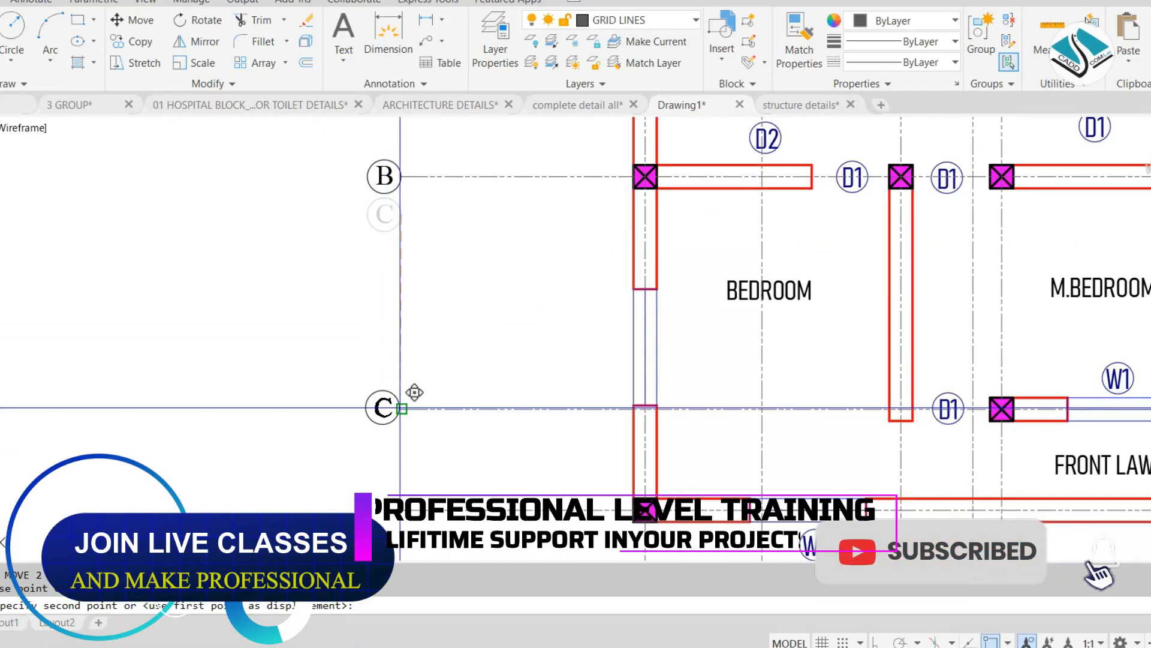
click(402, 408)
- Copy grid bubble C by its right point onto the left end of the fourth horizontal grid line
click(362, 370)
click(399, 428)
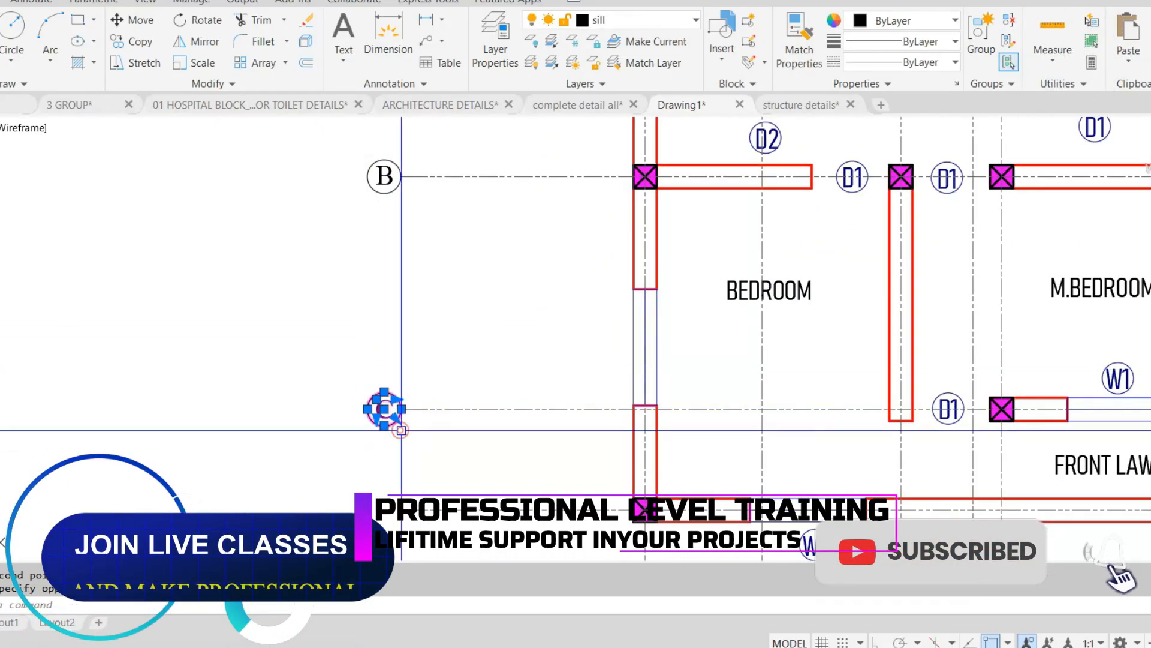
text(co)
key(space)
scroll(399, 421, up, 2)
click(403, 408)
click(411, 431)
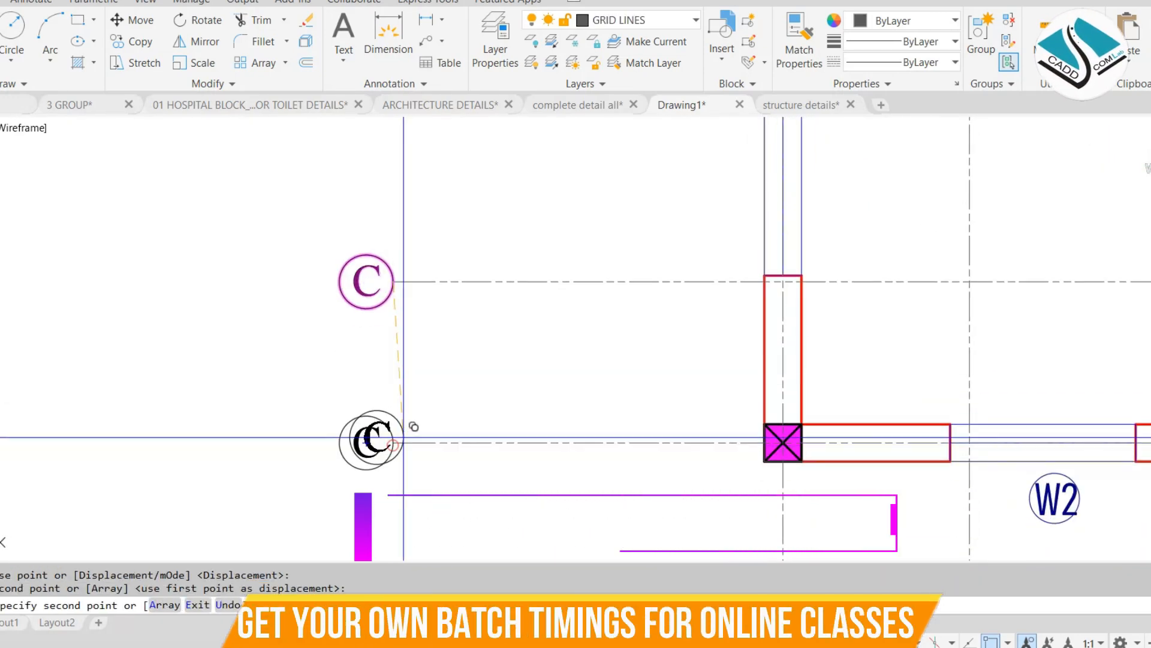
scroll(420, 407, down, 3)
key(Escape)
scroll(563, 247, up, 2)
middle_drag(563, 247, 556, 221)
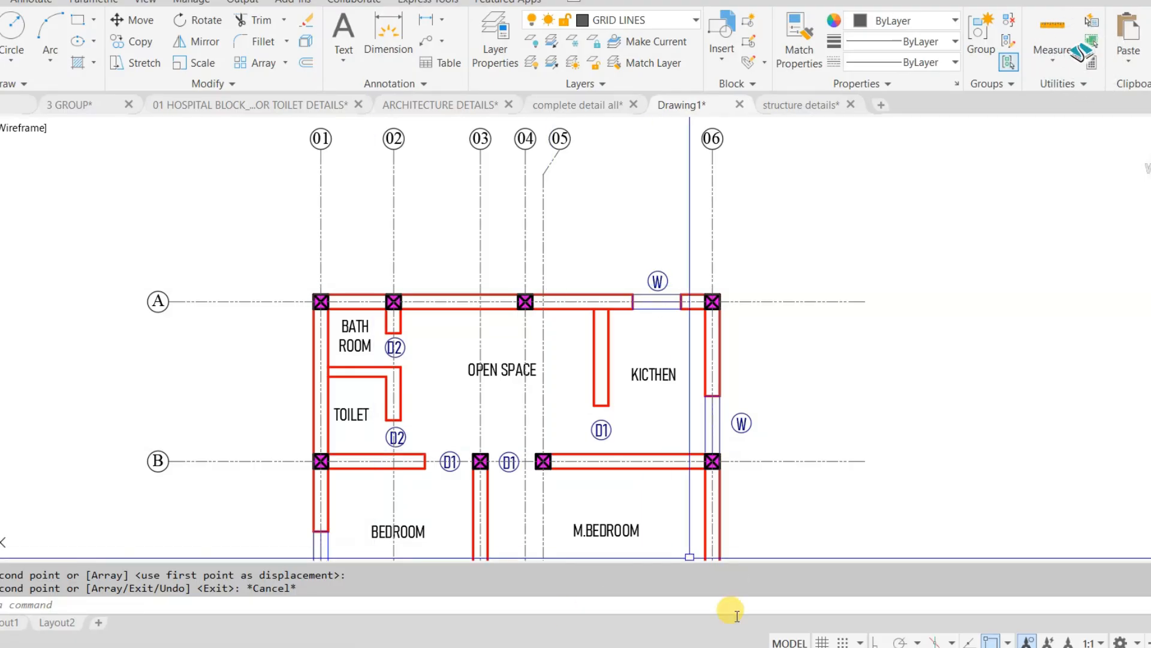
- Switch to the Notepad notes, finish line 21 as "21-dimenshions--" and return to the drawing
click(653, 646)
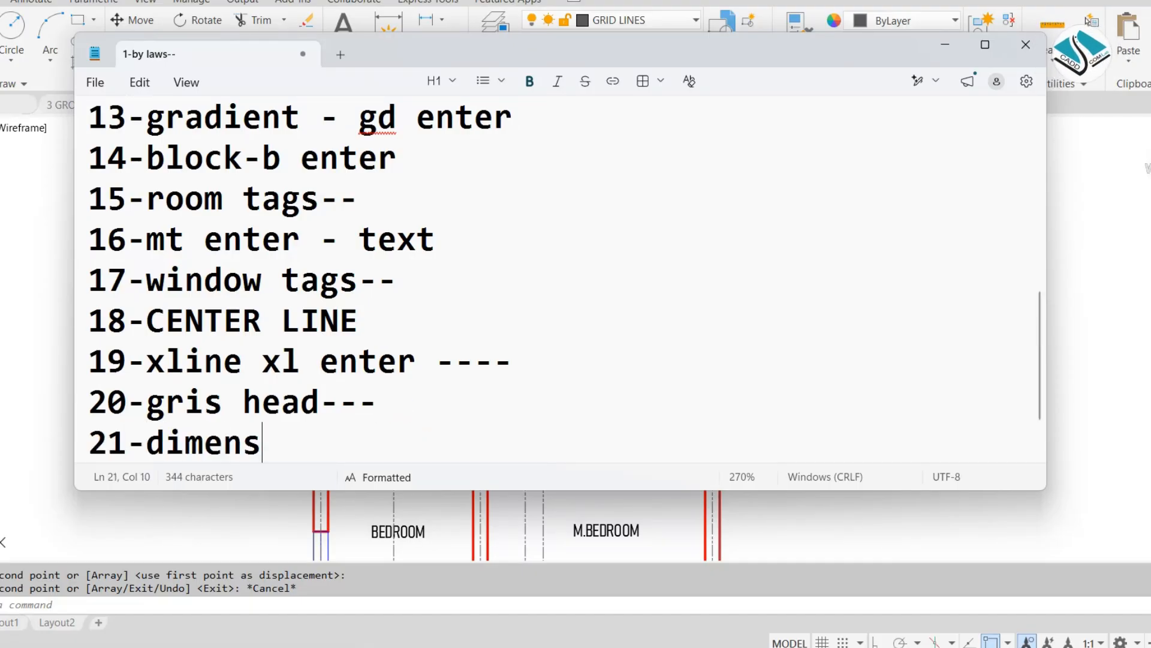
text(hions--)
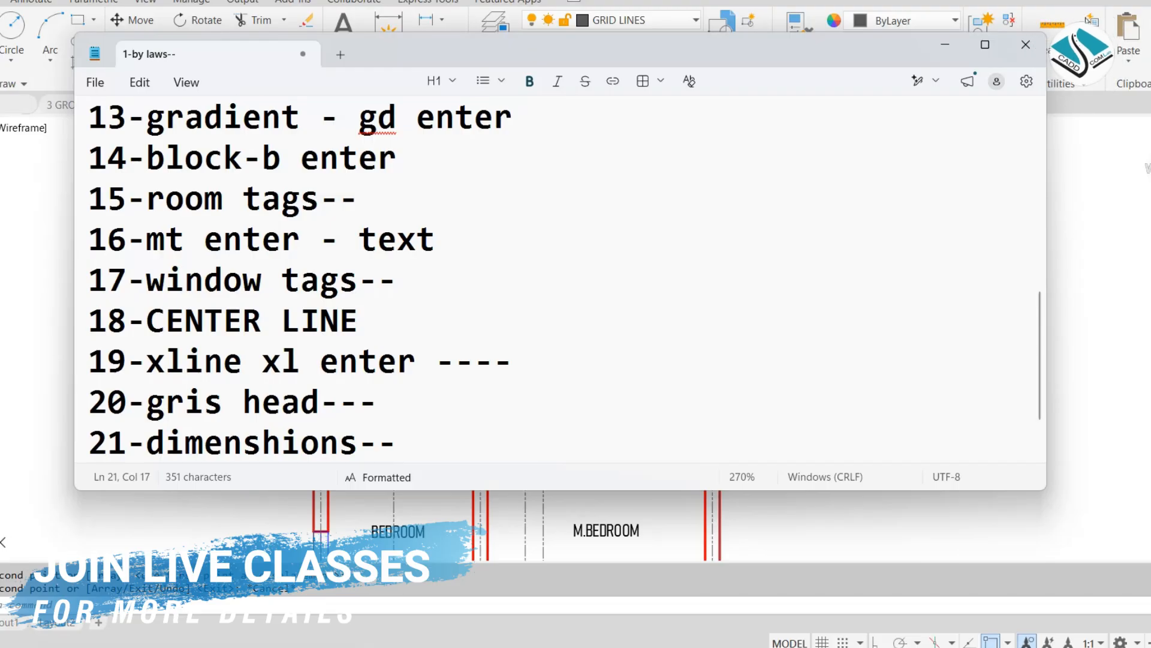
click(945, 45)
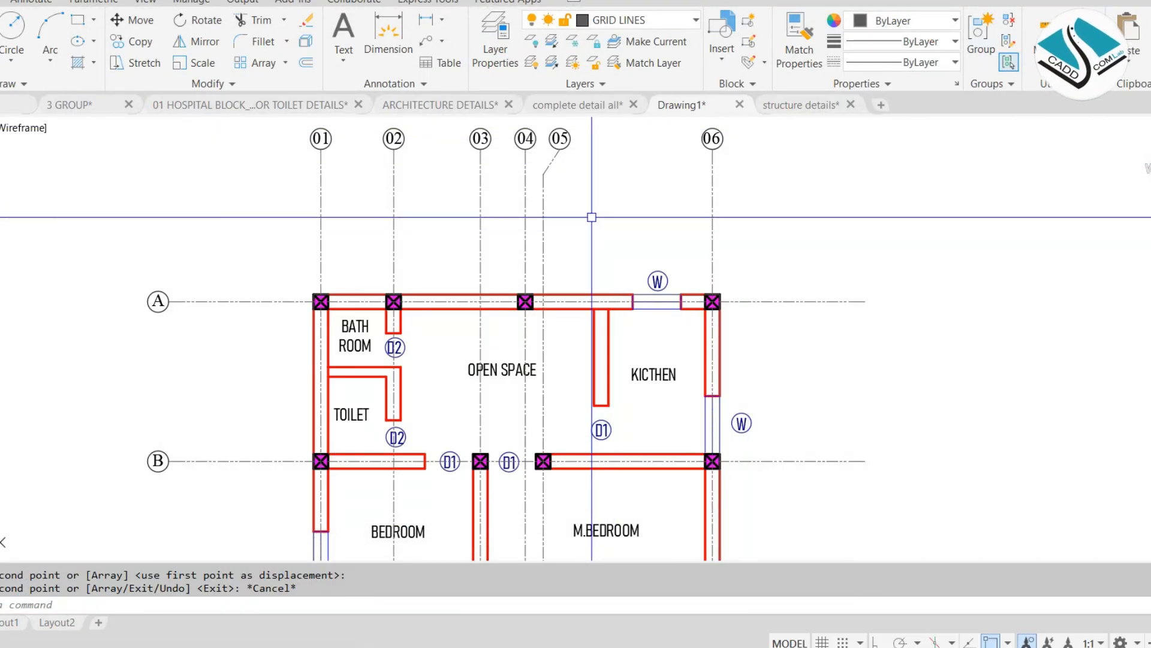
- Examine the dimension styles of the ARCHITECTURE DETAILS drawing in the Dimension Style Manager, previewing the Quaker style
click(440, 105)
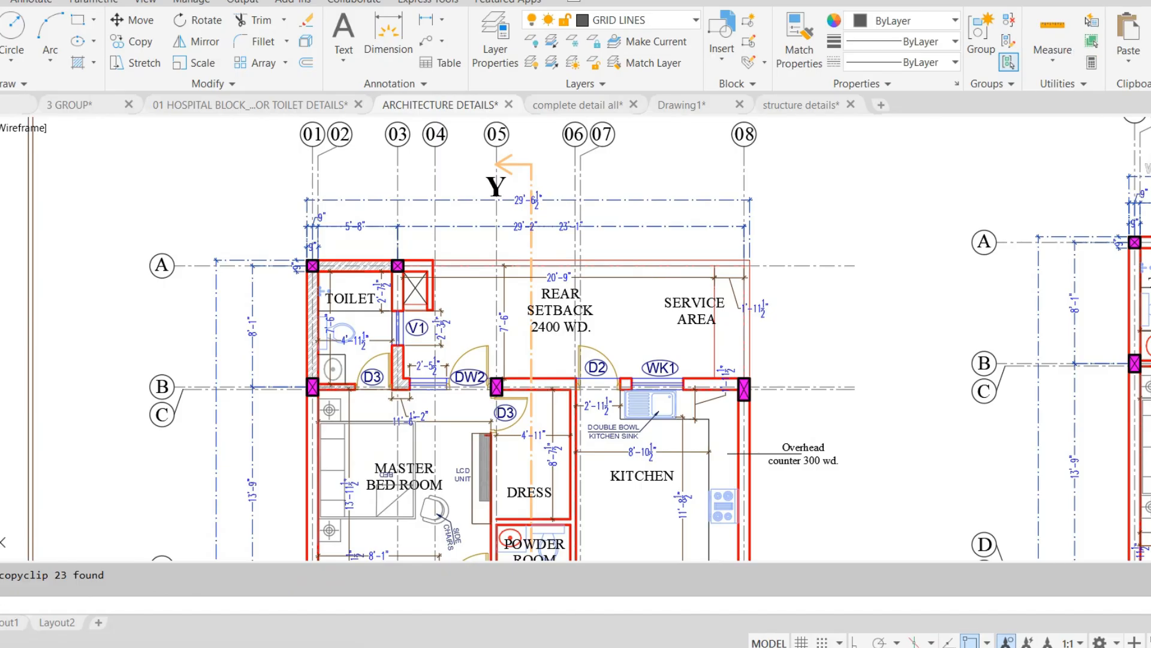
text(d)
key(Return)
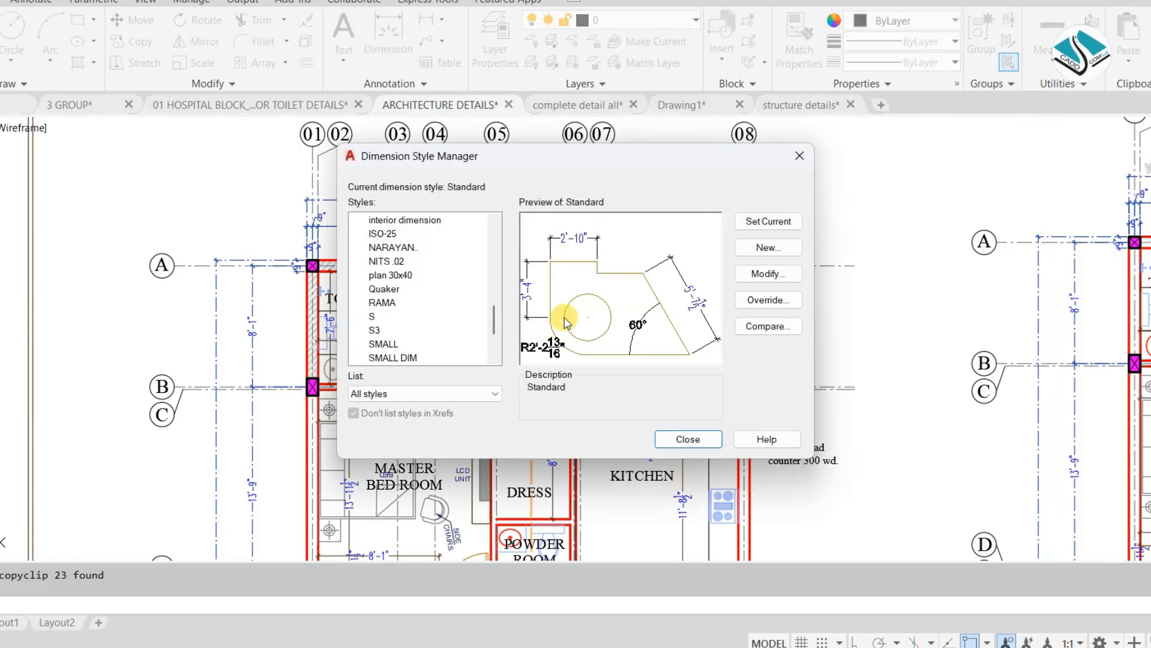
drag(579, 171, 568, 214)
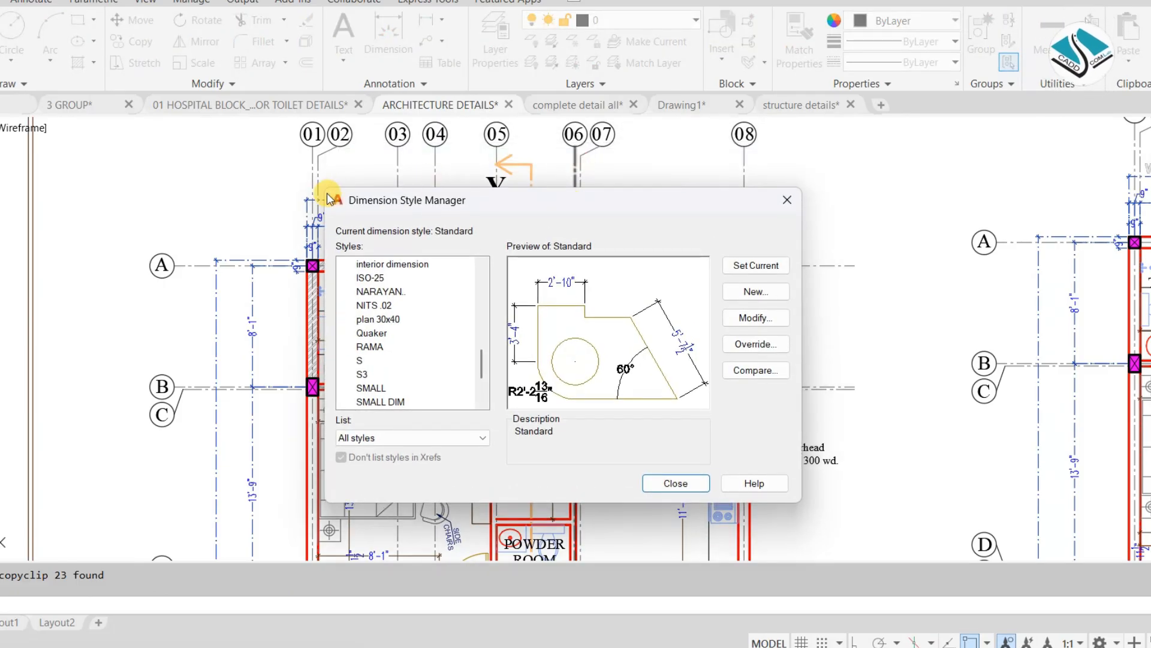
drag(277, 157, 150, 128)
drag(291, 134, 472, 183)
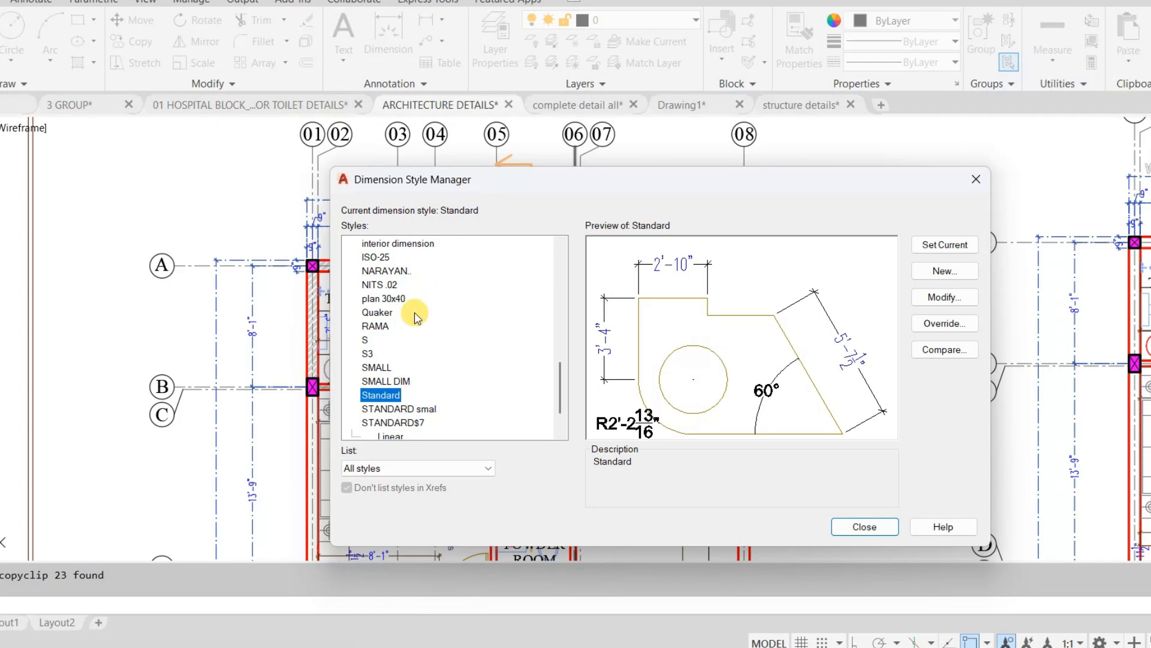
scroll(389, 372, down, 1)
scroll(381, 408, up, 2)
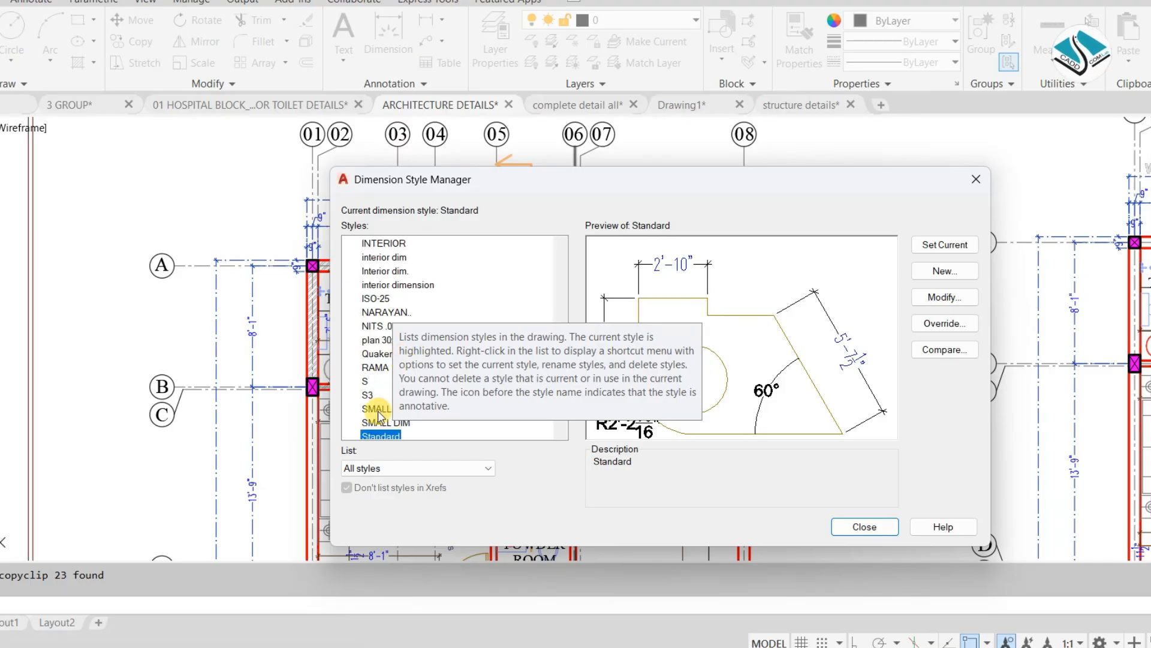
click(377, 354)
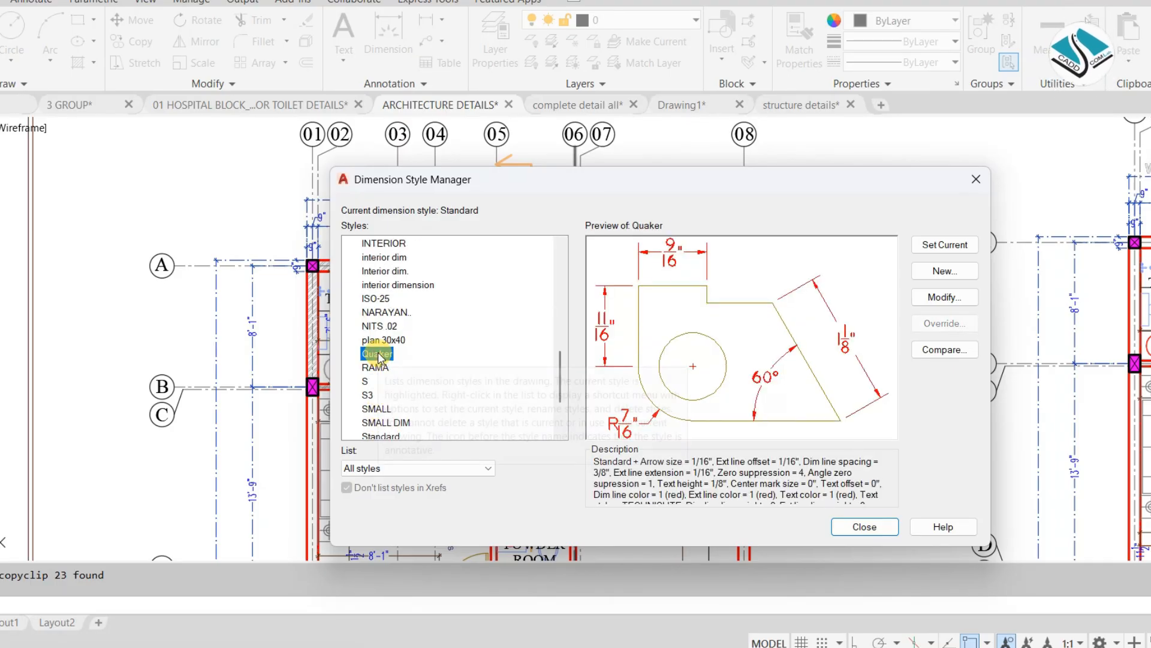
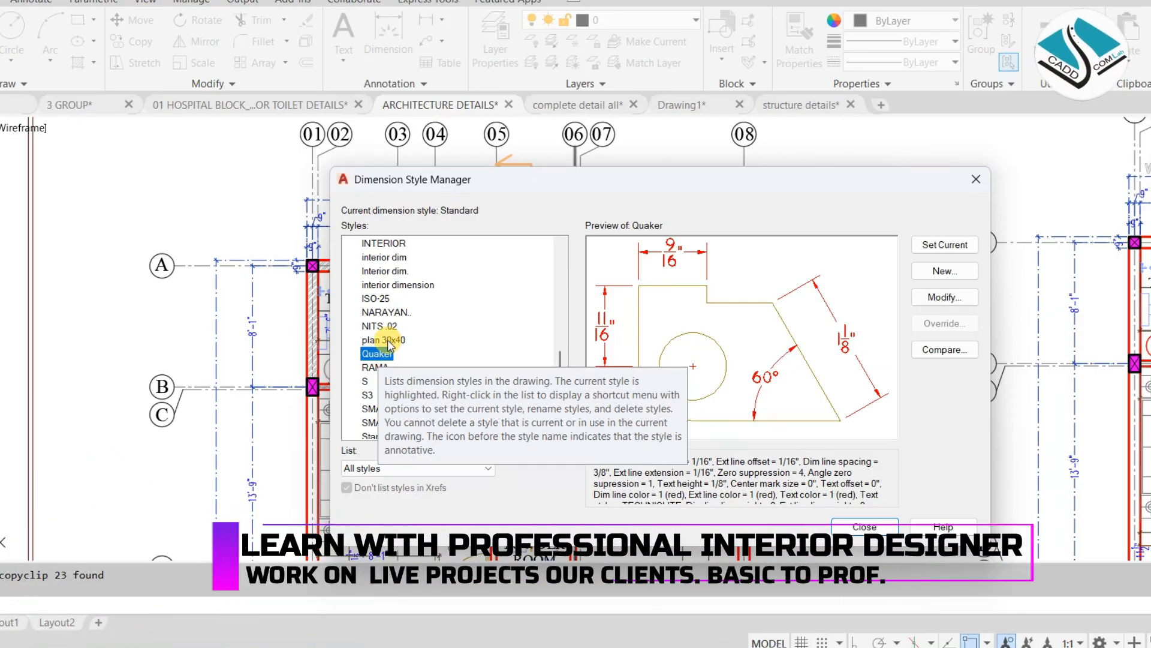
click(977, 179)
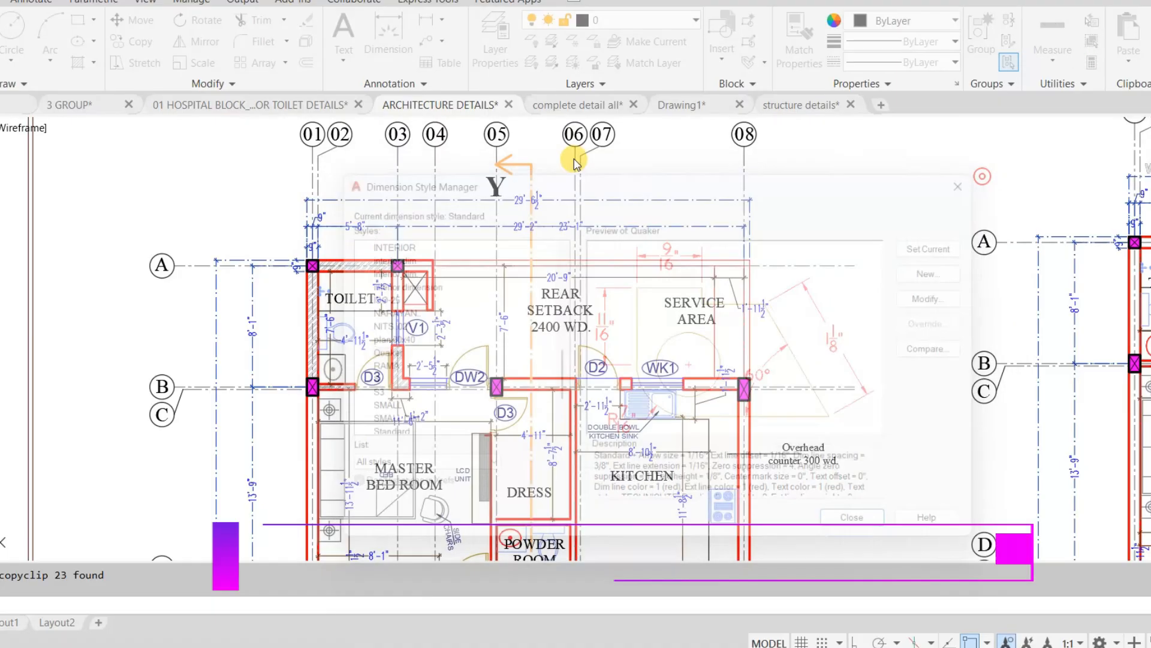
- Switch to the Drawing1 floor plan and make the DIMENTION layer current
click(712, 104)
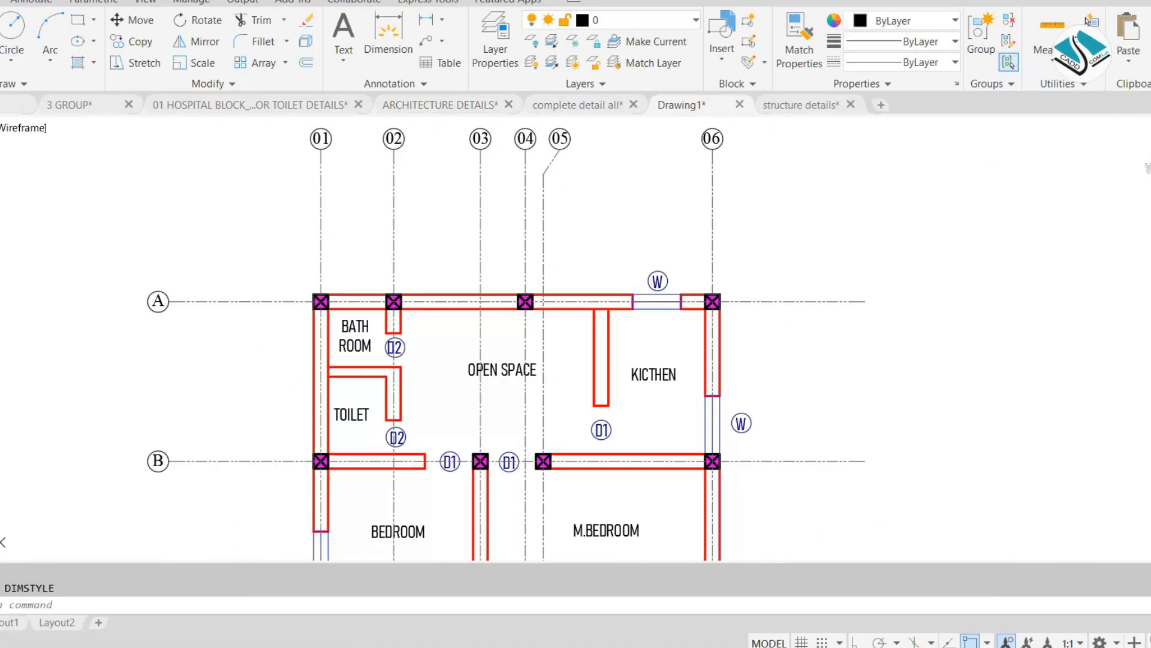
click(628, 21)
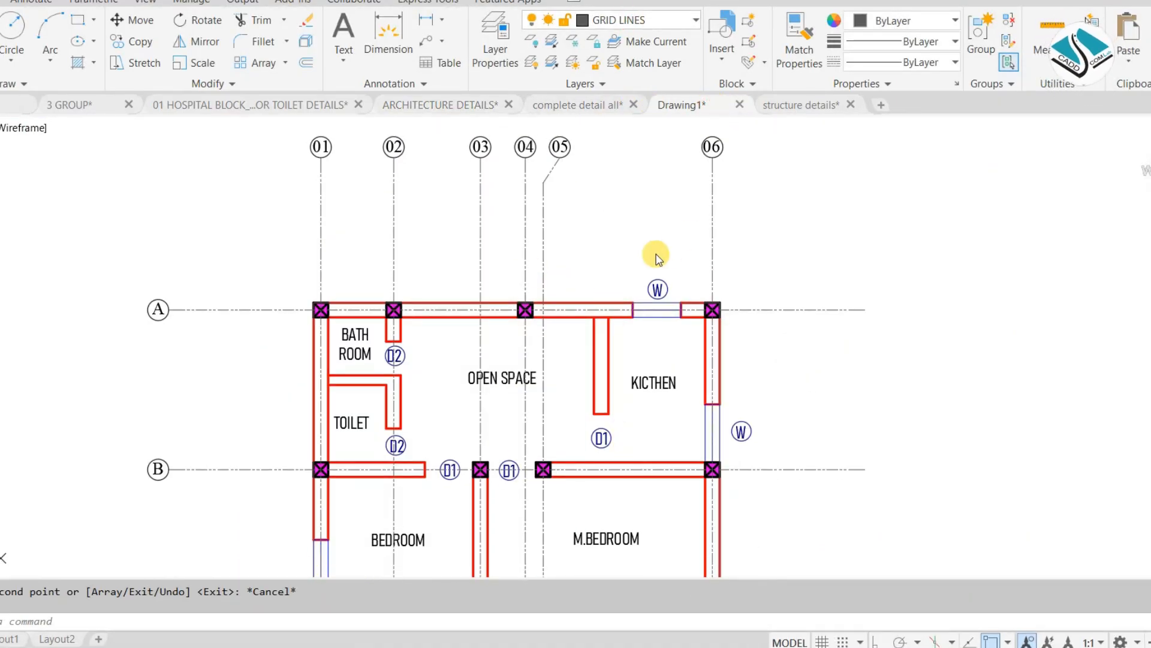
scroll(639, 330, up, 10)
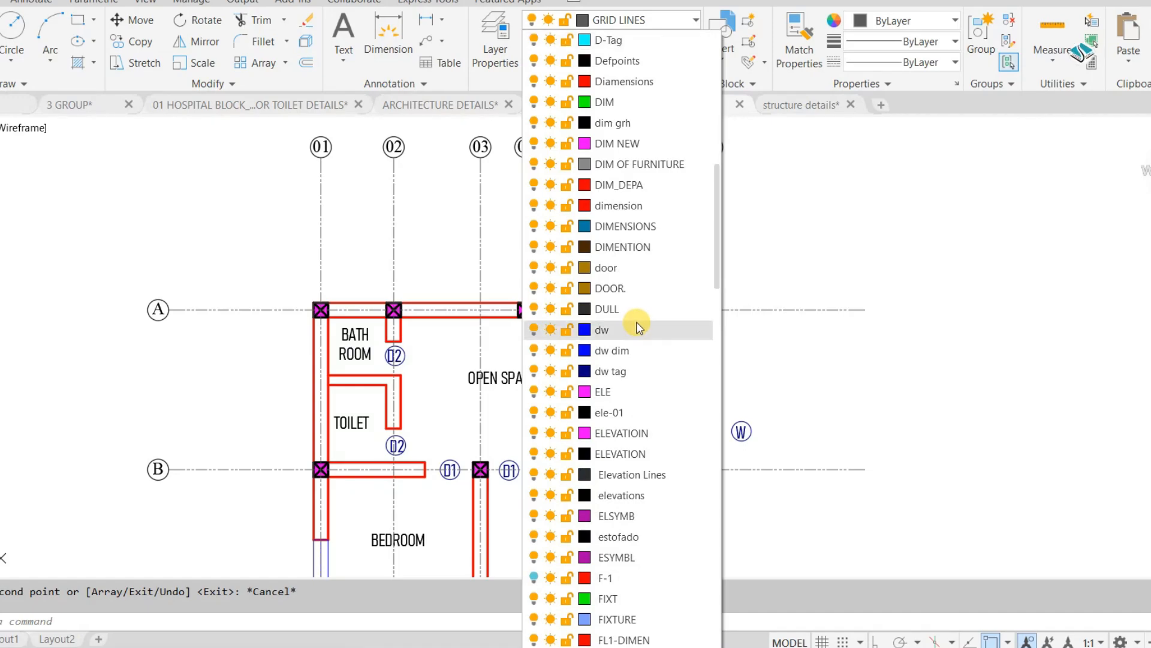
click(645, 252)
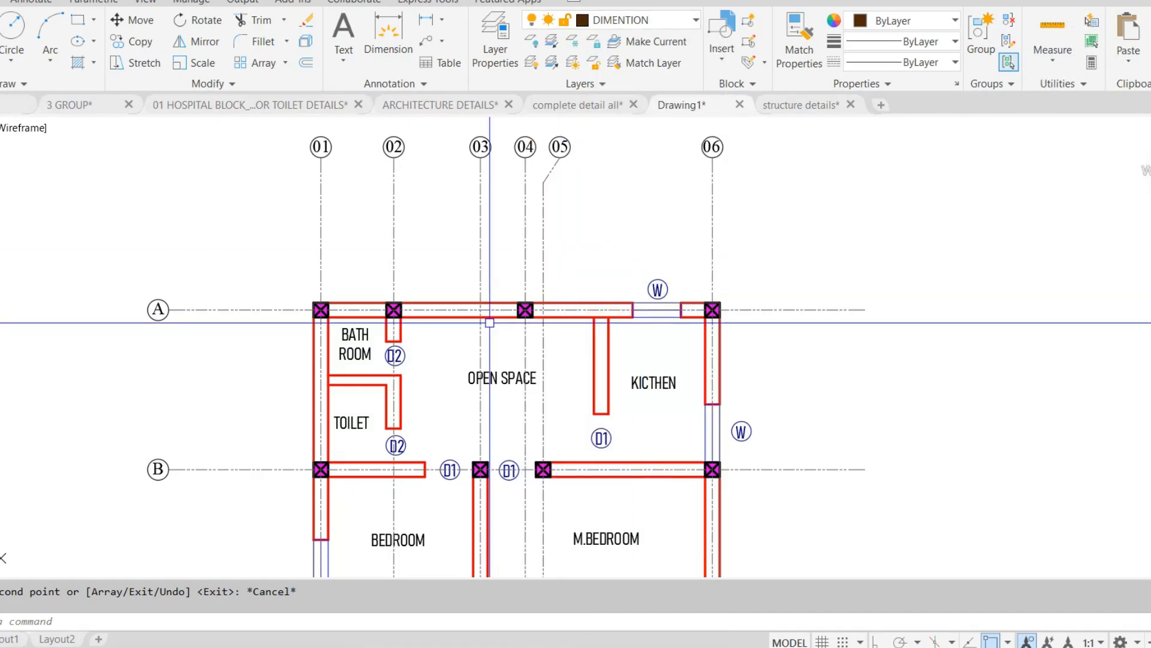
- Open the Standard dimension style for modification and set its linear dimension precision to 0.0
text(d)
key(Return)
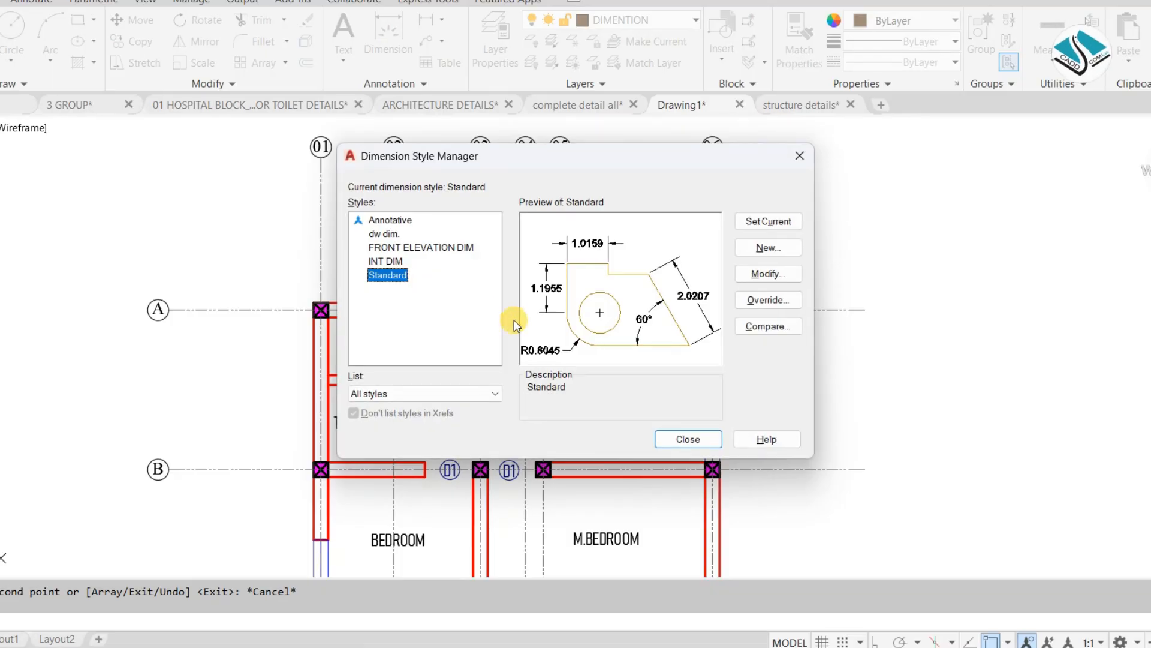
click(460, 249)
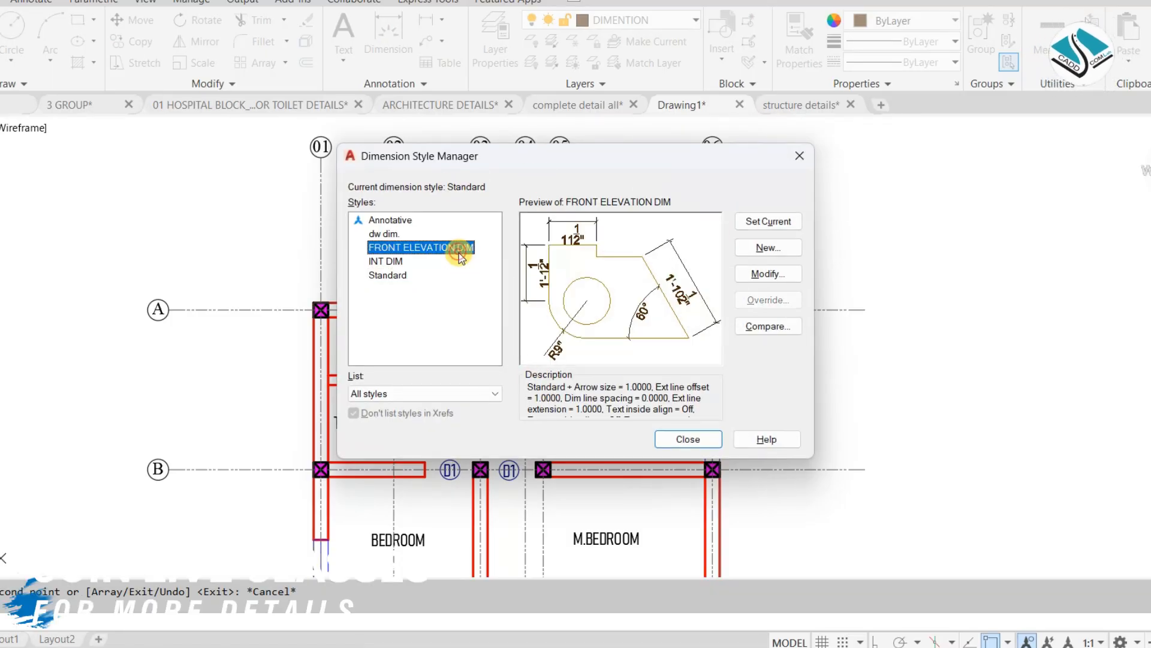
click(400, 262)
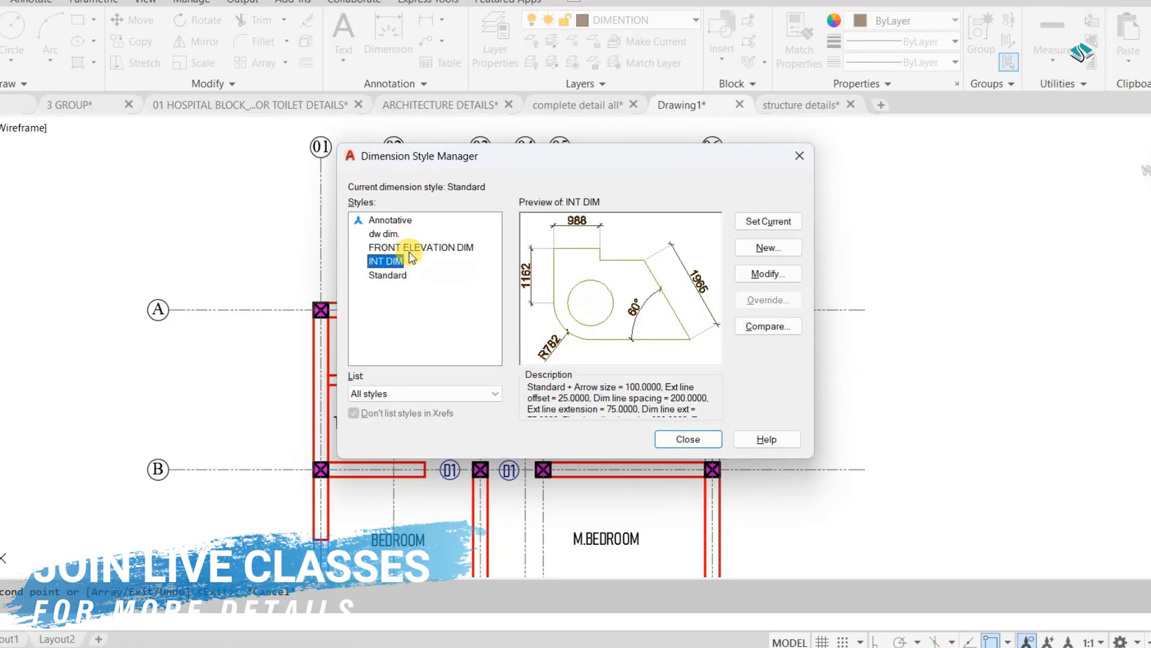
click(400, 277)
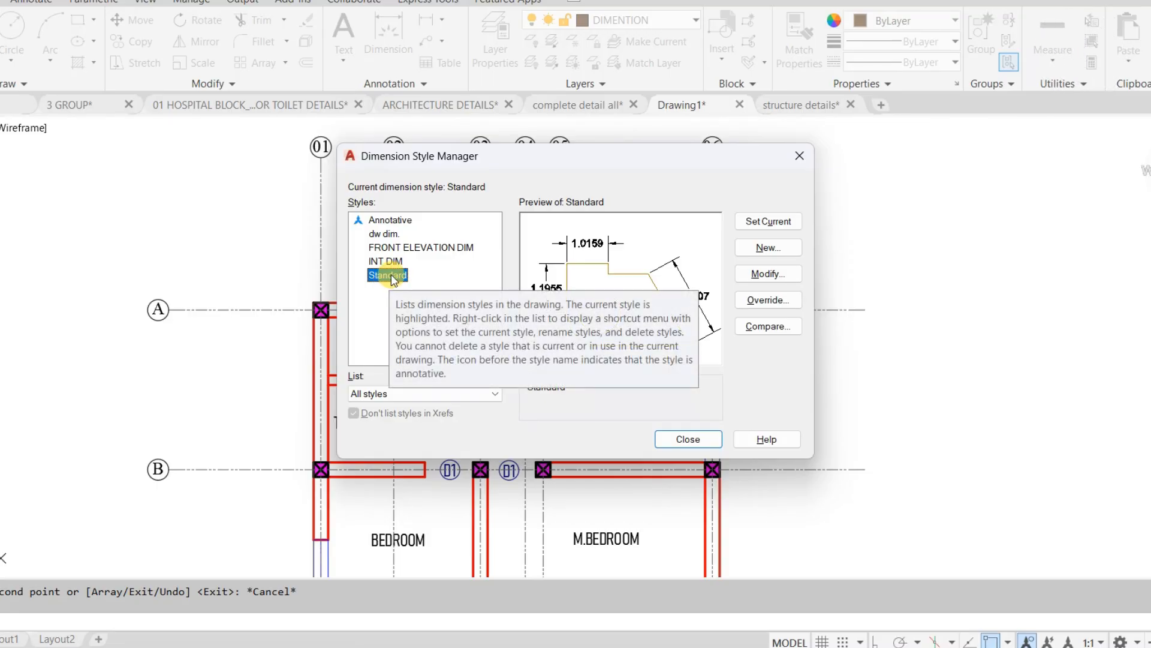
click(771, 274)
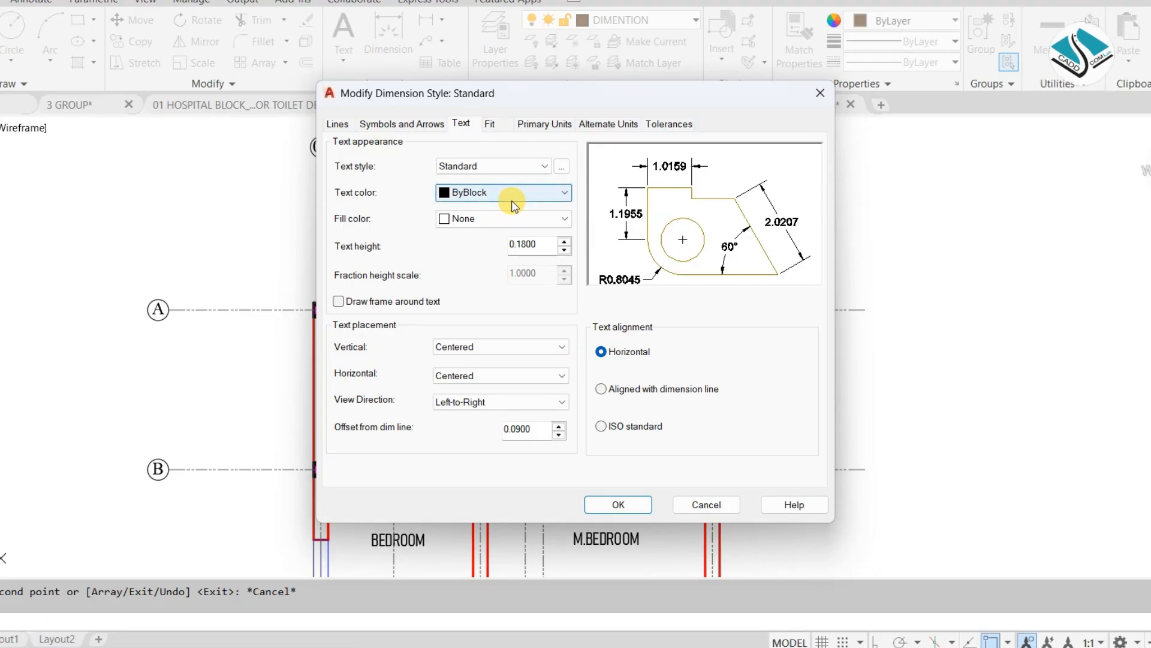
click(538, 125)
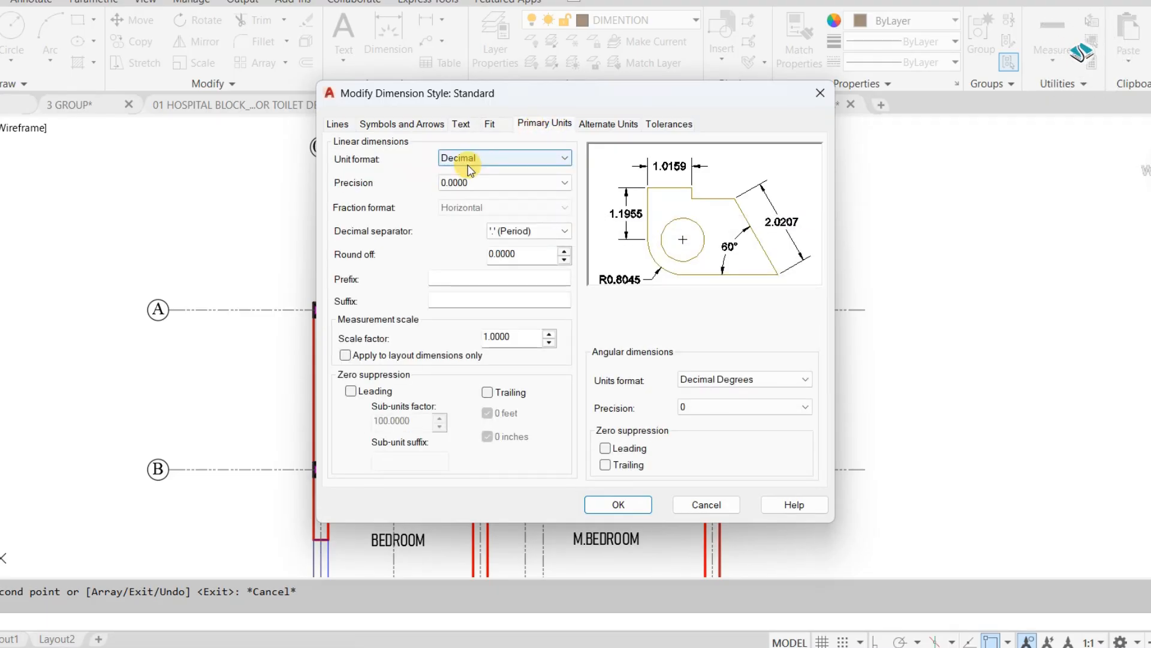
click(486, 183)
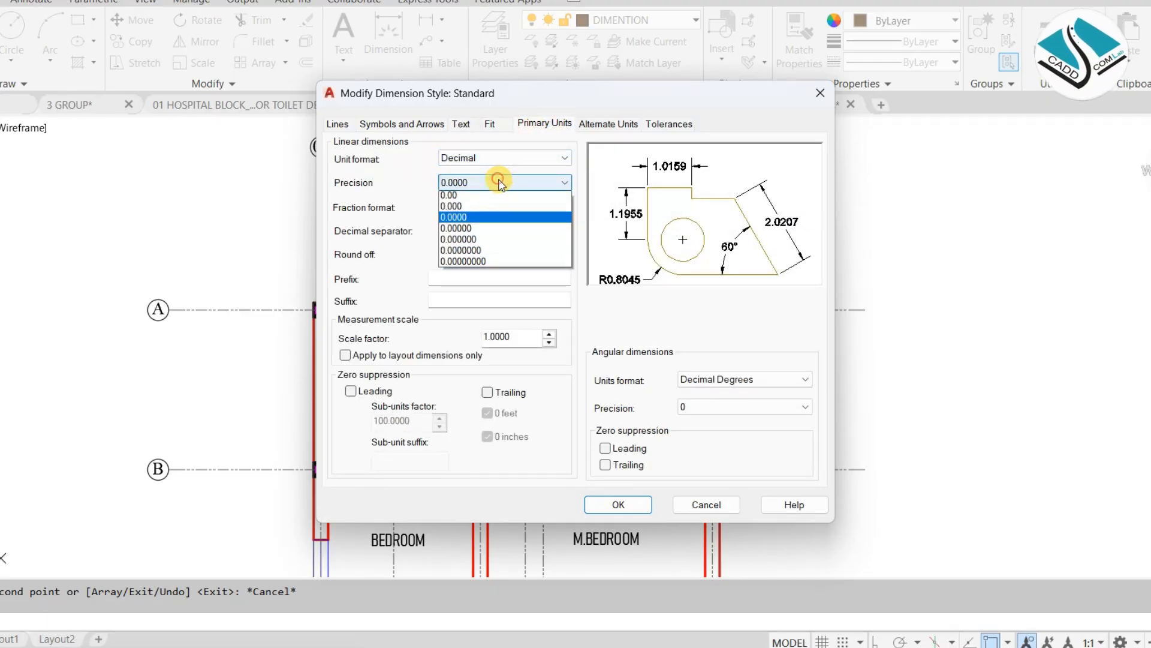
click(483, 208)
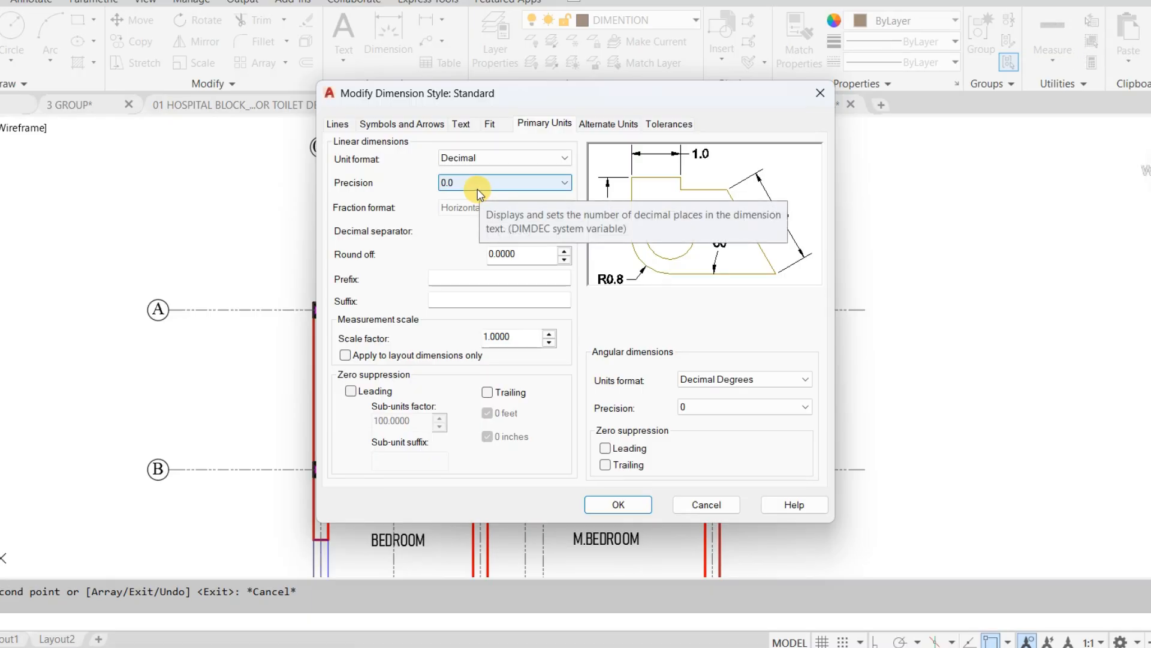
- Change the font of the dimension's Standard text style to Bahnschrift Light Condensed and set that text style current
click(464, 125)
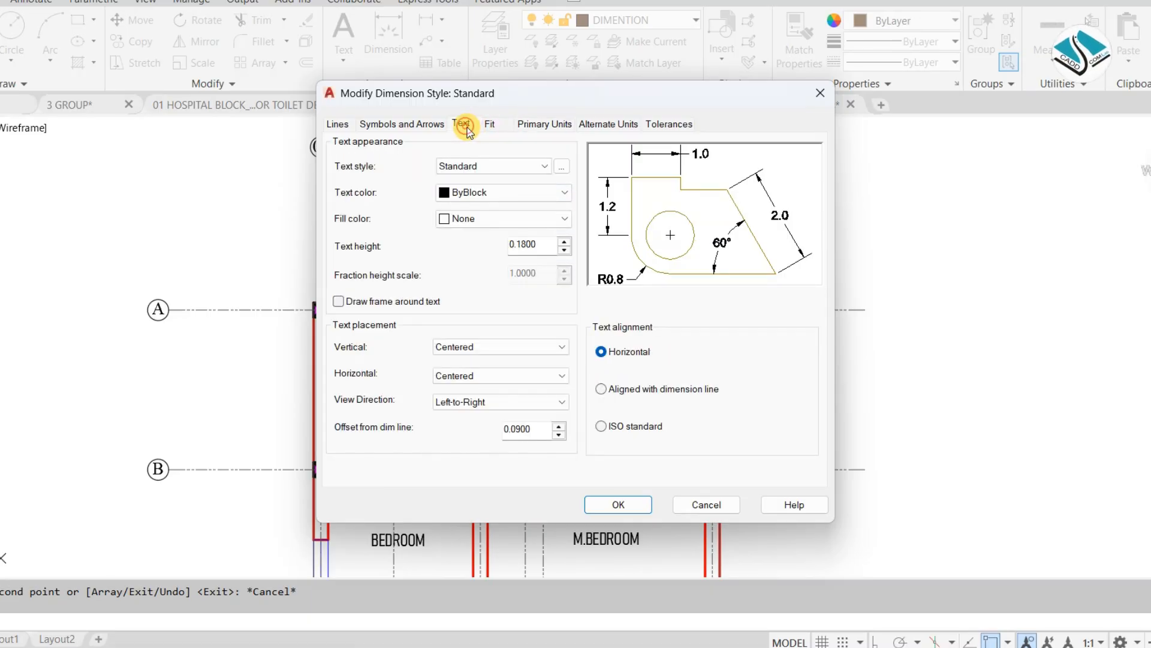
click(563, 167)
click(585, 230)
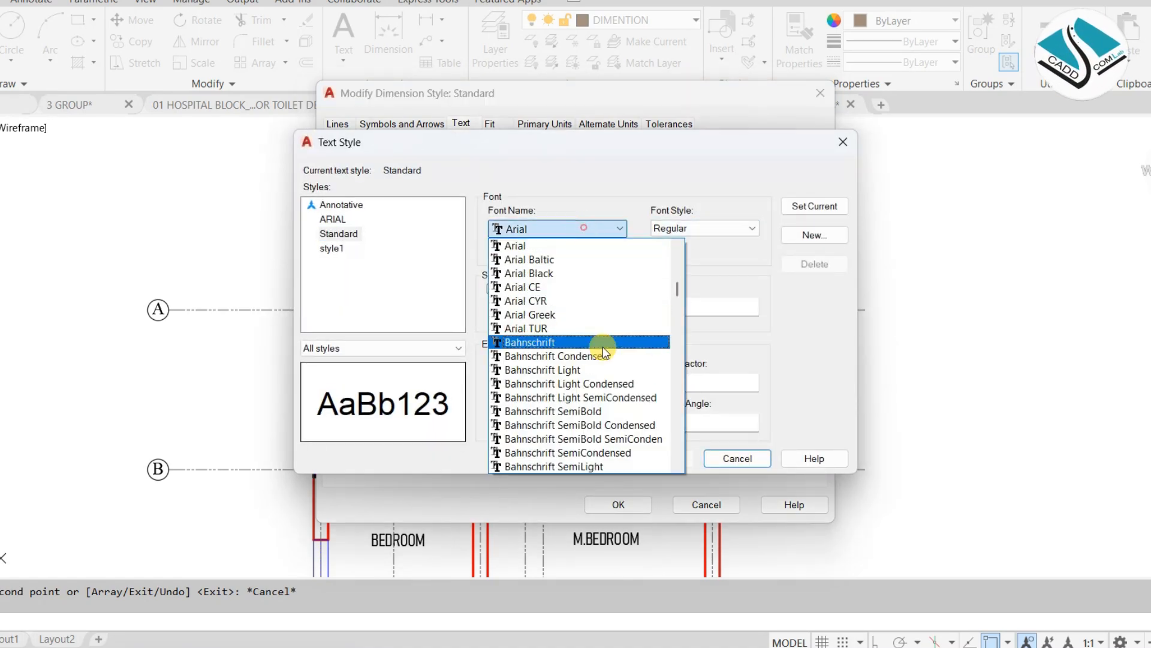
scroll(599, 339, down, 3)
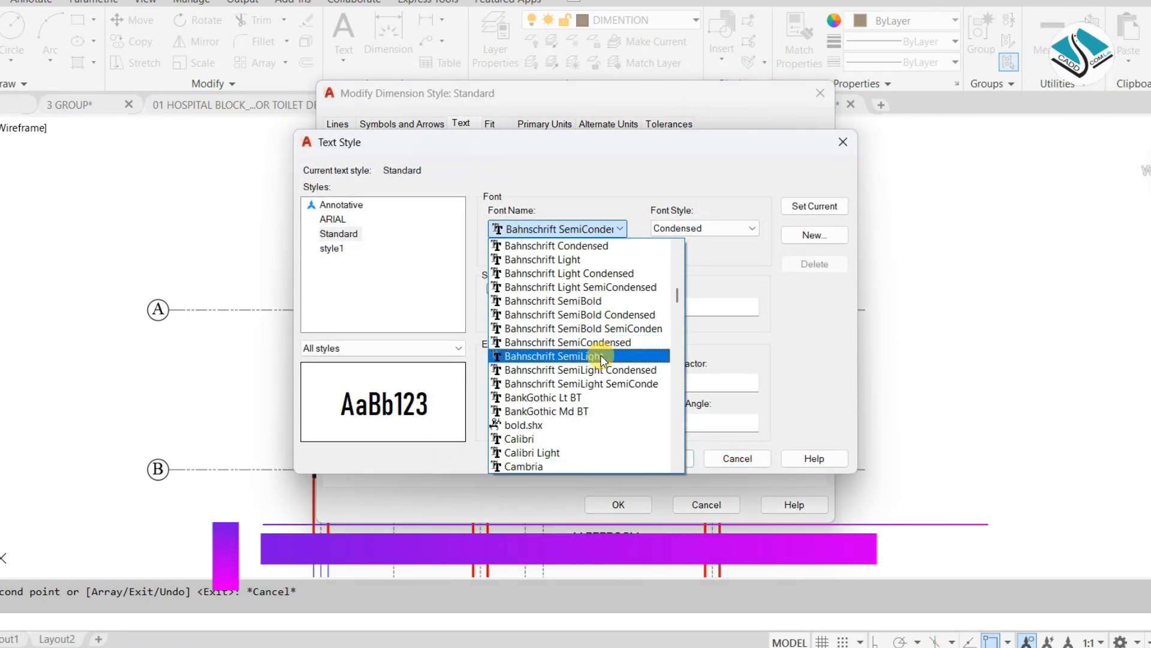
click(631, 274)
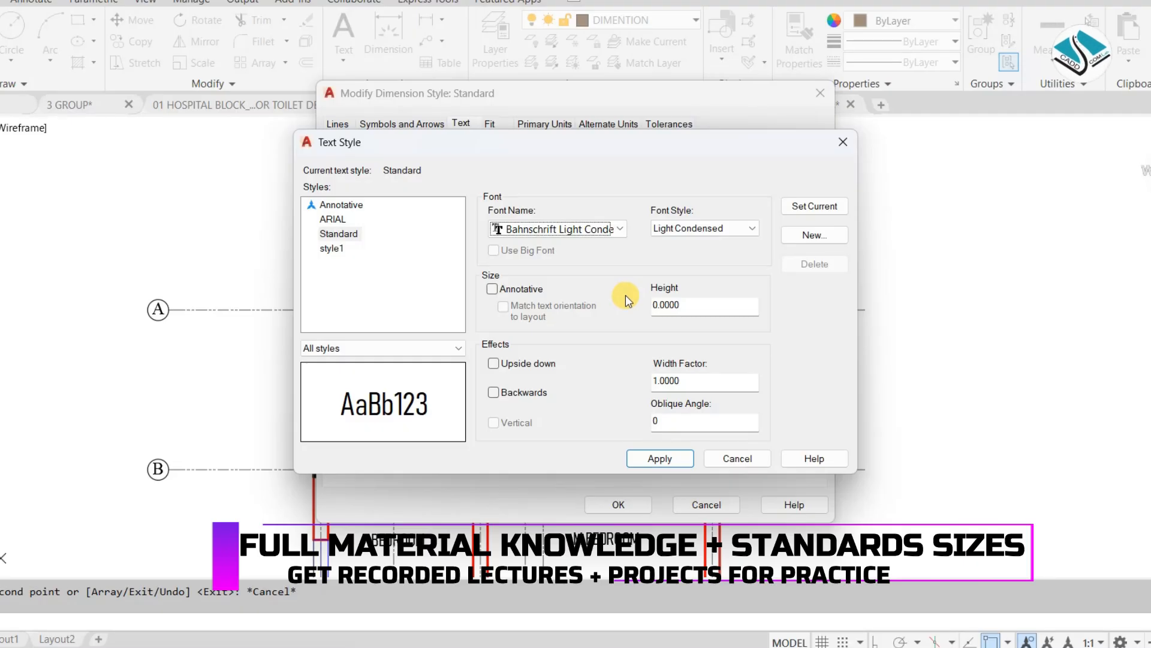
click(825, 209)
click(570, 351)
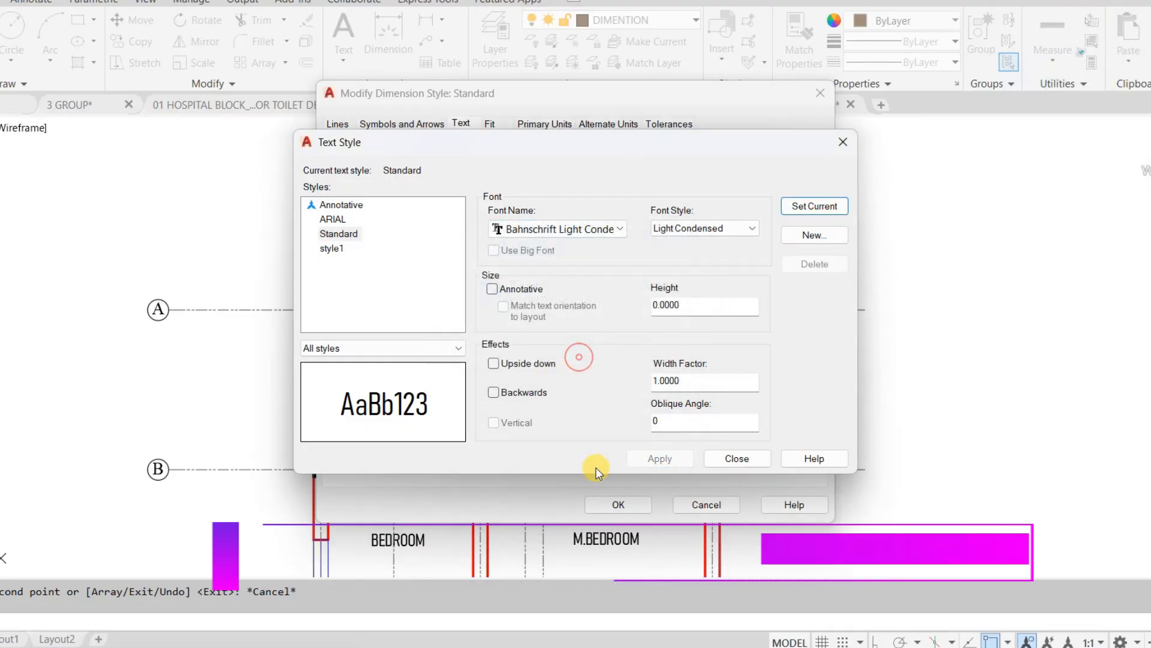
click(737, 458)
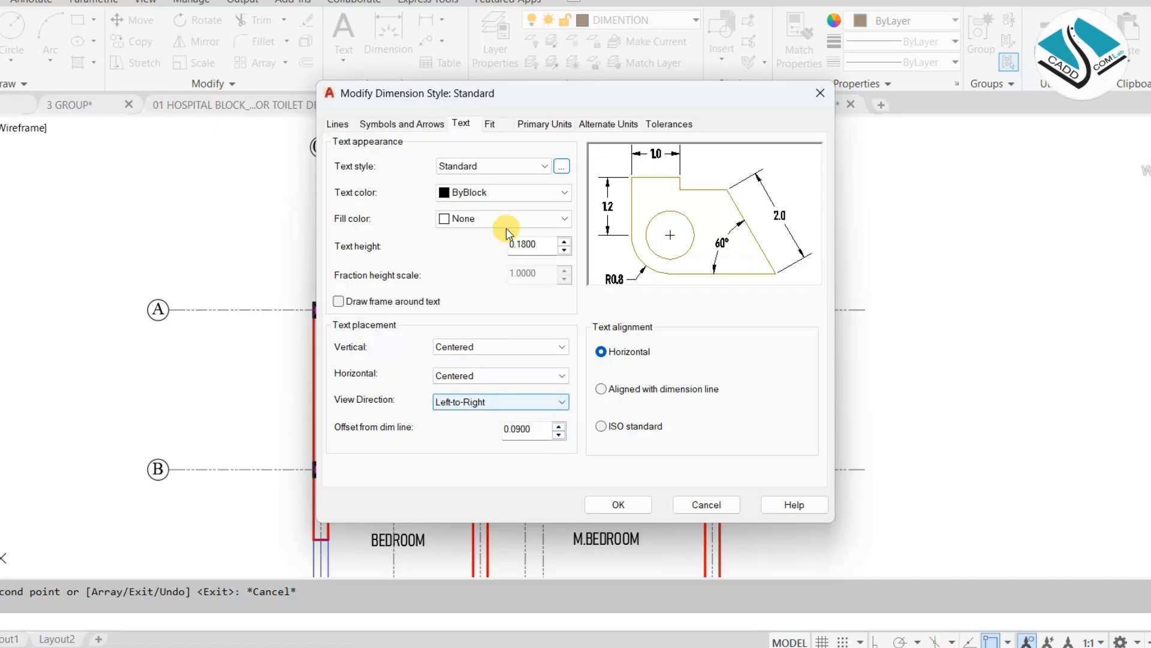
- Set the dimension text height to 0.20 and align the text with the dimension line
drag(547, 240, 462, 243)
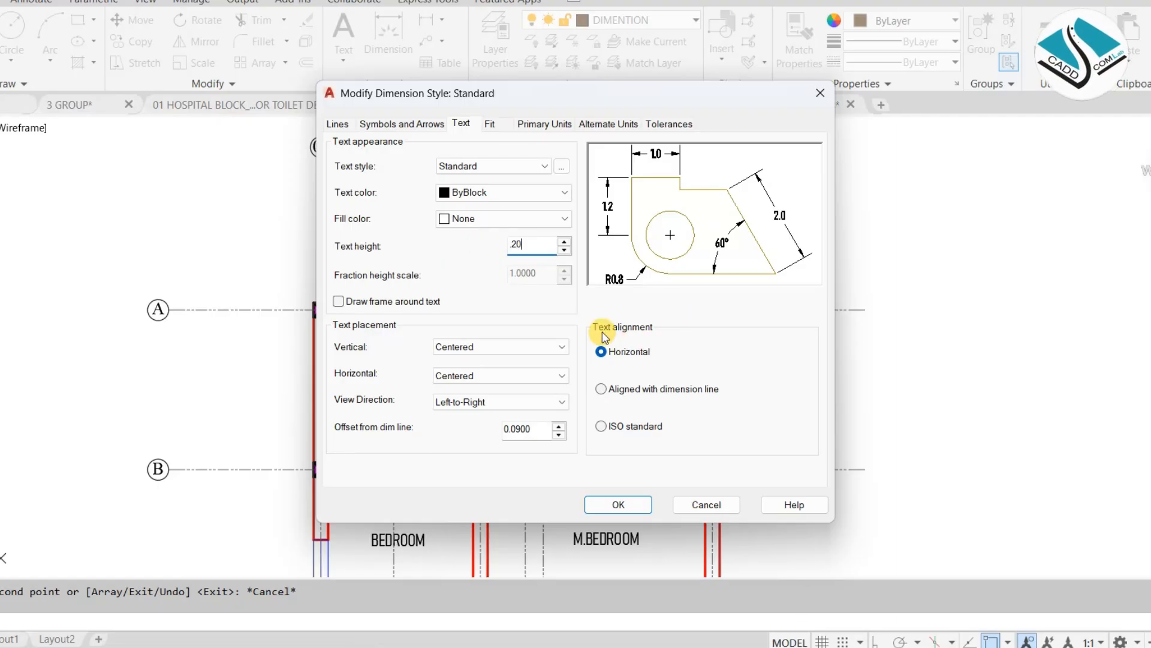
click(613, 393)
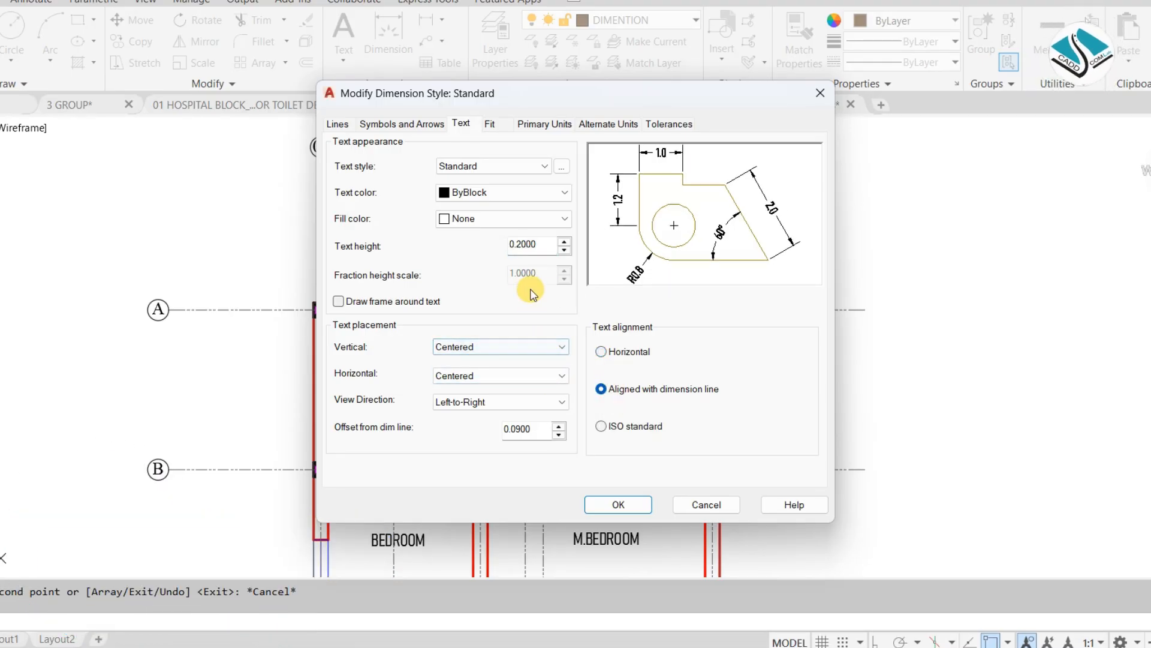
- Set the first and second arrowheads of the Standard dimension style to Architectural tick
click(431, 124)
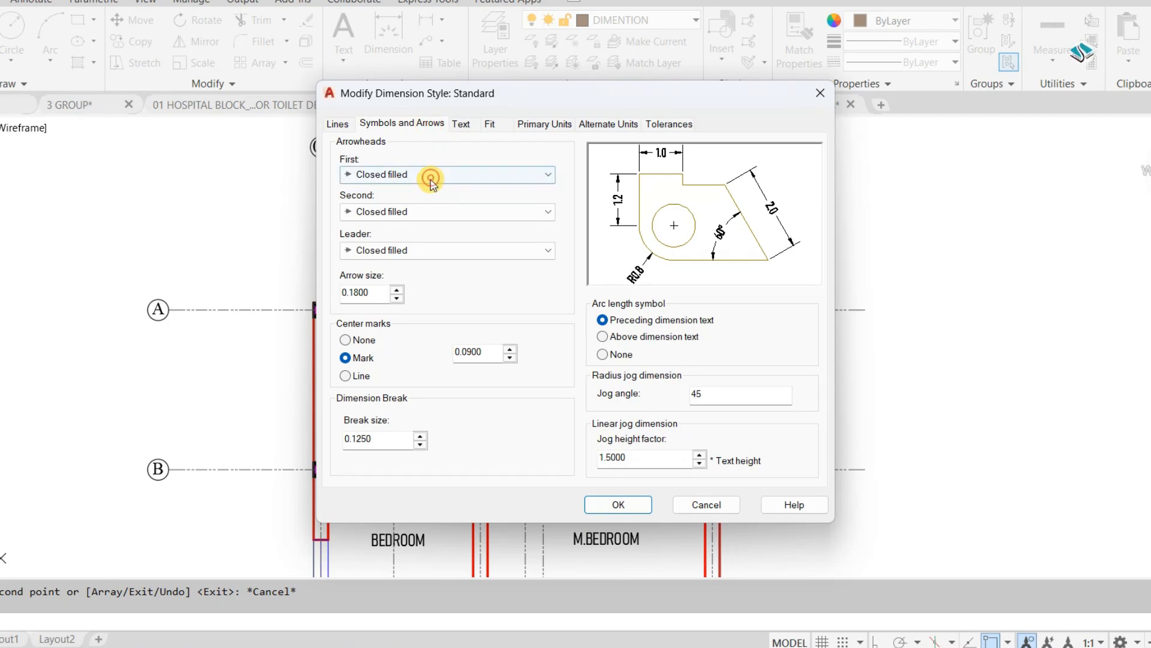
click(431, 178)
click(405, 244)
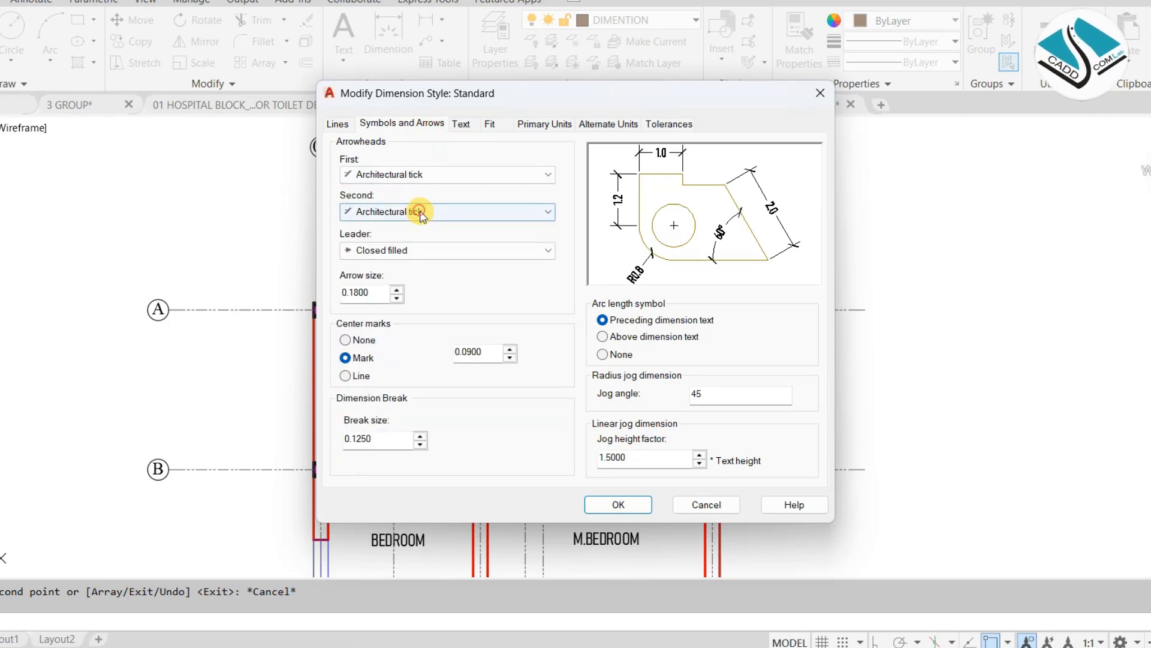
click(420, 212)
click(420, 211)
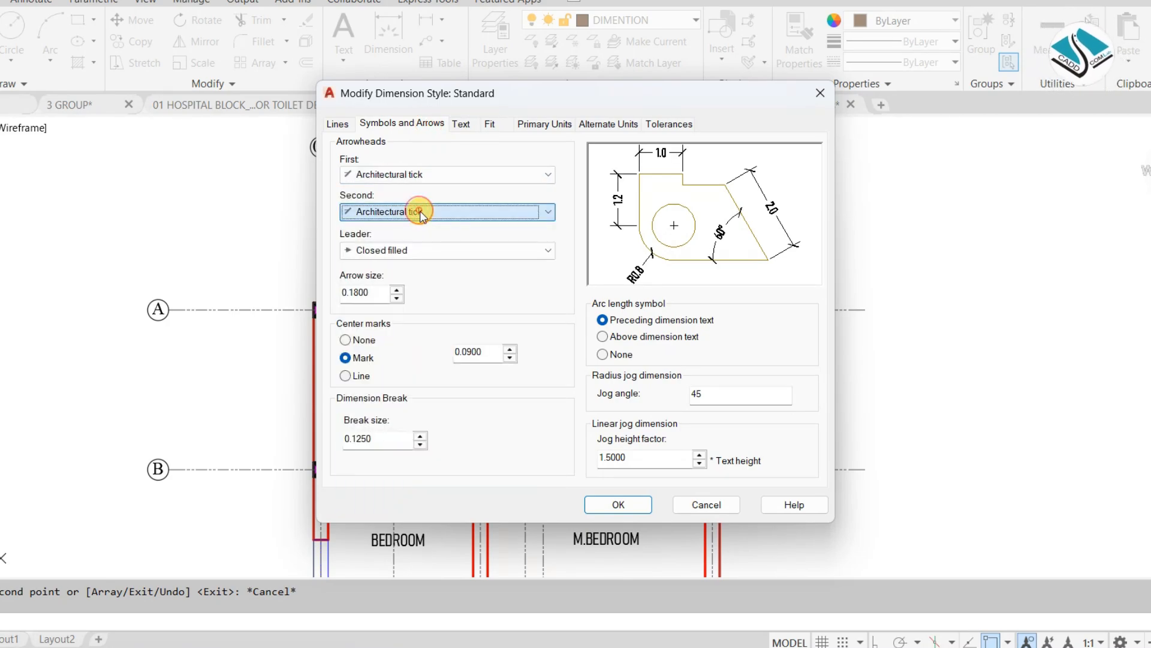
- Set the arrow size to 0.1600, save the style changes and make the Standard dimension style current
double_click(378, 292)
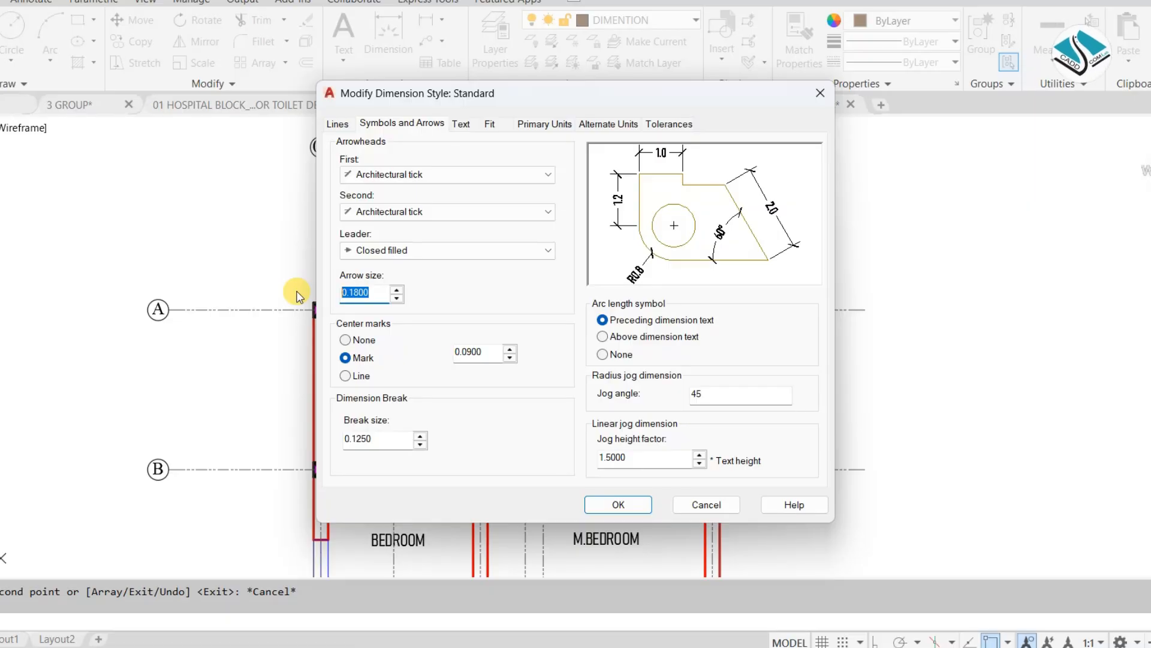
text(.1)
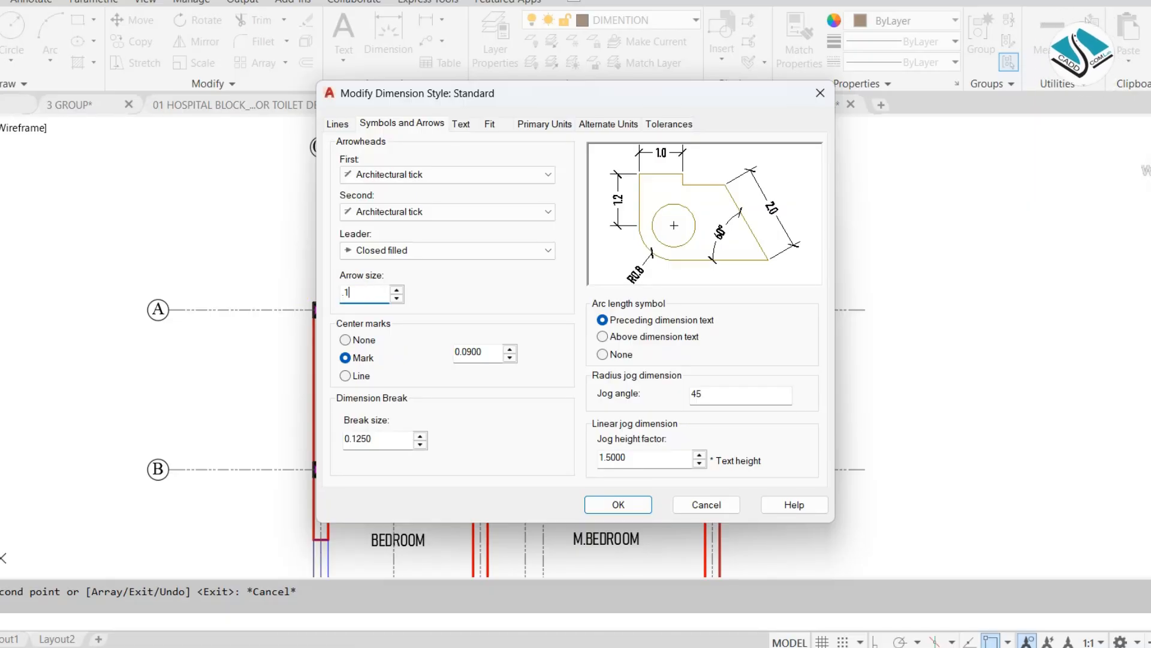
text(600)
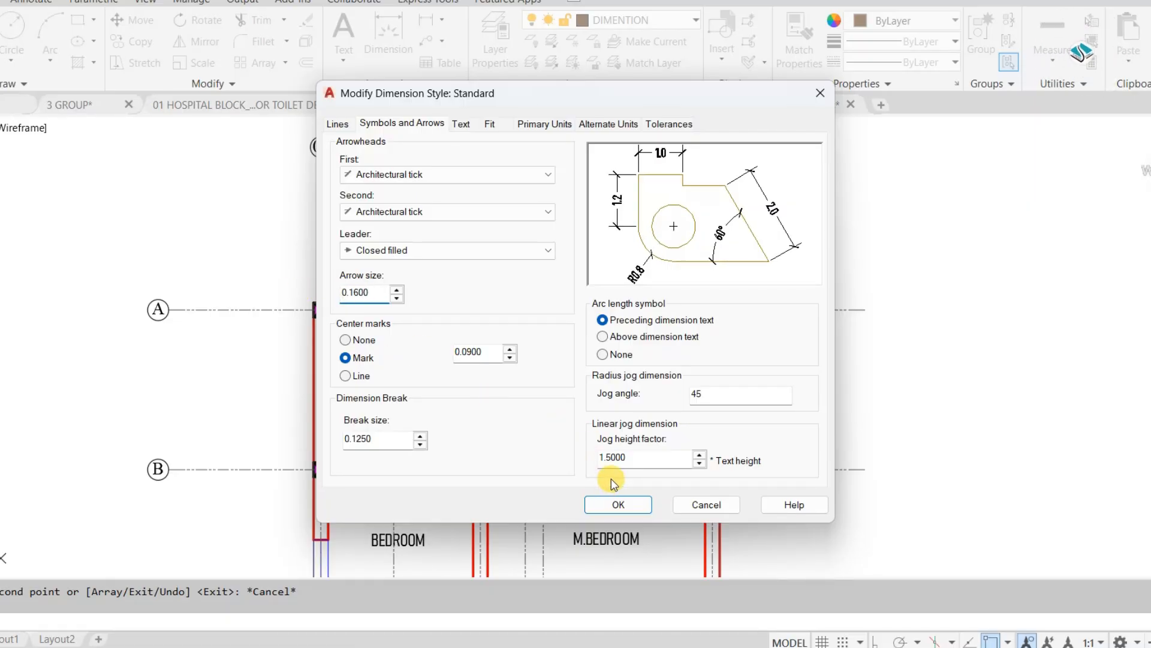
click(618, 504)
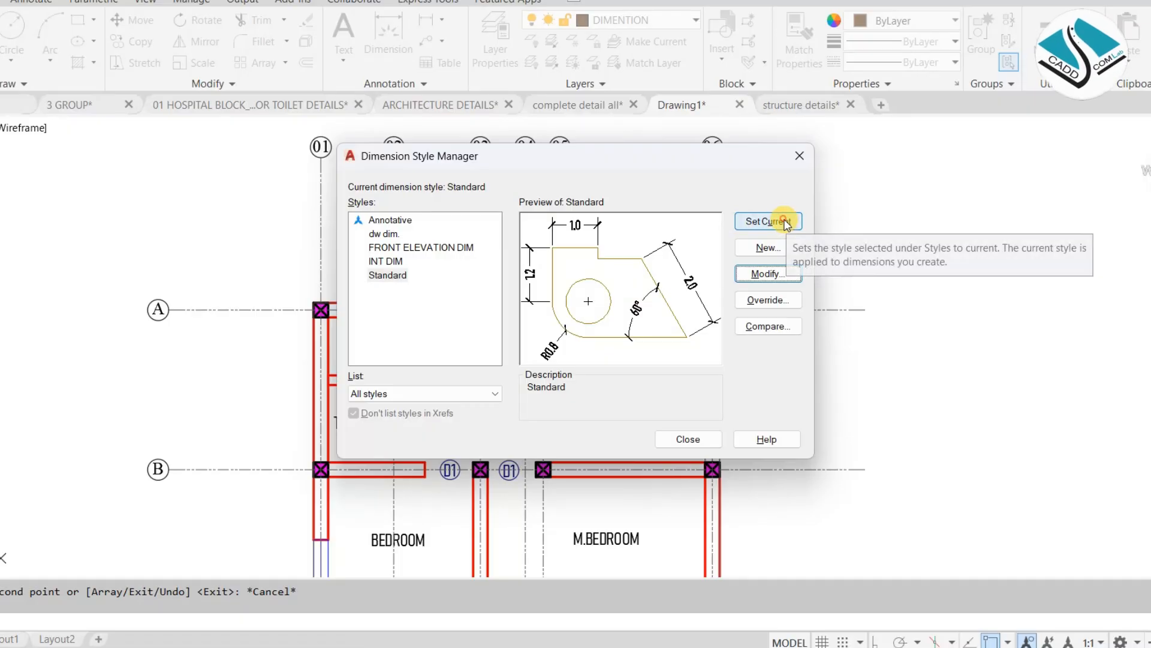
click(688, 438)
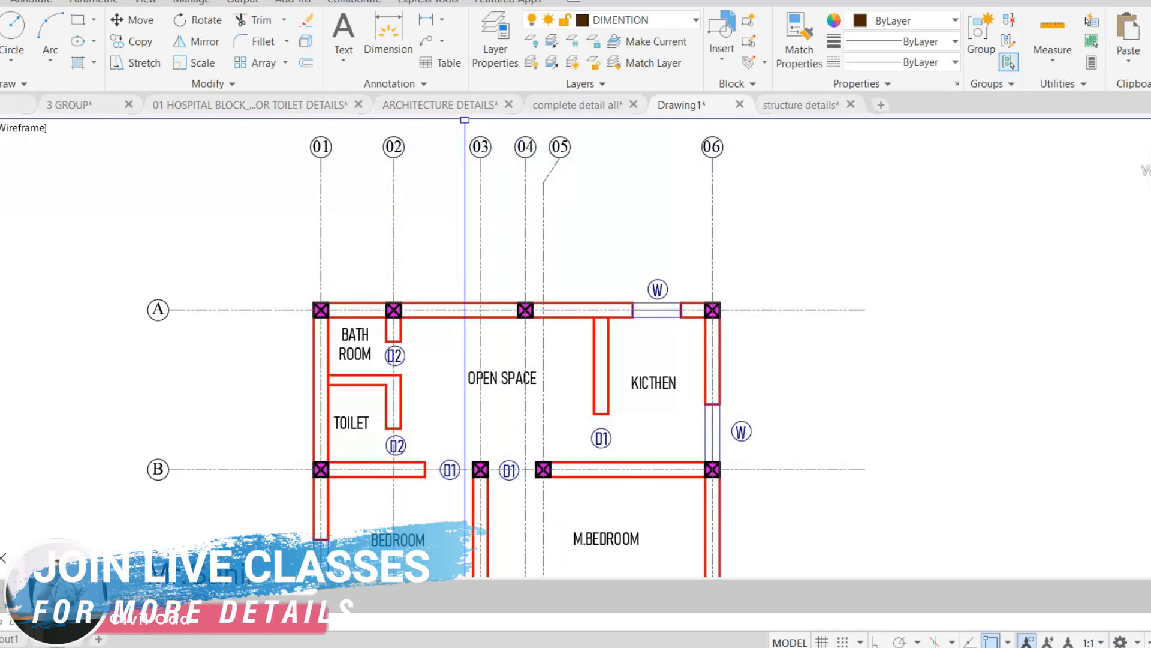
- Add an overall linear dimension above the plan's upper wall, between the outer corners of the grid 01 and grid 06 columns
click(269, 0)
click(311, 32)
scroll(375, 236, up, 2)
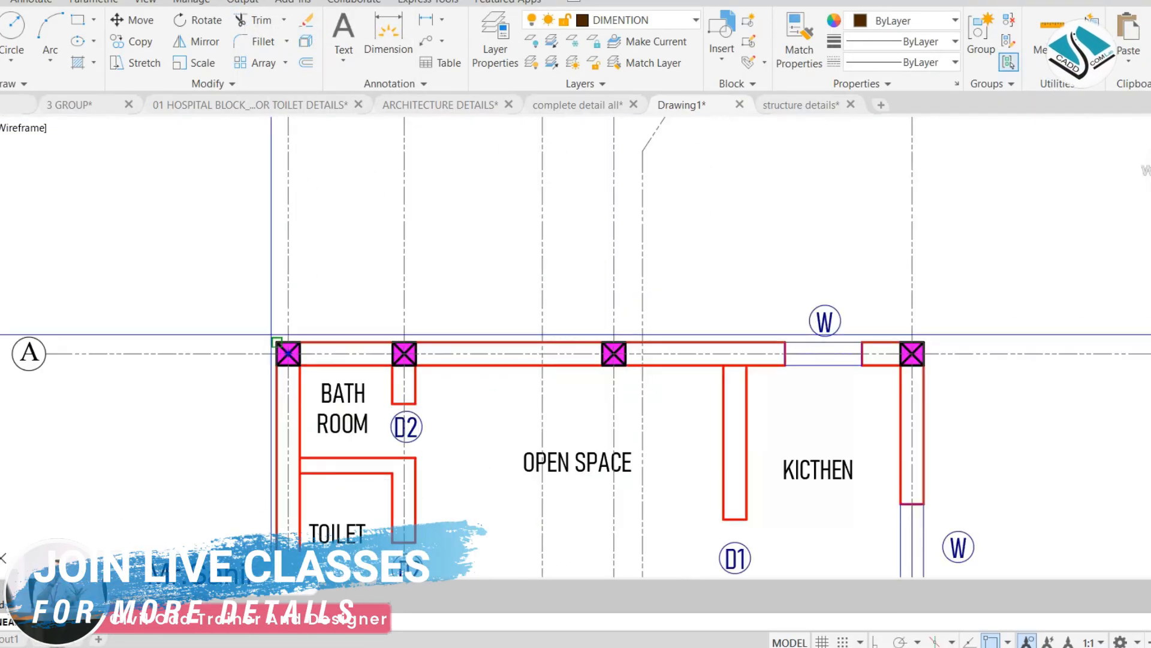
click(277, 341)
click(922, 342)
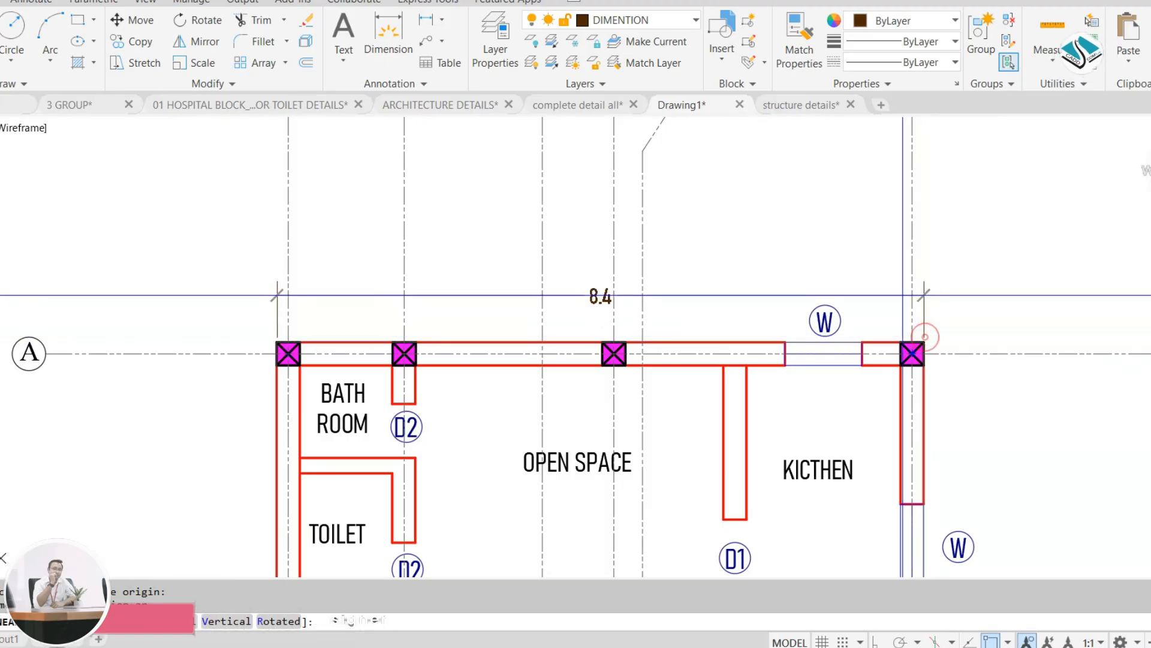
click(898, 198)
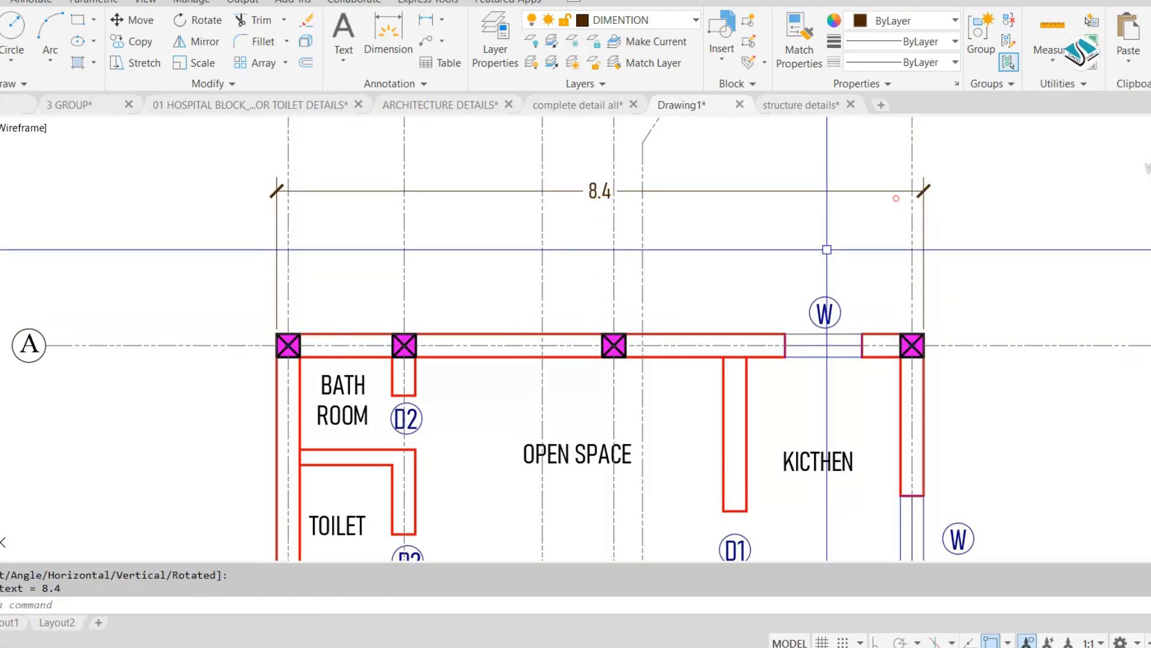
- Reopen the Standard dimension style, change its text height and accept the modification
scroll(686, 265, down, 3)
scroll(653, 239, up, 4)
scroll(653, 239, down, 2)
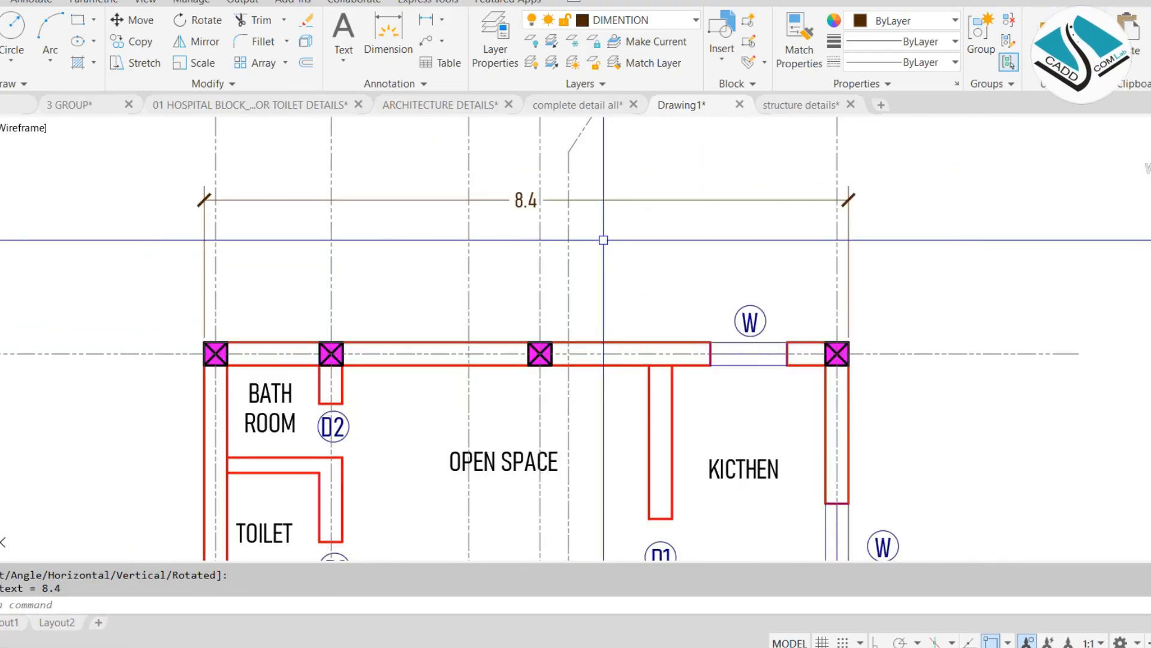
text(d)
key(Return)
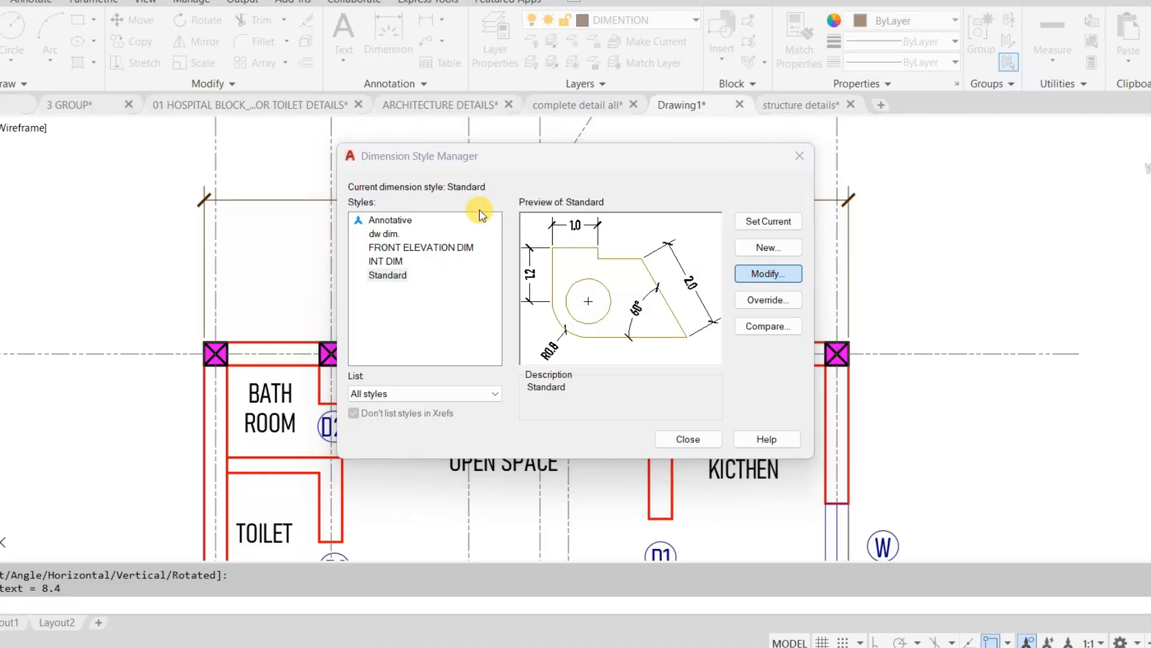
click(461, 124)
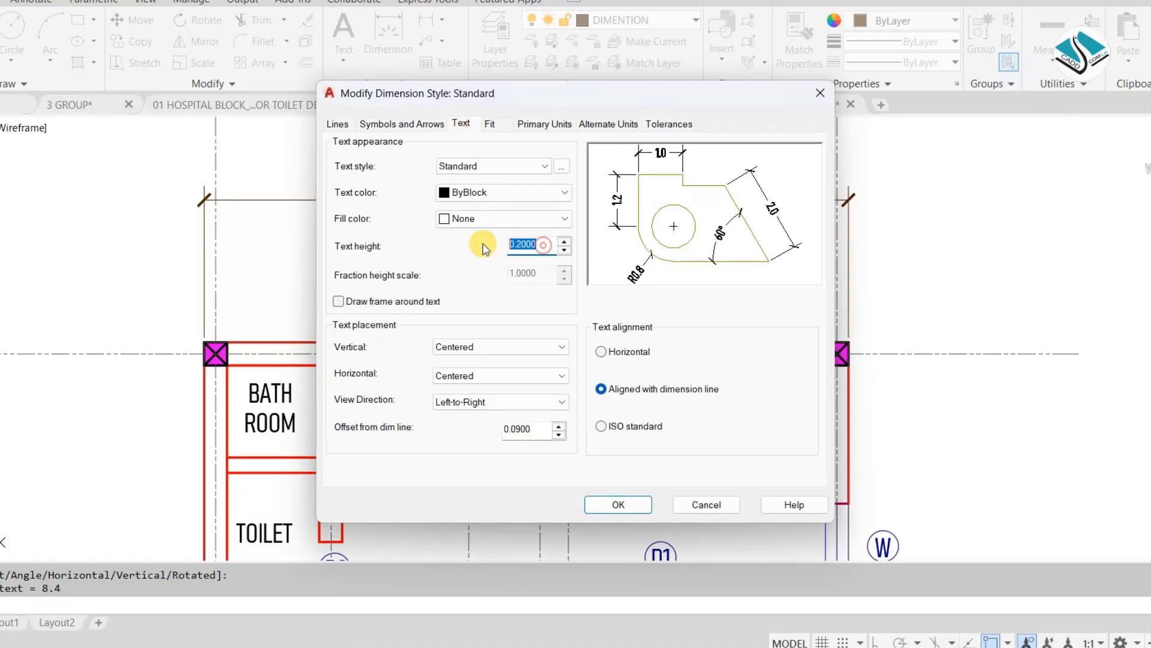
click(606, 504)
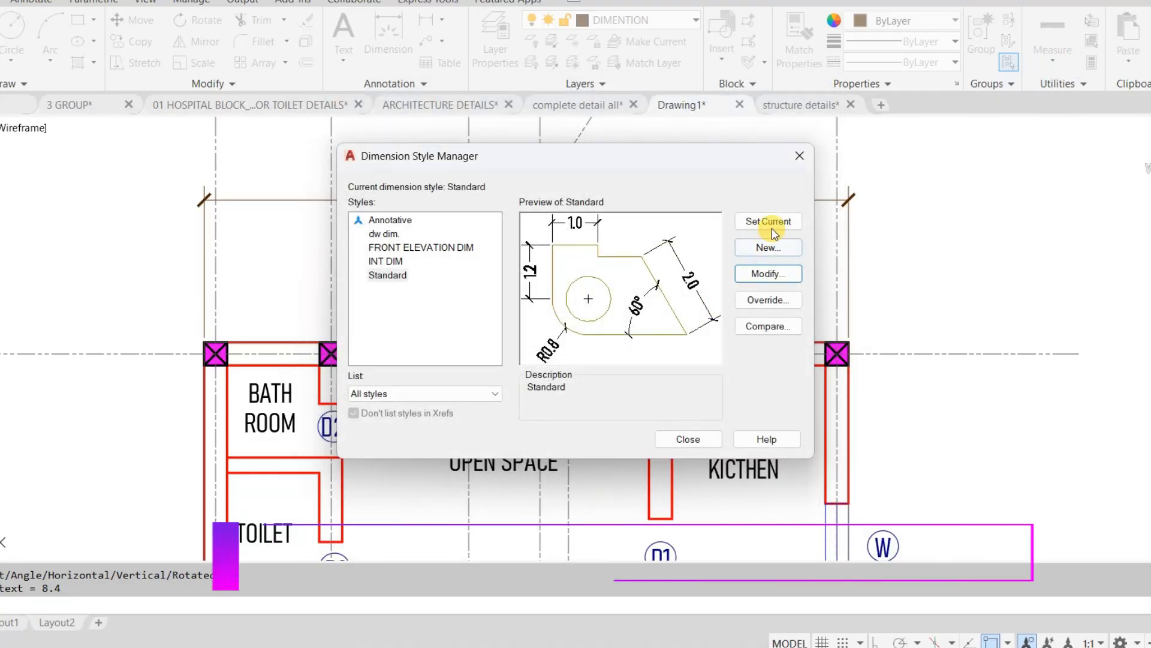
- Set the text height of the Standard dimension style to 0.23 and close the style manager
click(688, 439)
scroll(596, 341, up, 2)
scroll(597, 340, up, 2)
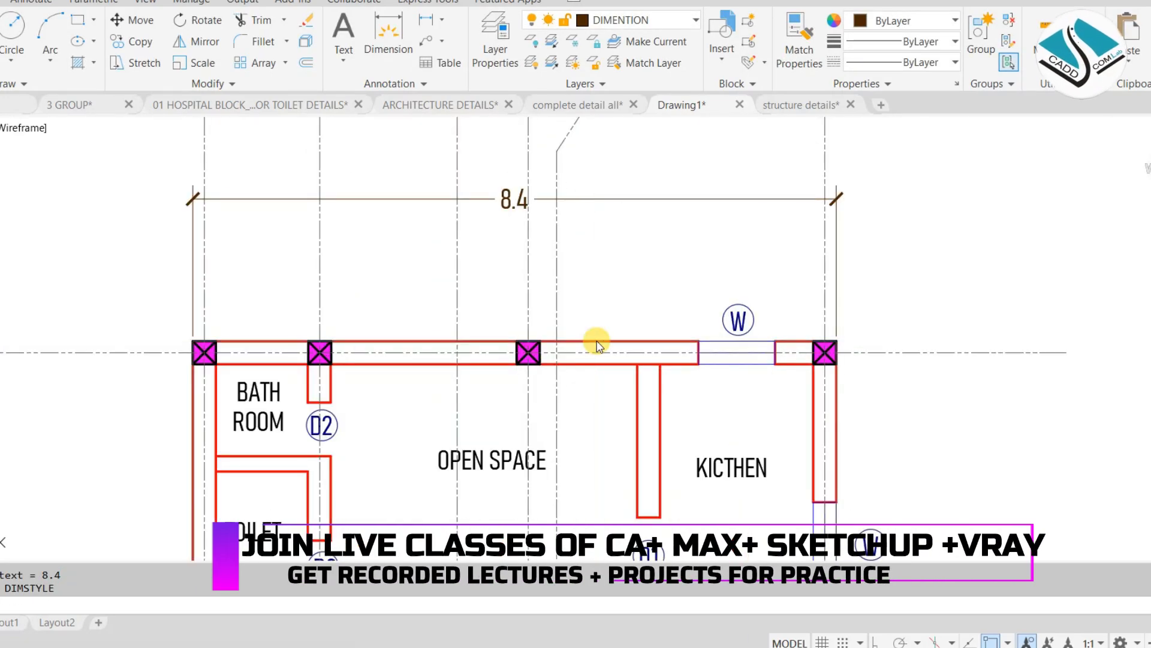
scroll(596, 336, up, 2)
key(Return)
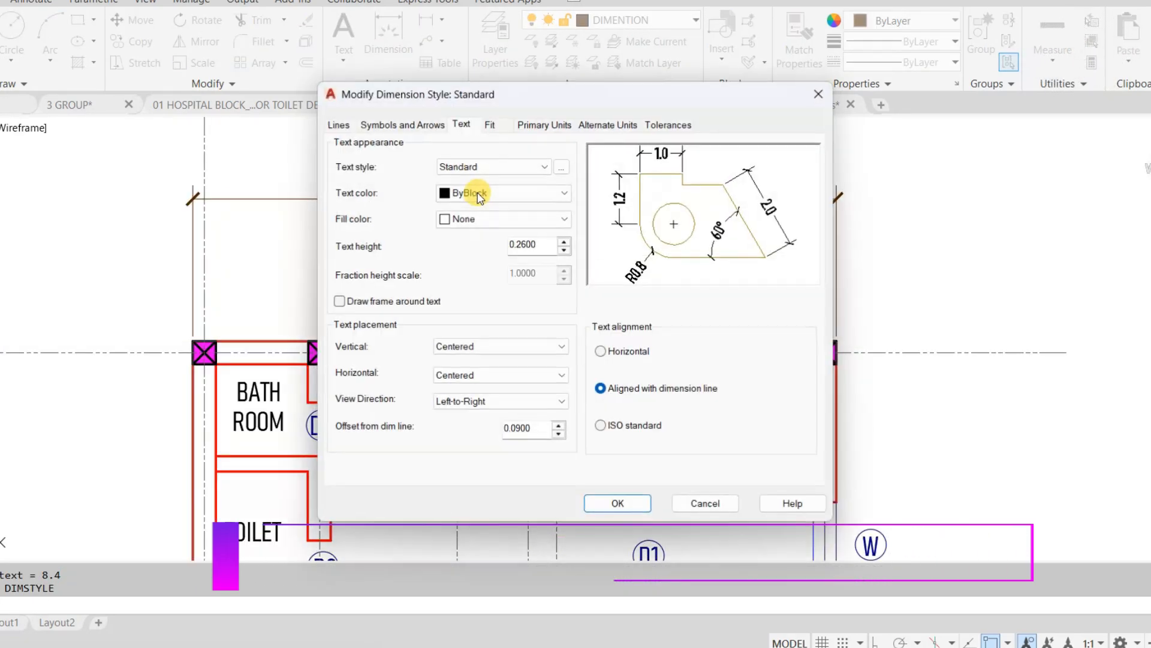
click(541, 243)
double_click(519, 241)
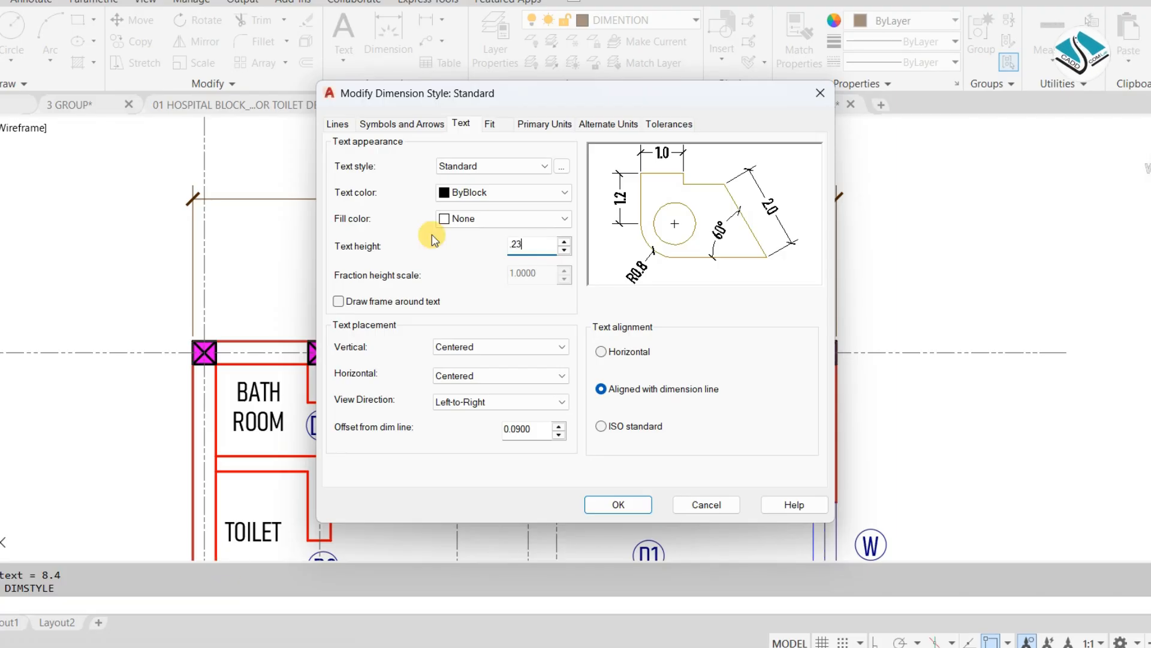
text(.23)
click(619, 504)
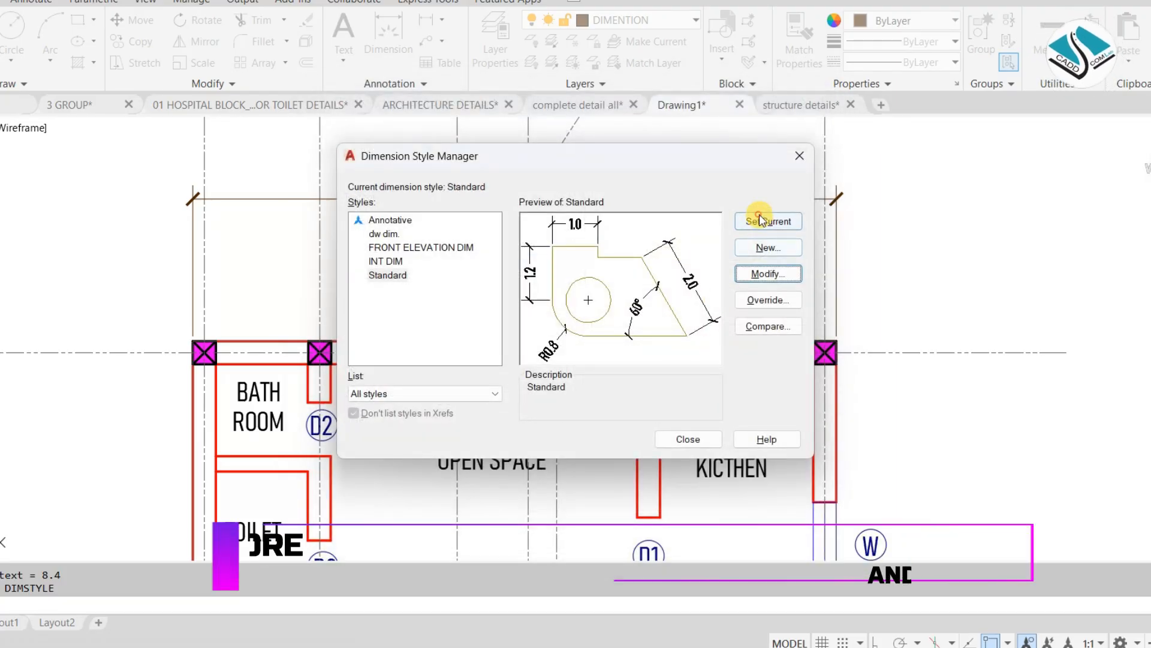
click(688, 439)
scroll(528, 280, down, 2)
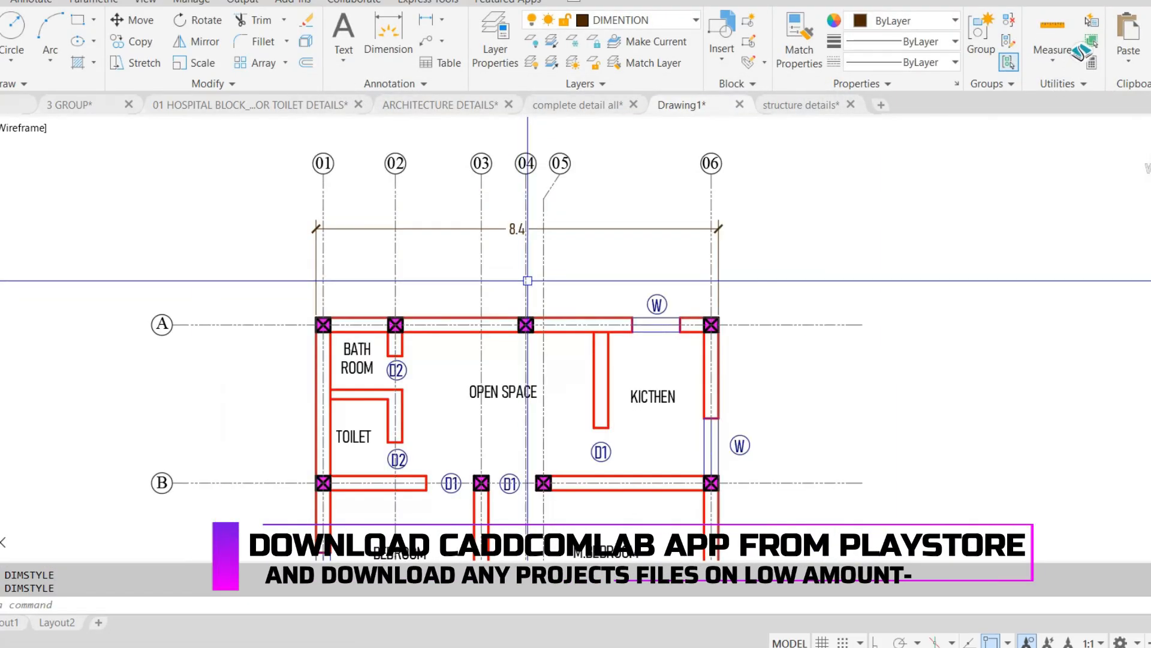
scroll(527, 280, up, 2)
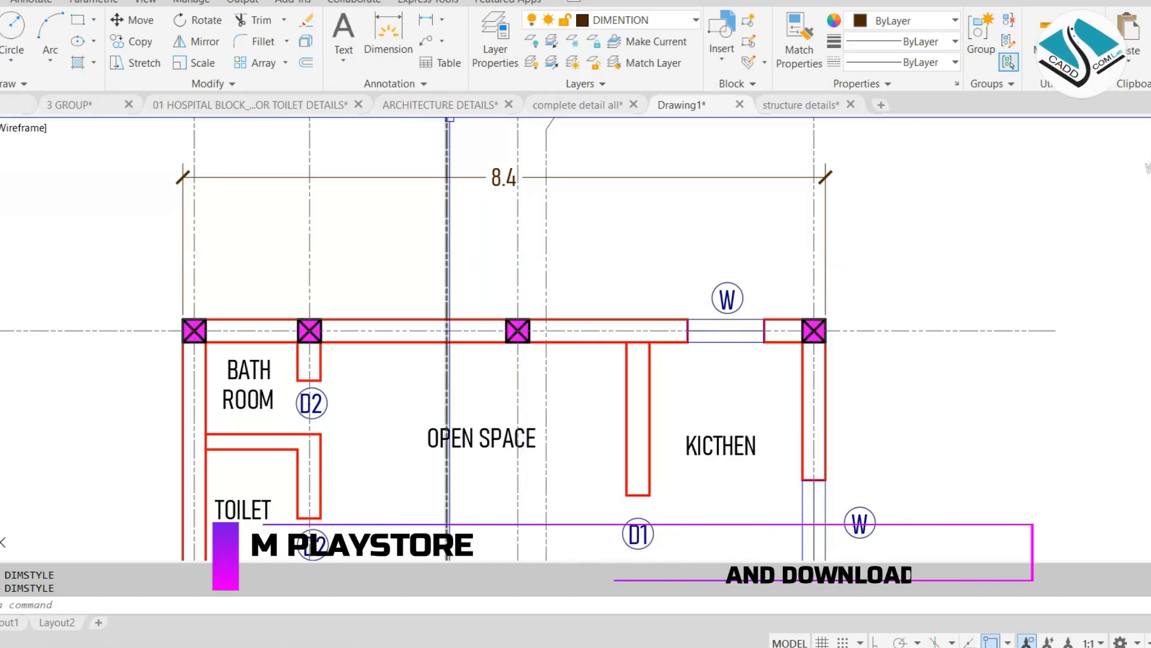
- Add a linear dimension between the centres of the grid 01 and grid 02 columns, just below the overall horizontal dimension
click(288, 0)
click(297, 28)
scroll(195, 316, up, 2)
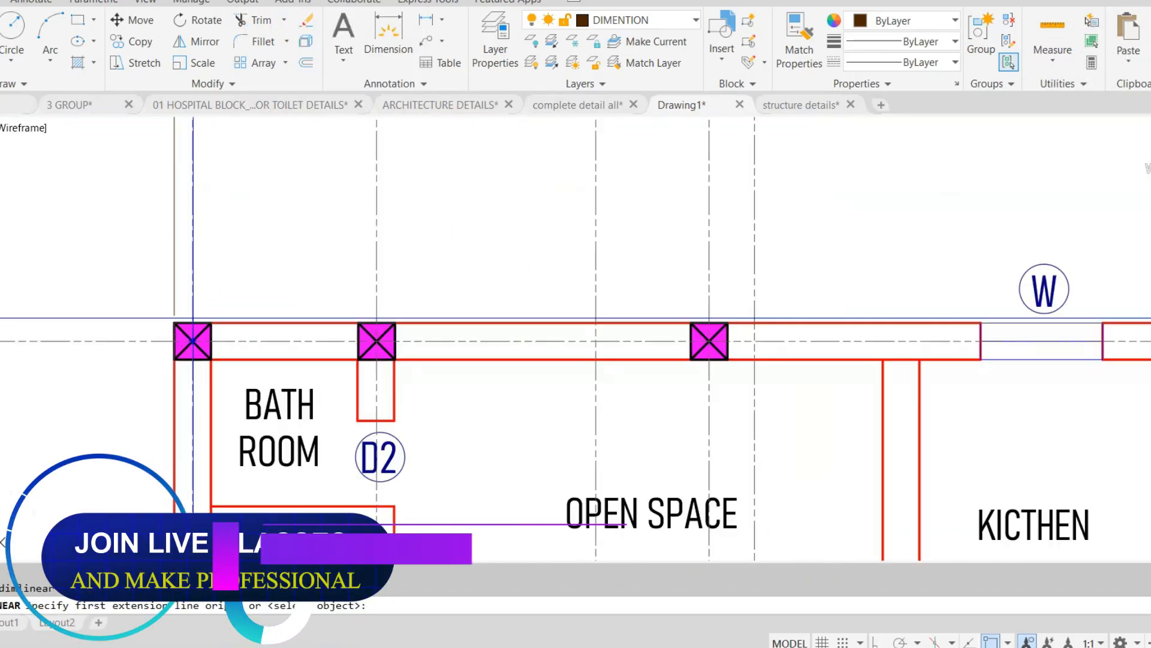
scroll(192, 318, up, 2)
click(192, 326)
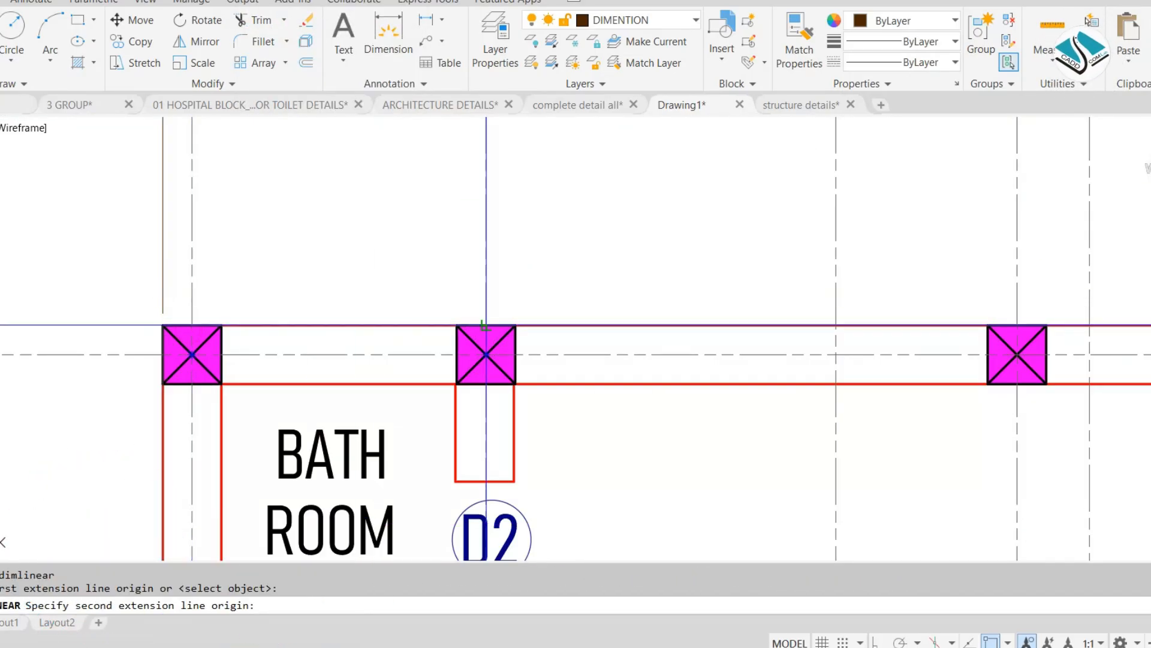
click(485, 326)
scroll(485, 326, down, 4)
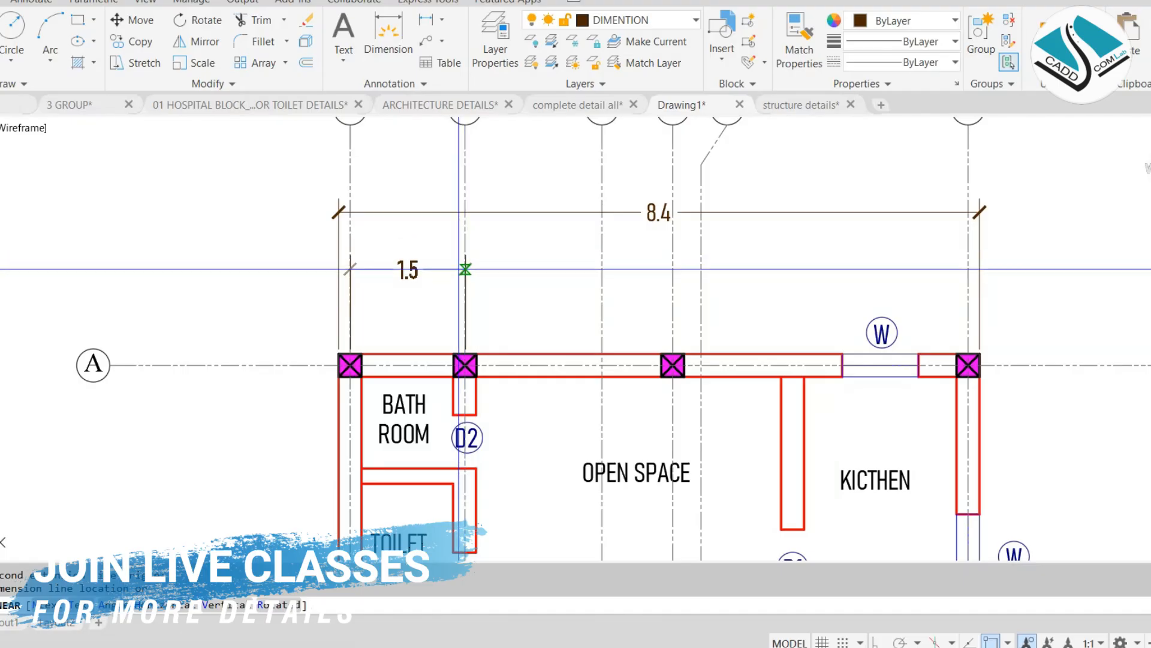
click(459, 260)
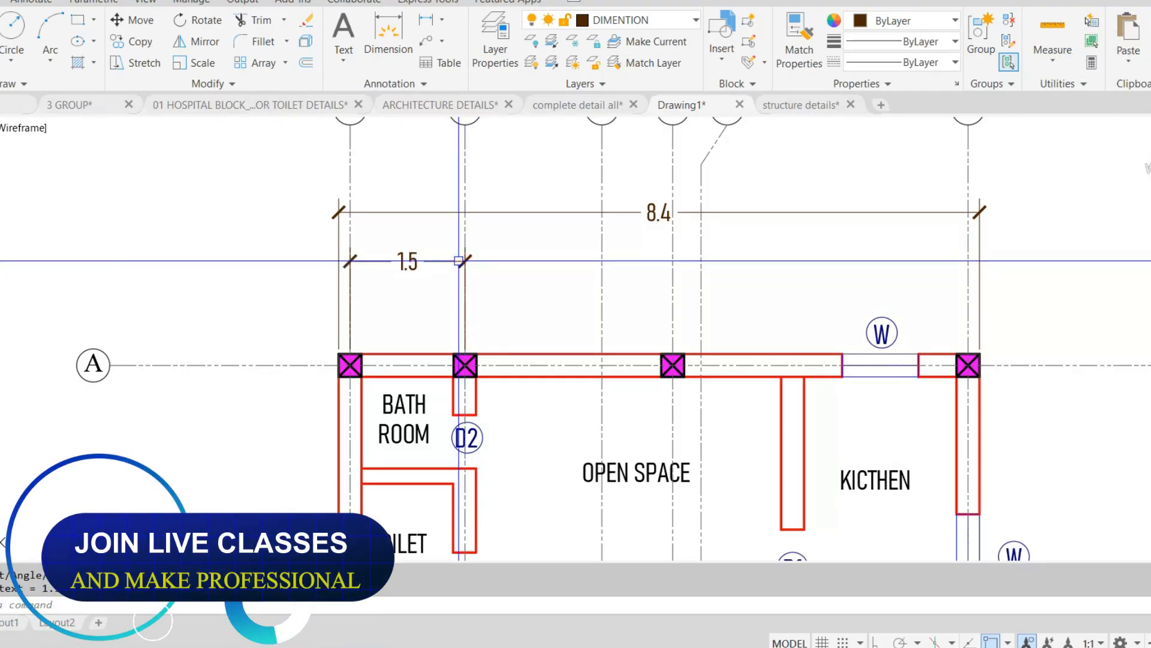
- Continue the grid 01-02 dimension as a chain to grid lines 03, 05 and 06
click(273, 0)
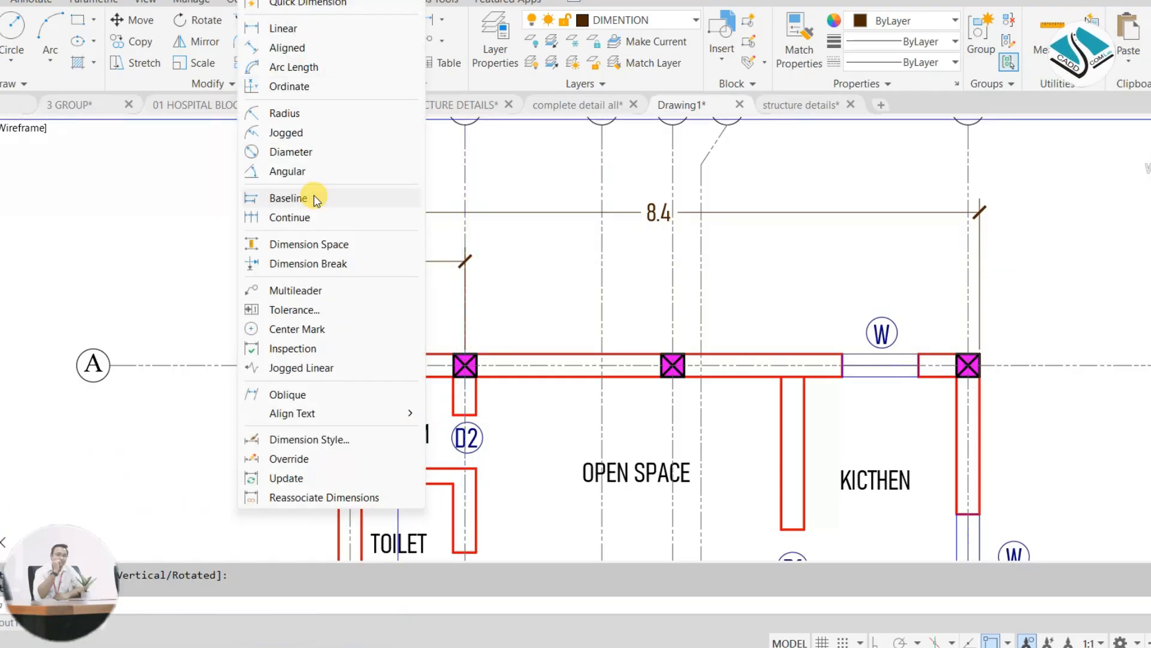
click(291, 219)
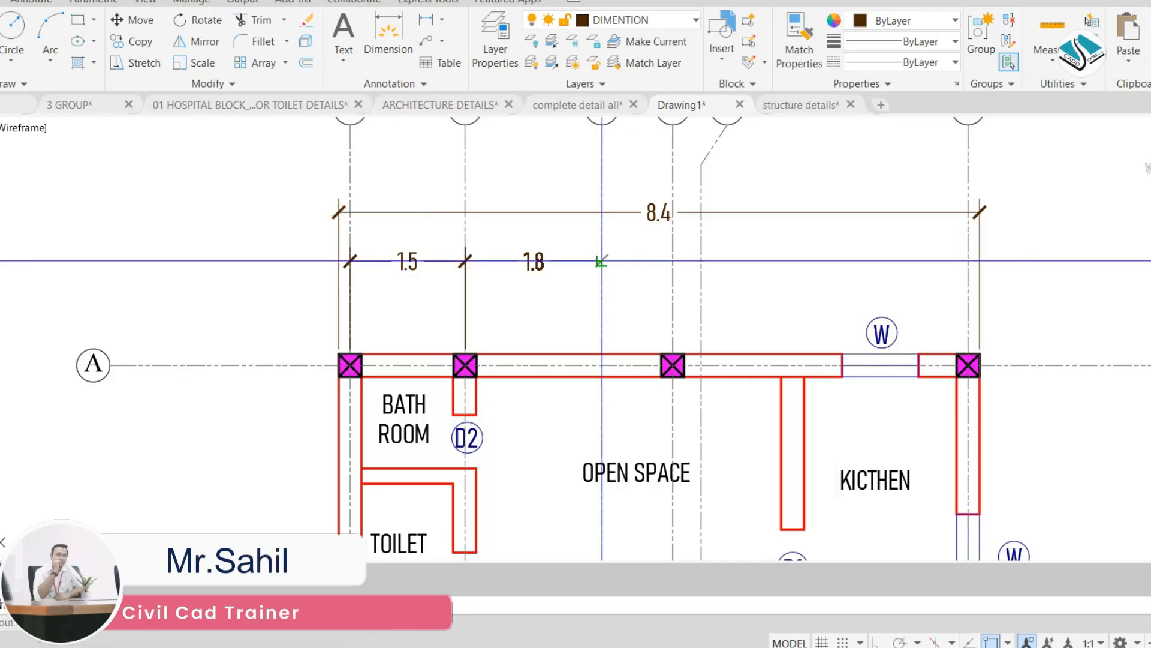
middle_drag(599, 257, 484, 273)
scroll(484, 273, up, 2)
click(486, 270)
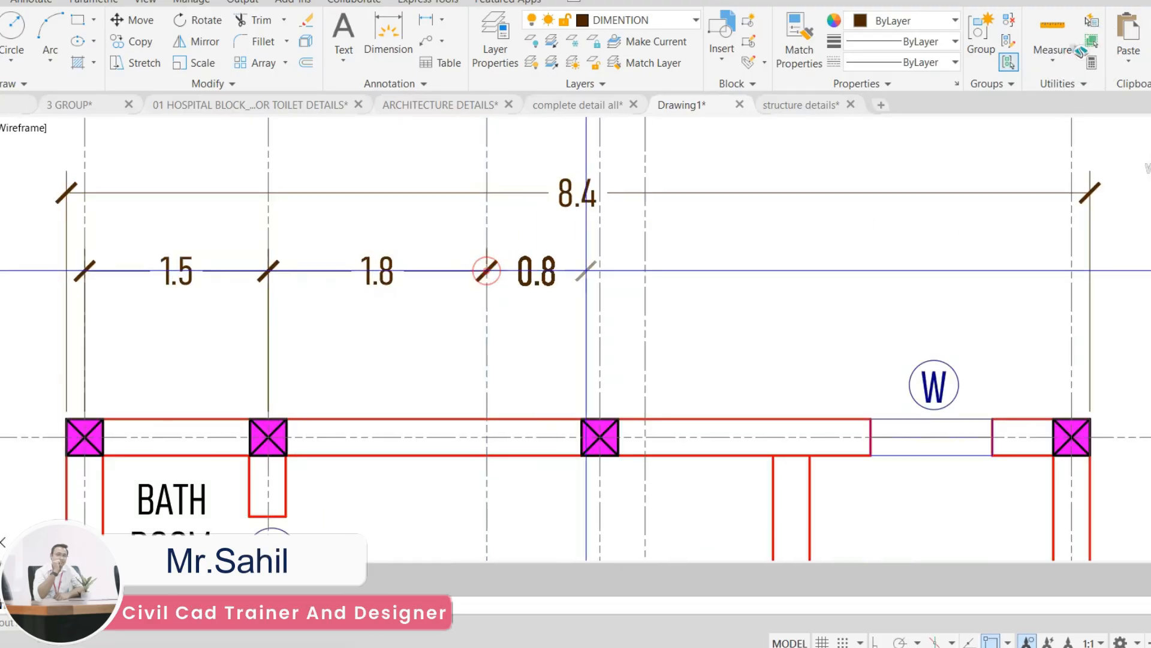
click(644, 270)
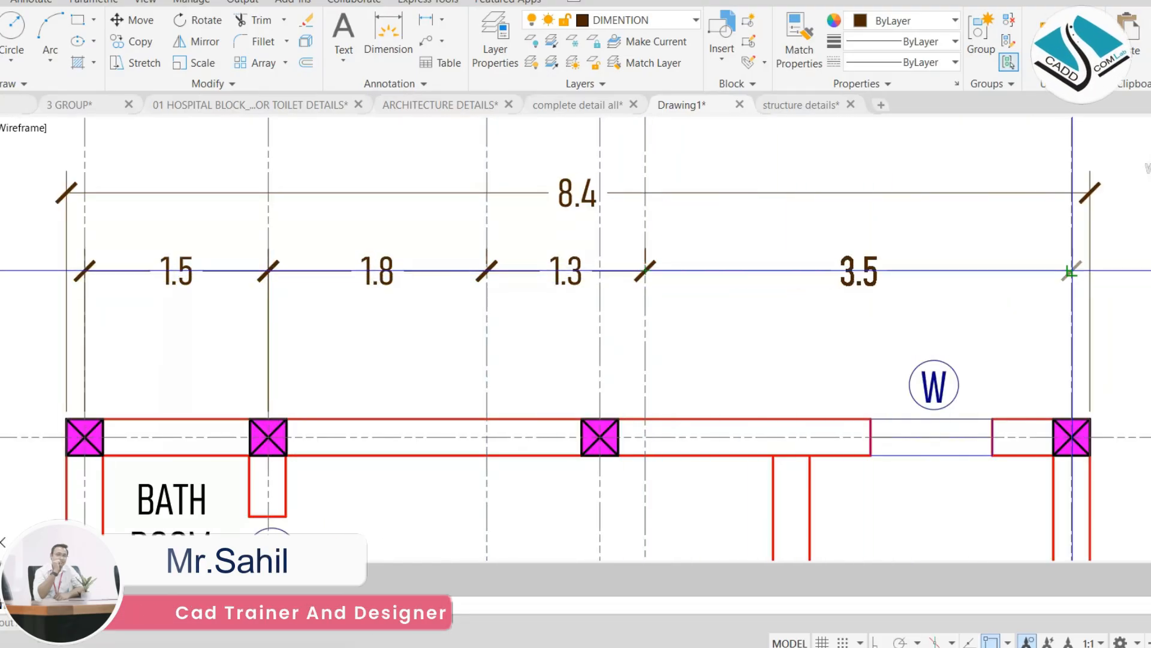
click(1072, 270)
key(Escape)
scroll(658, 183, down, 4)
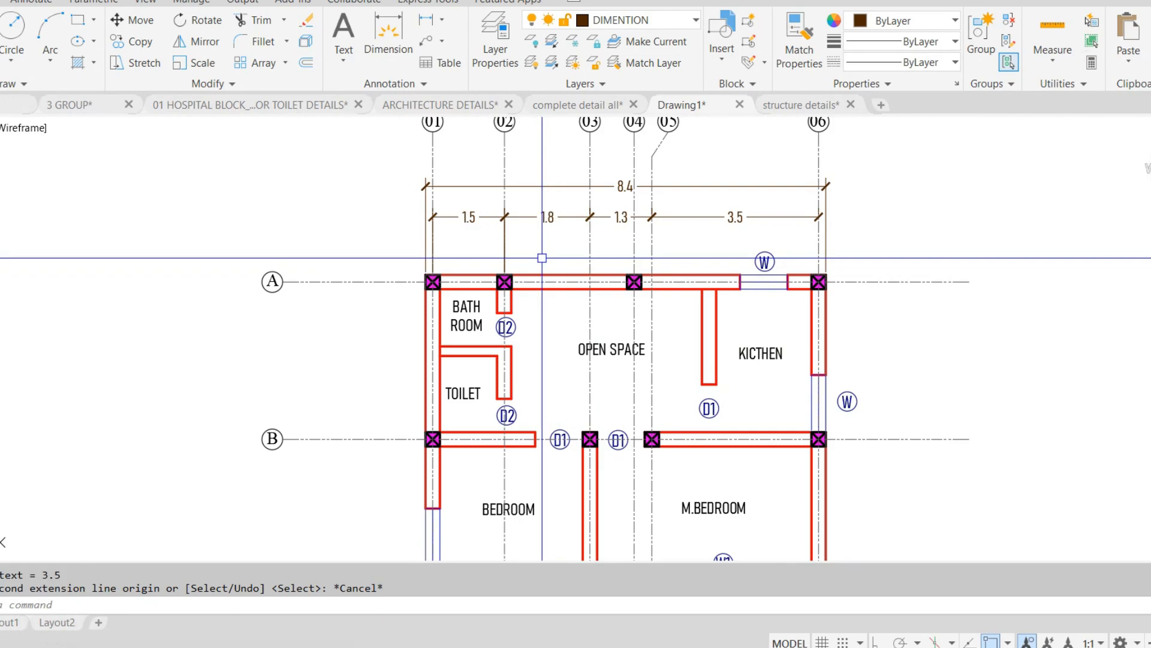
- Add an overall vertical linear dimension outside the grid 01 wall, from the upper outer column corner to the lower outer column corner
click(252, 2)
click(282, 20)
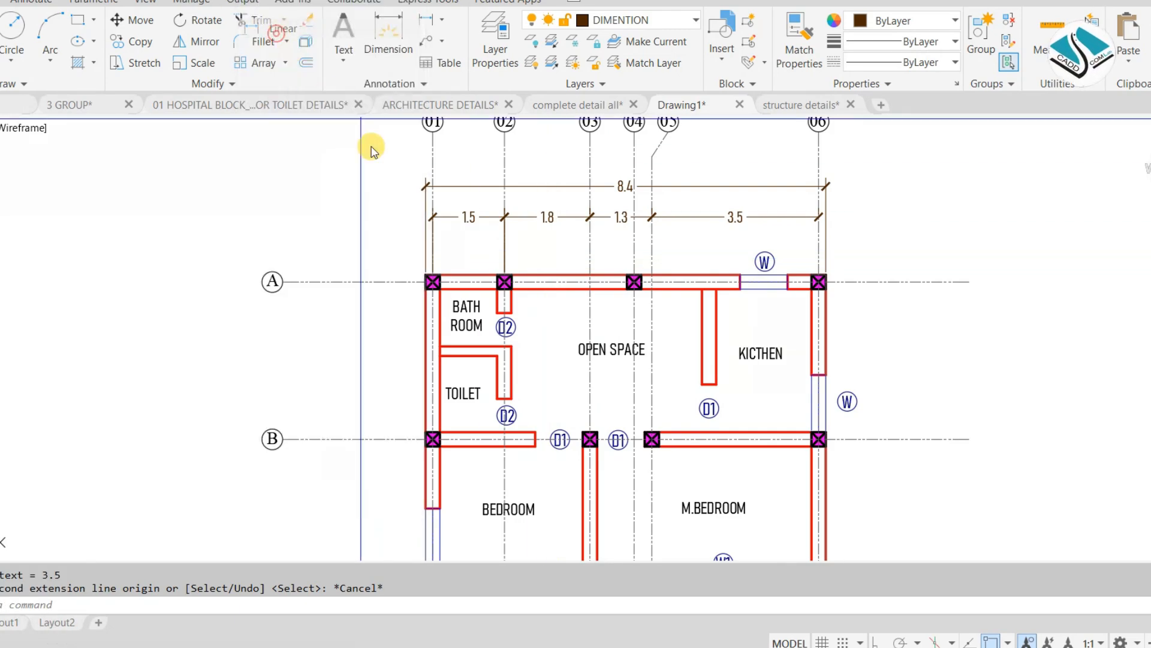
scroll(436, 266, up, 2)
click(420, 291)
scroll(420, 384, down, 4)
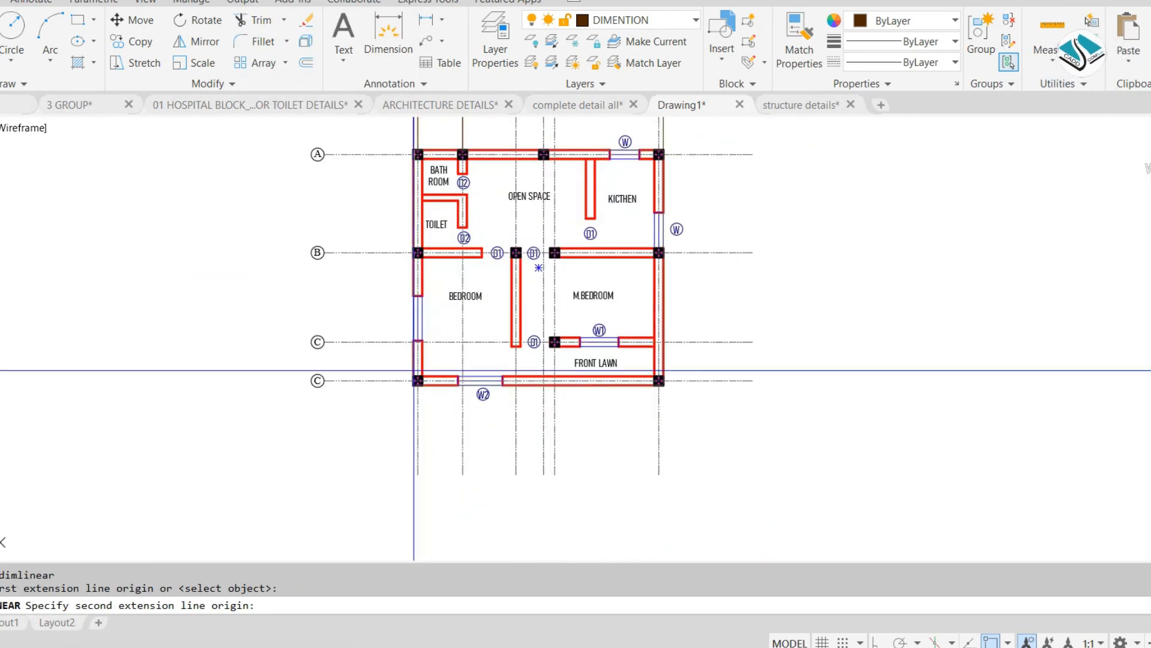
scroll(420, 394, up, 4)
click(420, 393)
scroll(400, 332, down, 2)
middle_drag(353, 238, 357, 326)
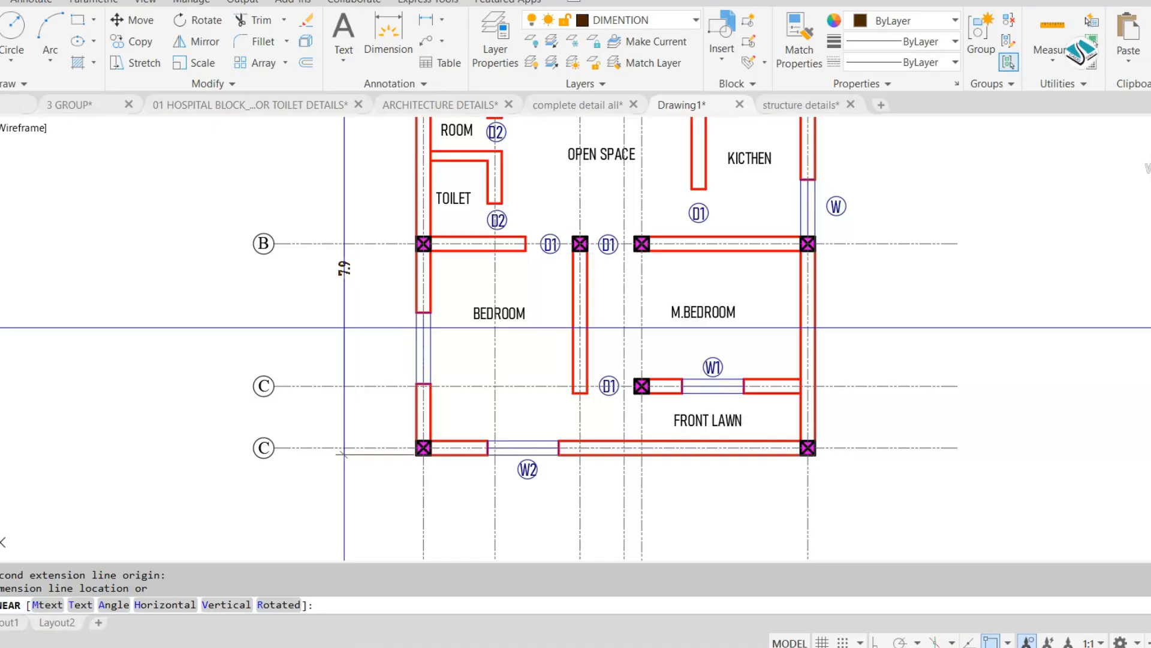
click(343, 327)
- Add a vertical linear dimension between the grid A and grid B column centres, between the overall vertical dimension and the wall
middle_drag(397, 235, 421, 404)
scroll(431, 276, up, 2)
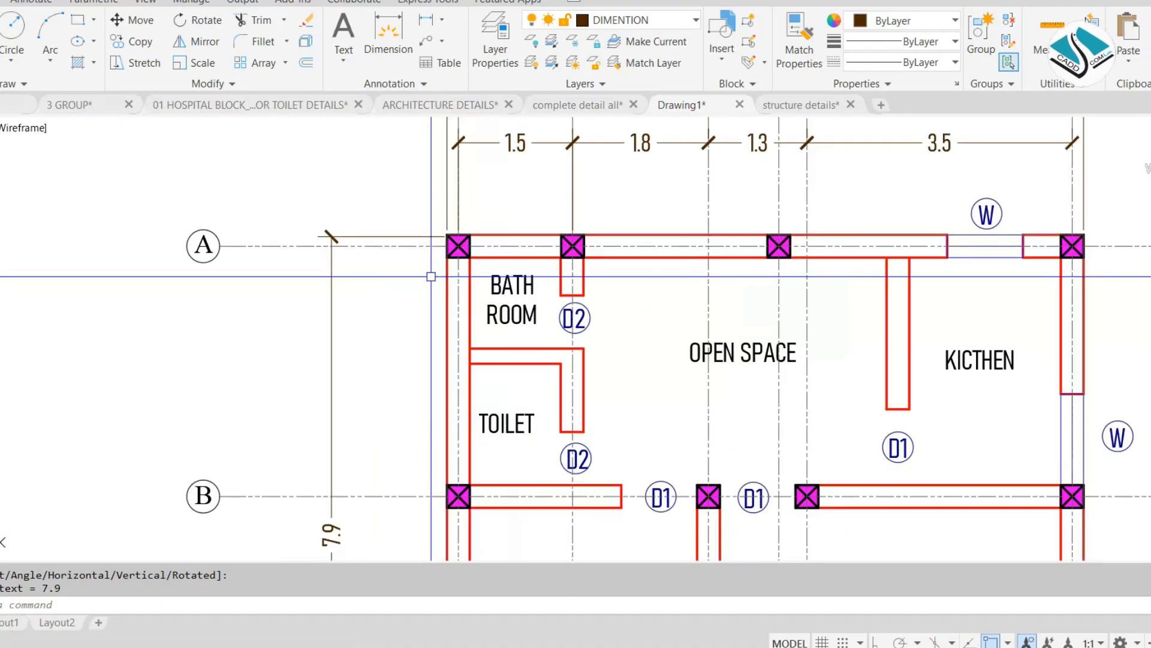
click(279, 1)
click(273, 23)
scroll(432, 255, up, 4)
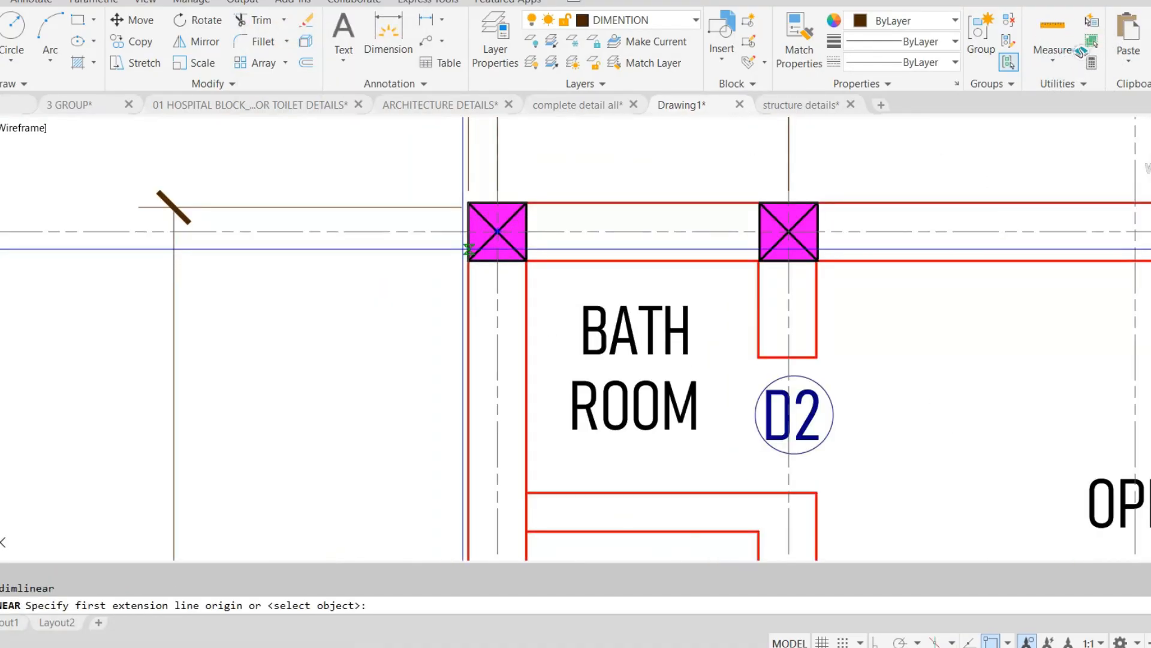
click(498, 231)
scroll(498, 231, down, 2)
middle_drag(483, 479, 478, 326)
click(471, 449)
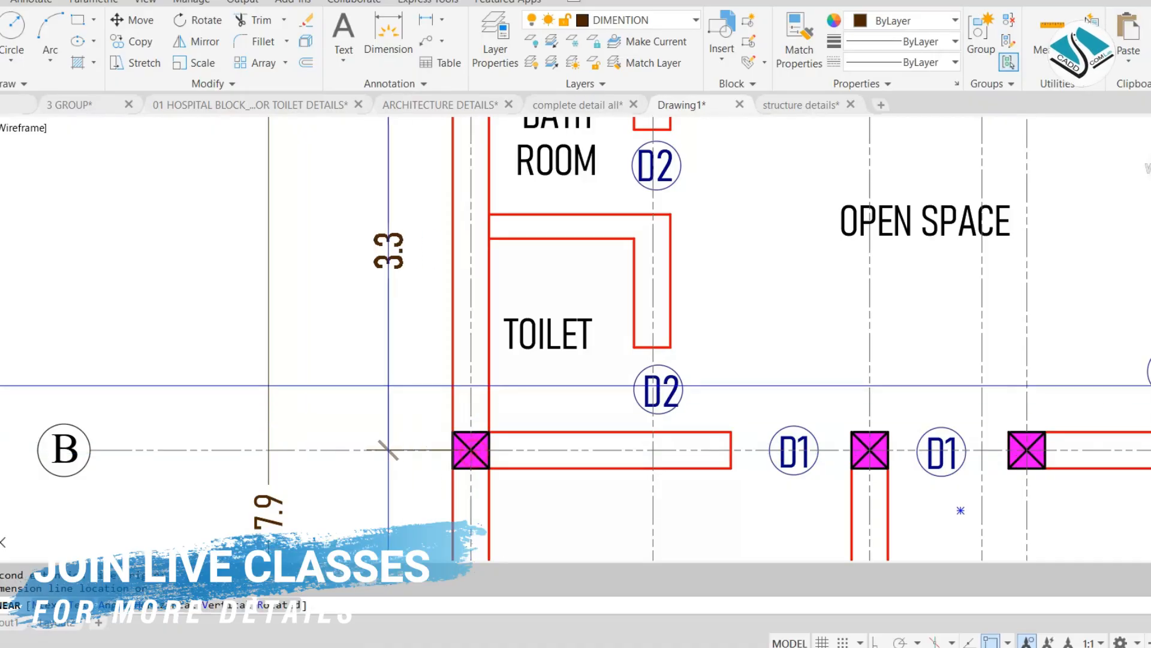
click(337, 270)
- Continue the grid A-B dimension downwards as a chain to the two grid lines labelled C
click(264, 0)
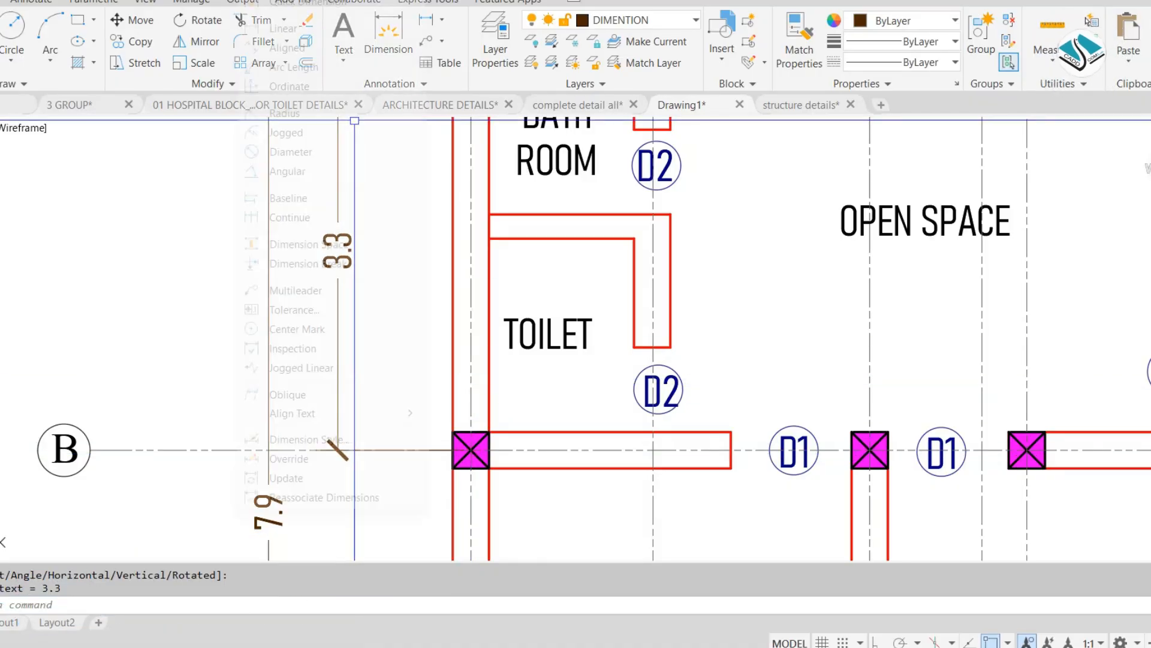
click(302, 221)
scroll(378, 368, down, 4)
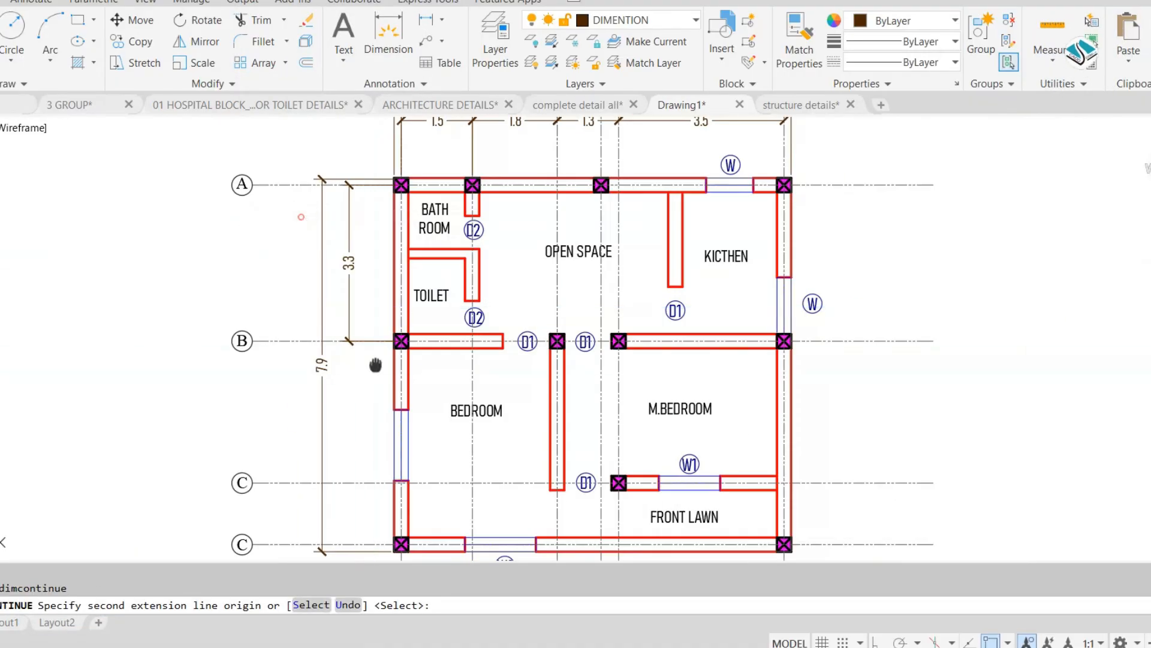
scroll(338, 334, up, 5)
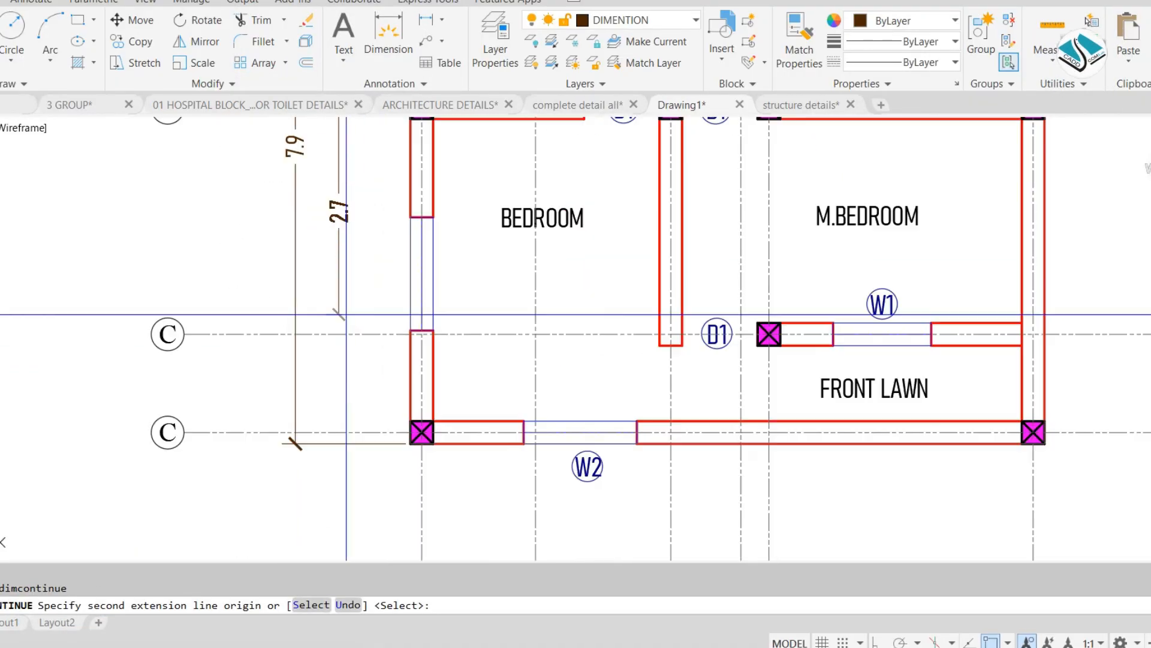
click(338, 432)
key(Escape)
- Set the text height of the Standard dimension style to 0.22 and close the style manager
scroll(415, 351, down, 4)
middle_drag(477, 221, 431, 332)
scroll(462, 251, up, 2)
middle_drag(488, 256, 507, 254)
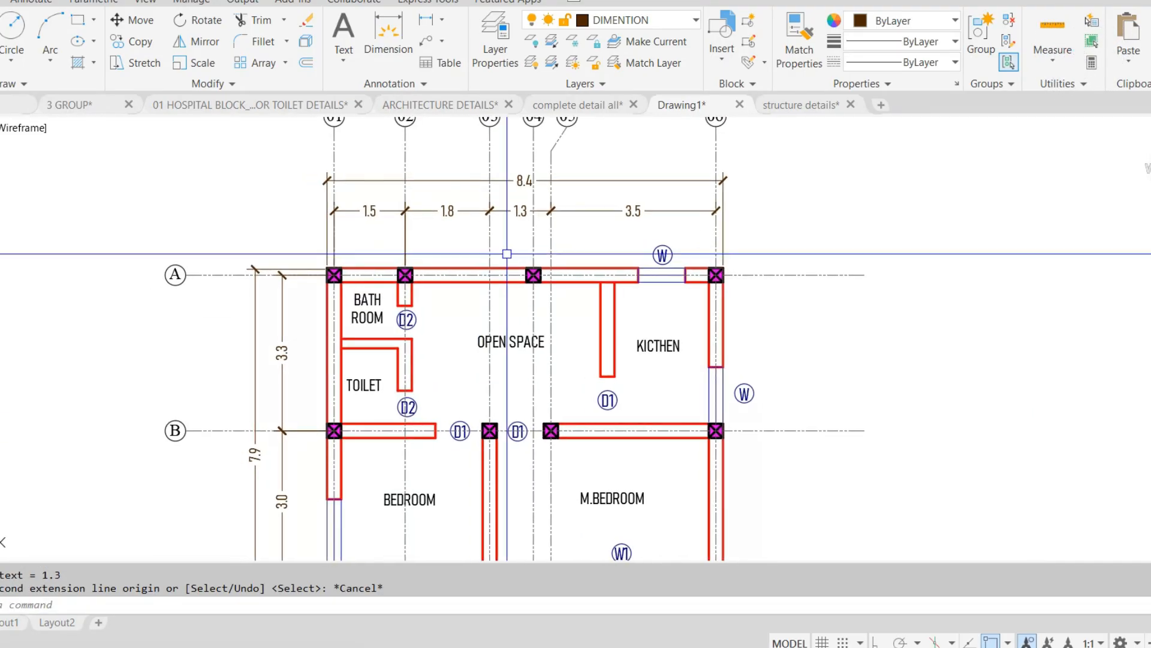
text(d)
key(Return)
click(747, 278)
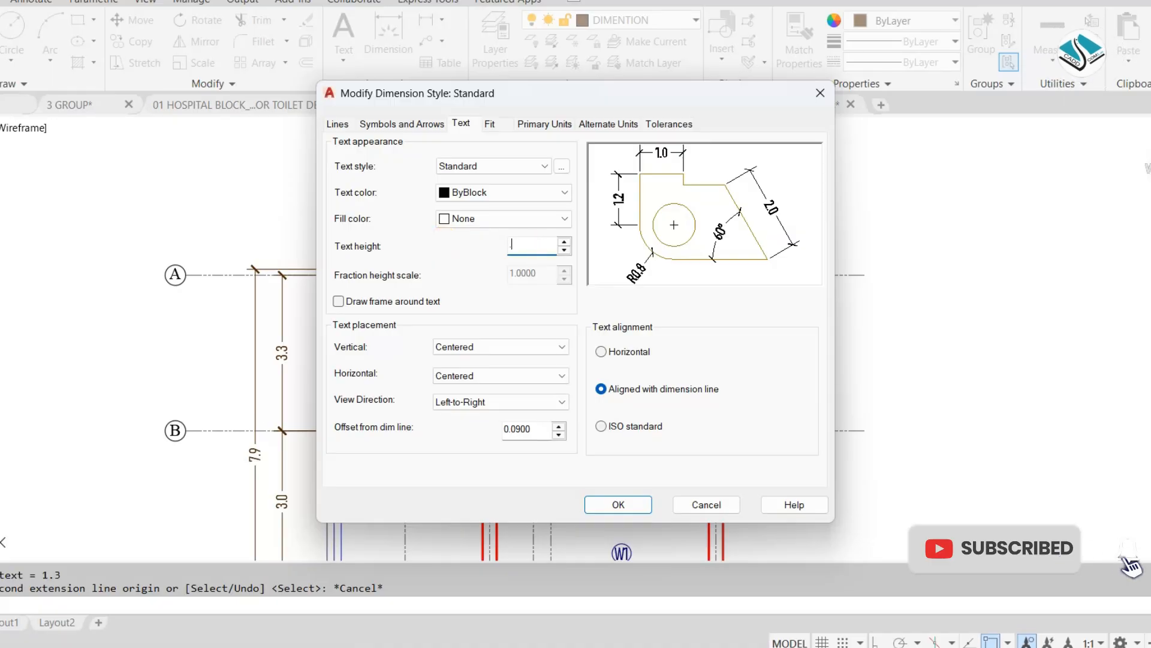
click(546, 241)
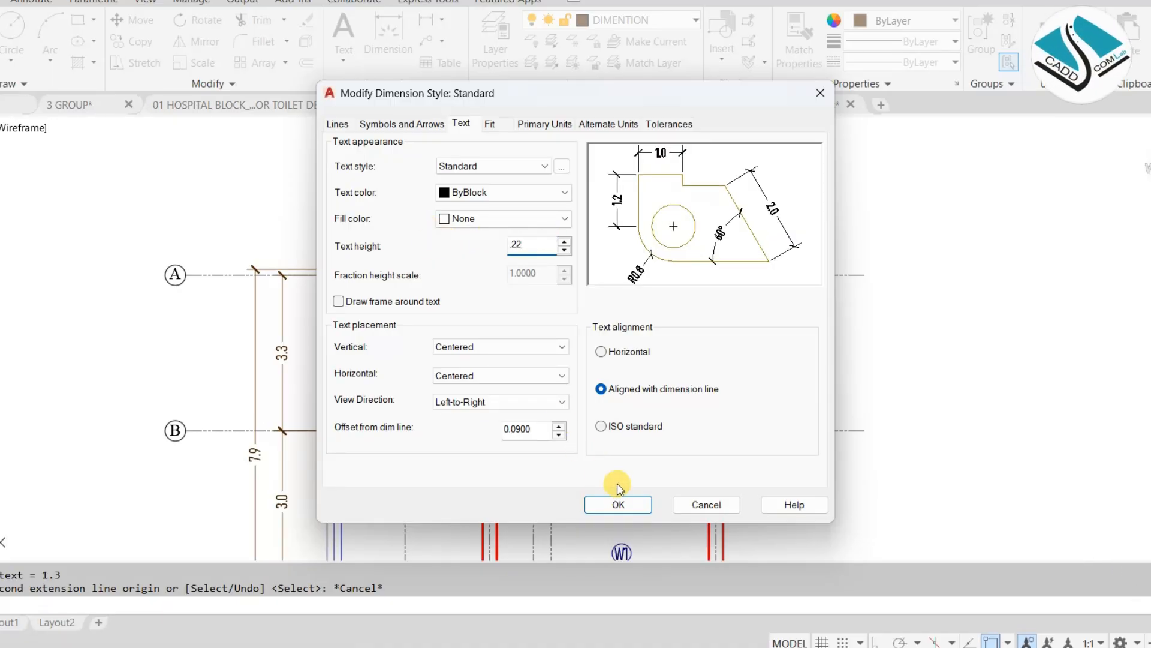
click(612, 504)
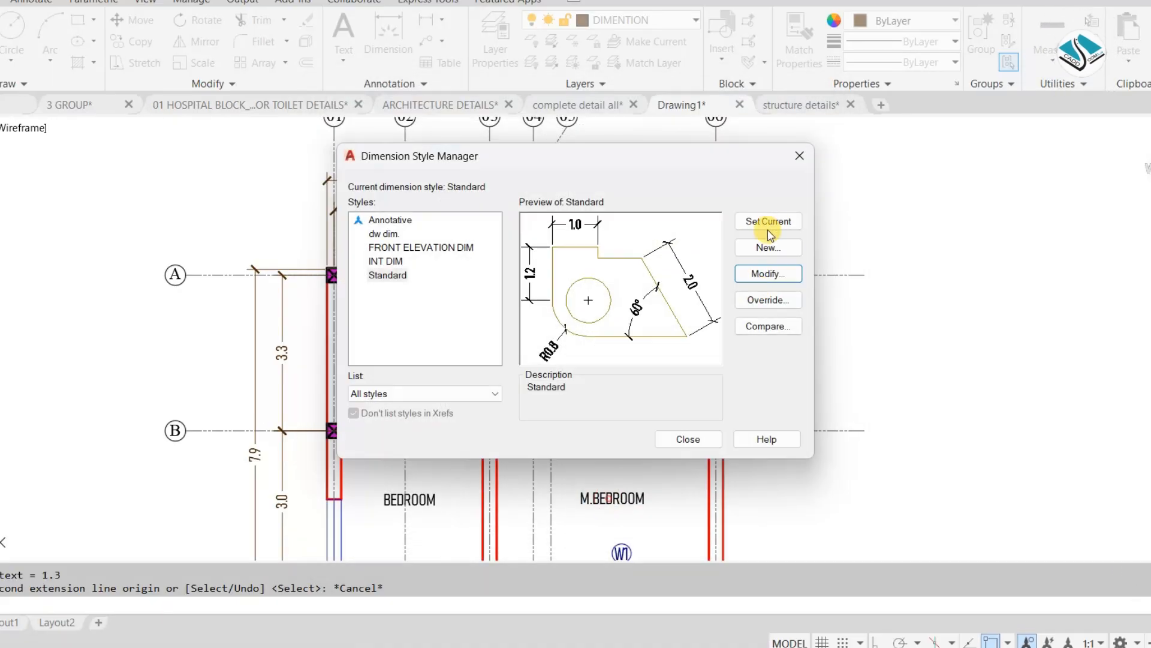
click(688, 439)
scroll(506, 262, up, 1)
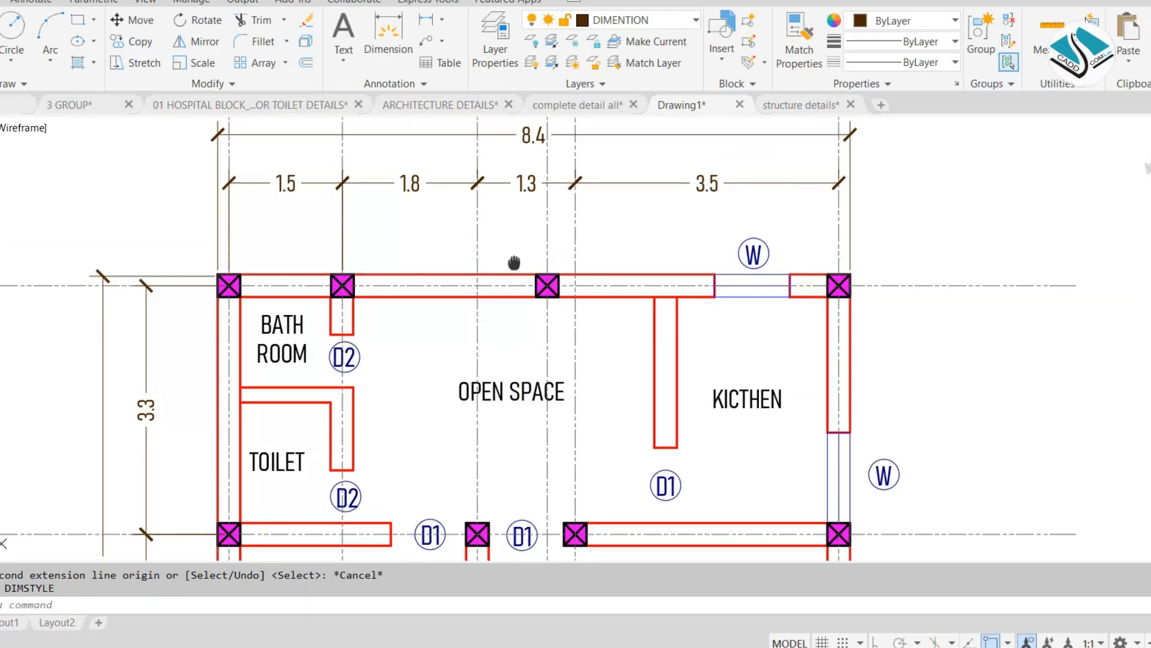
scroll(520, 267, down, 1)
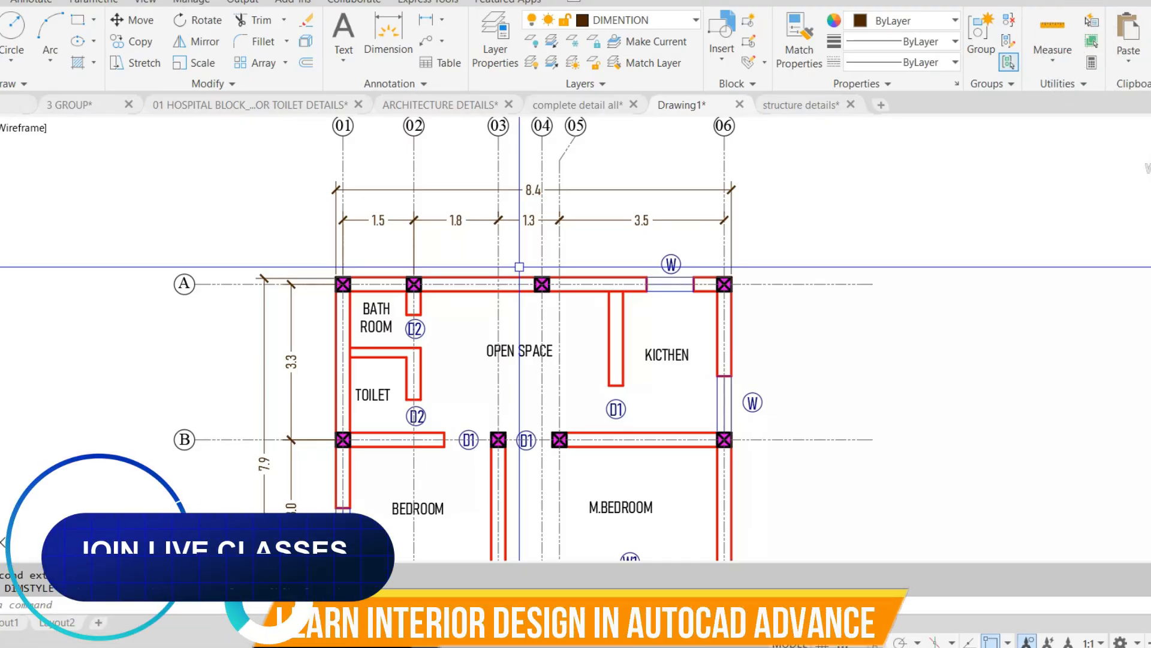
- Examine the dimensioned floor plan in the ARCHITECTURE DETAILS drawing as a reference, and return to Drawing1
click(387, 105)
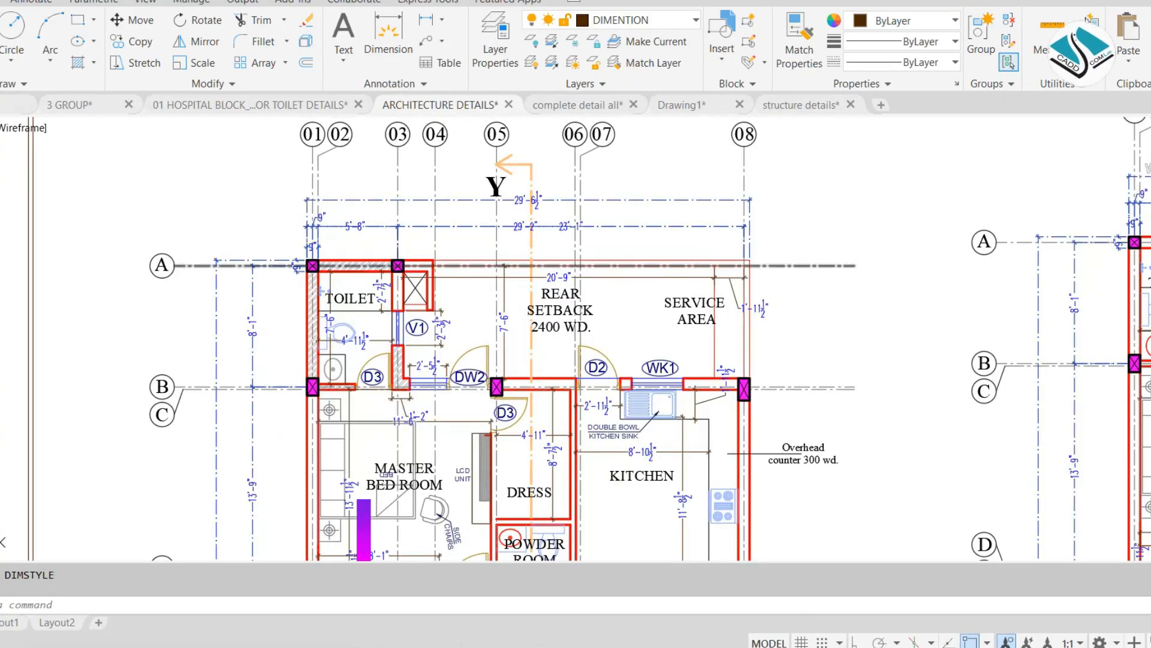
scroll(609, 180, down, 10)
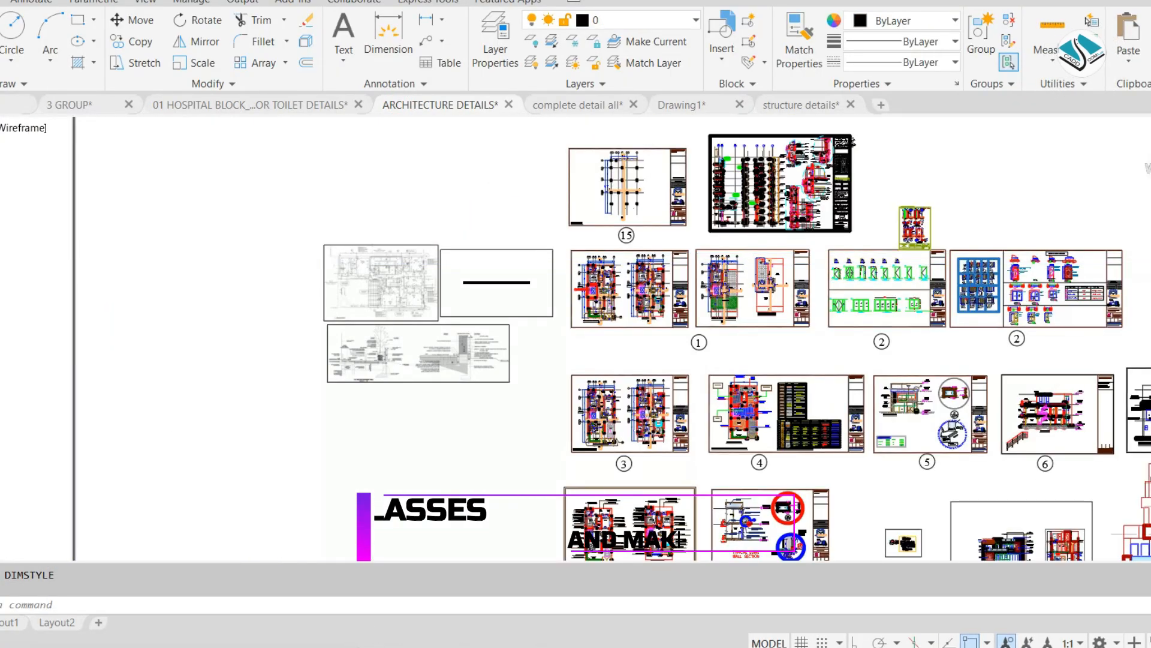
scroll(435, 250, up, 10)
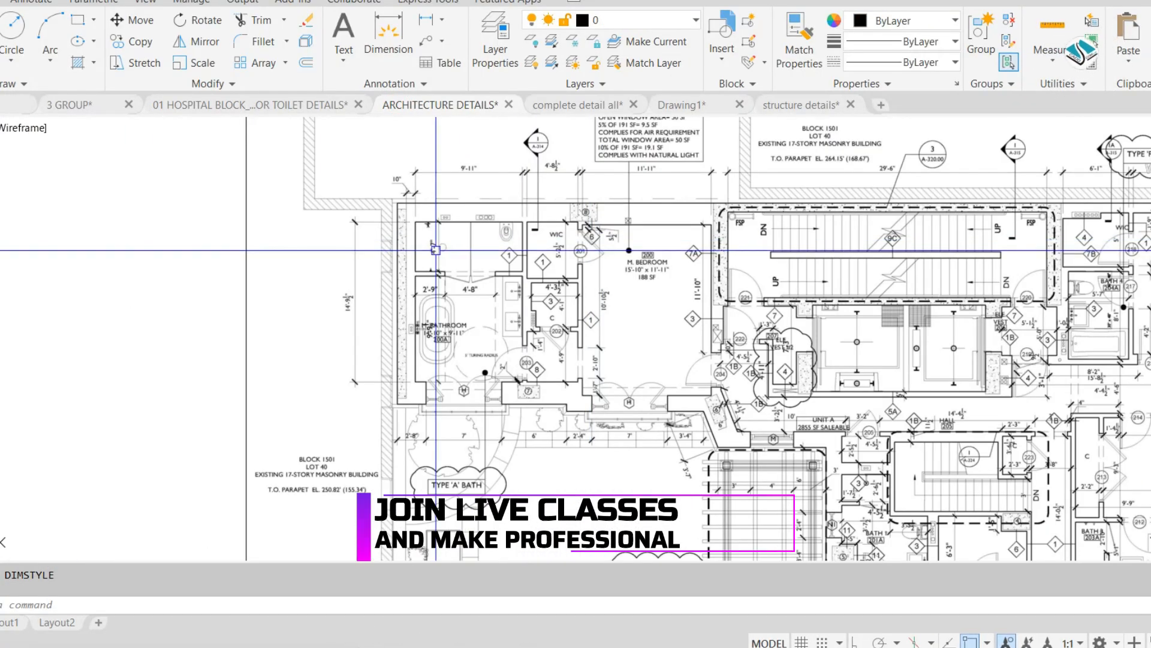
scroll(435, 250, up, 3)
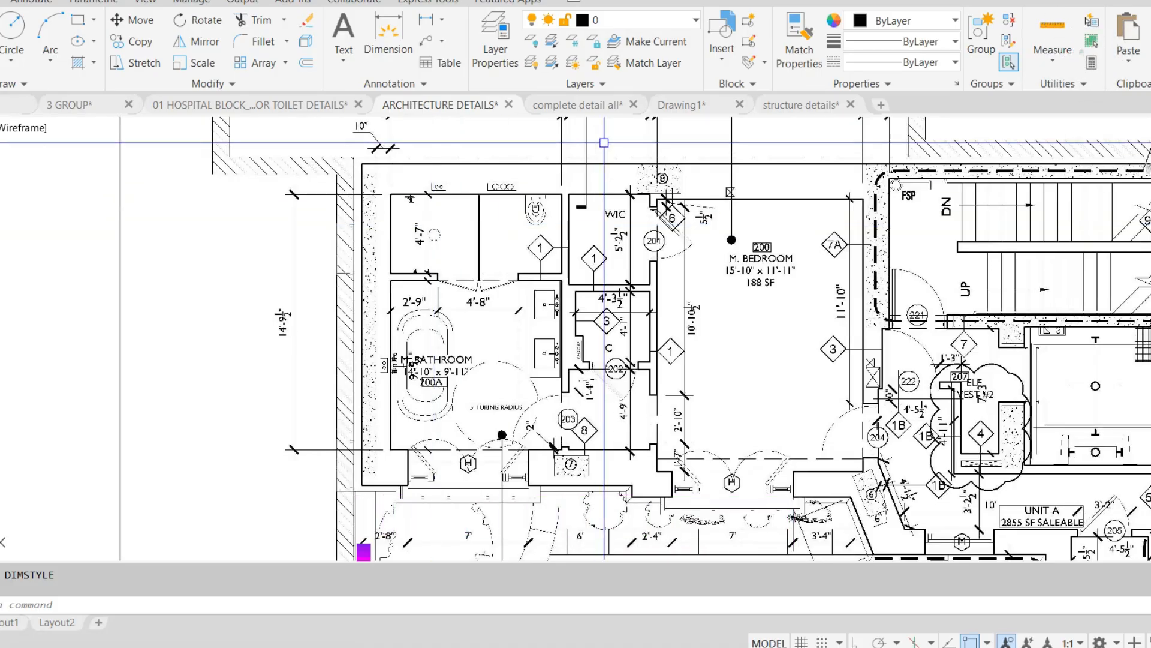
click(679, 106)
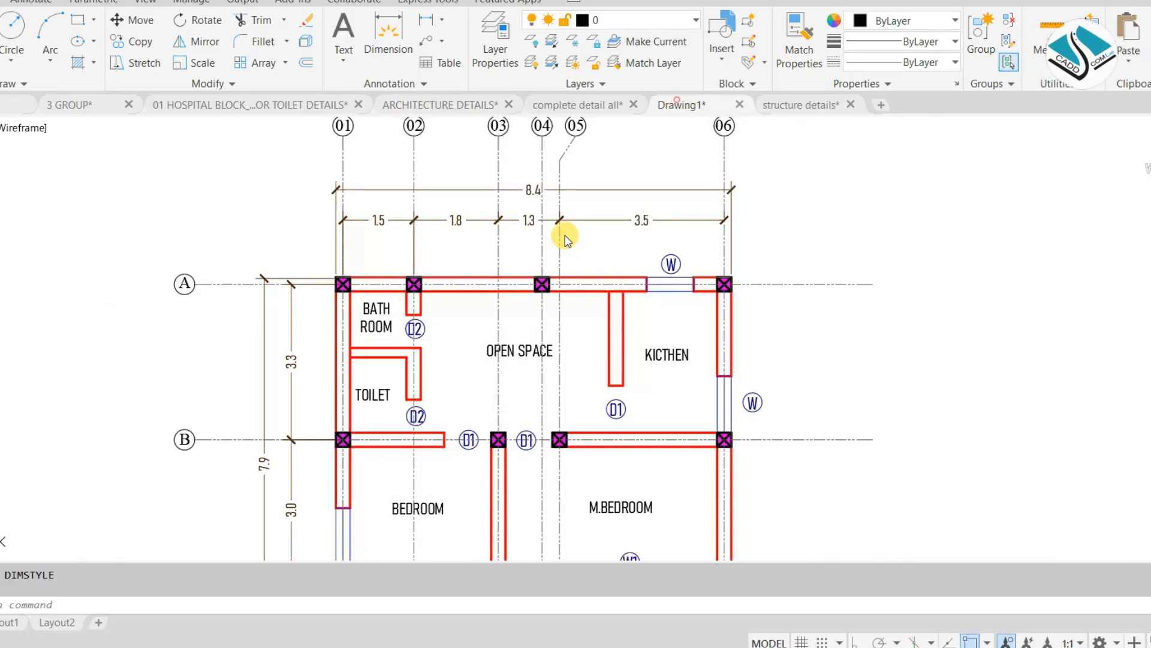
- Add a horizontal linear dimension on the DIMENTION layer for the bathroom's clear width, above the grid A wall and below the grid-to-grid chain
scroll(407, 281, up, 4)
scroll(407, 281, down, 2)
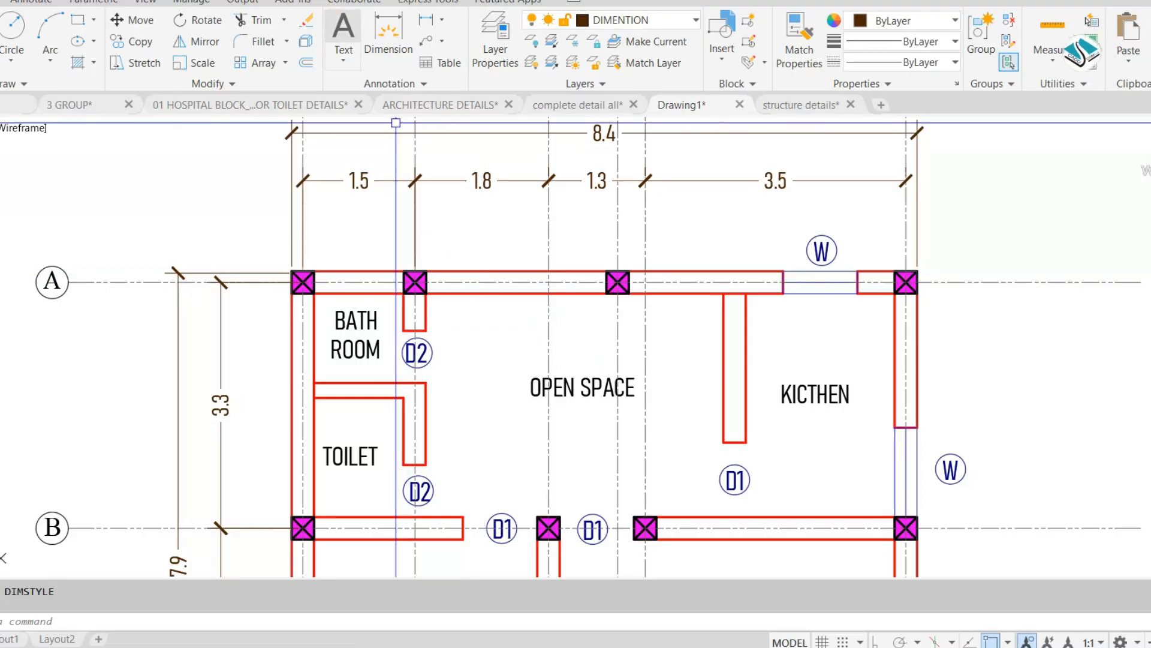
click(263, 0)
click(282, 25)
scroll(299, 261, up, 2)
scroll(312, 286, up, 2)
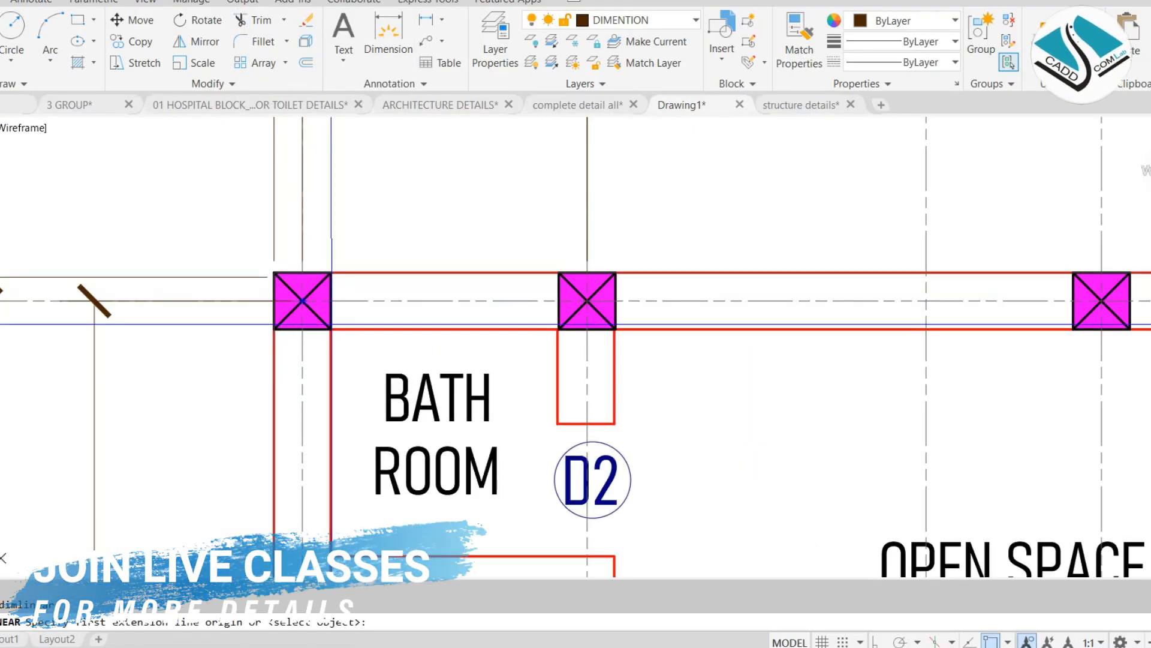
scroll(531, 411, down, 2)
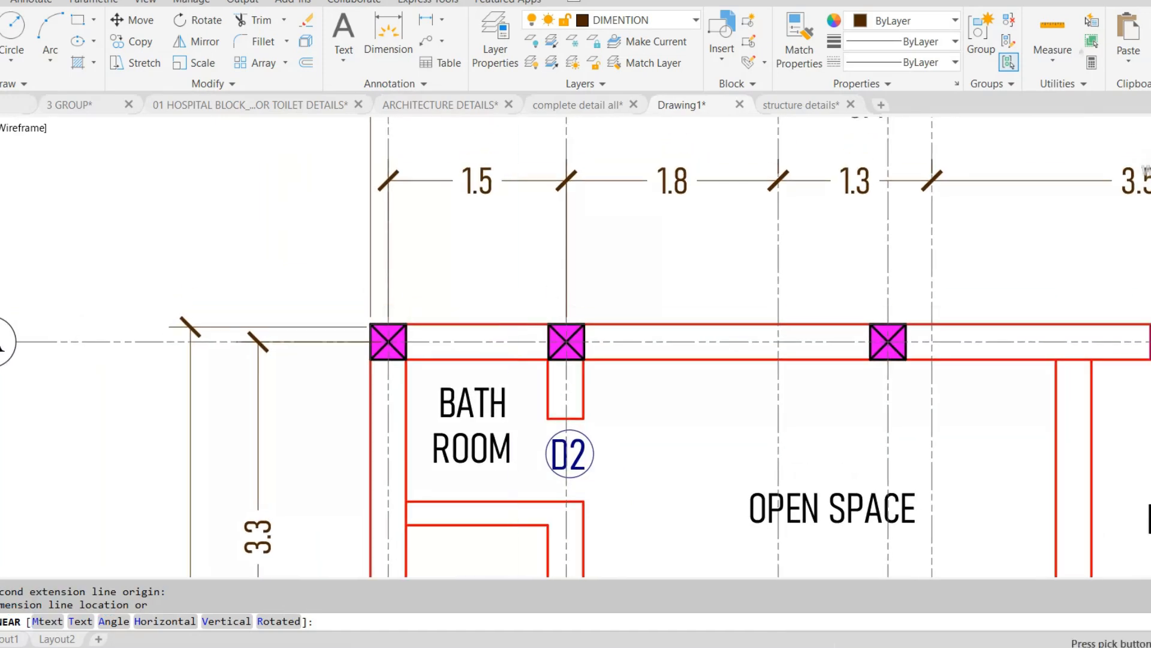
click(525, 255)
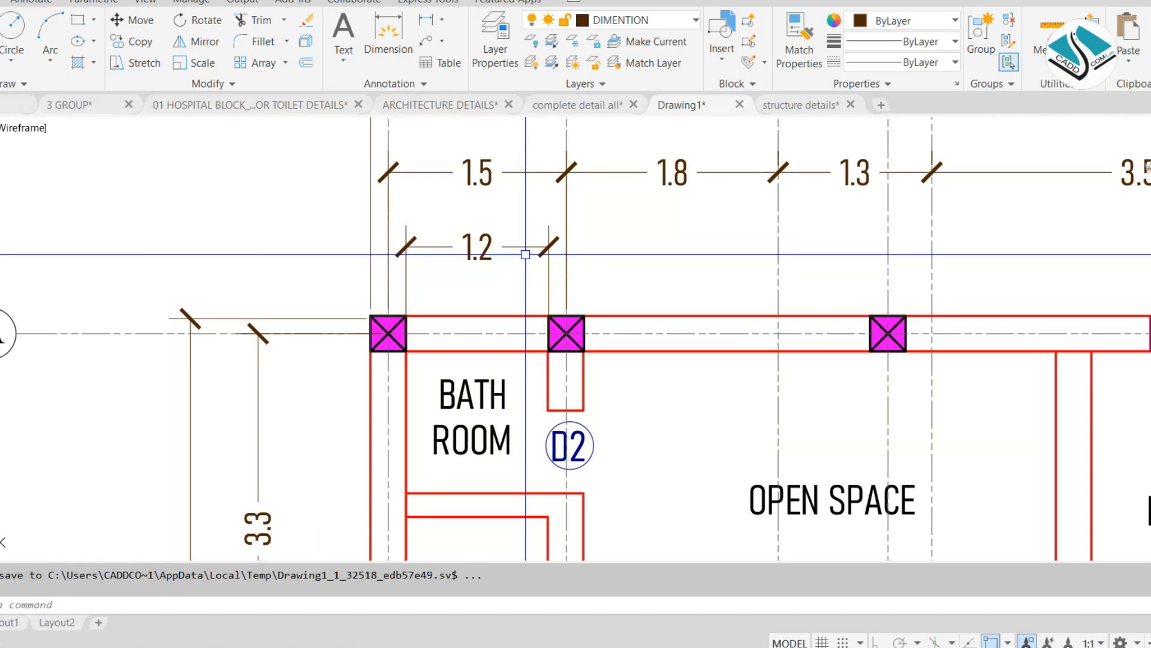
- Dimension the open space's clear width from the bathroom wall to the kitchen wall, in line with the bathroom width dimension
click(389, 33)
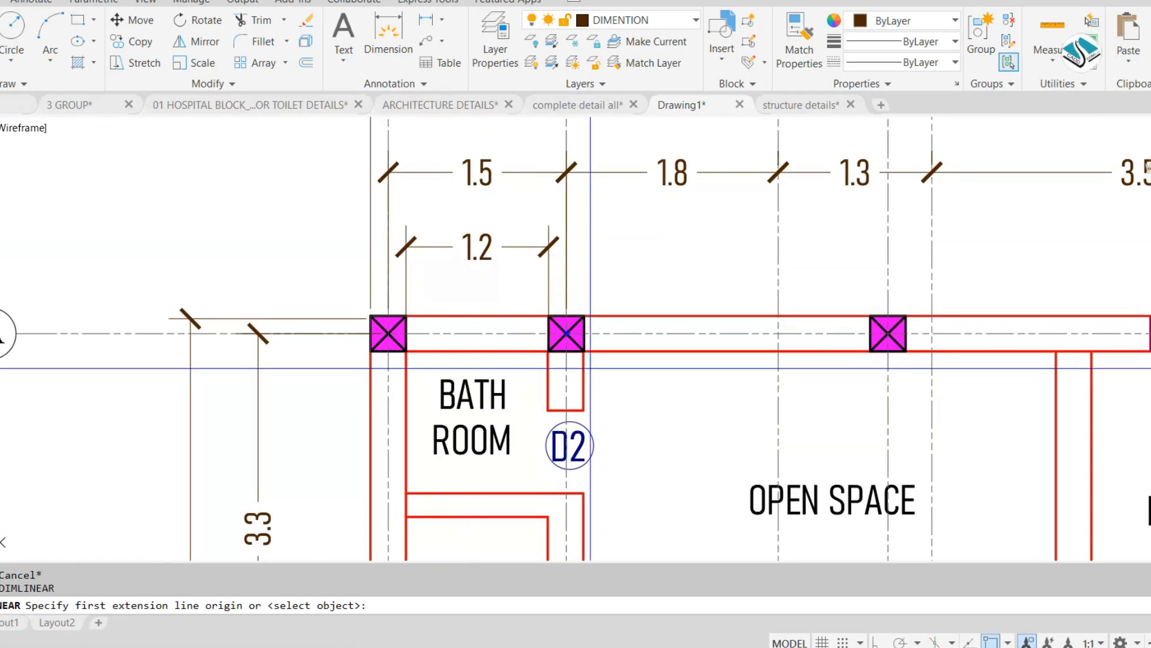
click(585, 350)
middle_drag(1027, 351, 933, 341)
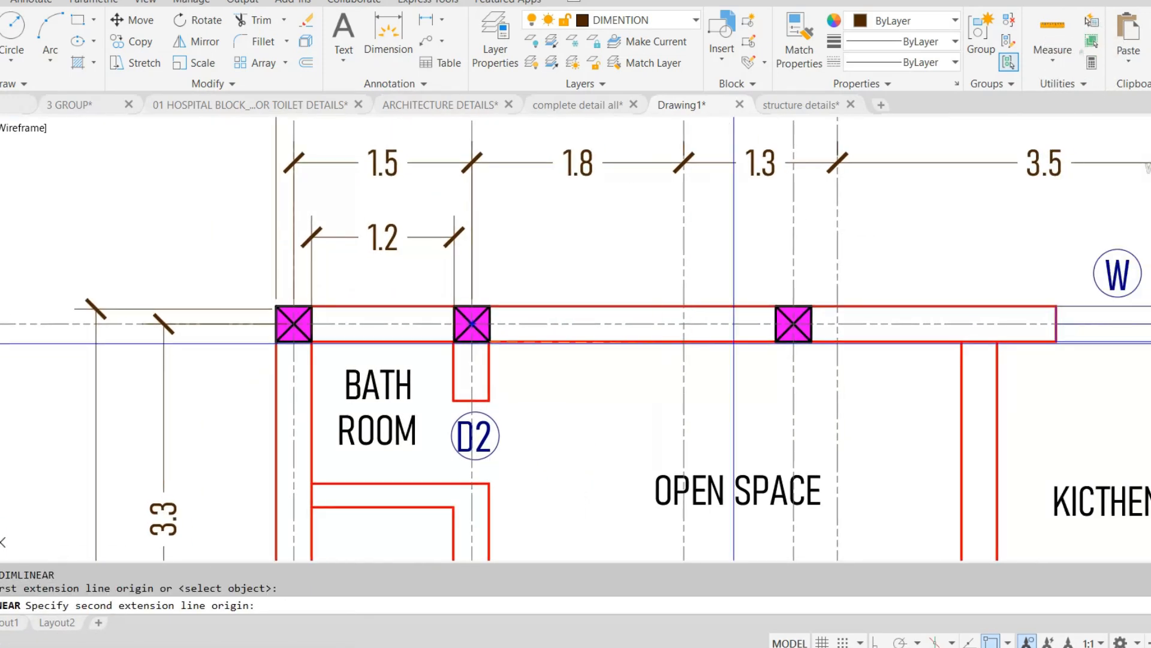
click(959, 342)
click(451, 235)
- Dimension the kitchen's clear width between its two side walls, in line with the open space dimension
middle_drag(792, 315, 798, 347)
key(Escape)
key(space)
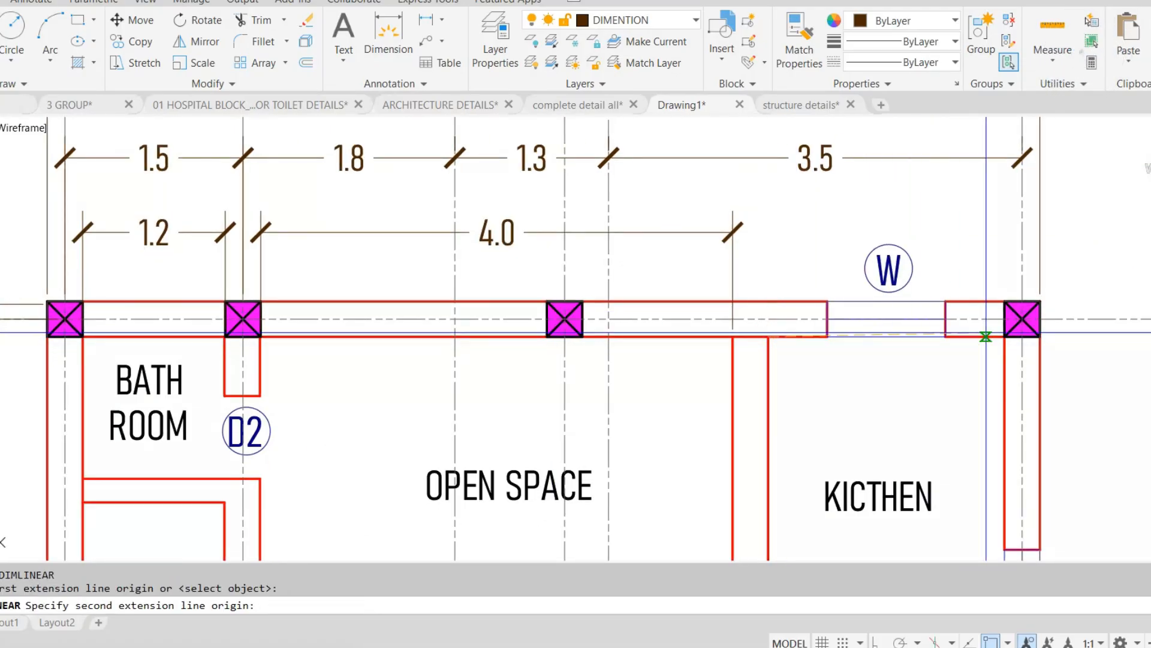
click(1005, 336)
click(660, 232)
scroll(657, 226, down, 2)
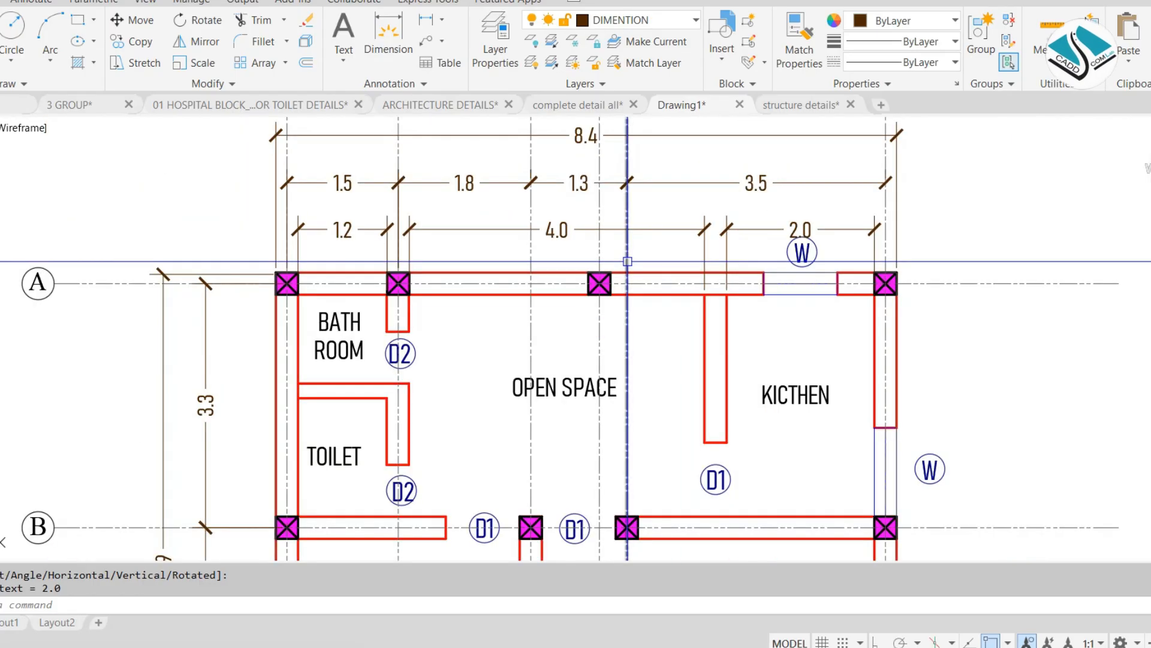
- Add a vertical linear dimension for the bathroom's clear length, between the outer wall and the grid A-B dimension
middle_drag(627, 262, 692, 215)
key(Escape)
key(space)
scroll(350, 257, up, 2)
click(351, 398)
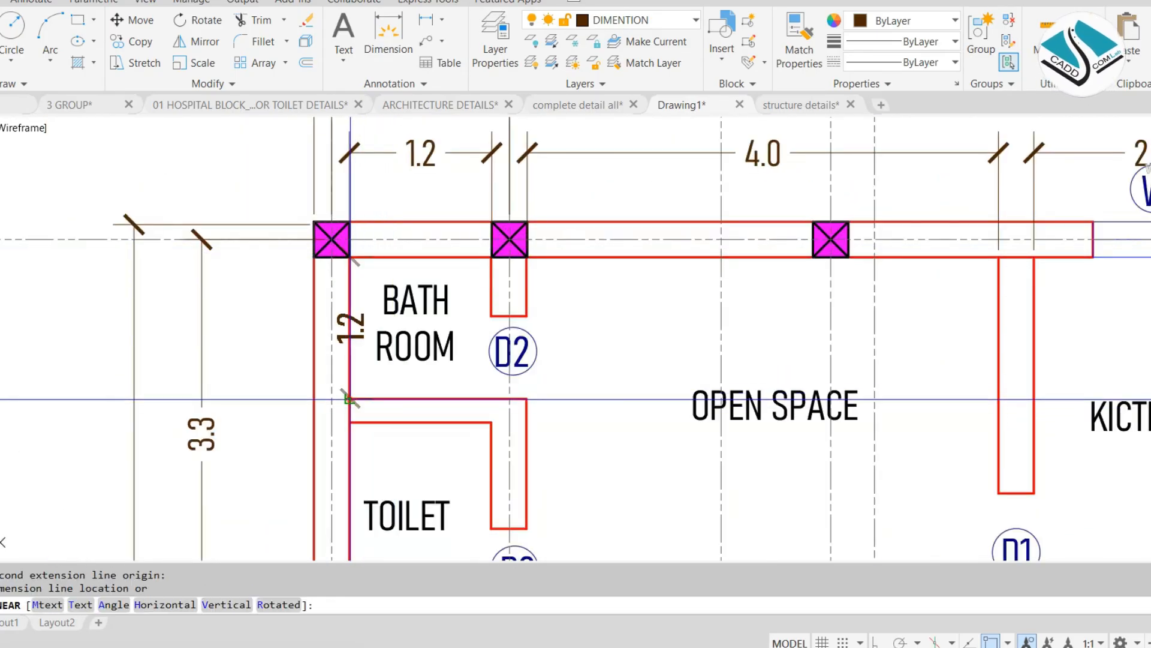
click(264, 354)
- Dimension the toilet's clear length from its upper wall to the grid B wall, in line with the vertical bathroom dimension
key(Escape)
key(space)
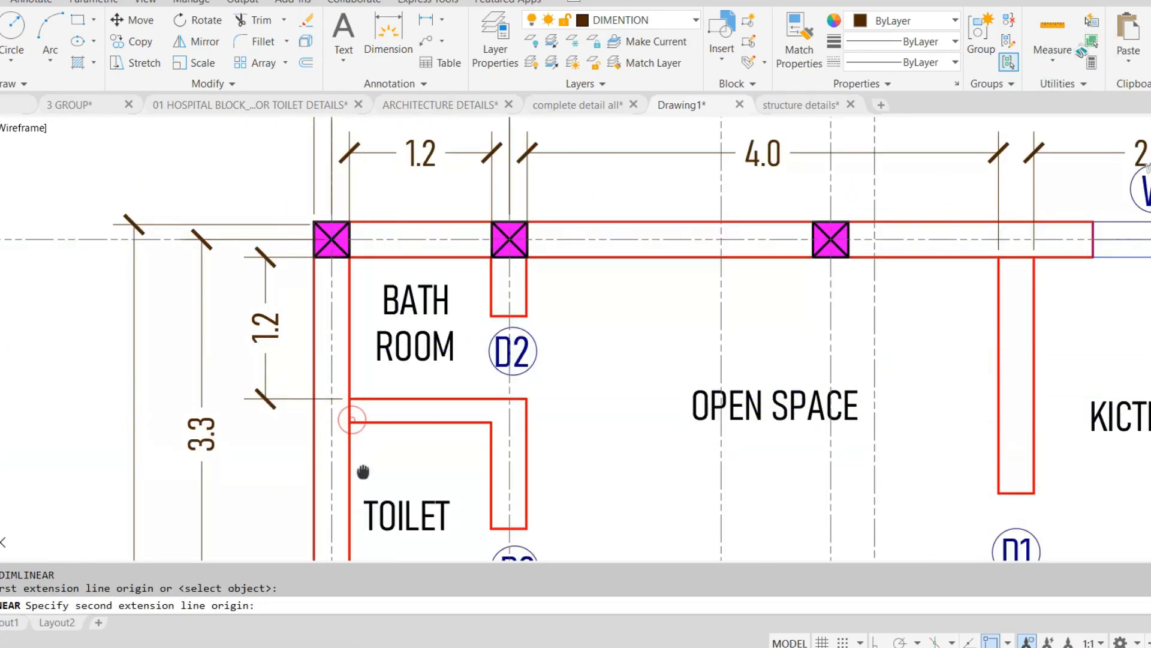
middle_drag(362, 472, 396, 295)
click(383, 433)
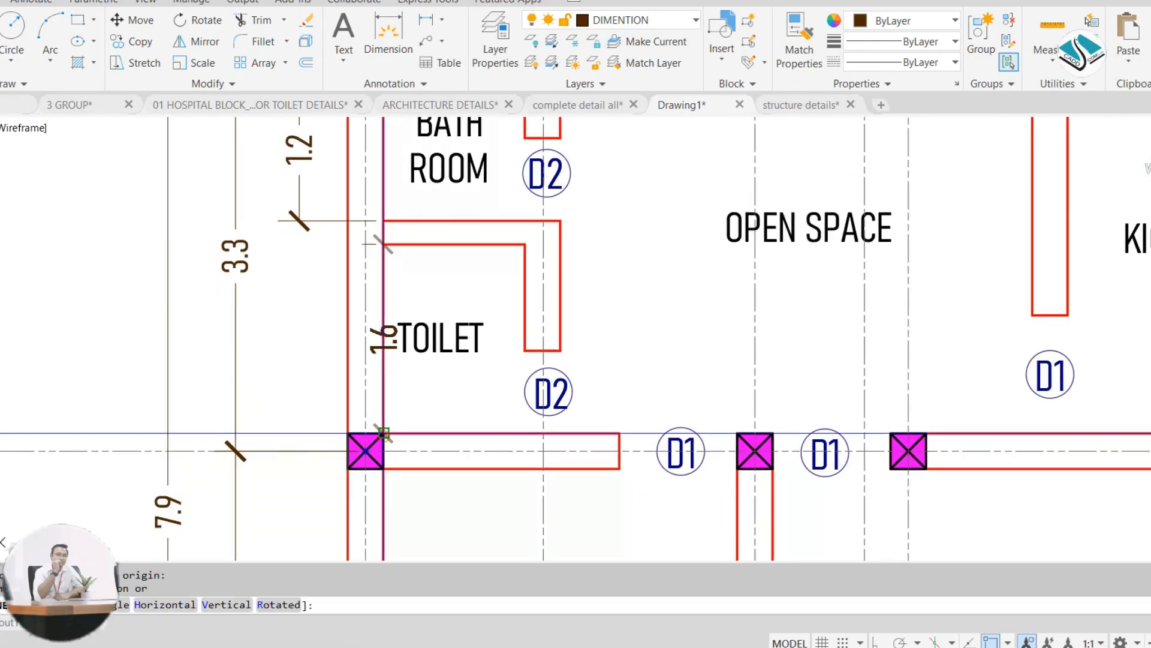
click(301, 216)
- Dimension the bedroom's clear length downwards from the lower face of the grid B wall, in line with the toilet dimension
middle_drag(424, 417, 437, 218)
middle_drag(415, 414, 414, 263)
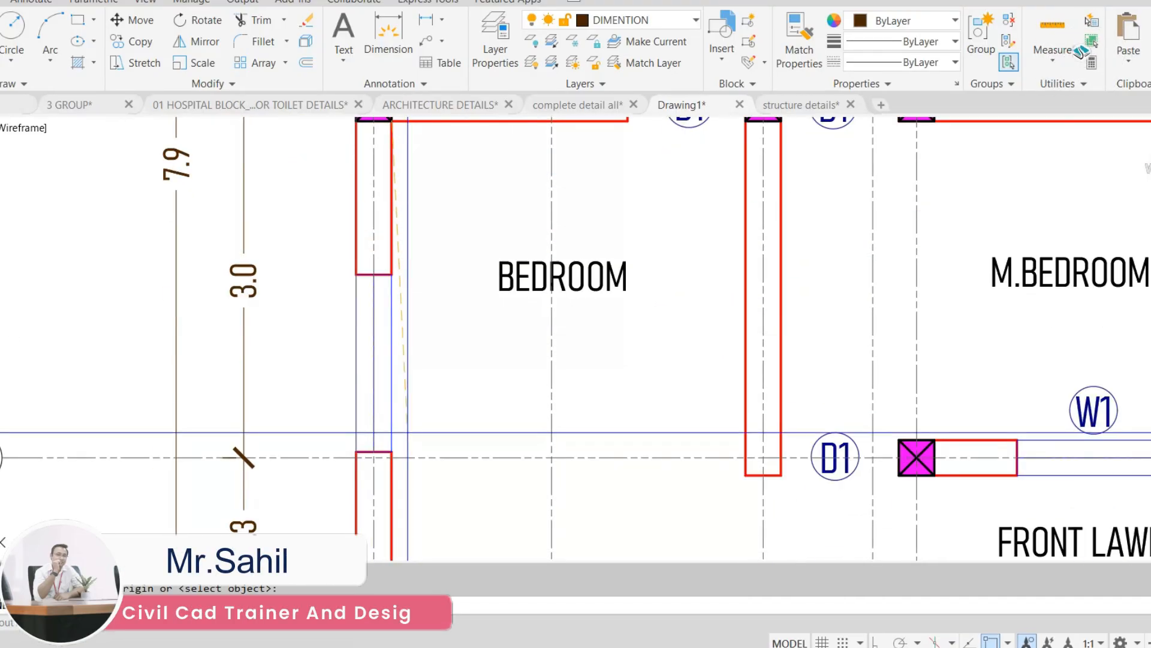
middle_drag(386, 558, 386, 457)
scroll(386, 457, down, 5)
scroll(393, 350, up, 4)
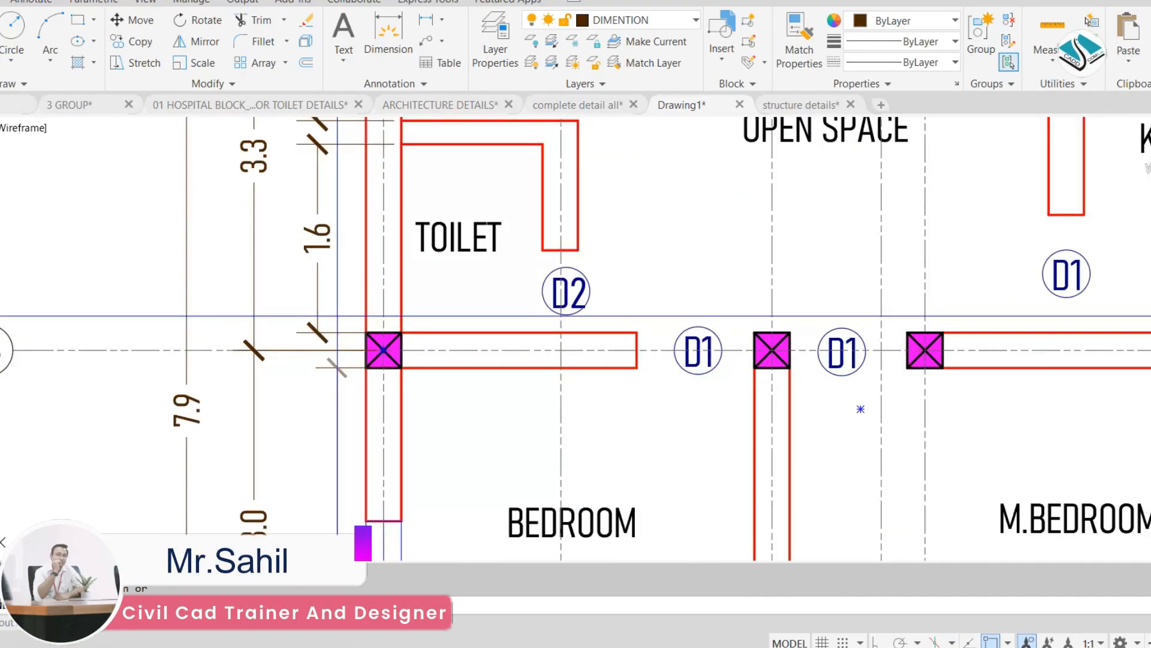
scroll(509, 356, down, 4)
middle_drag(505, 221, 506, 357)
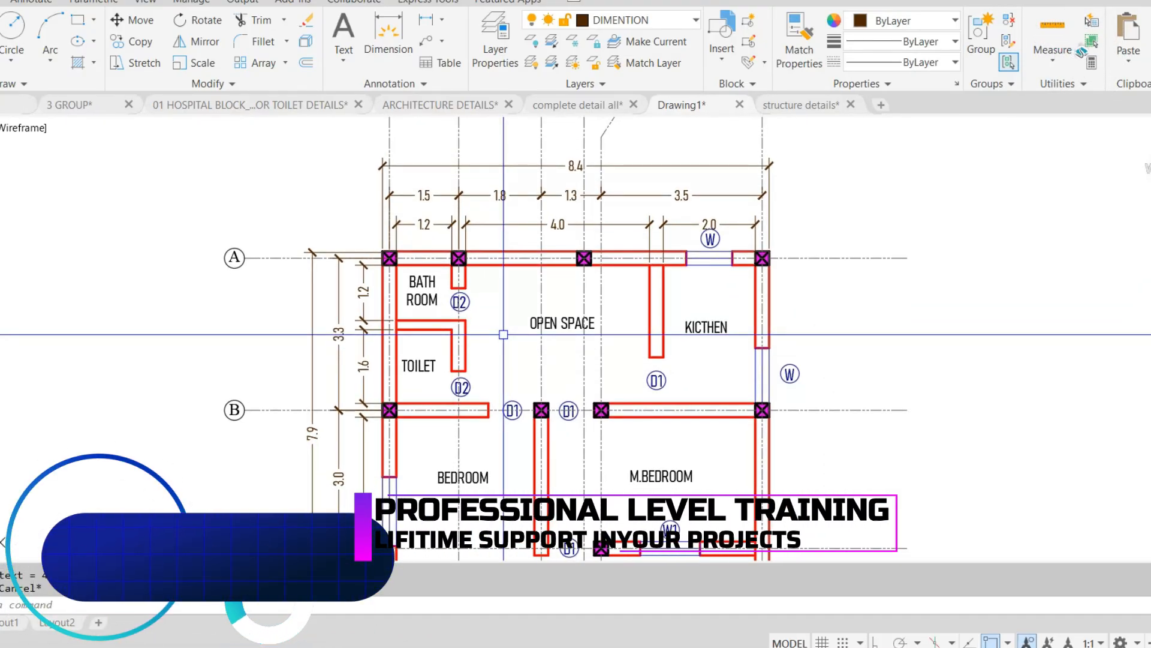
text(d)
key(Return)
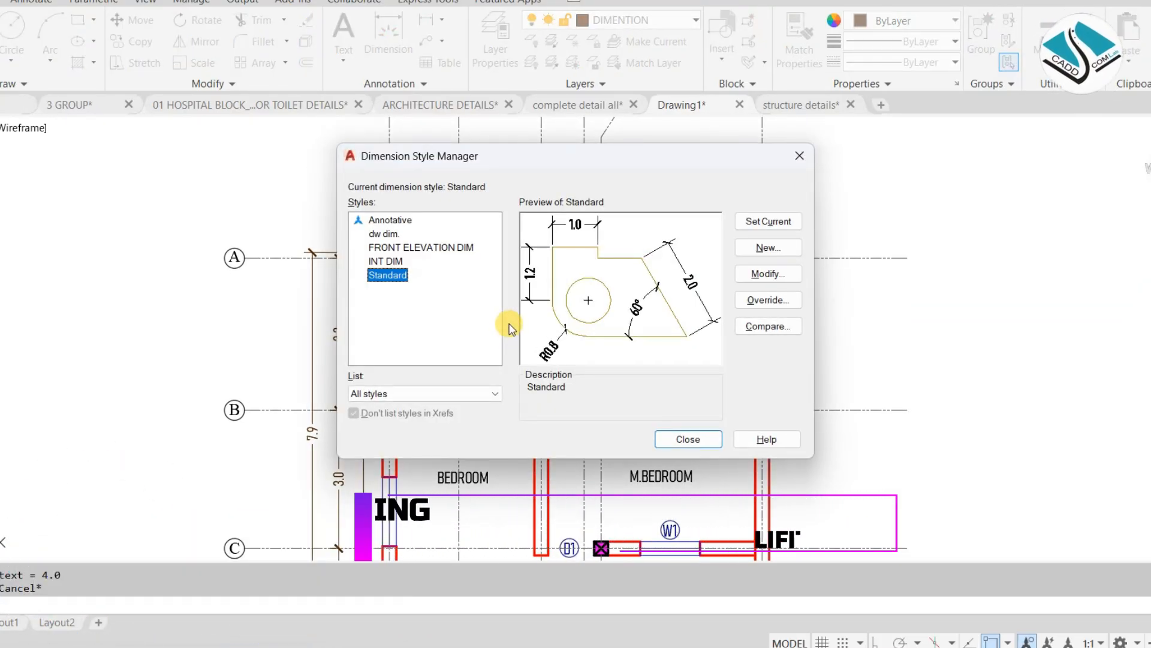
drag(541, 166, 696, 166)
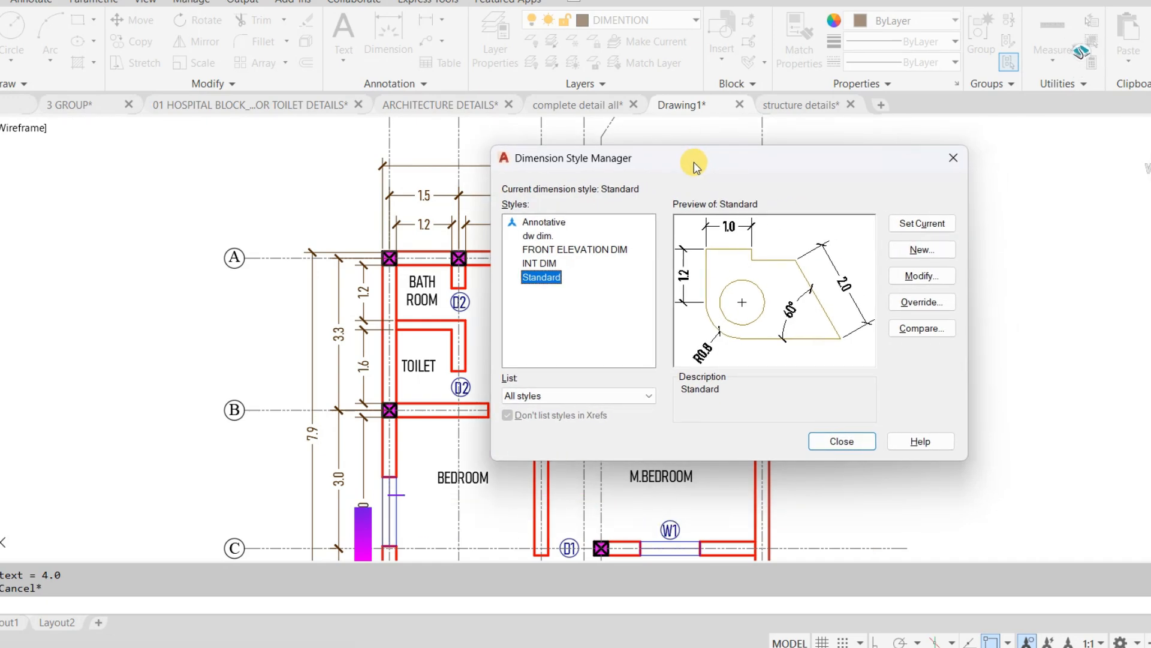
click(918, 250)
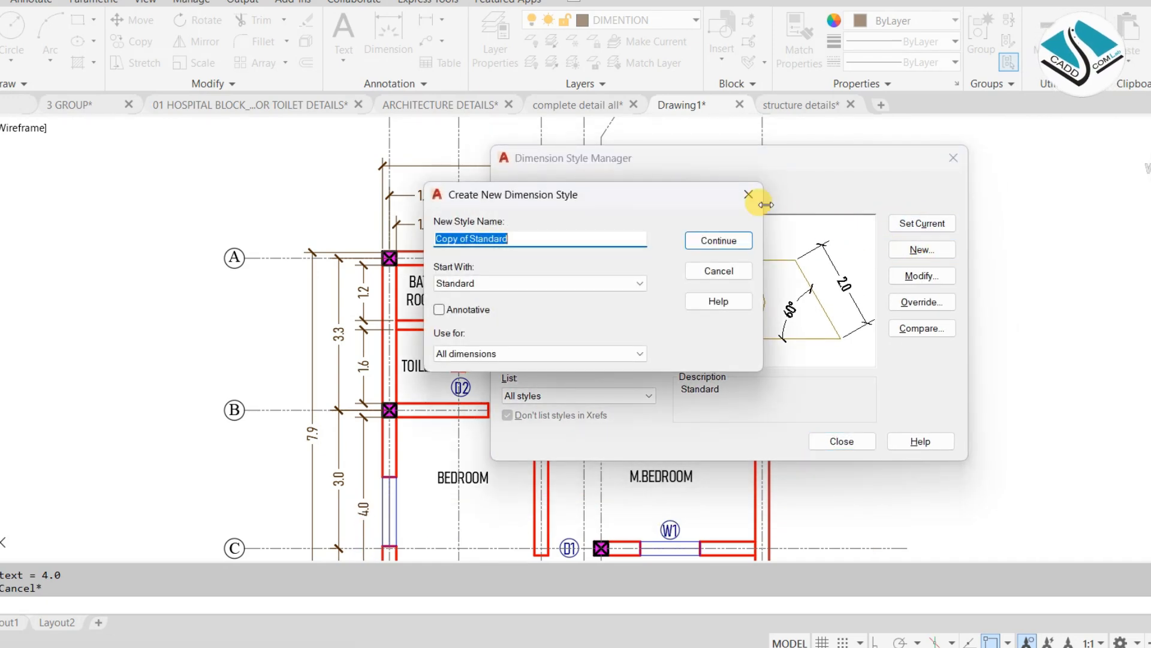
click(748, 195)
click(952, 158)
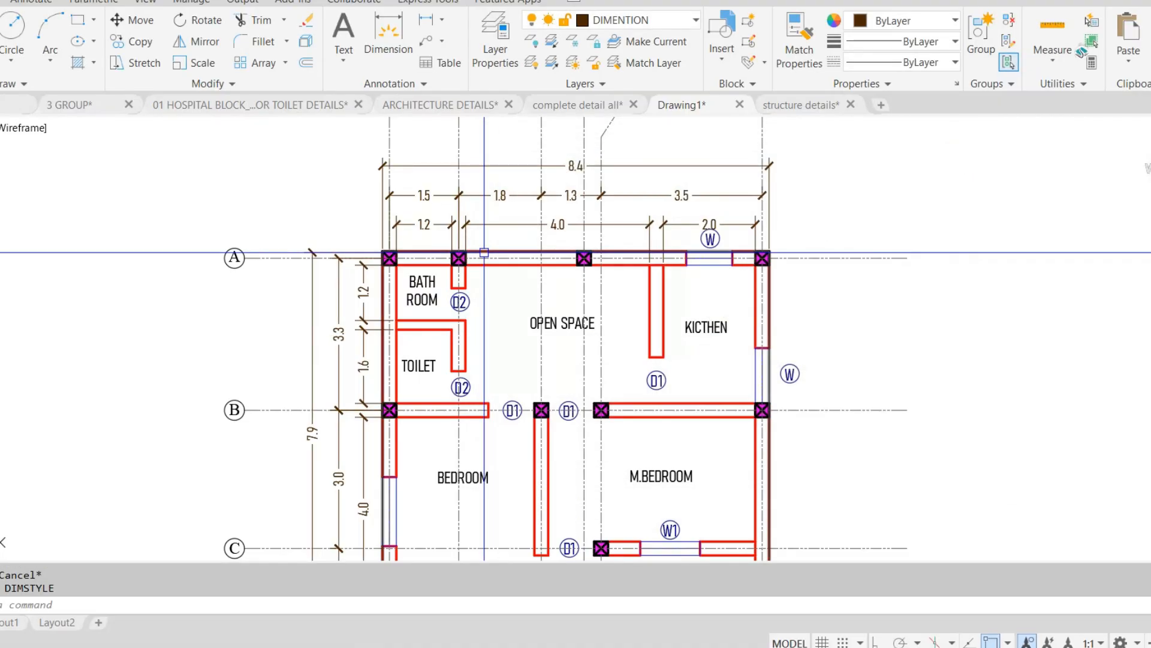
- Make the DIMENSIONS layer current for the inner room dimensions
scroll(467, 286, up, 2)
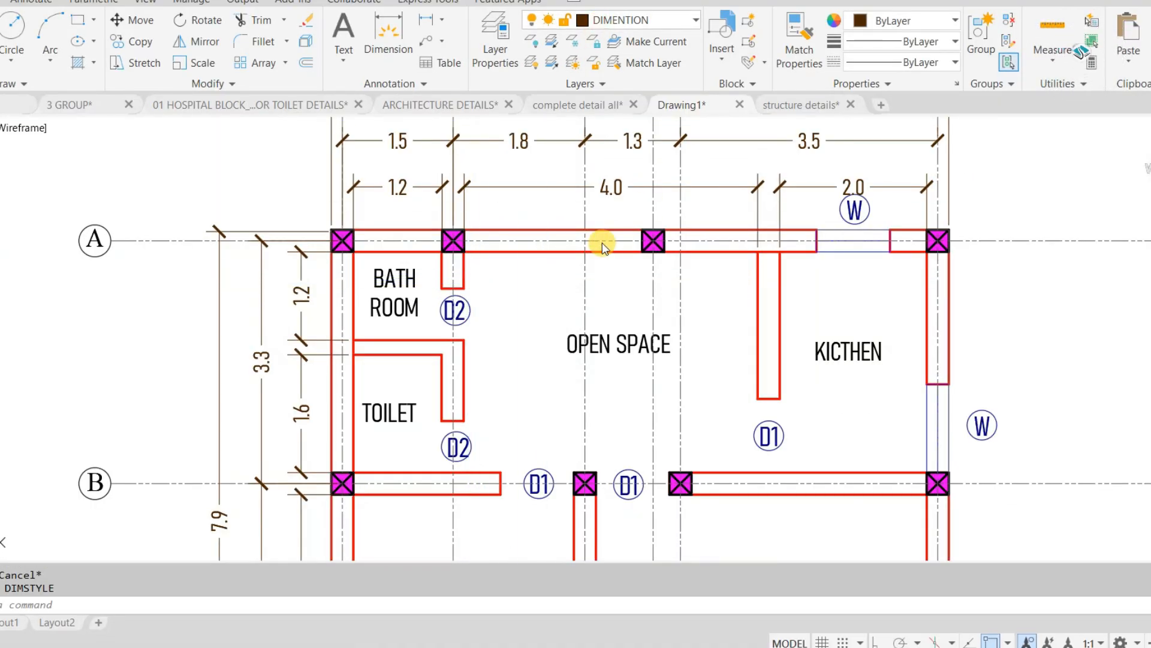
click(635, 19)
scroll(567, 271, up, 1)
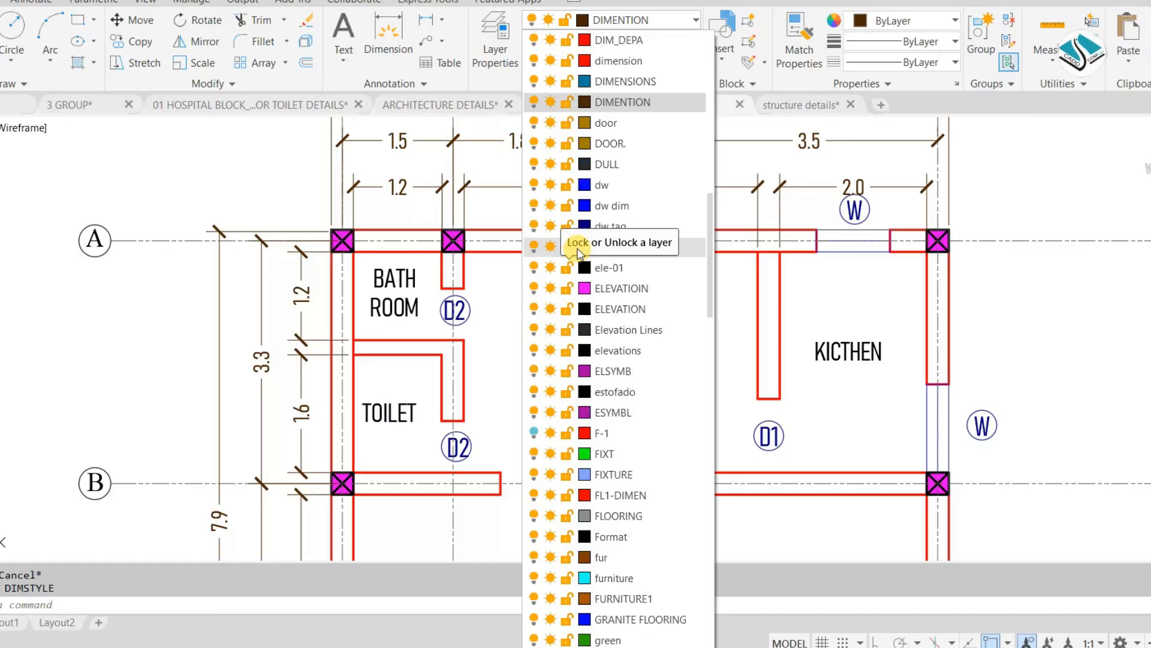
click(627, 81)
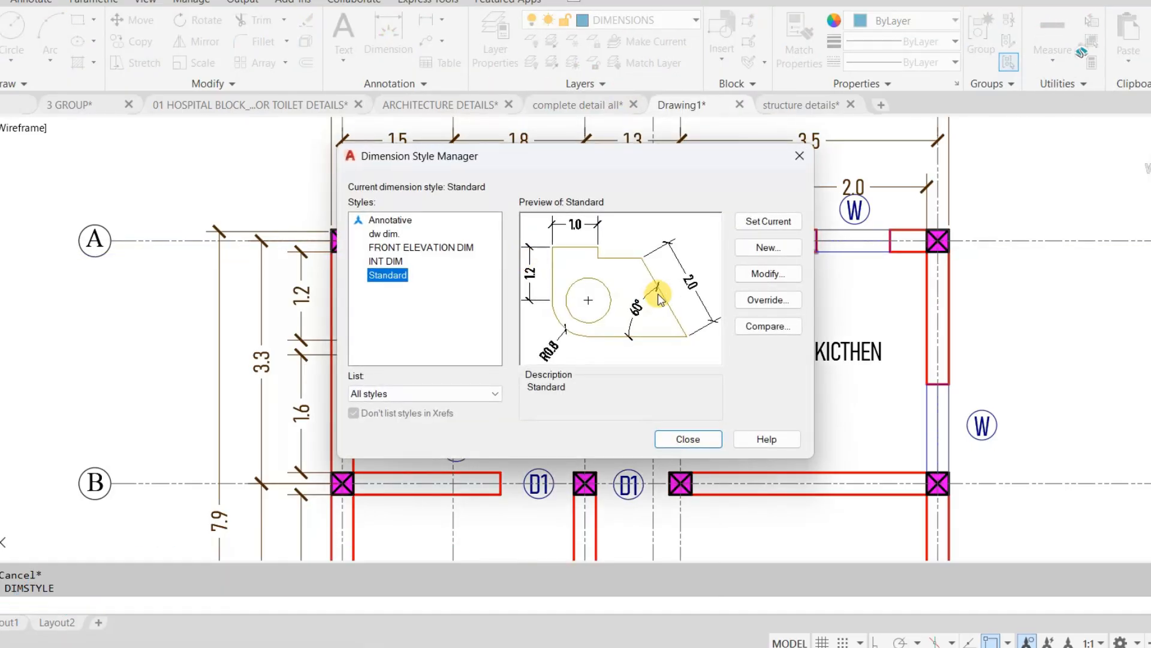
- Create a dimension style named "inner dim" based on Standard and set its text height to 0.16
click(755, 252)
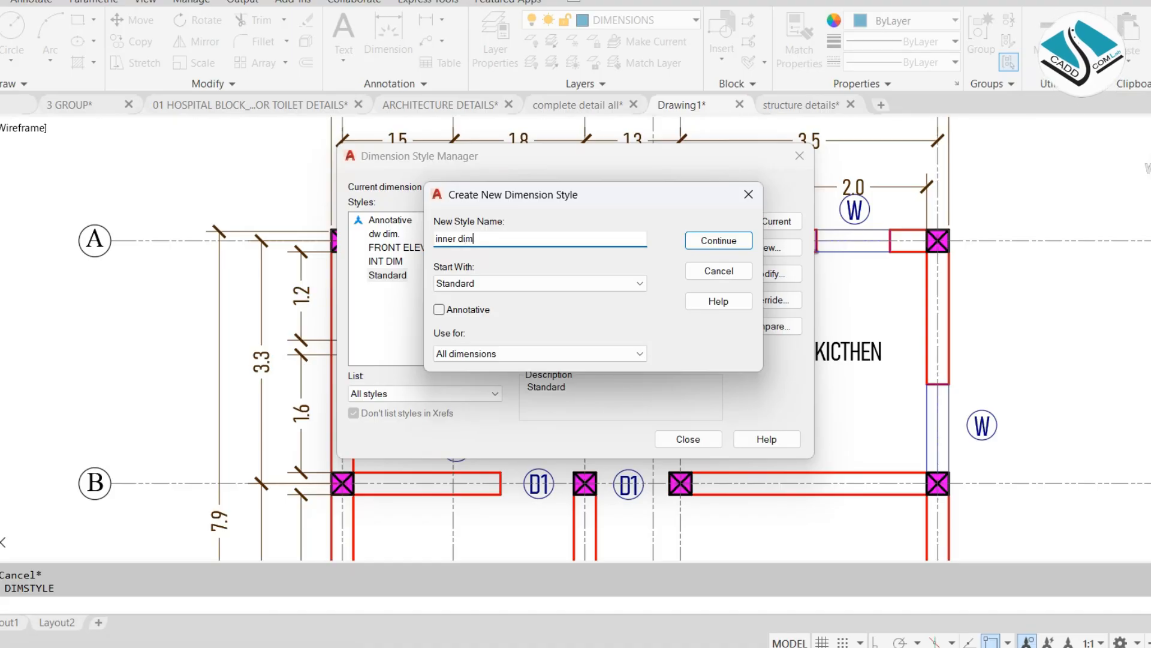
click(731, 246)
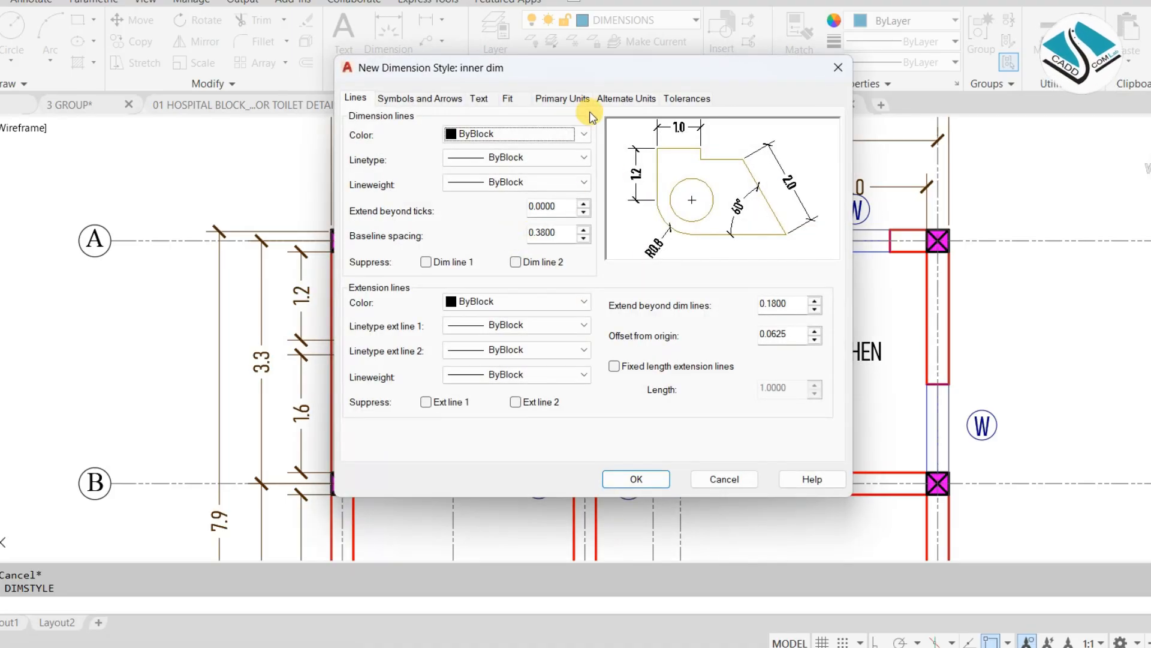
click(569, 98)
click(479, 99)
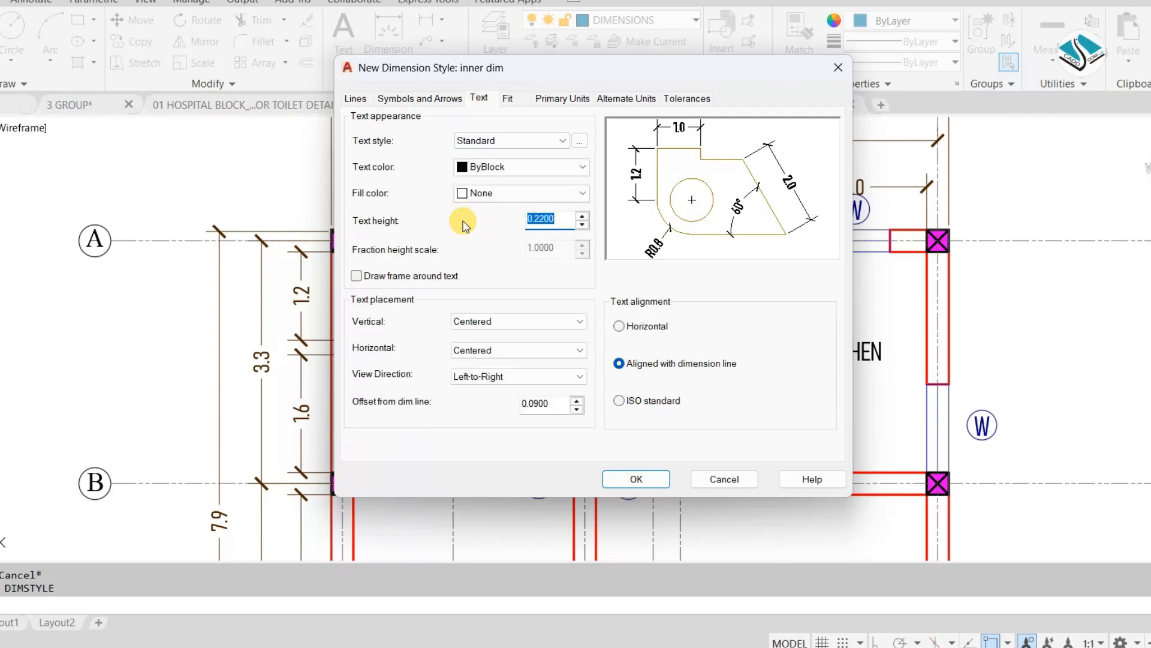
text(0.1600)
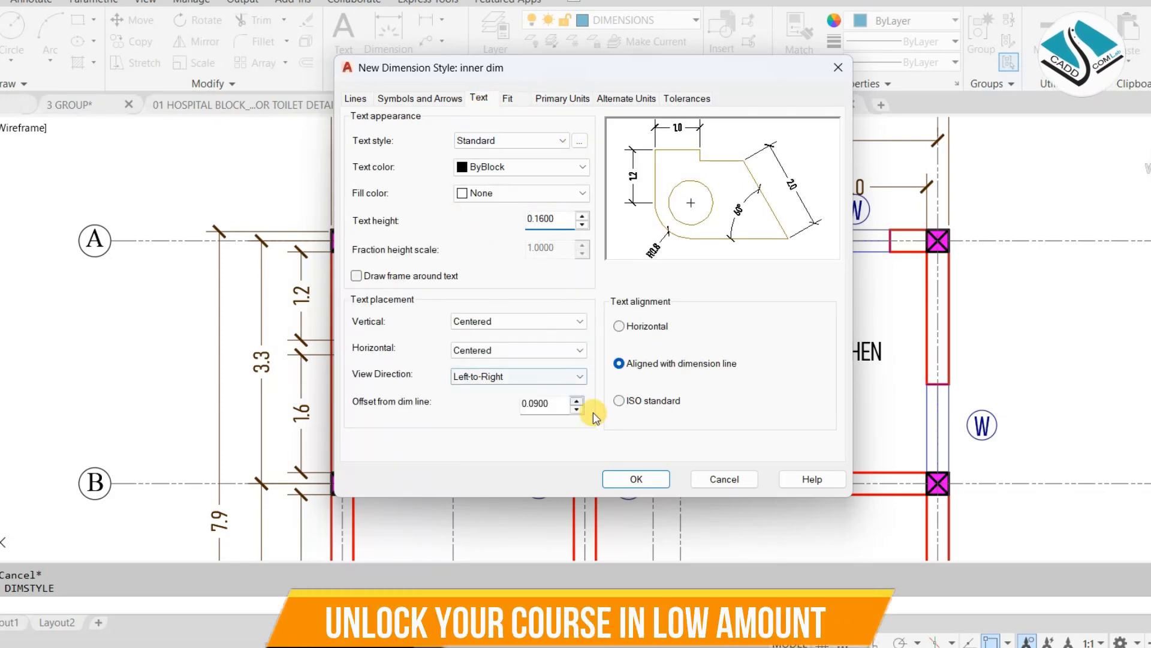
- Set the arrow size of the inner dim style to 0.12, save the style and close the style manager
click(425, 97)
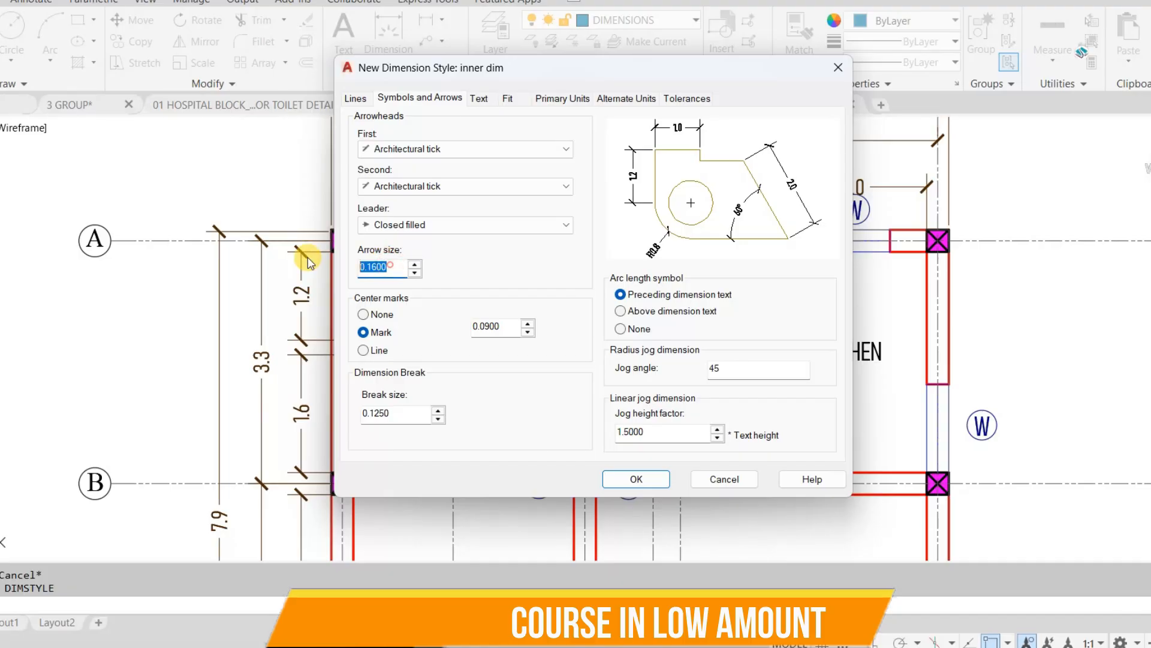
text(.12)
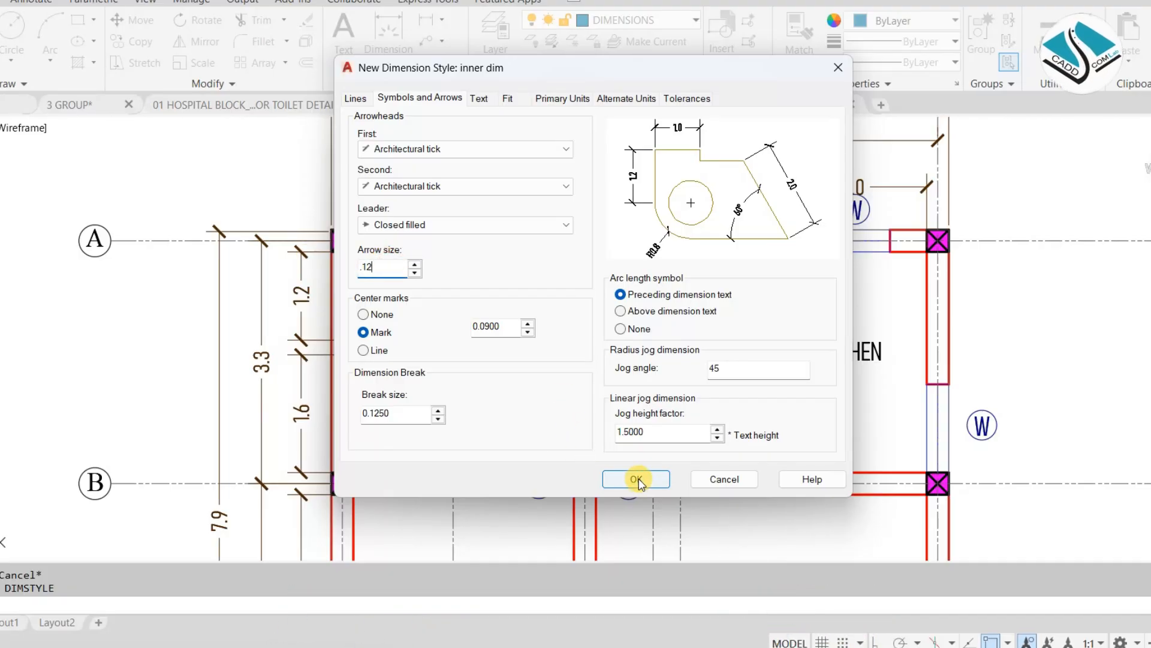
click(637, 479)
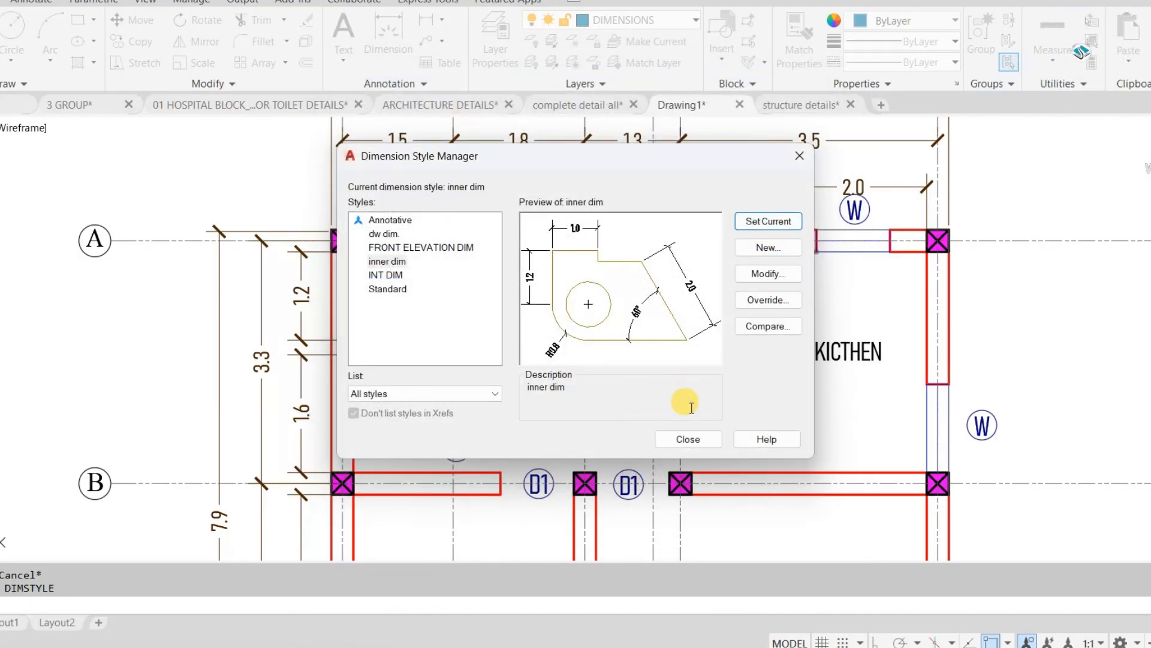
click(688, 439)
- Add a horizontal linear dimension of the bathroom's clear width inside the room, just below the grid A wall
click(264, 2)
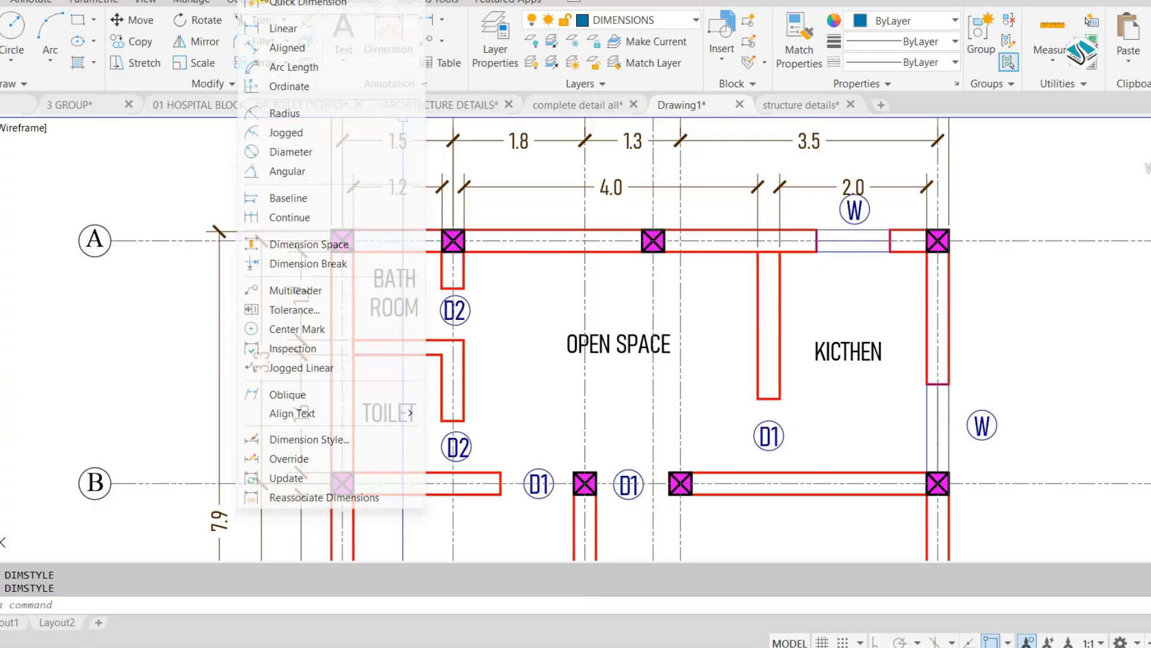
click(282, 28)
scroll(369, 229, up, 4)
click(327, 284)
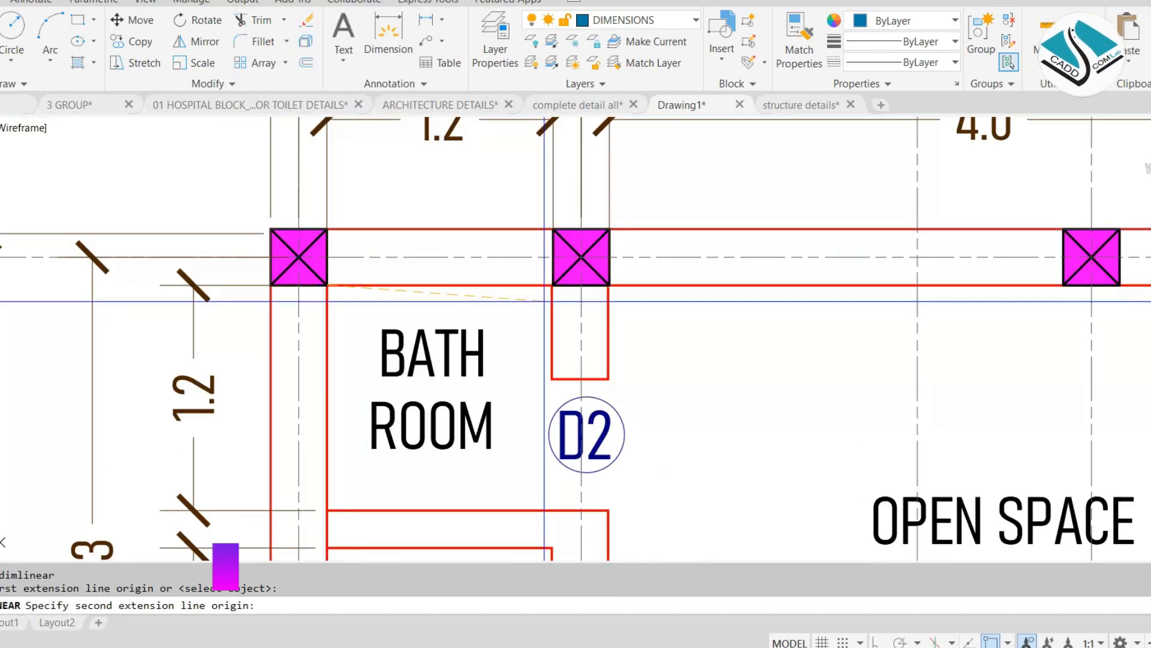
click(549, 286)
click(529, 311)
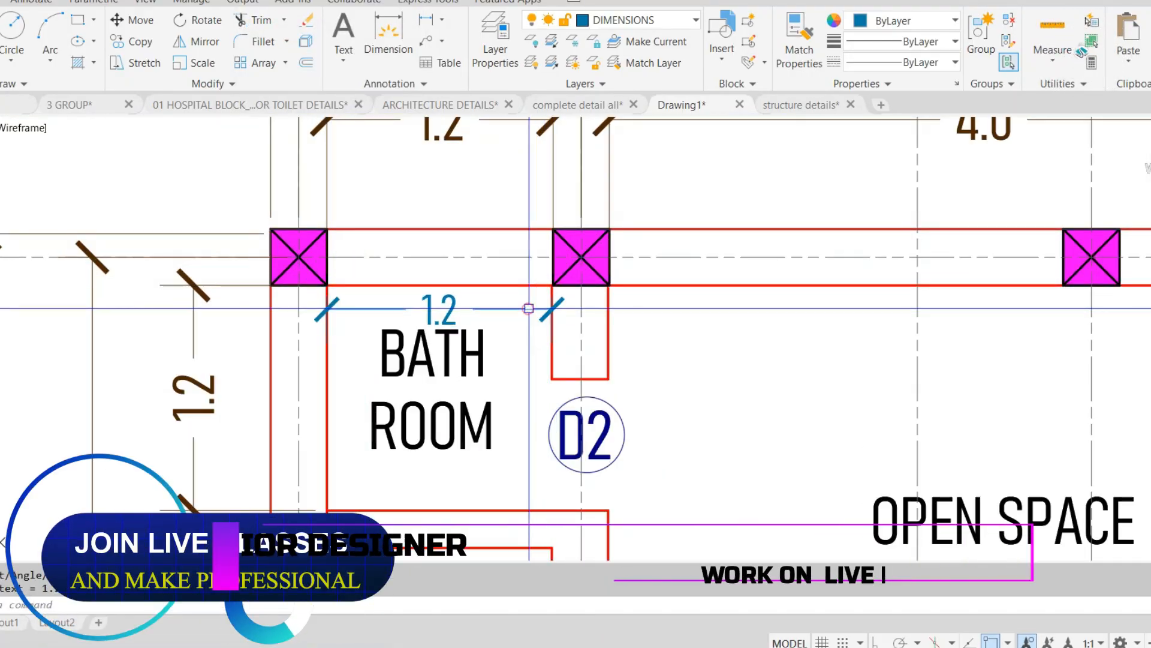
- Add a vertical linear dimension of the bathroom's clear length inside the room, beside the outer wall
key(Return)
click(327, 285)
middle_drag(338, 477, 322, 402)
click(312, 436)
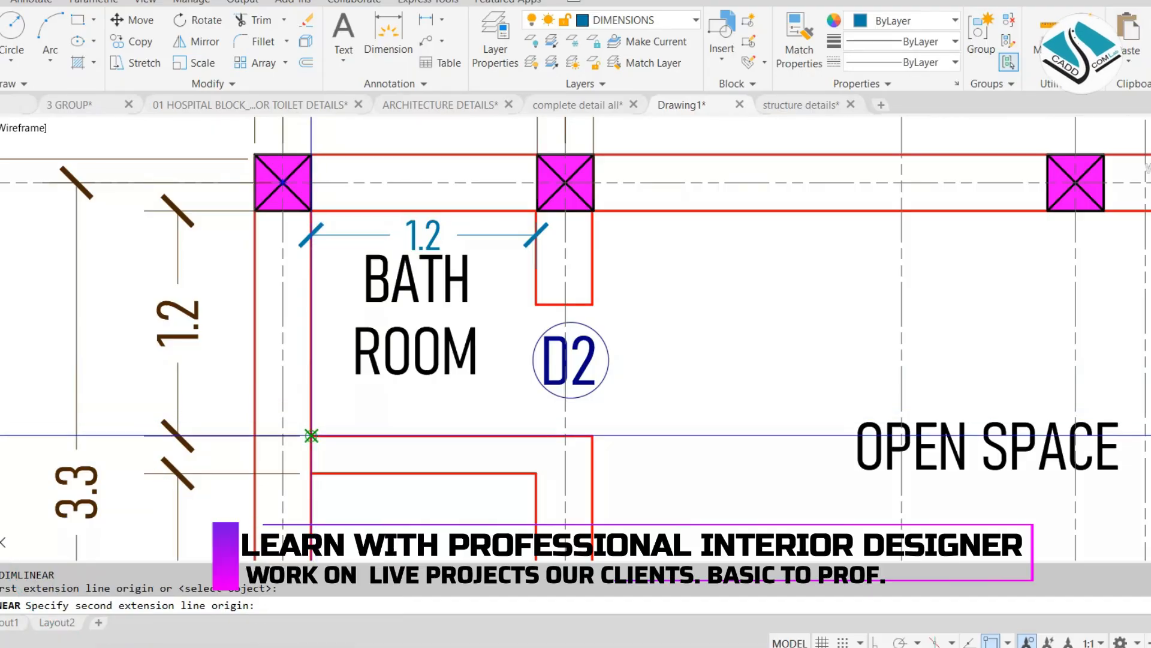
click(336, 336)
- Dimension the length of the short bathroom wall stub above door D2, on its open space side
middle_drag(566, 296, 462, 304)
key(Return)
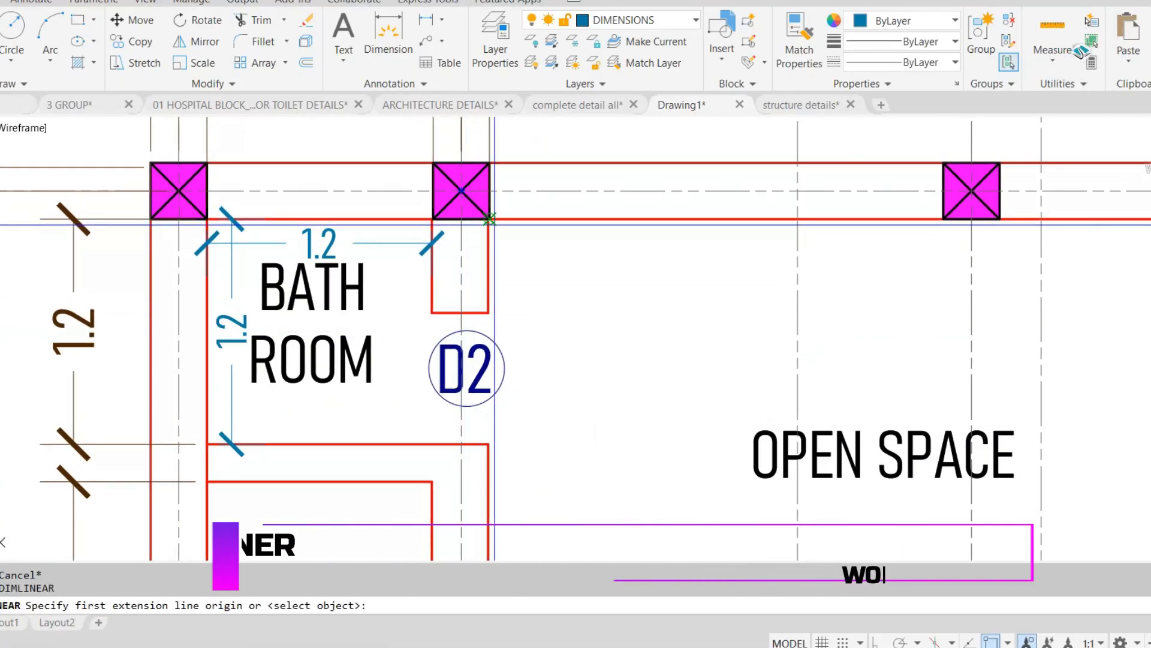
click(489, 219)
click(488, 312)
click(508, 281)
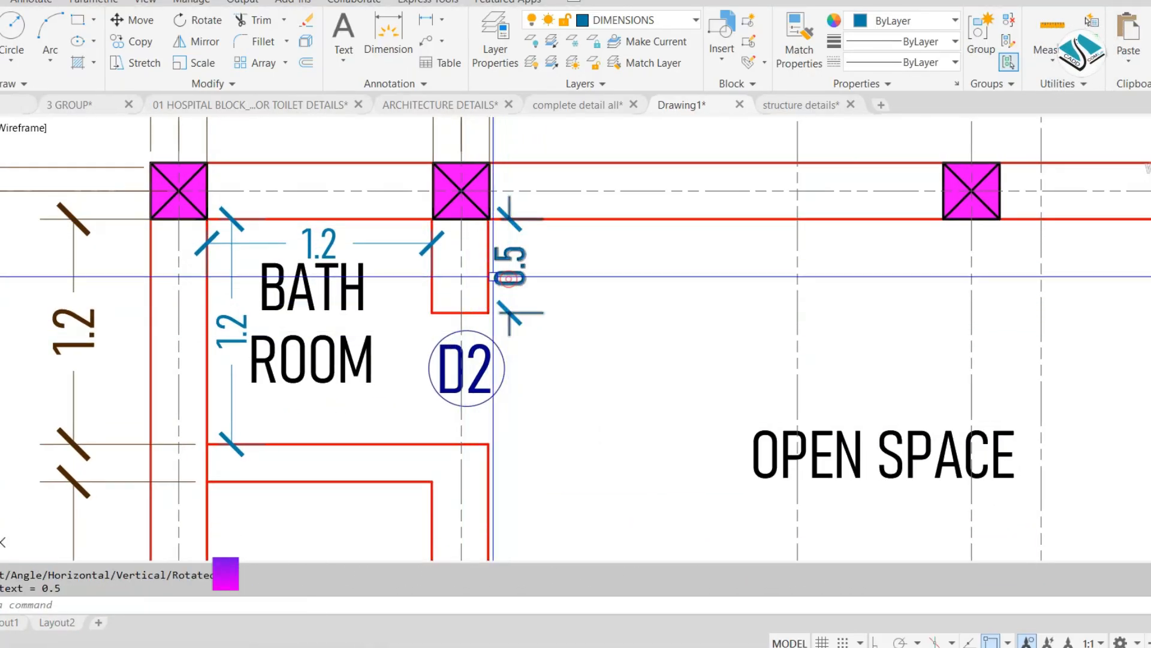
- Add a vertical linear dimension of the toilet's clear length inside the room, beside the TOILET label
scroll(508, 280, down, 2)
middle_drag(296, 376, 443, 226)
key(Escape)
key(Return)
click(443, 236)
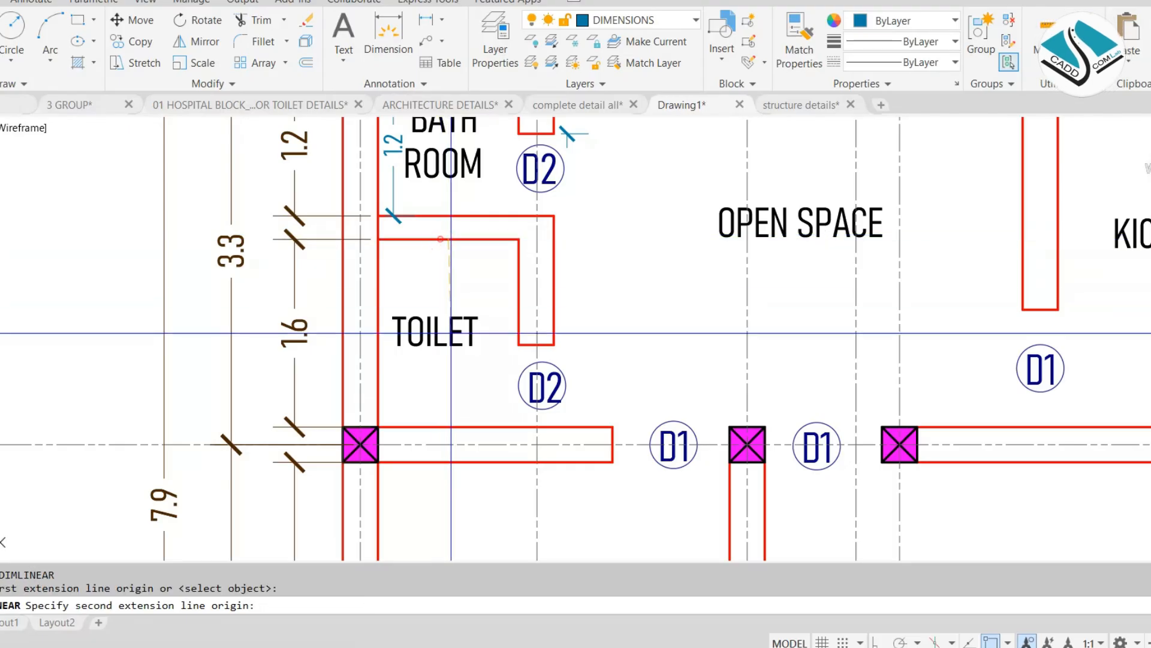
click(448, 423)
scroll(490, 336, up, 2)
click(490, 336)
key(Escape)
- Add a horizontal linear dimension of the toilet's clear width inside the room, above the TOILET label
key(Return)
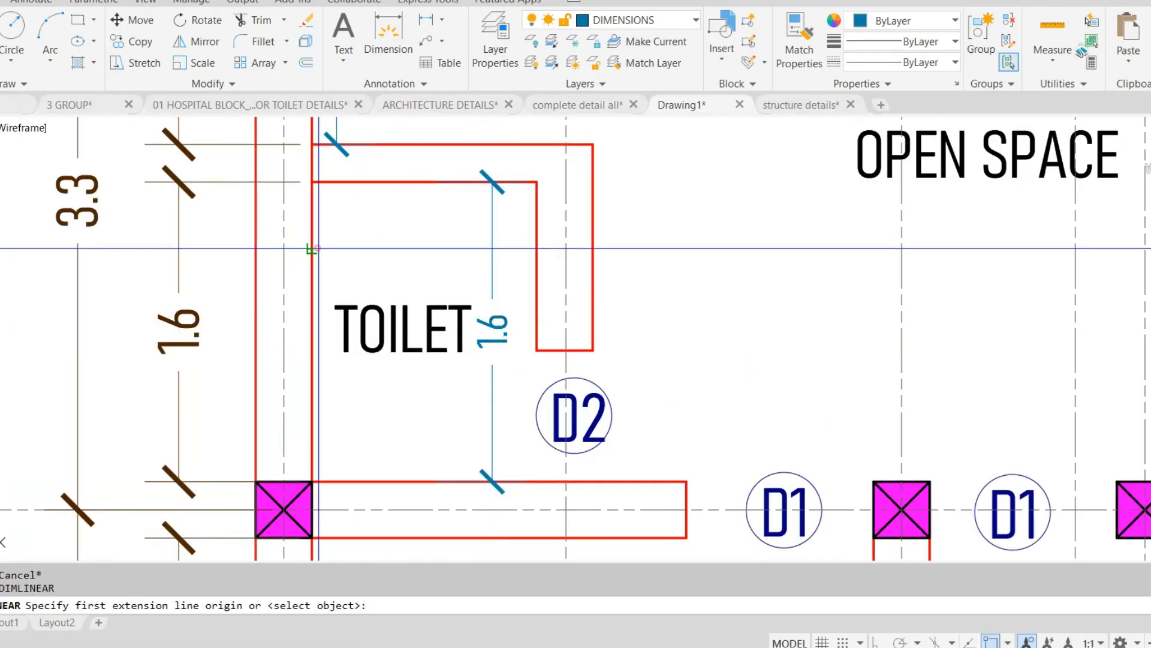
click(311, 248)
click(536, 254)
click(420, 239)
middle_drag(592, 337, 562, 338)
key(Escape)
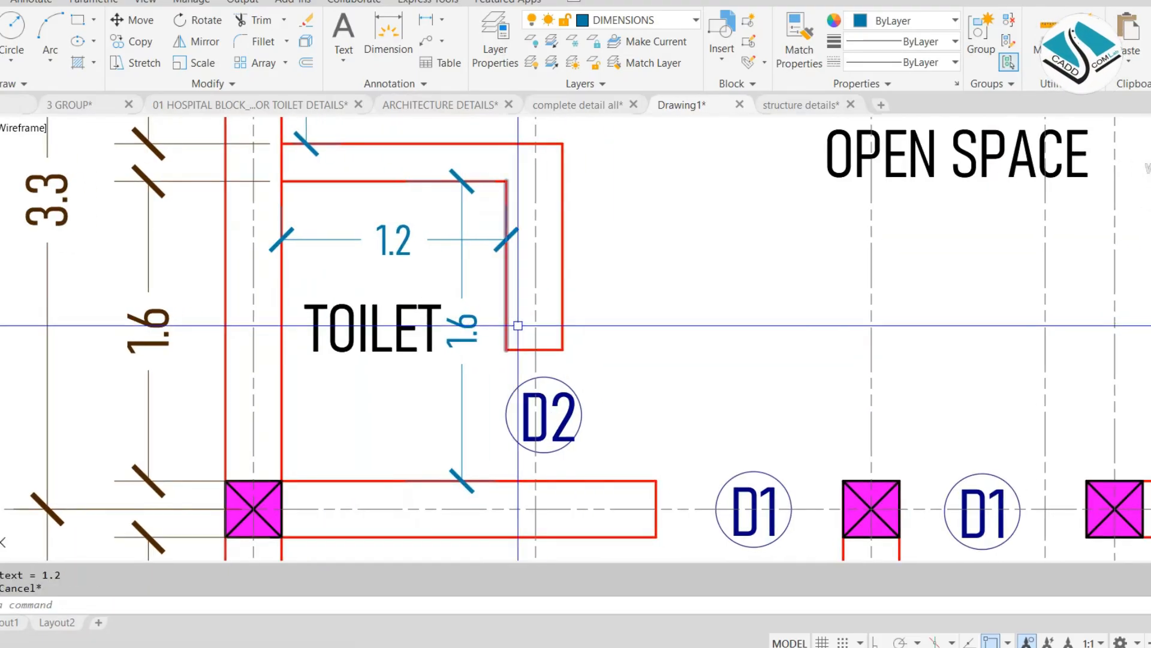
- Dimension the outer length of the toilet's short side wall above door D2, on its open space side
key(Return)
click(567, 343)
middle_drag(572, 220, 564, 234)
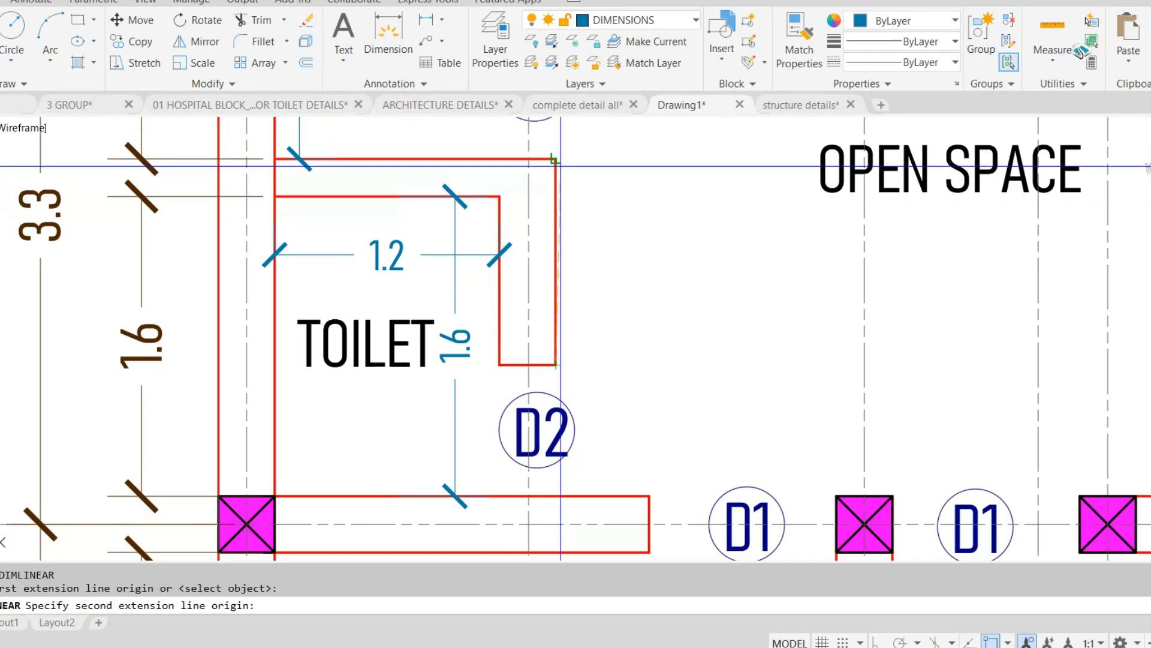
click(555, 364)
click(586, 258)
- Add a vertical linear dimension of the kitchen's clear length between the grid A and grid B walls
scroll(243, 284, down, 3)
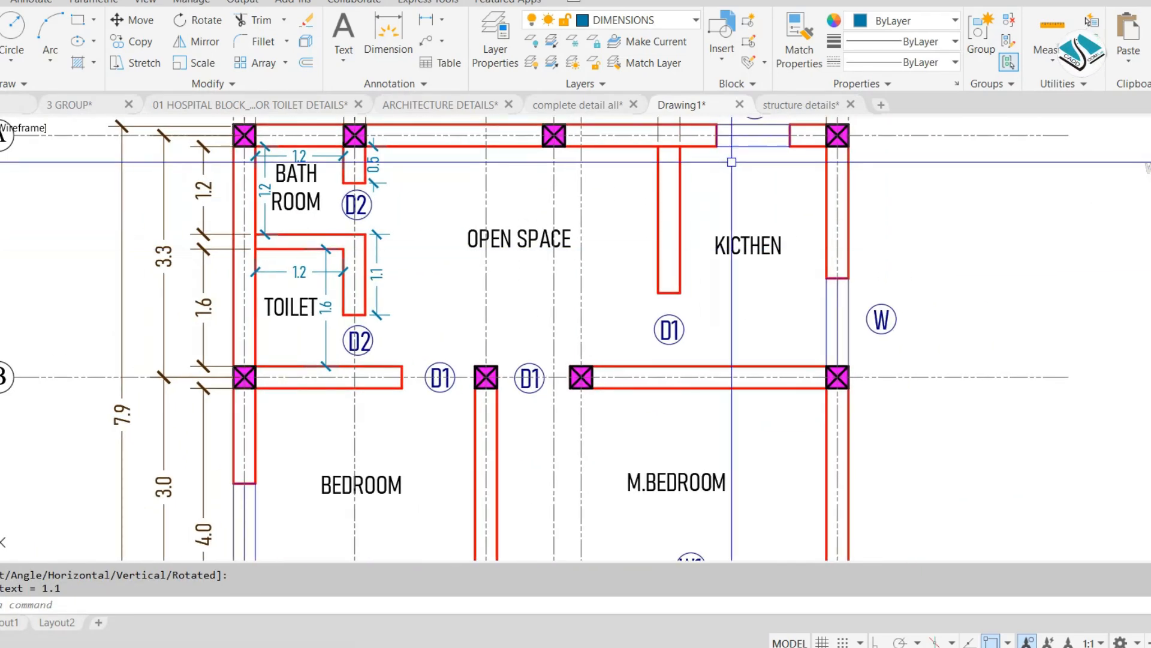
middle_drag(731, 162, 659, 170)
key(Escape)
key(Return)
click(726, 154)
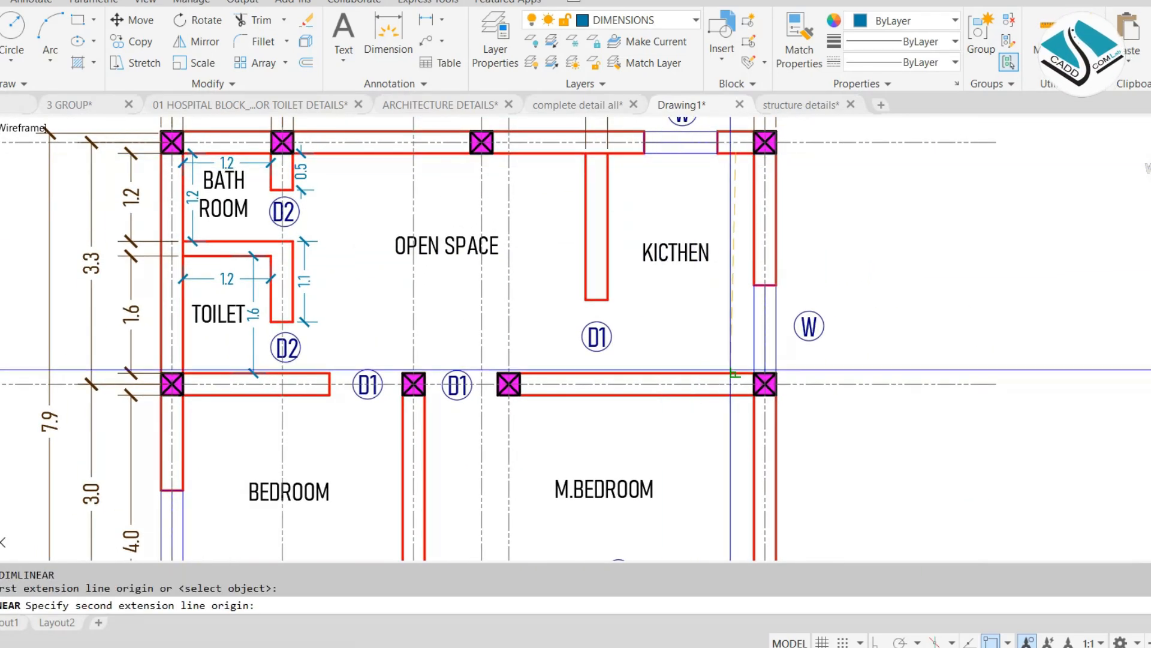
click(732, 371)
- Add a horizontal linear dimension of the kitchen's clear width between the partition and the outer wall, above the room label
scroll(647, 262, up, 5)
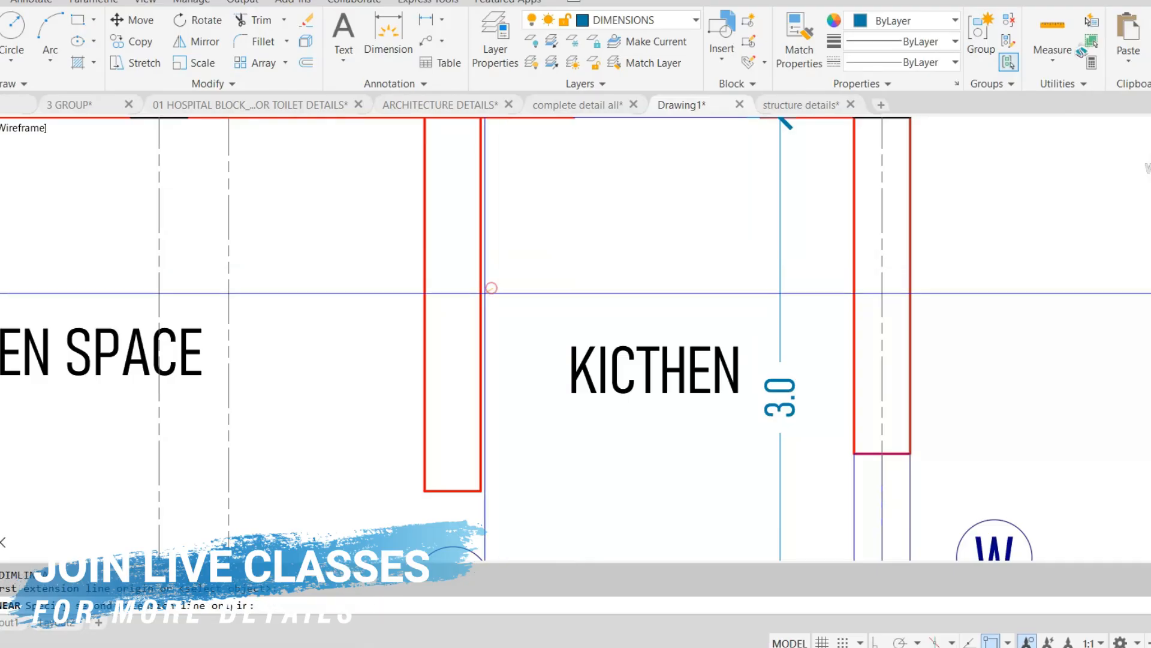
click(854, 285)
click(821, 273)
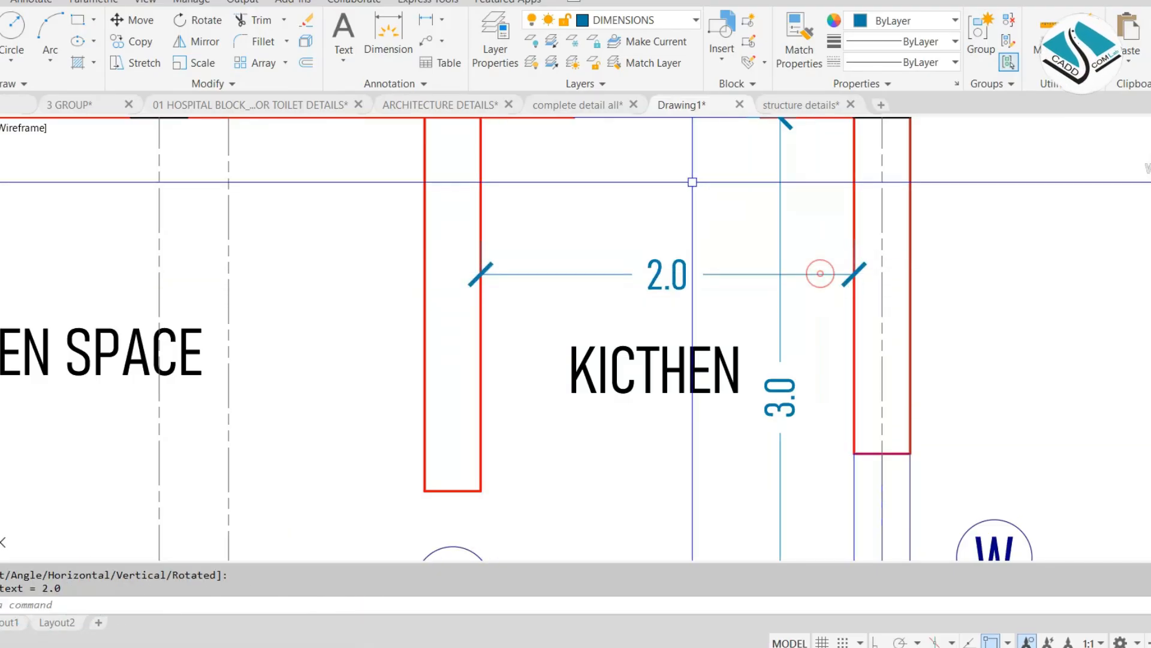
- Dimension the grid A wall piece between the kitchen partition and window W, just inside the kitchen
middle_drag(692, 182, 671, 295)
key(Escape)
key(Return)
click(457, 230)
click(551, 231)
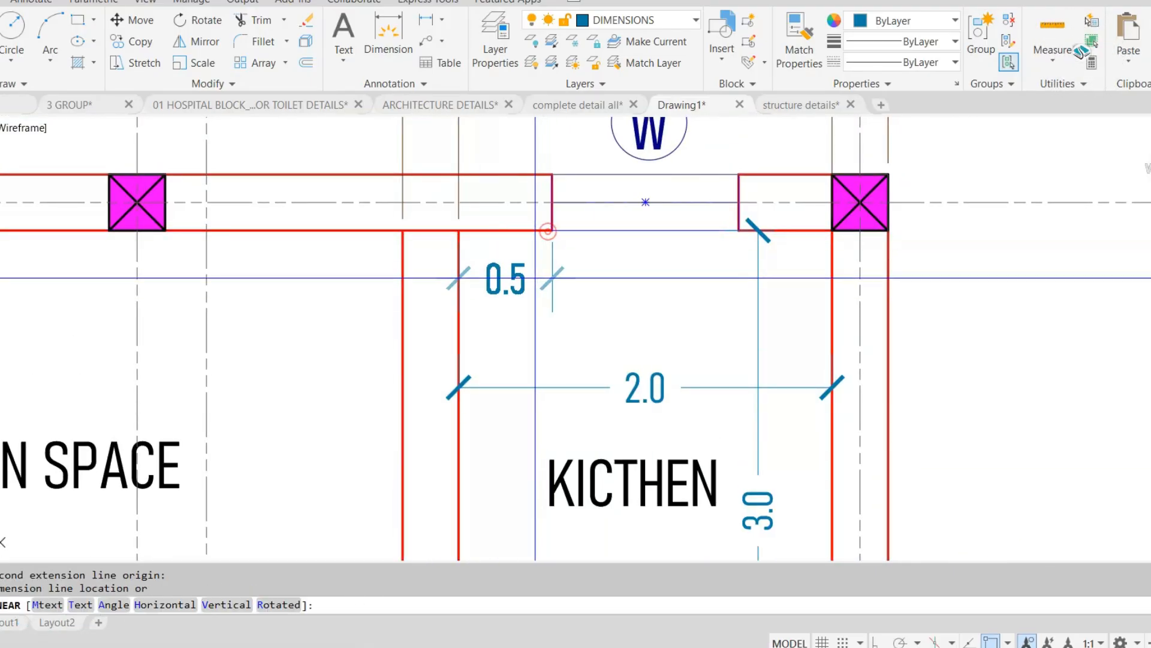
click(545, 264)
- Add a vertical linear dimension of the master bedroom's clear length, from the grid B wall to the W1 window wall
scroll(600, 249, down, 2)
middle_drag(502, 540, 561, 198)
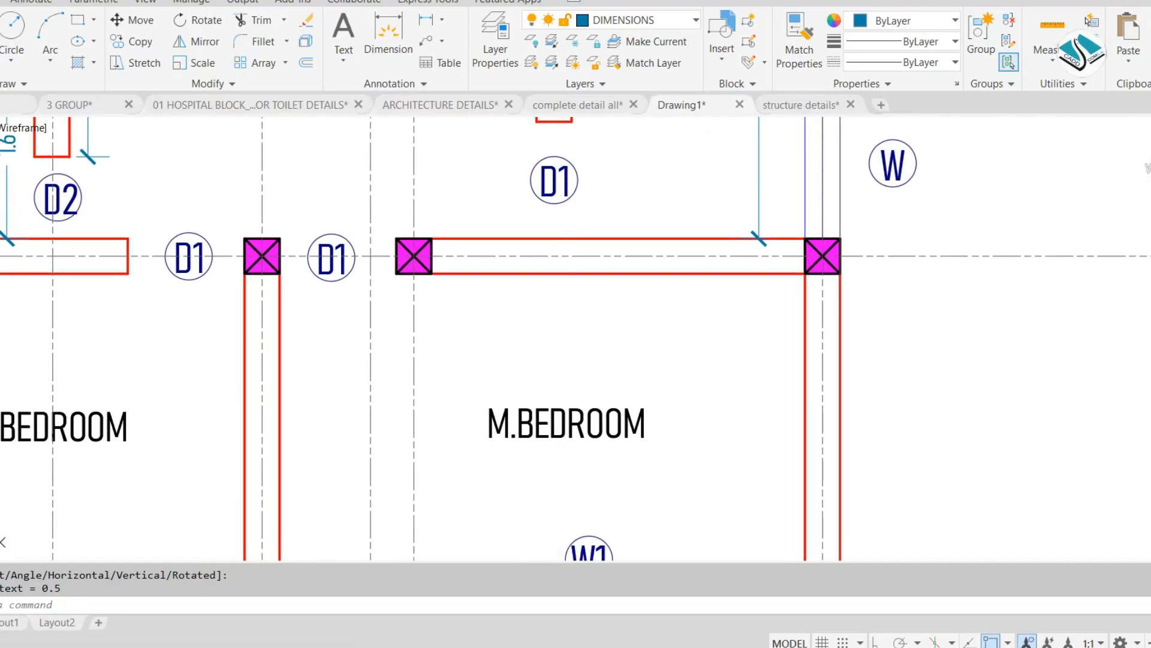
click(579, 273)
middle_drag(582, 490, 586, 290)
click(571, 388)
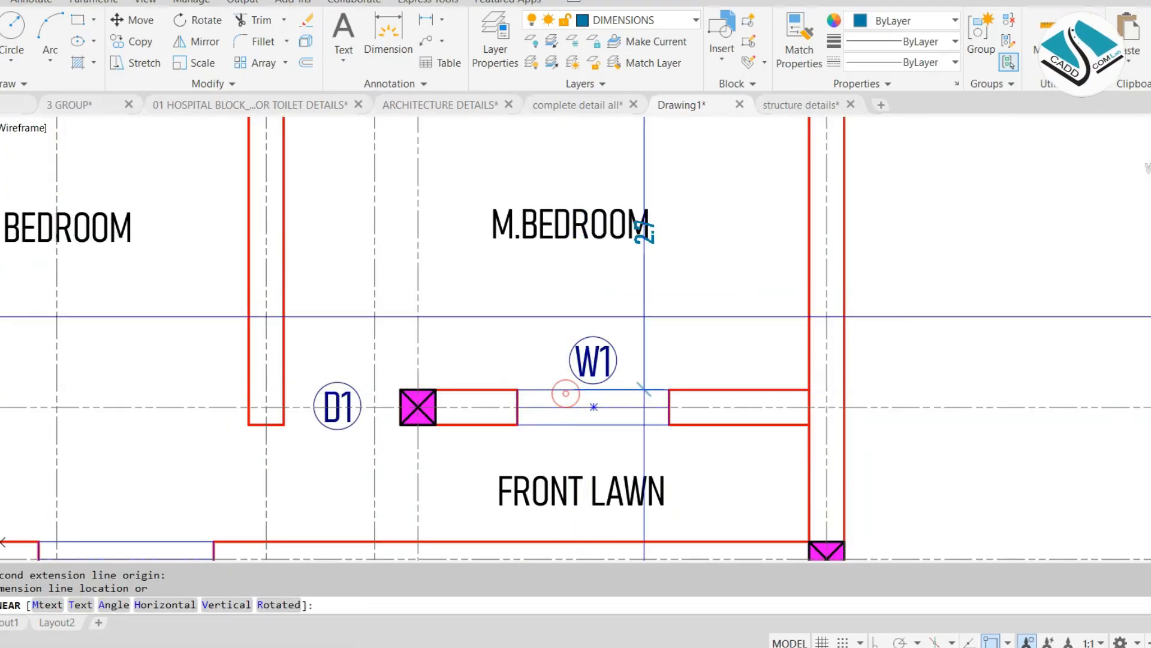
click(676, 303)
key(Escape)
- Add a horizontal linear dimension of the master bedroom's clear width, above the M.BEDROOM label
middle_drag(760, 164, 766, 270)
key(Return)
click(815, 287)
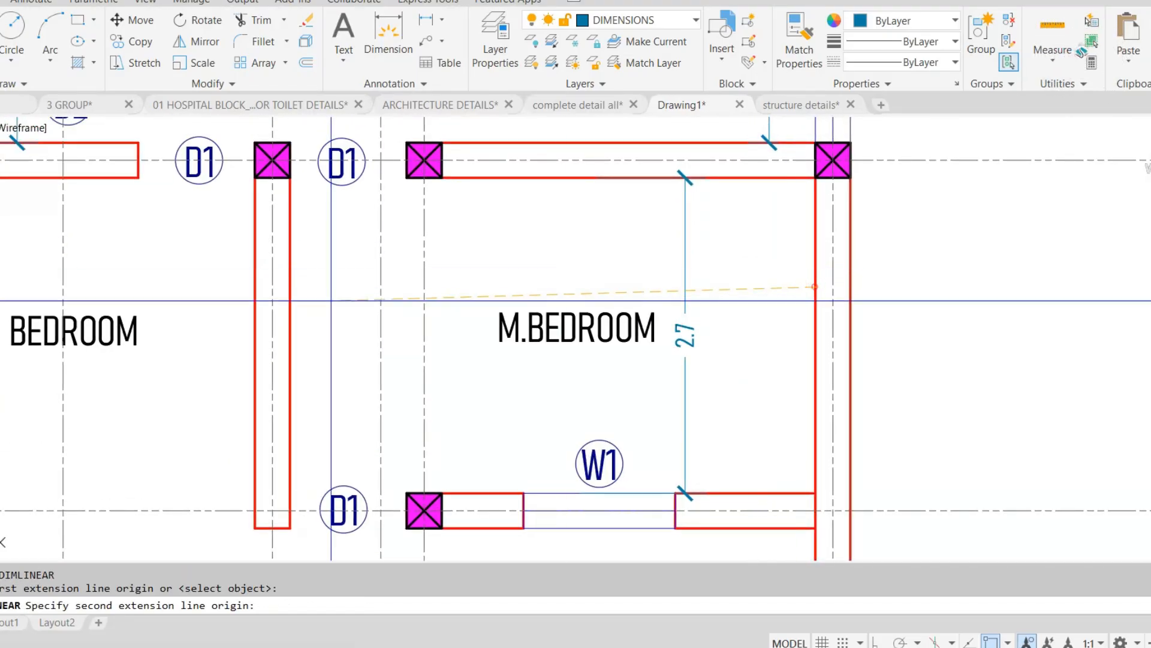
click(293, 303)
click(327, 290)
key(Escape)
- Dimension the master bedroom's grid B wall from the door-side column edge to the outer wall, just below that wall
middle_drag(326, 290, 310, 315)
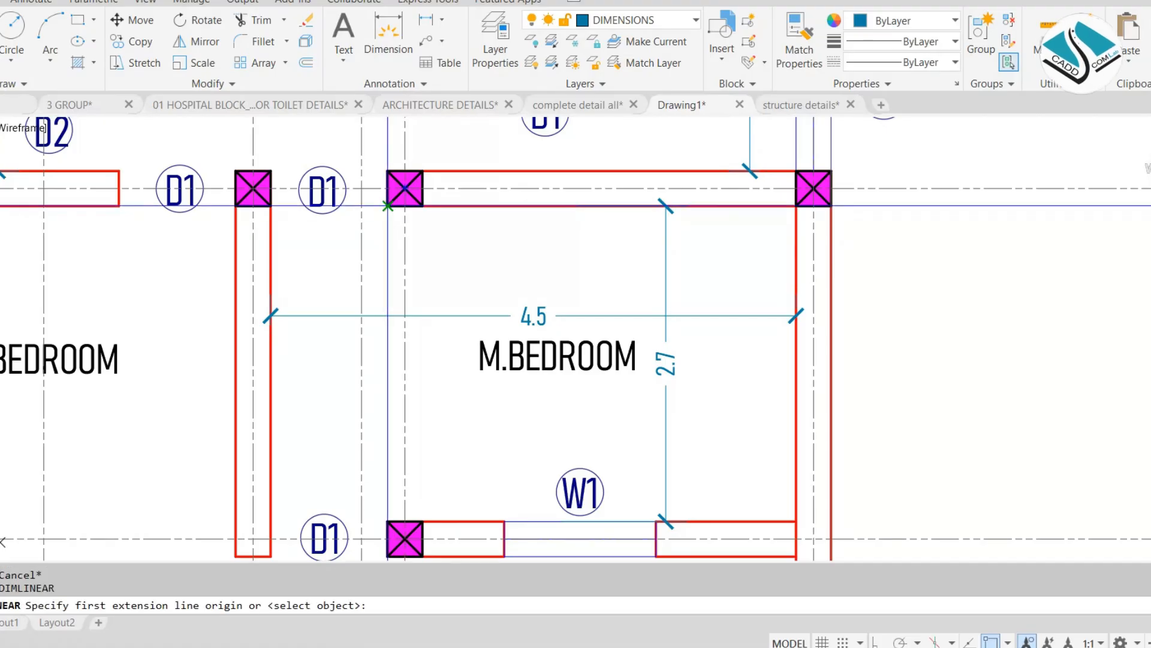
click(388, 205)
click(796, 206)
middle_drag(657, 523, 646, 370)
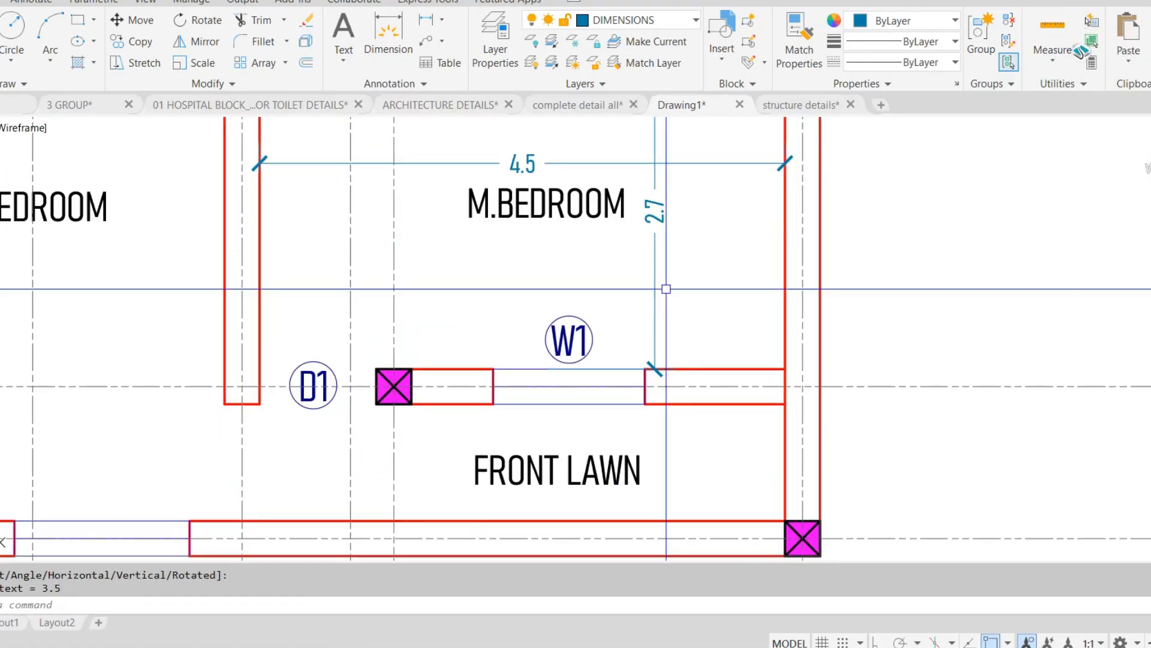
key(Escape)
- Dimension the wall piece between window W1 and the grid 06 outer wall, on its master bedroom side
click(645, 371)
click(784, 368)
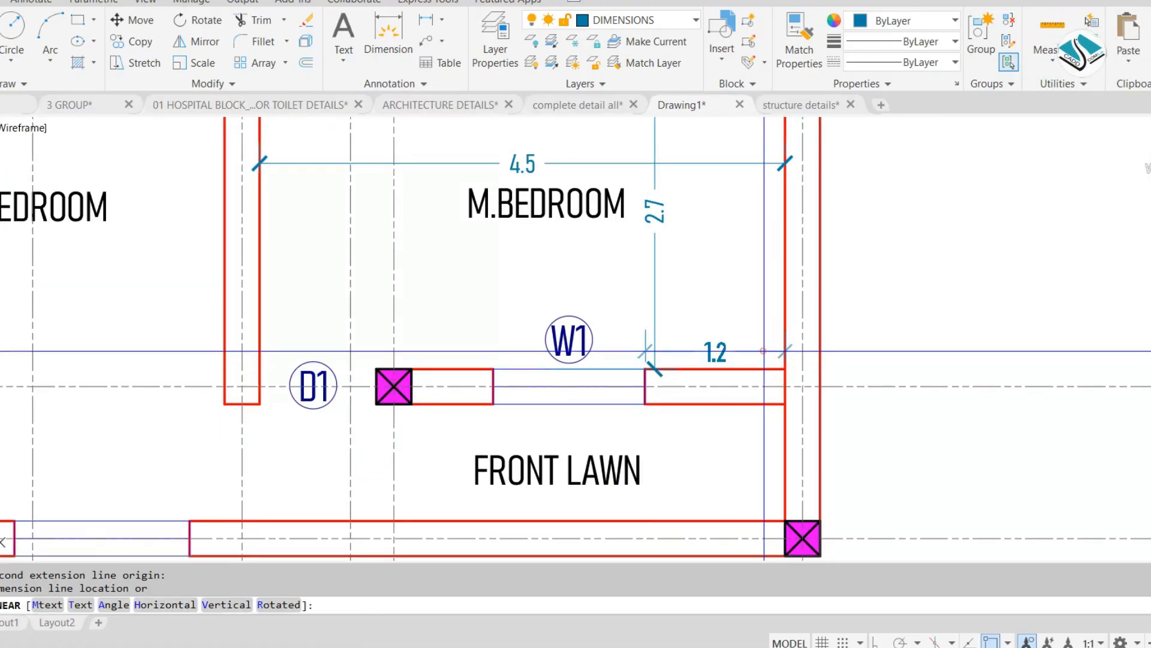
click(719, 351)
middle_drag(719, 351, 714, 237)
key(Escape)
- Add a vertical linear dimension of the front lawn's clear depth, beside the grid 06 outer wall
key(space)
click(780, 396)
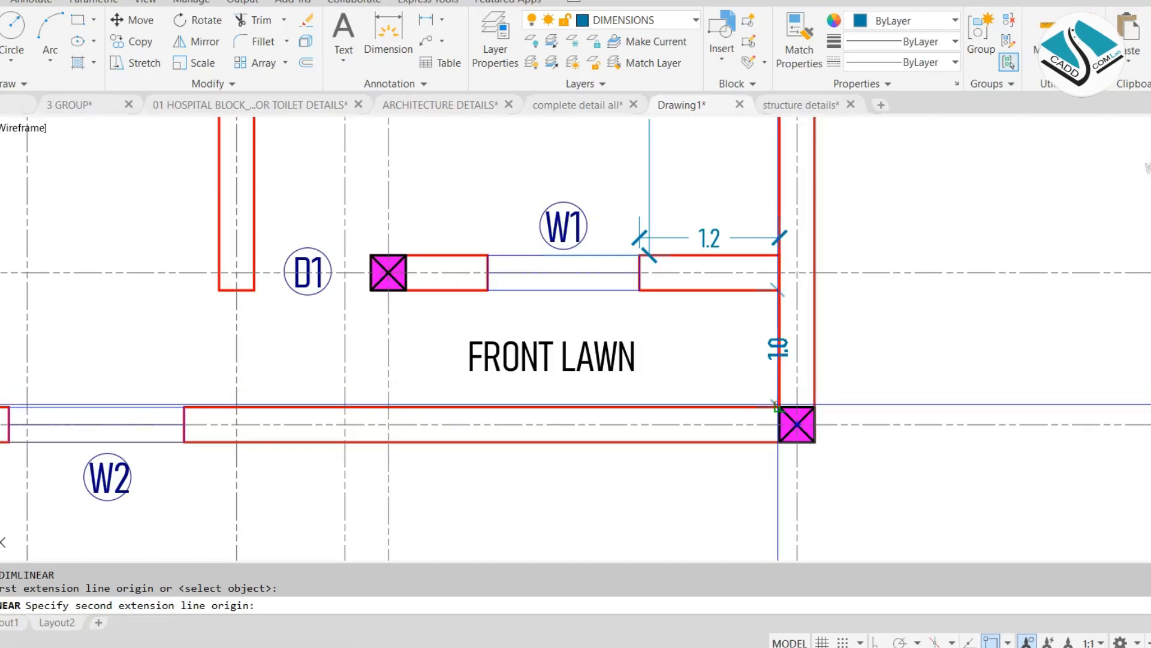
click(775, 407)
click(754, 377)
middle_drag(754, 377, 772, 369)
key(Escape)
- Add a horizontal linear dimension of the front lawn's width, from the bedroom partition's end to the outer wall
key(space)
click(273, 281)
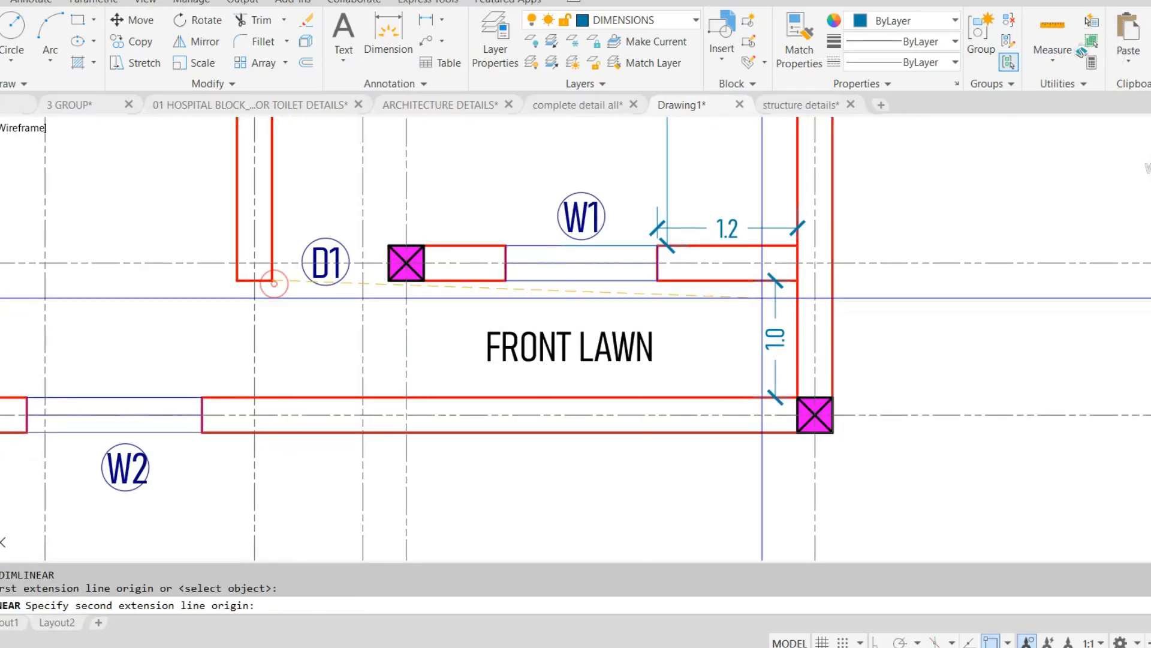
click(797, 280)
click(710, 309)
- Add a horizontal linear dimension of the bedroom's clear width, just below the grid B wall
scroll(432, 357, down, 3)
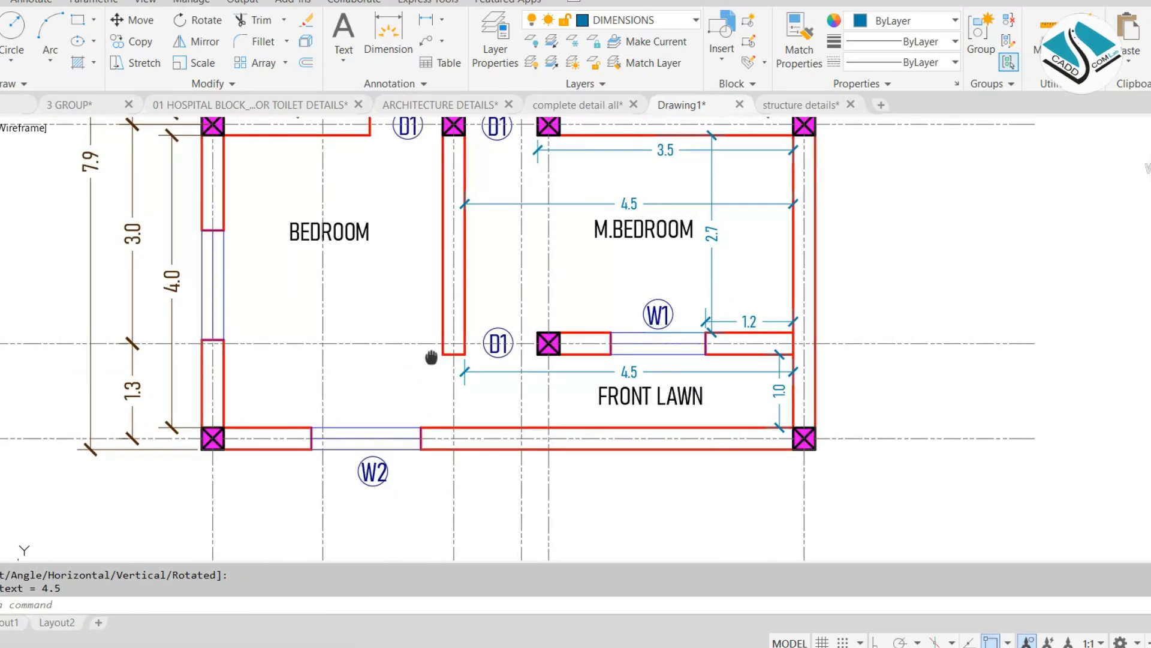
scroll(304, 161, up, 1)
scroll(304, 162, up, 4)
key(space)
click(260, 211)
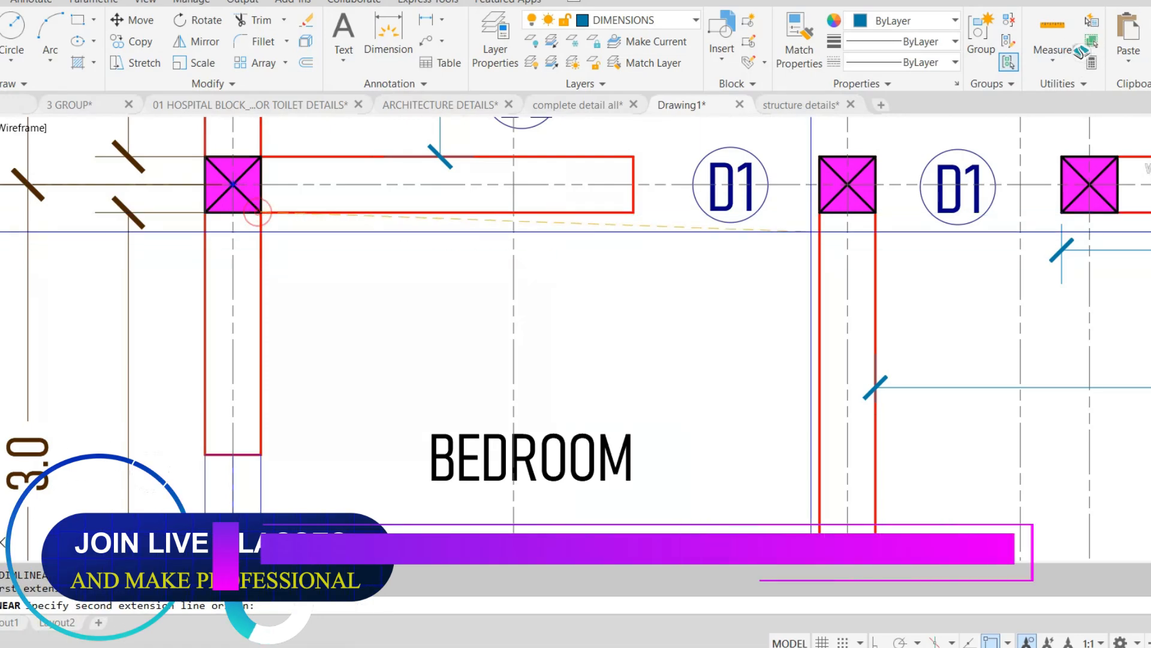
click(825, 220)
click(747, 246)
- Add a vertical linear dimension of the bedroom's clear length, from the grid B wall to the W2 window wall
key(space)
click(393, 213)
scroll(384, 234, down, 3)
middle_drag(380, 532, 378, 372)
click(376, 514)
click(366, 288)
middle_drag(401, 255, 418, 401)
key(Escape)
- Dimension the grid 01 wall piece between the grid B column and the bedroom's side window, inside the bedroom
key(space)
click(324, 346)
click(324, 195)
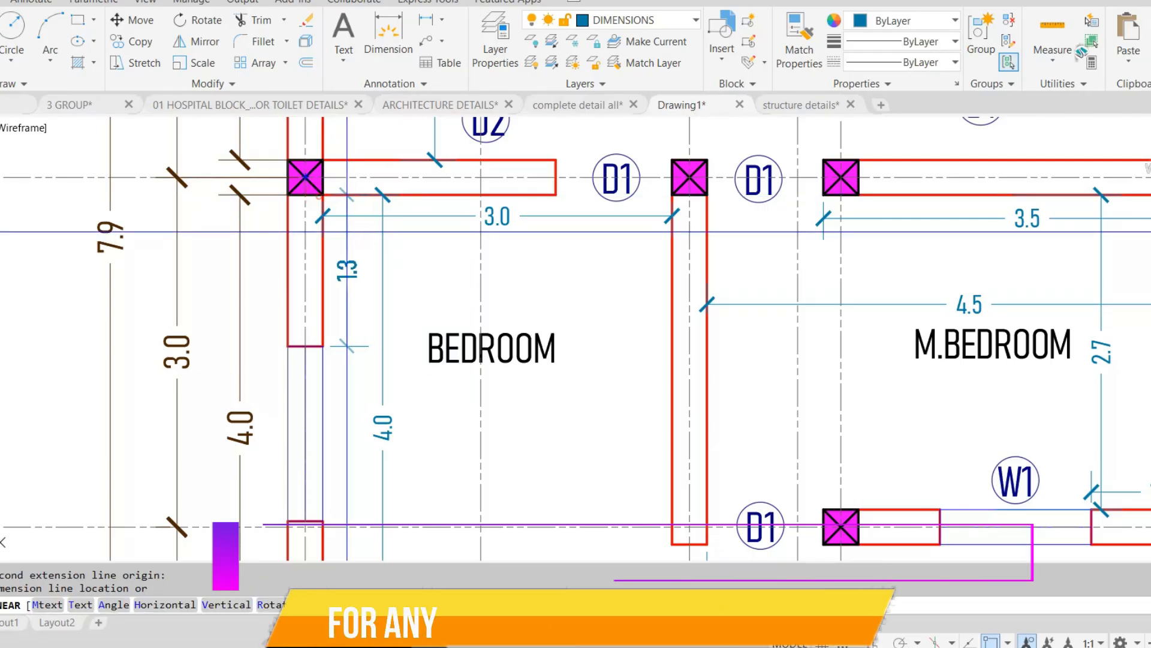
click(344, 231)
- Dimension the grid B wall piece from the grid 01 column to door D1, below the bedroom's width dimension
key(space)
click(306, 195)
middle_drag(541, 158, 543, 239)
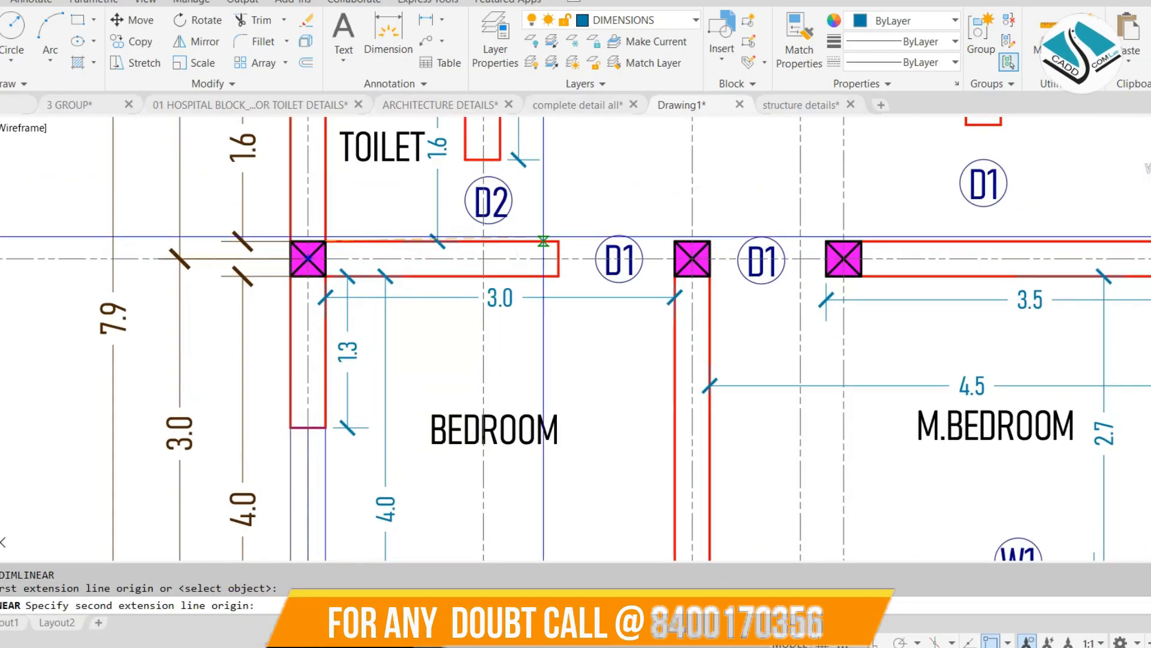
click(557, 242)
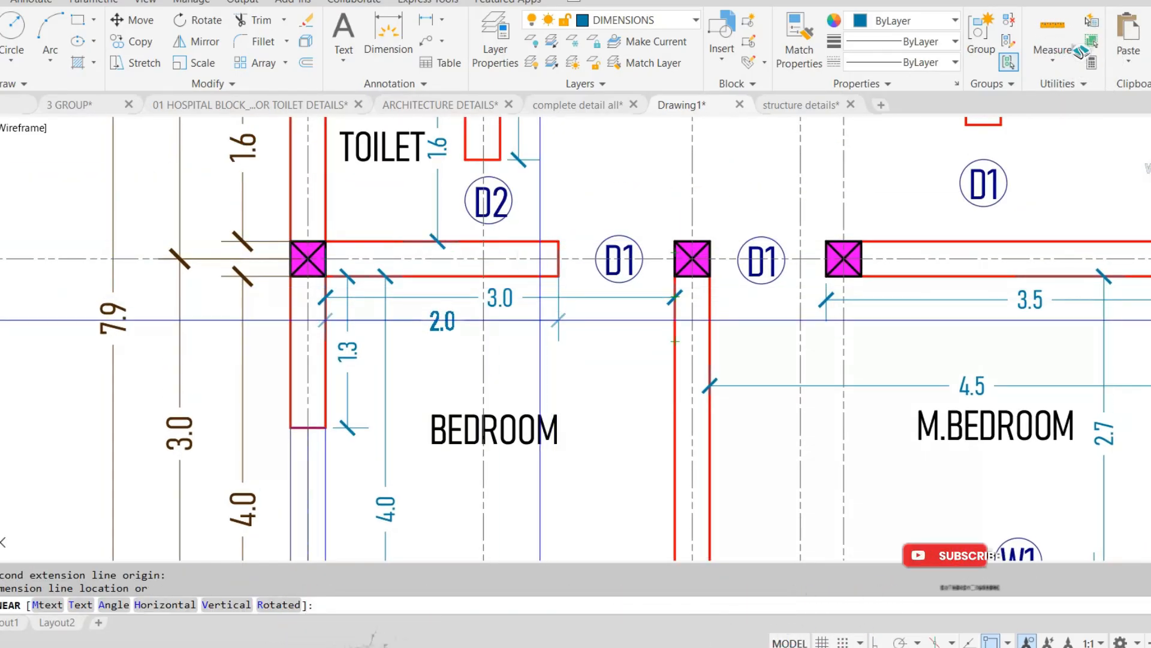
click(553, 321)
- Dimension the lowest wall's piece between the grid 01 corner column and window W2, inside the bedroom
scroll(516, 324, down, 2)
middle_drag(478, 389, 420, 216)
scroll(357, 393, up, 2)
key(Escape)
key(space)
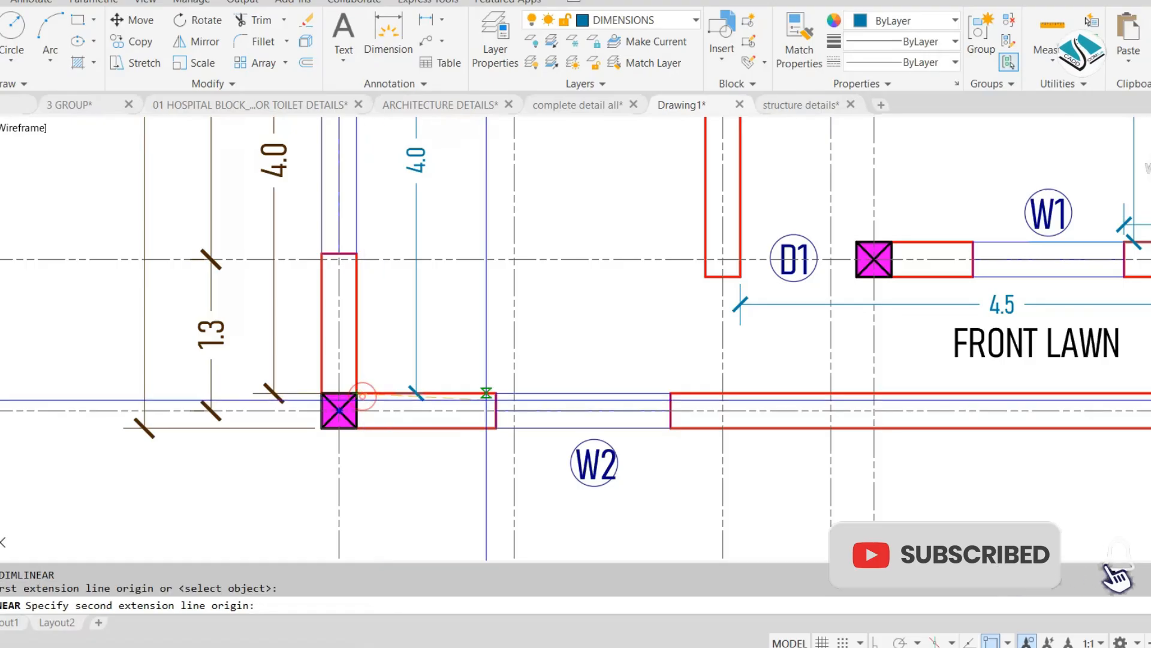
click(496, 393)
click(489, 348)
middle_drag(488, 348, 440, 246)
key(Escape)
- Add an overall horizontal dimension between the building's outer corners, below window W2
key(space)
click(290, 329)
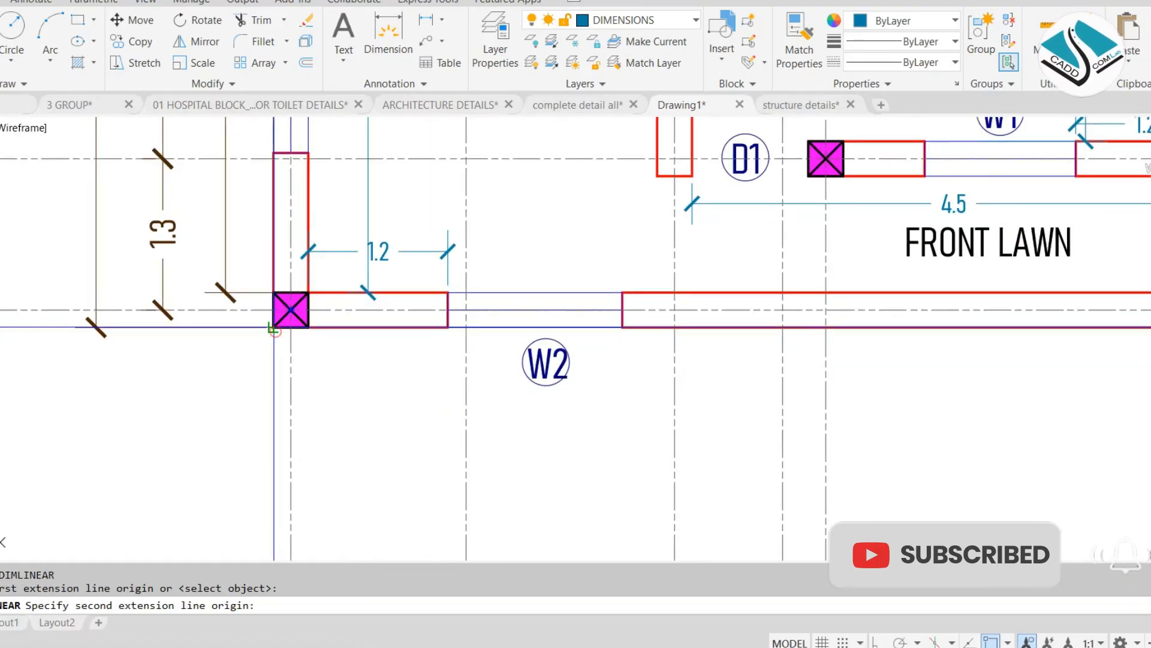
scroll(184, 346, down, 2)
scroll(836, 351, up, 2)
click(847, 335)
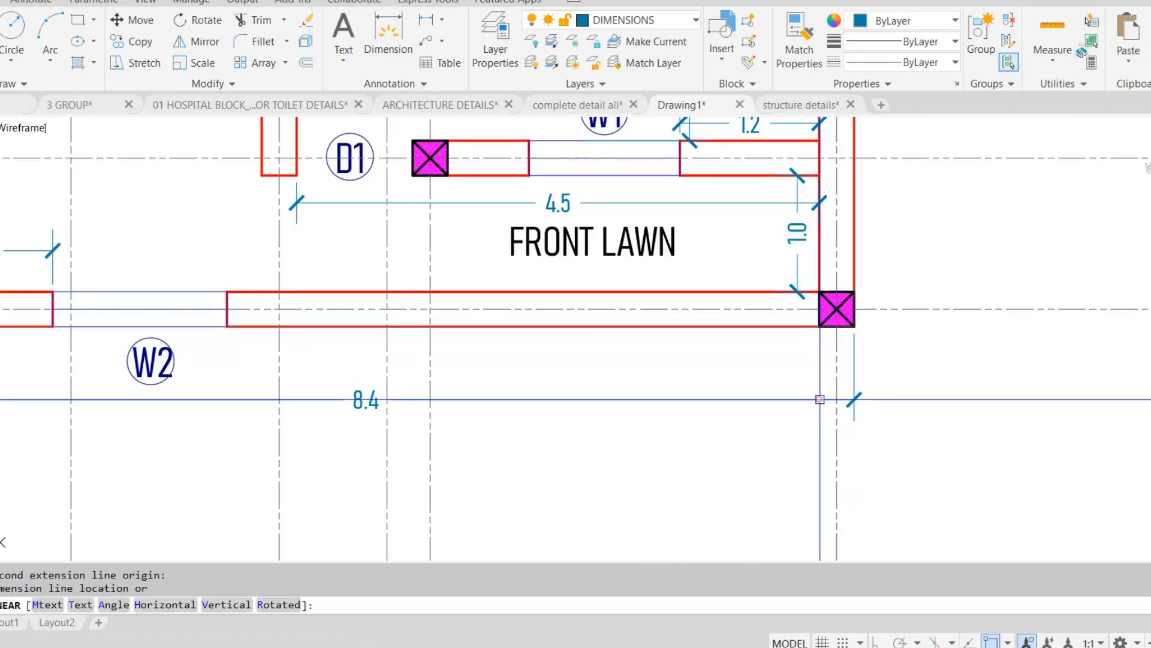
click(820, 399)
middle_drag(492, 318, 524, 326)
- Dimension the front wall piece from window W2 to the grid 06 corner column, above the overall dimension
key(Escape)
key(space)
click(257, 335)
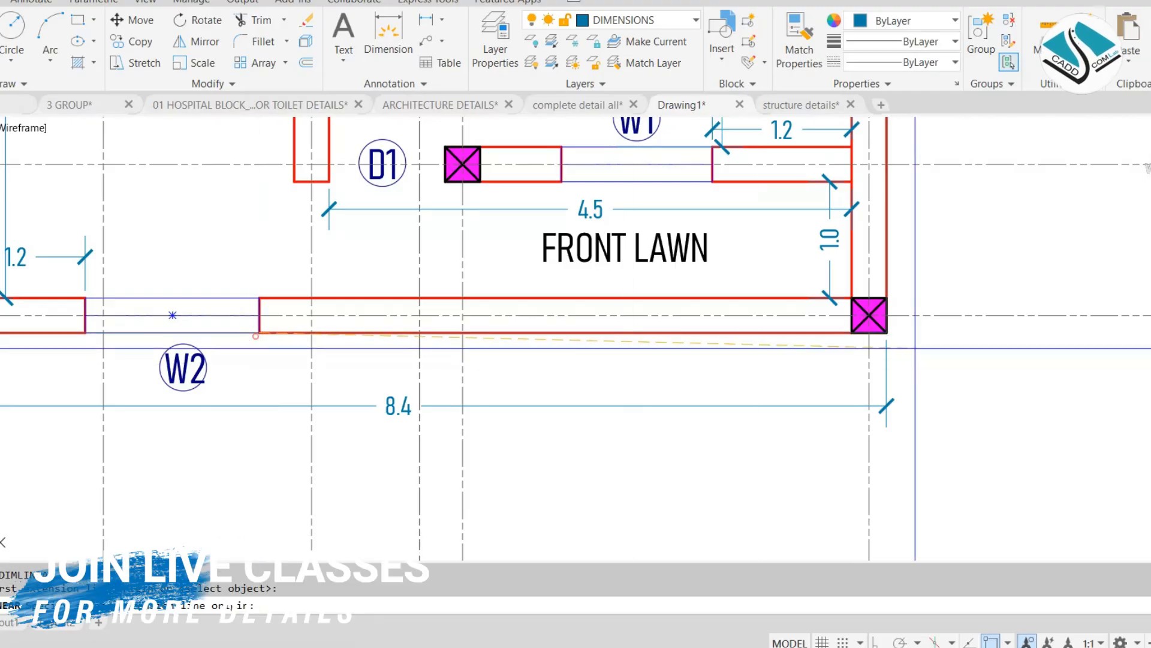
click(852, 333)
click(804, 355)
- Add a vertical linear dimension of the open space's clear length, from the grid A wall to the grid B column
scroll(660, 354, down, 2)
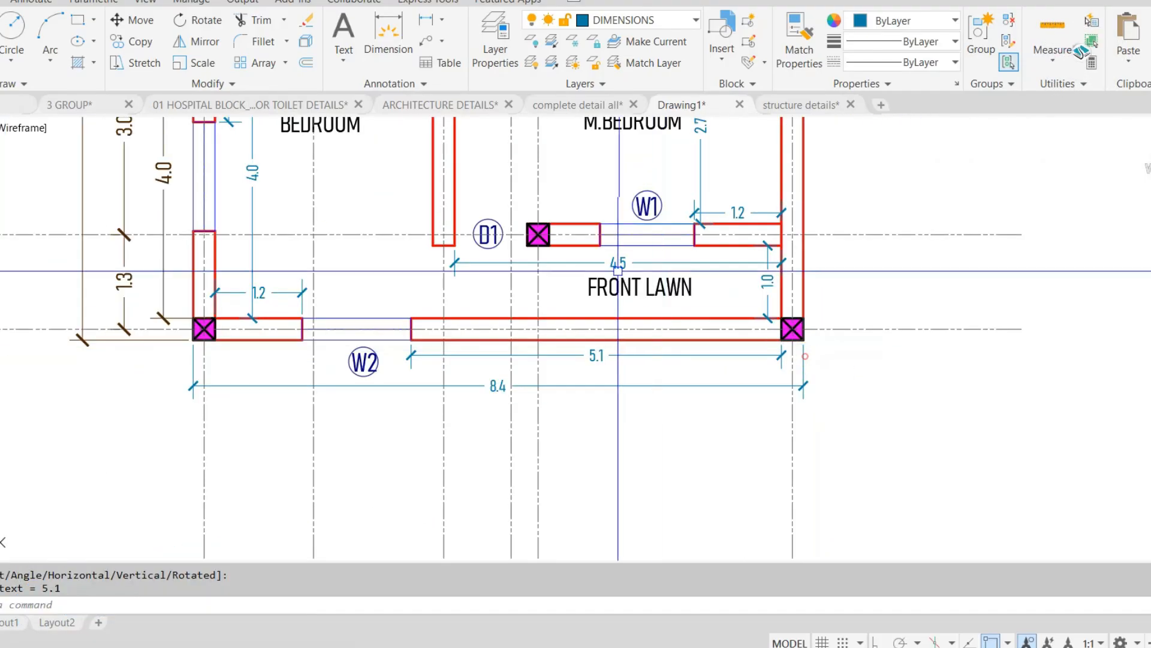
middle_drag(617, 270, 585, 461)
scroll(585, 461, down, 2)
middle_drag(547, 327, 542, 350)
scroll(462, 186, up, 4)
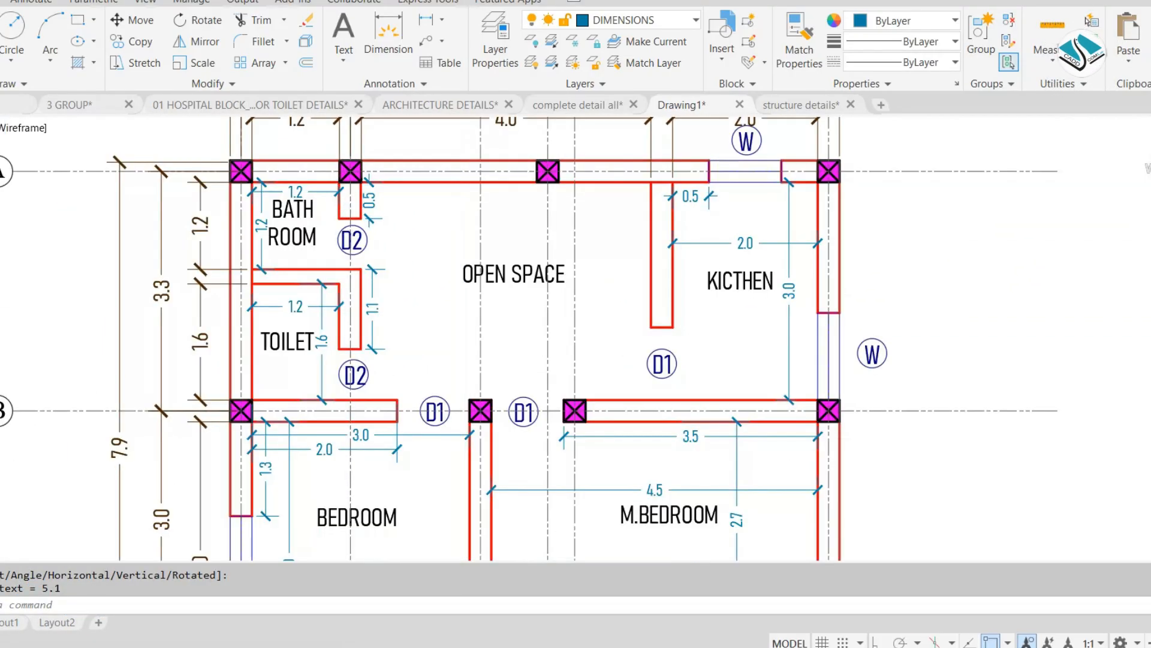
key(Escape)
key(space)
click(463, 180)
middle_drag(470, 350, 470, 280)
click(473, 458)
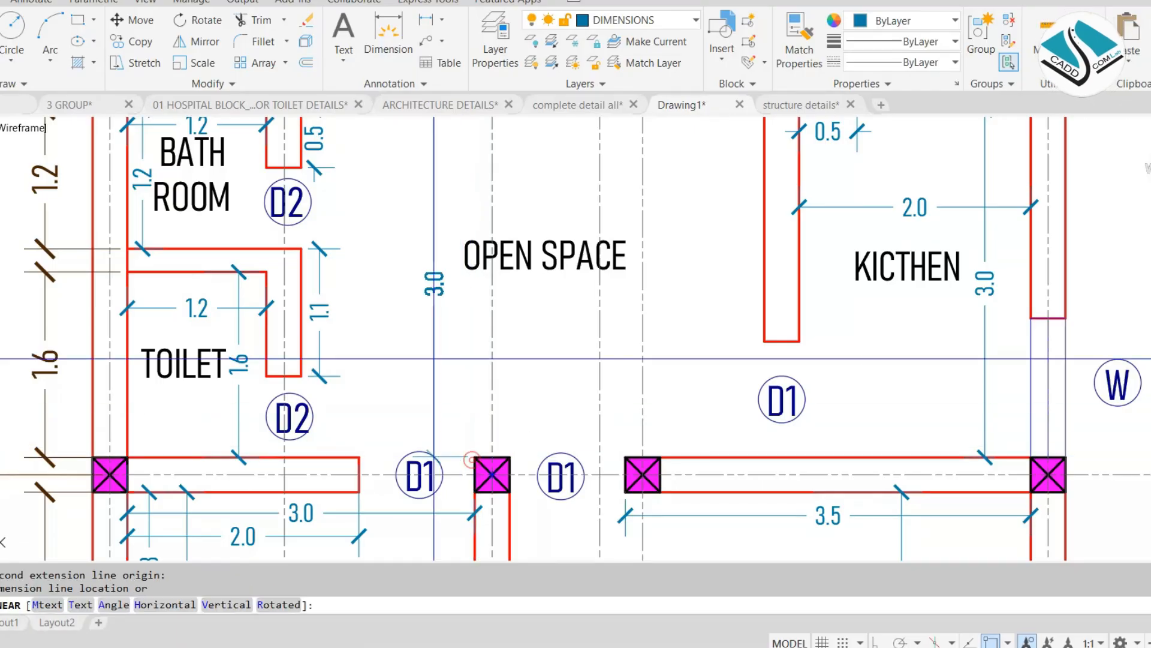
click(424, 314)
key(Escape)
- Add a horizontal linear dimension of the open space's clear width, from the toilet wall corner to the kitchen partition
key(space)
click(301, 250)
click(766, 276)
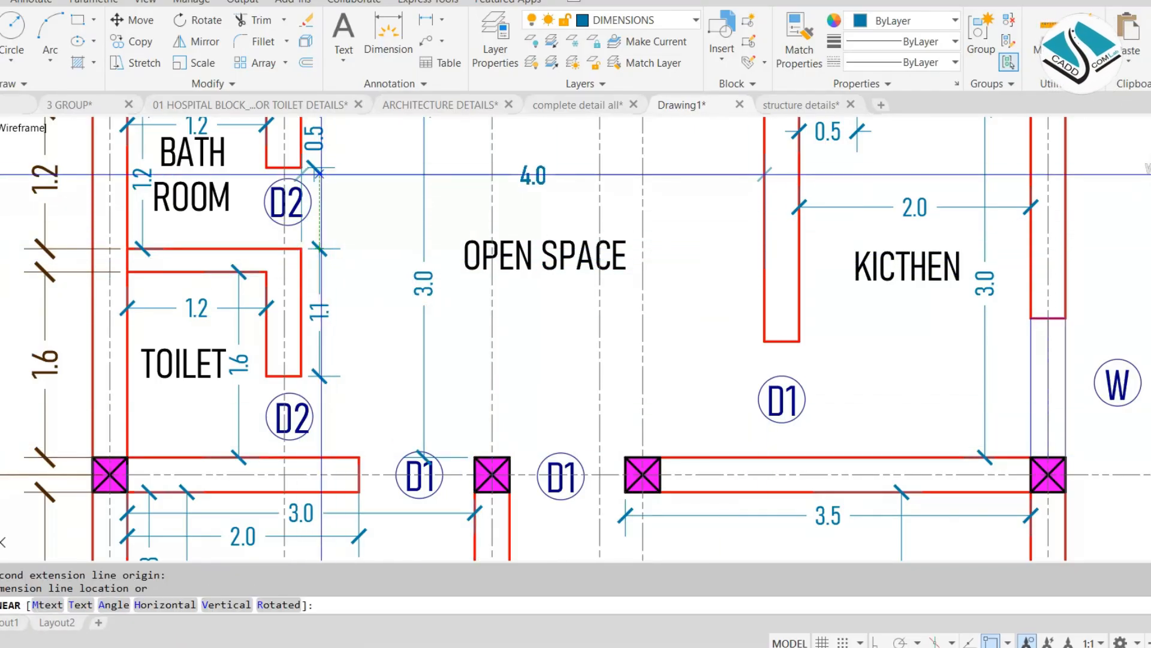
click(314, 172)
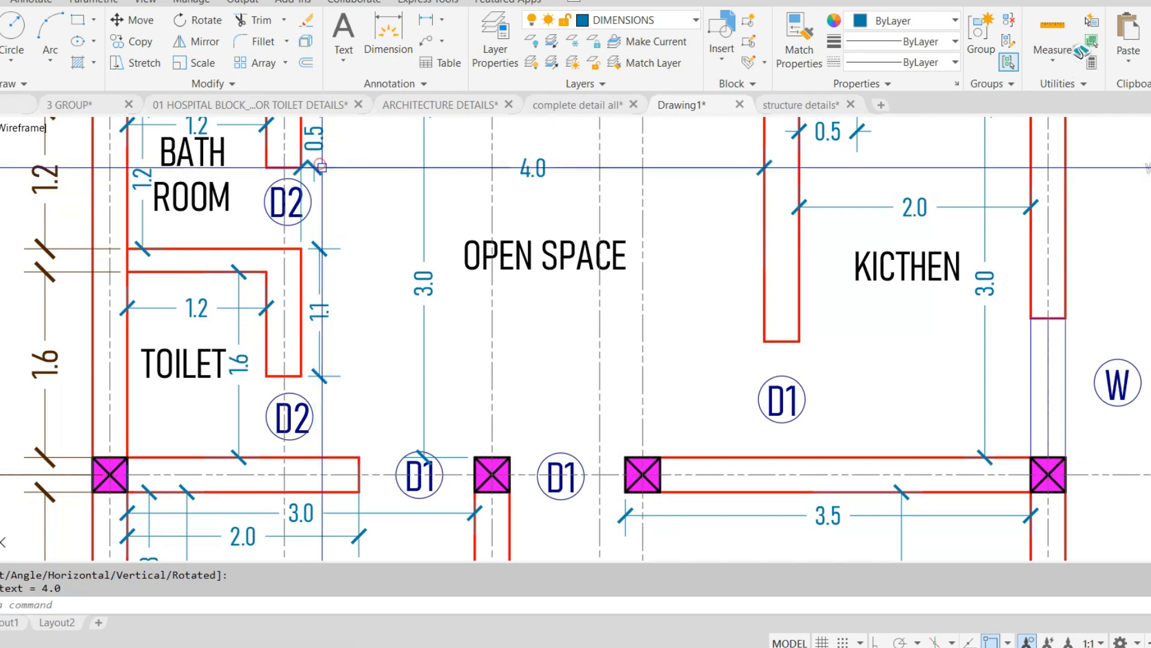
scroll(620, 244, down, 3)
middle_drag(645, 222, 622, 253)
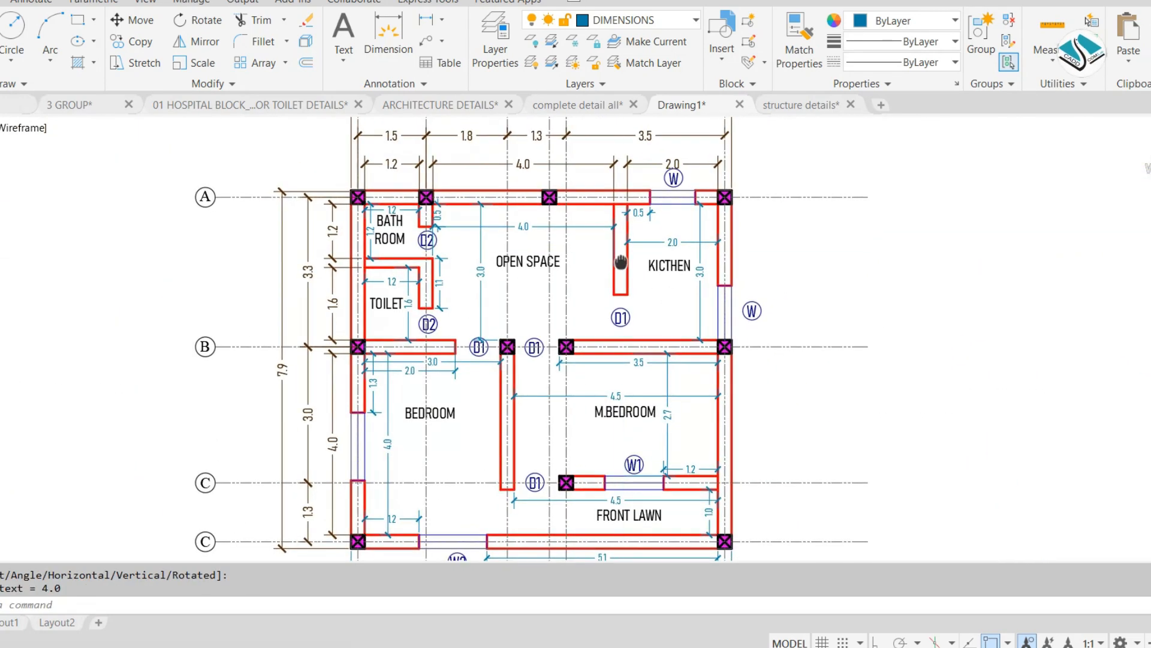
scroll(696, 282, down, 4)
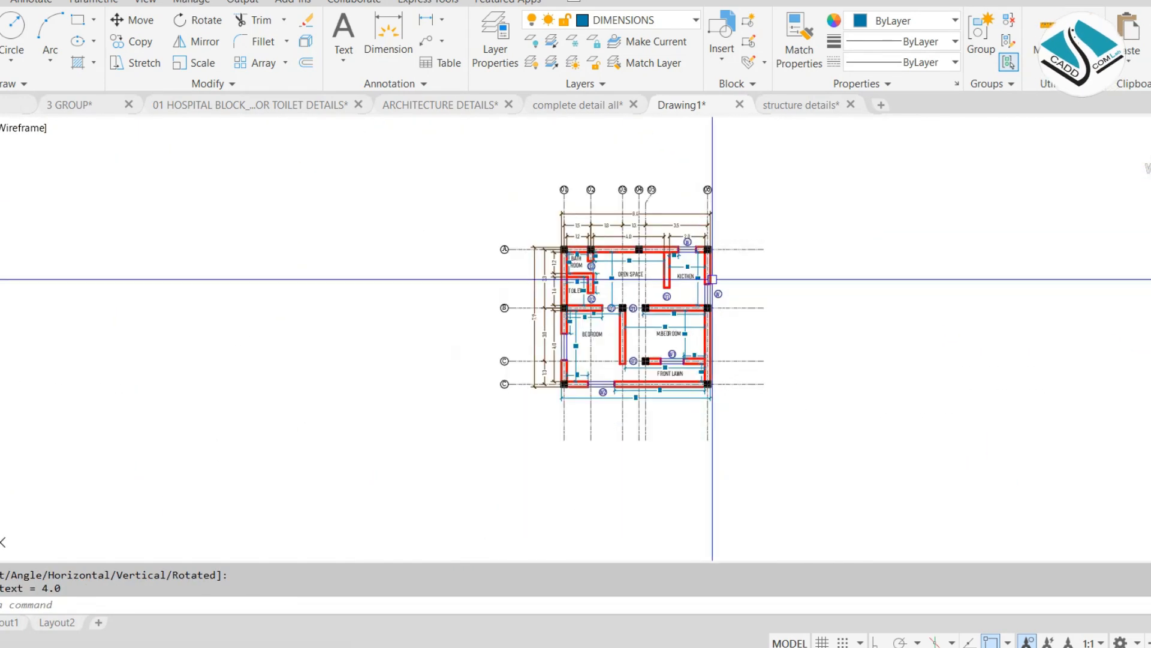
scroll(780, 300, up, 2)
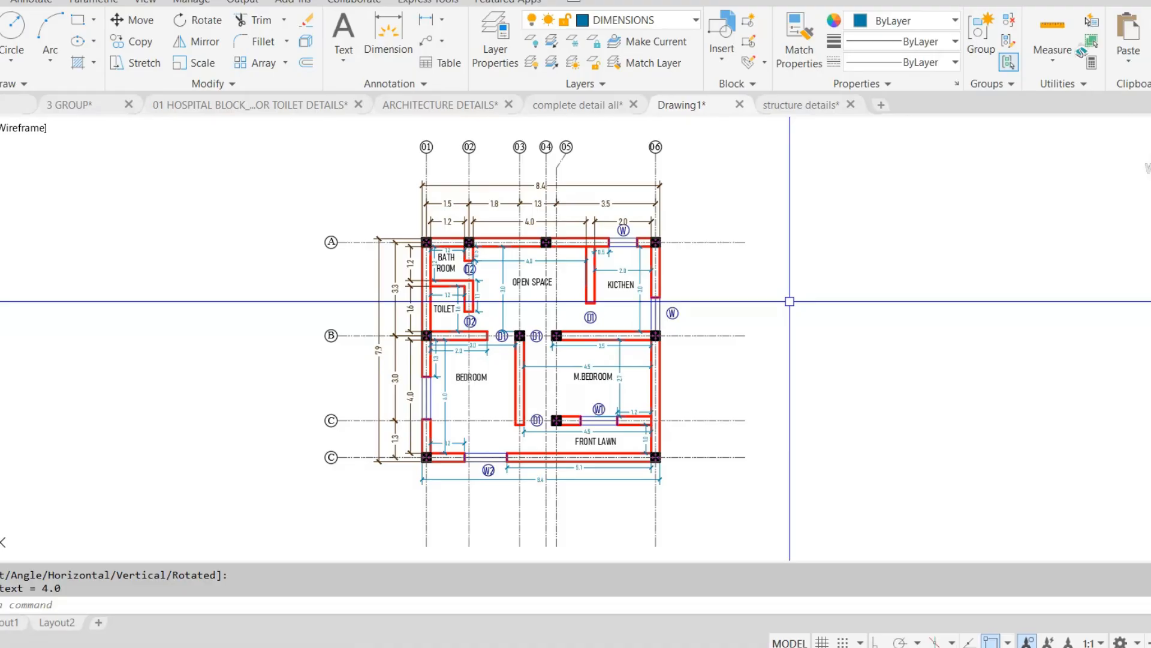